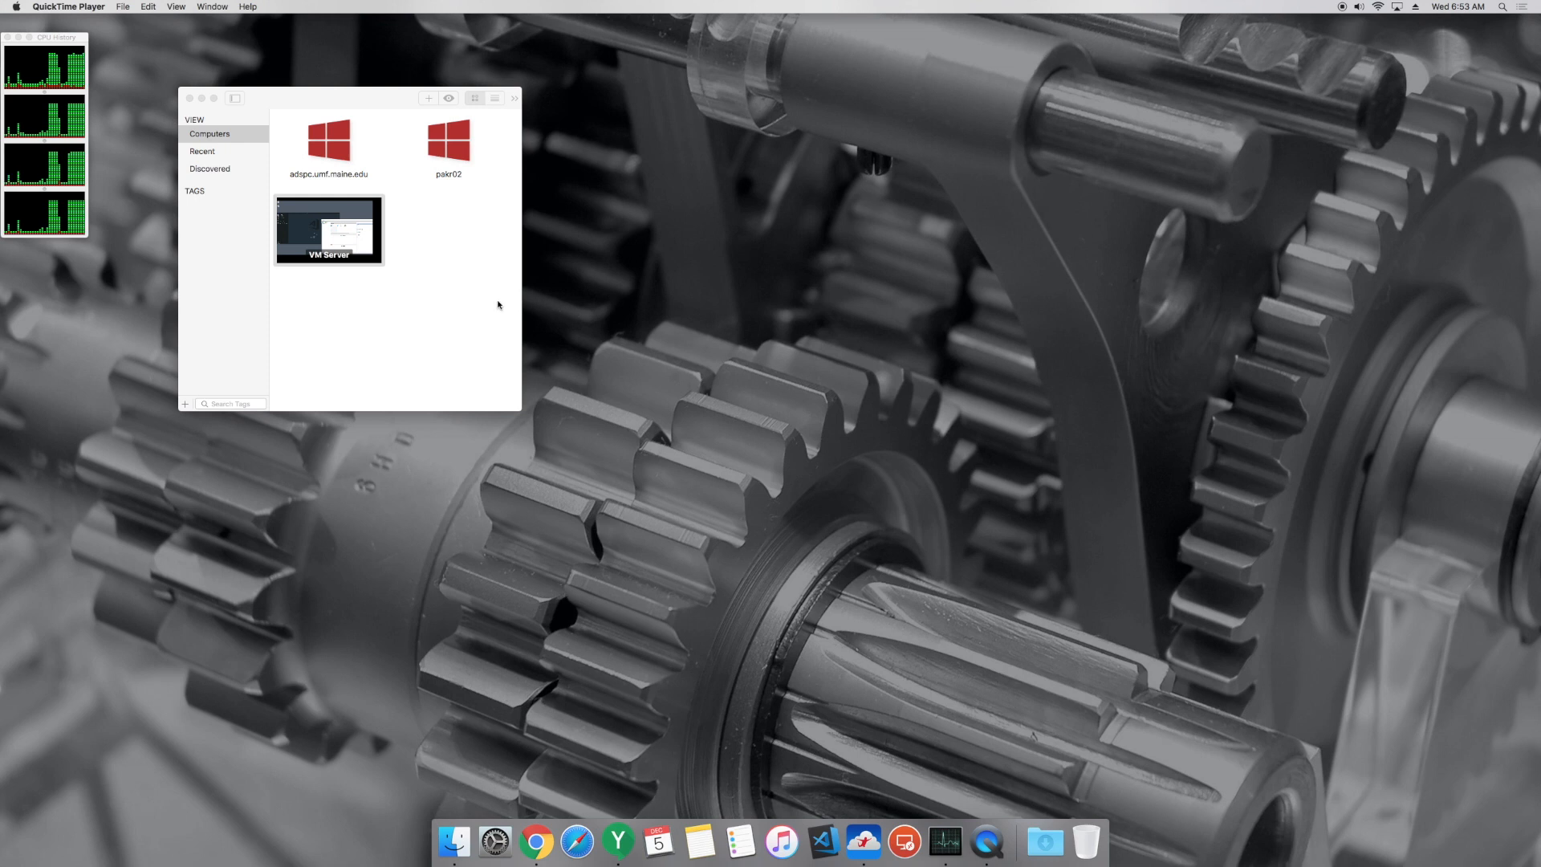
# Step: Connect to the VM Server remote computer
pyautogui.moveTo(297, 210)
pyautogui.click(440, 252)
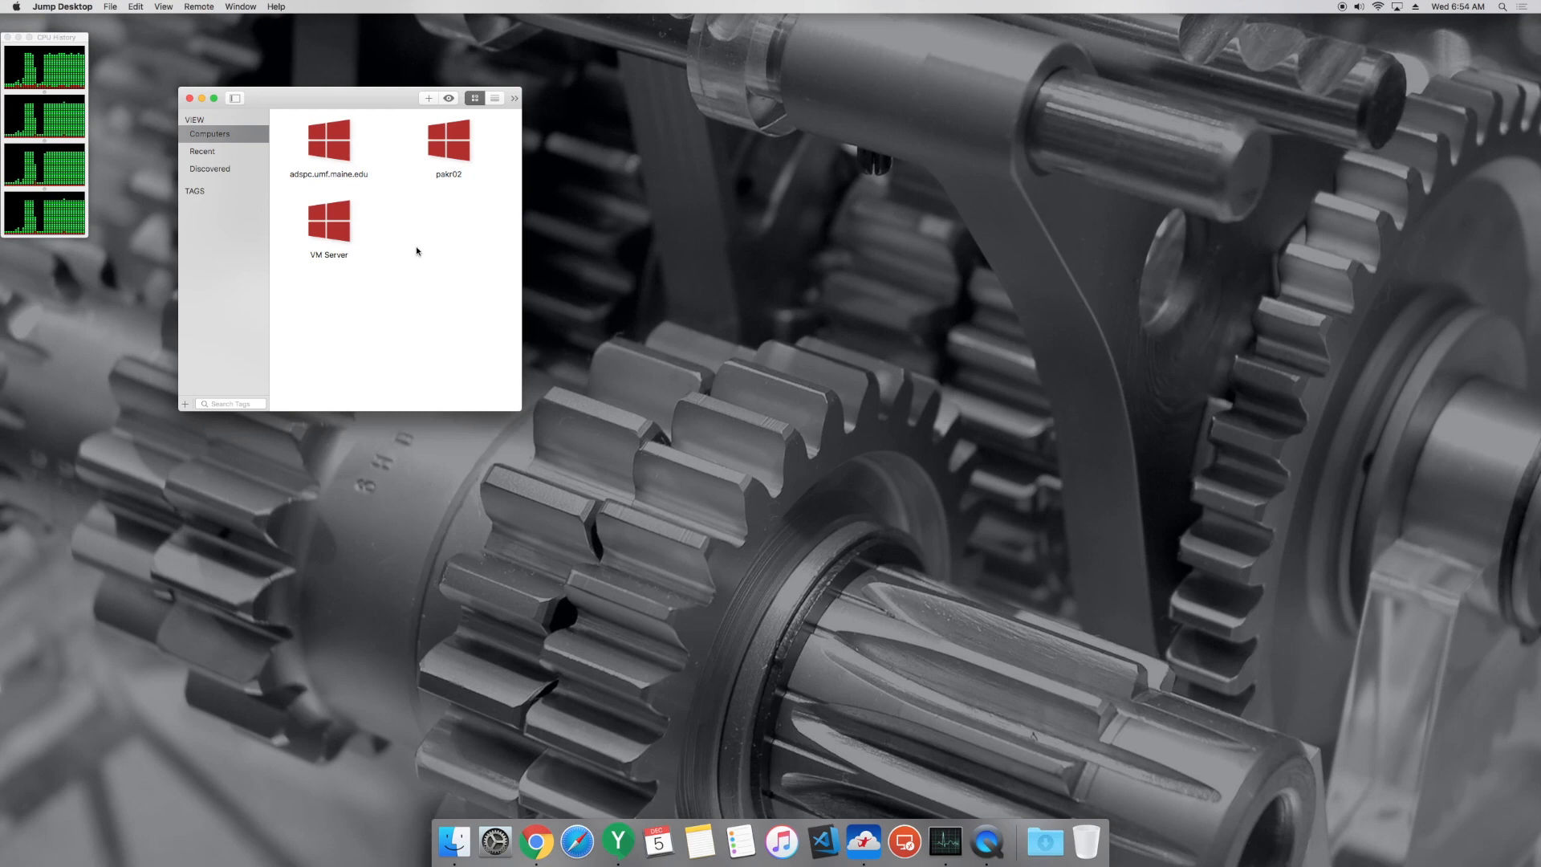
pyautogui.moveTo(365, 232)
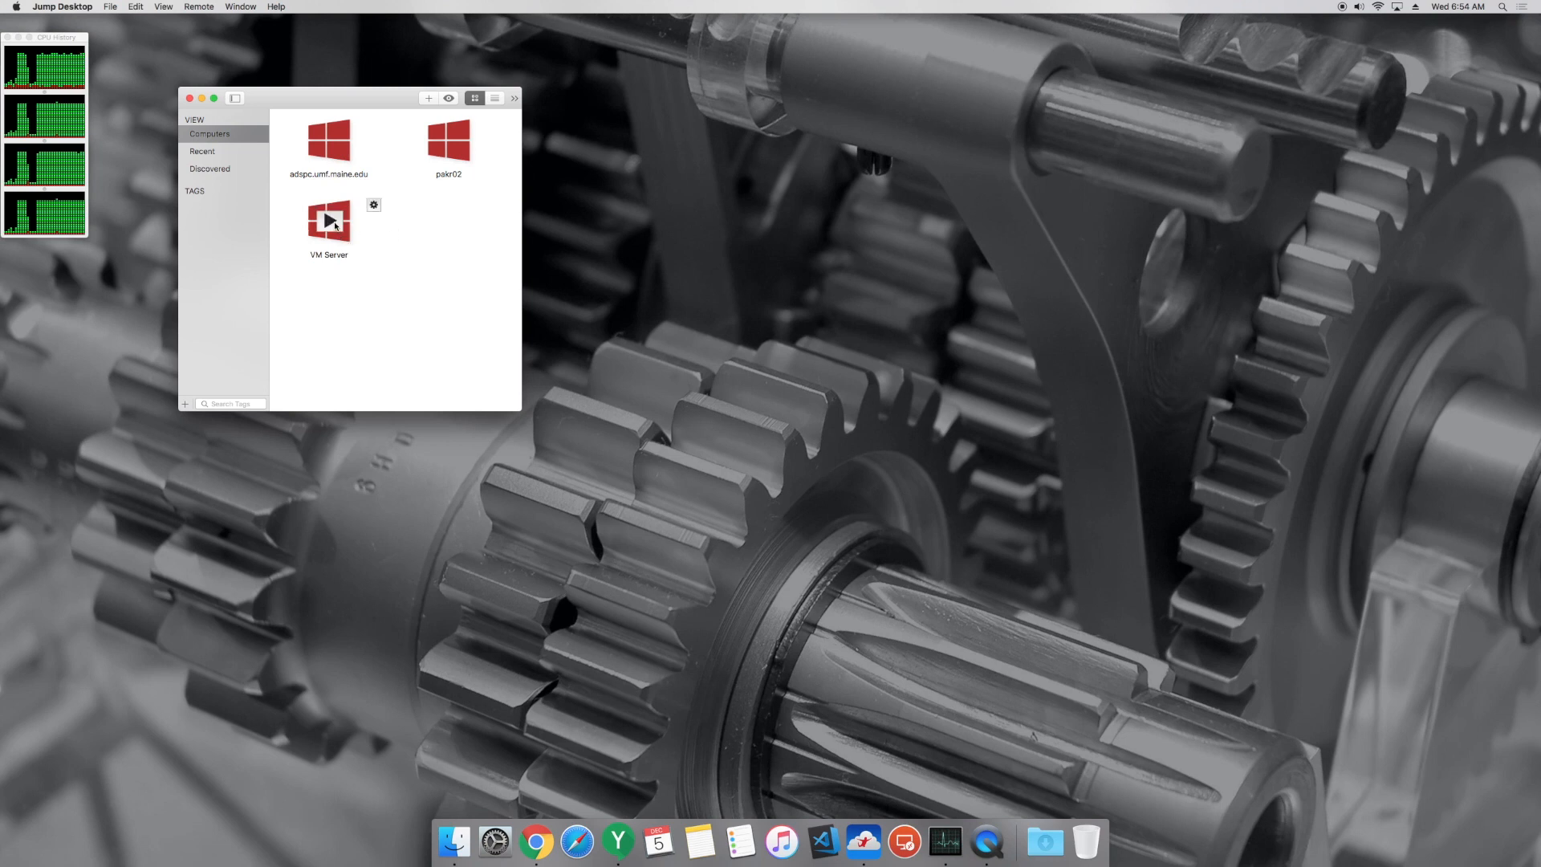
pyautogui.doubleClick(372, 200)
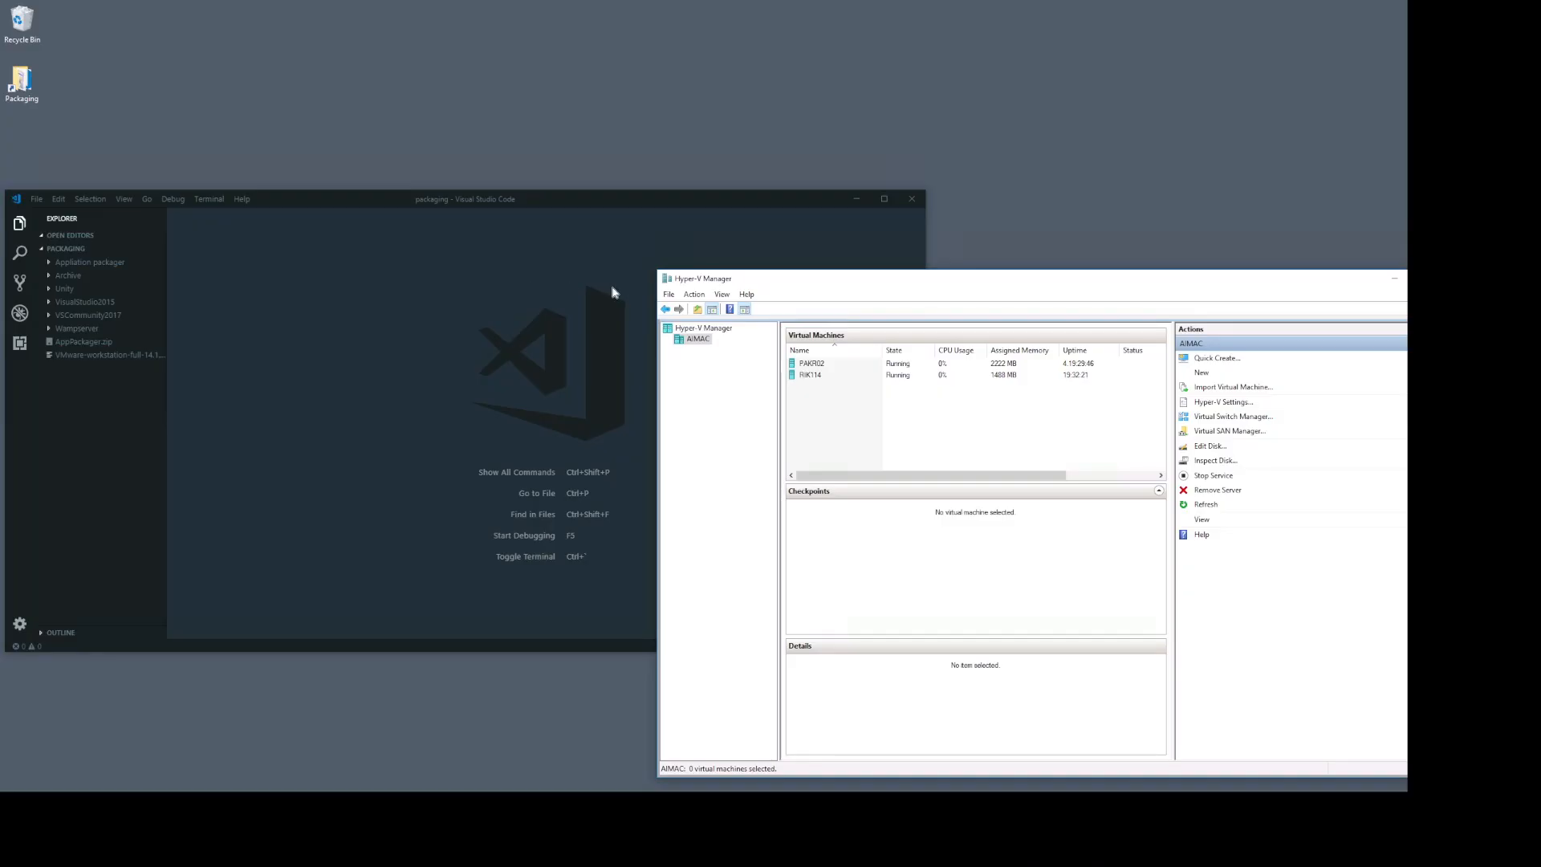
pyautogui.moveTo(450, 200); pyautogui.dragTo(465, 153)
# Step: Move the Hyper-V Manager window fully into view and inspect the PAKR02 and RIK114 virtual machines
pyautogui.click(1021, 278)
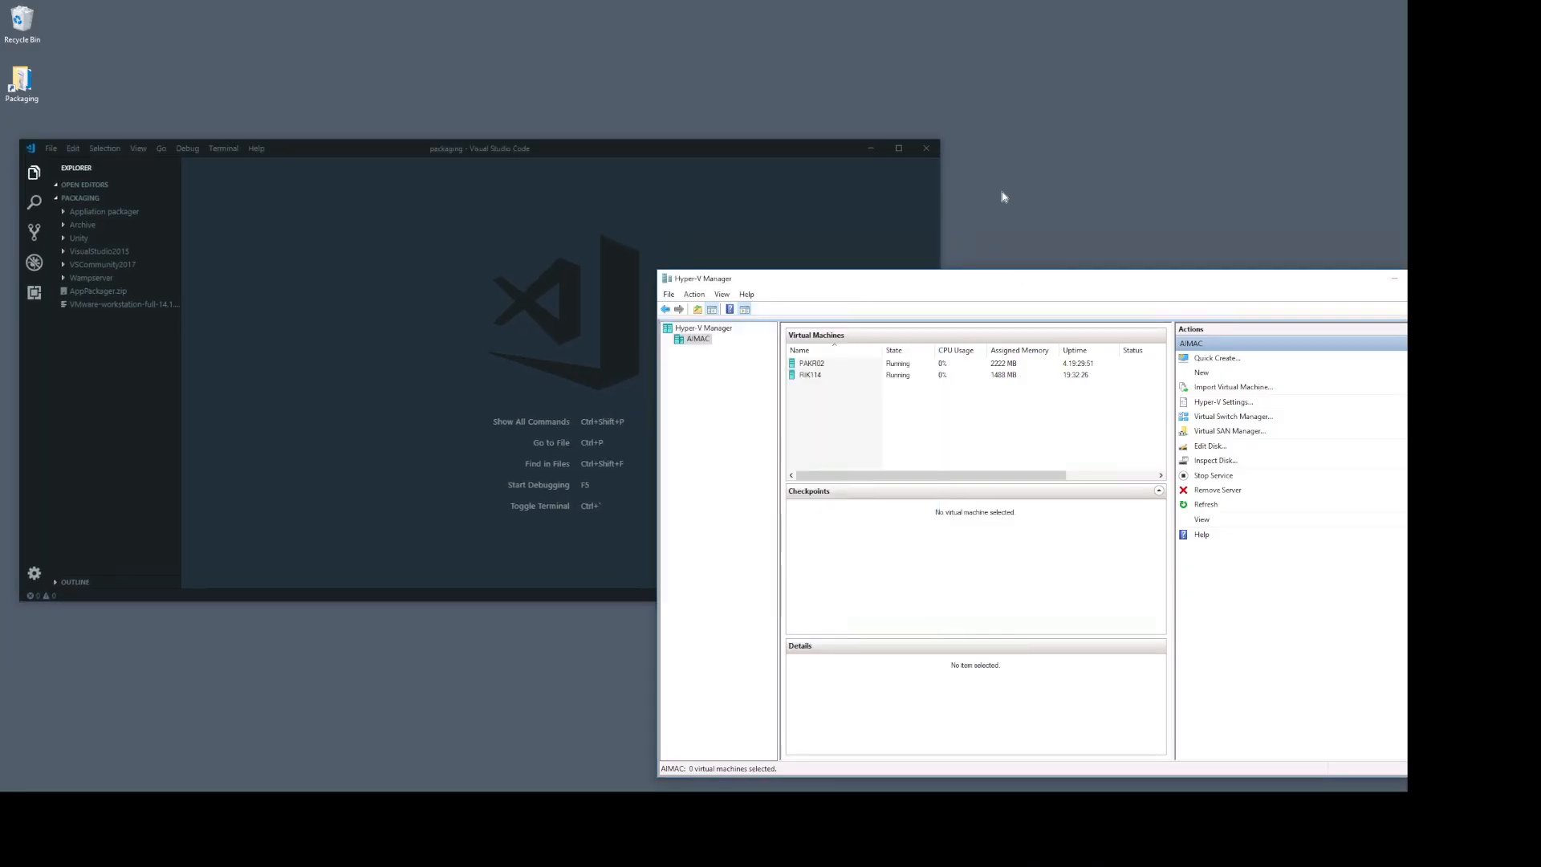
pyautogui.moveTo(941, 278); pyautogui.dragTo(863, 242)
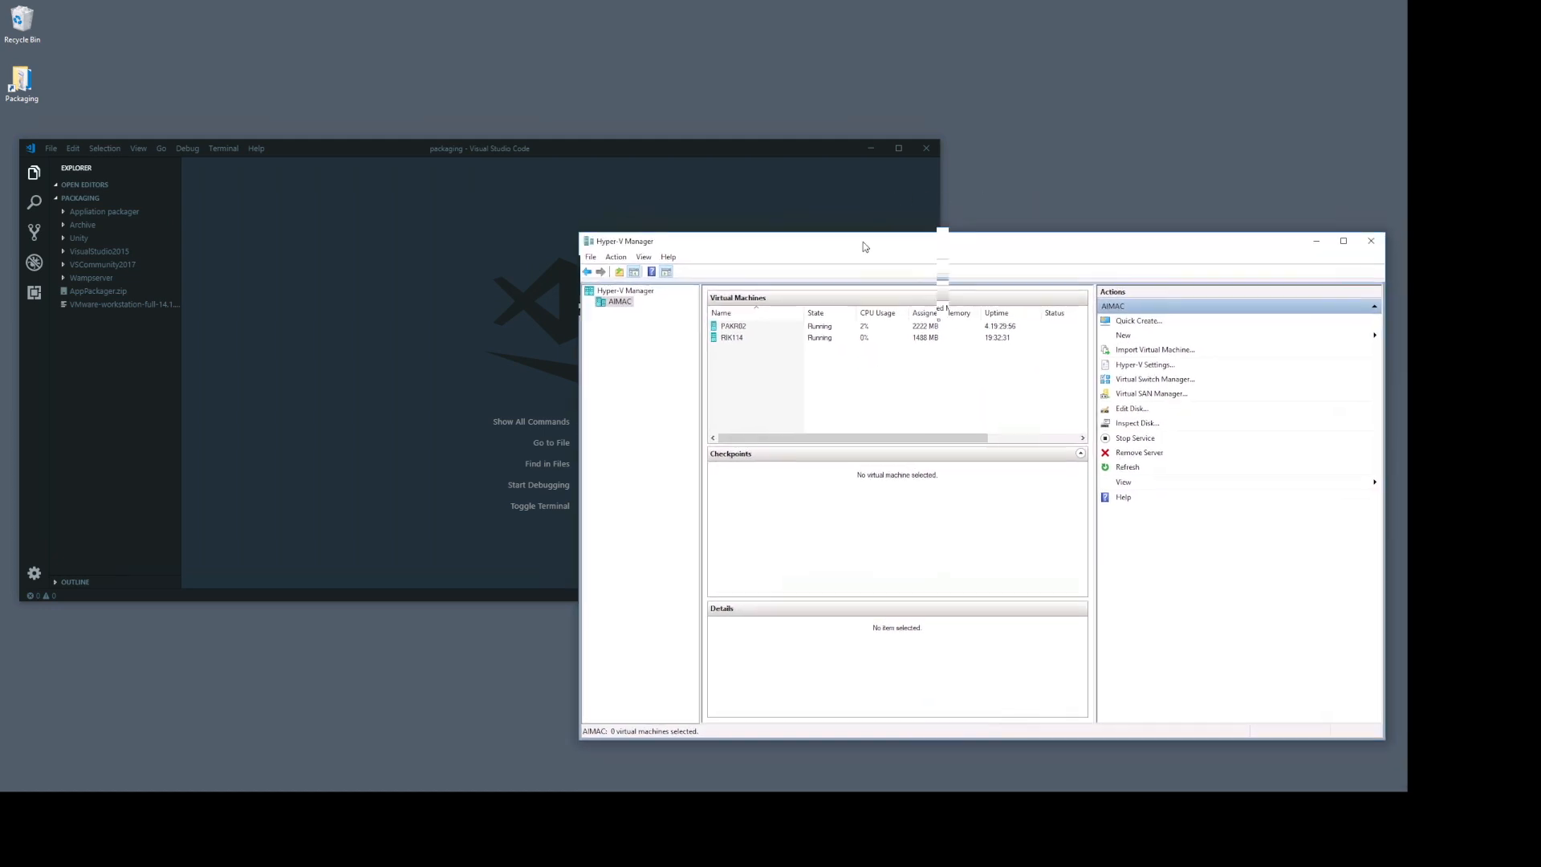
pyautogui.click(751, 328)
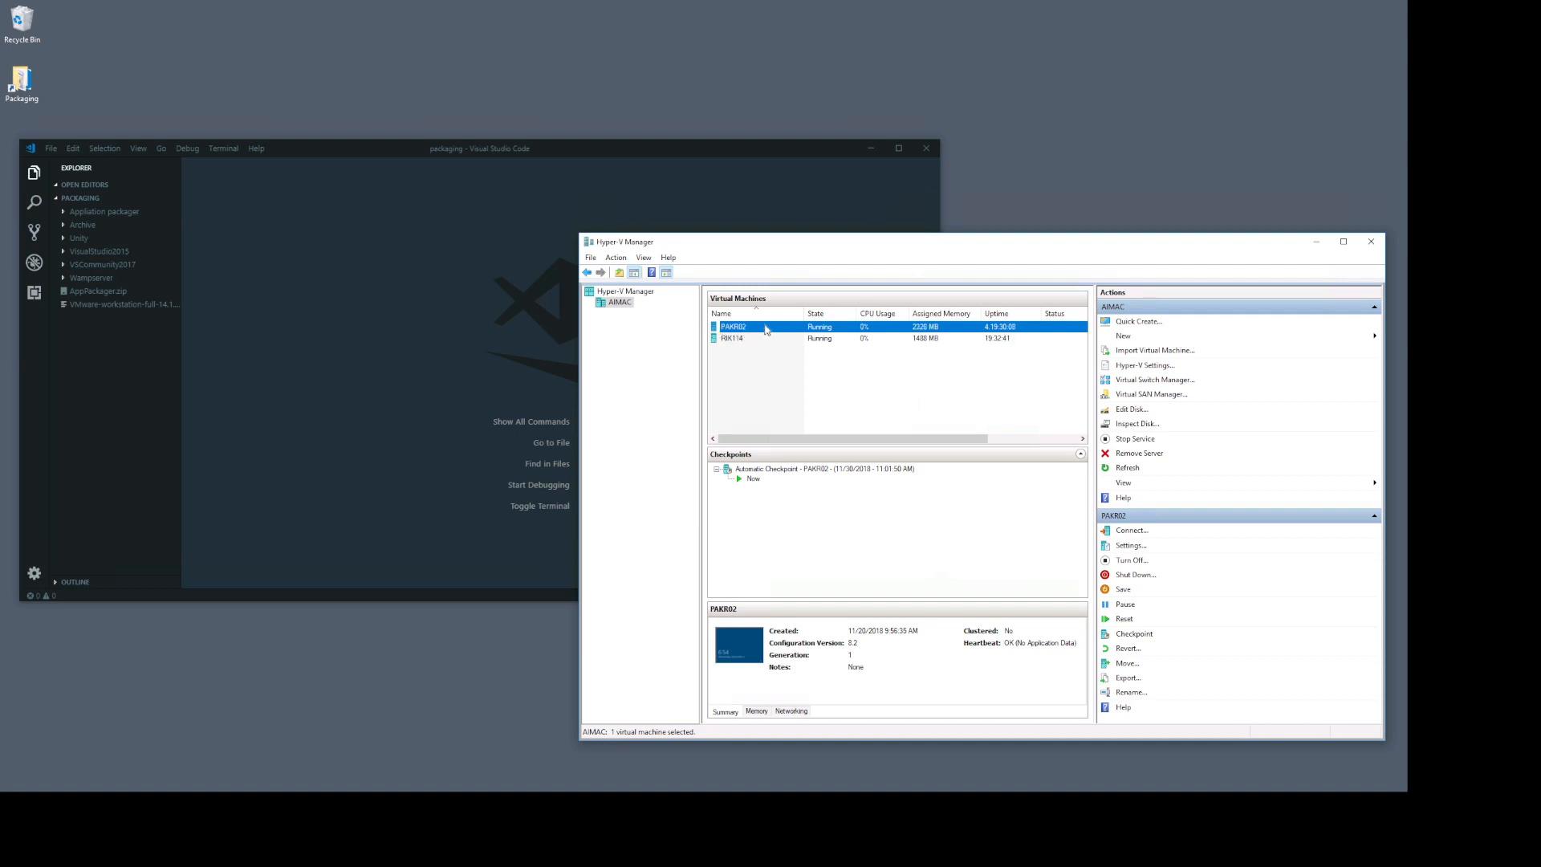
pyautogui.click(740, 341)
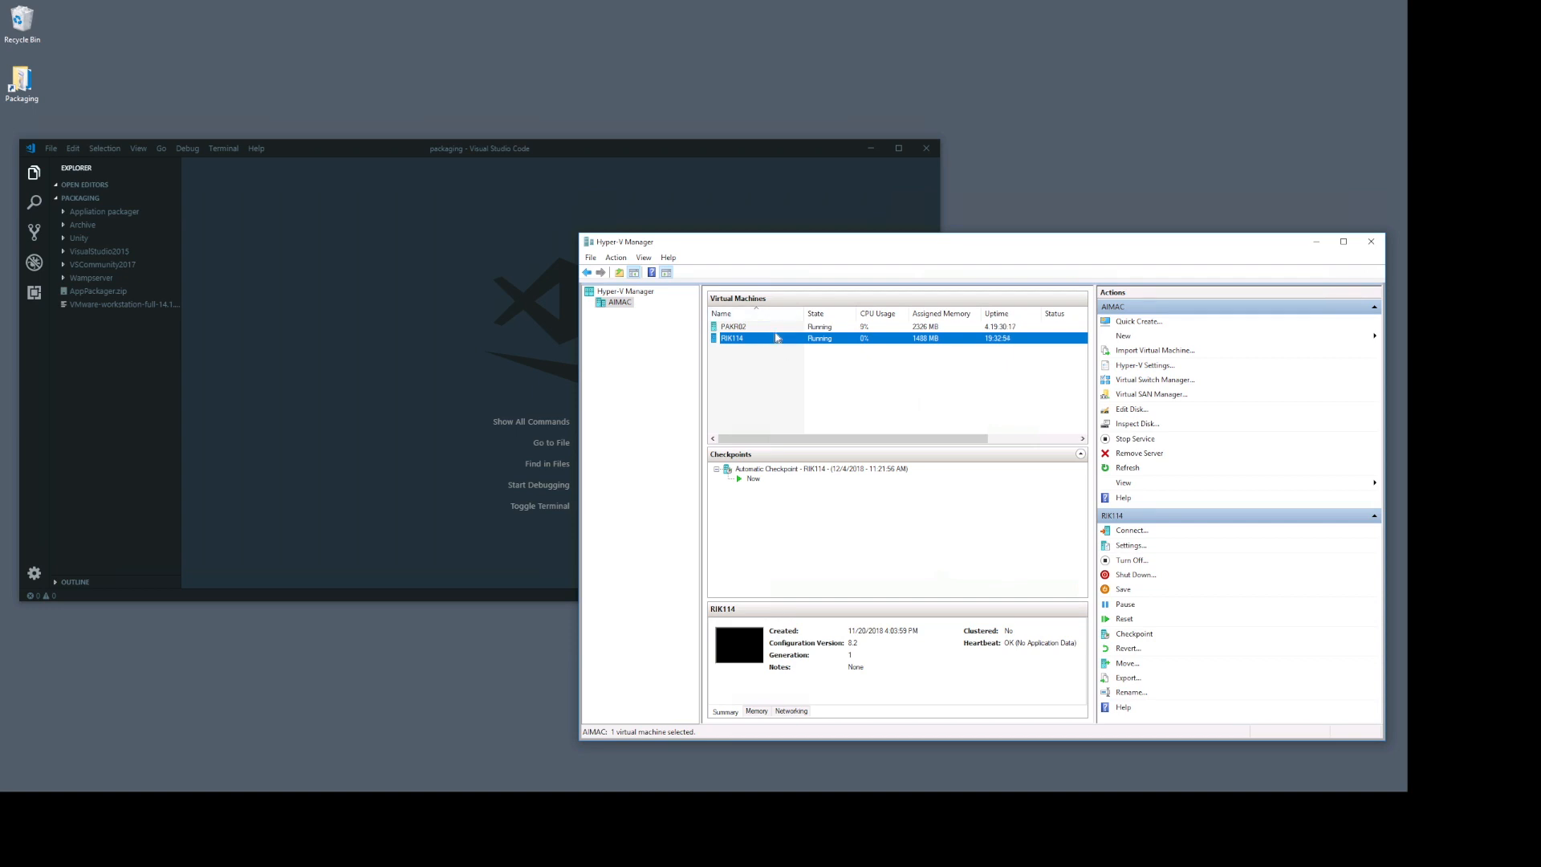
pyautogui.click(734, 329)
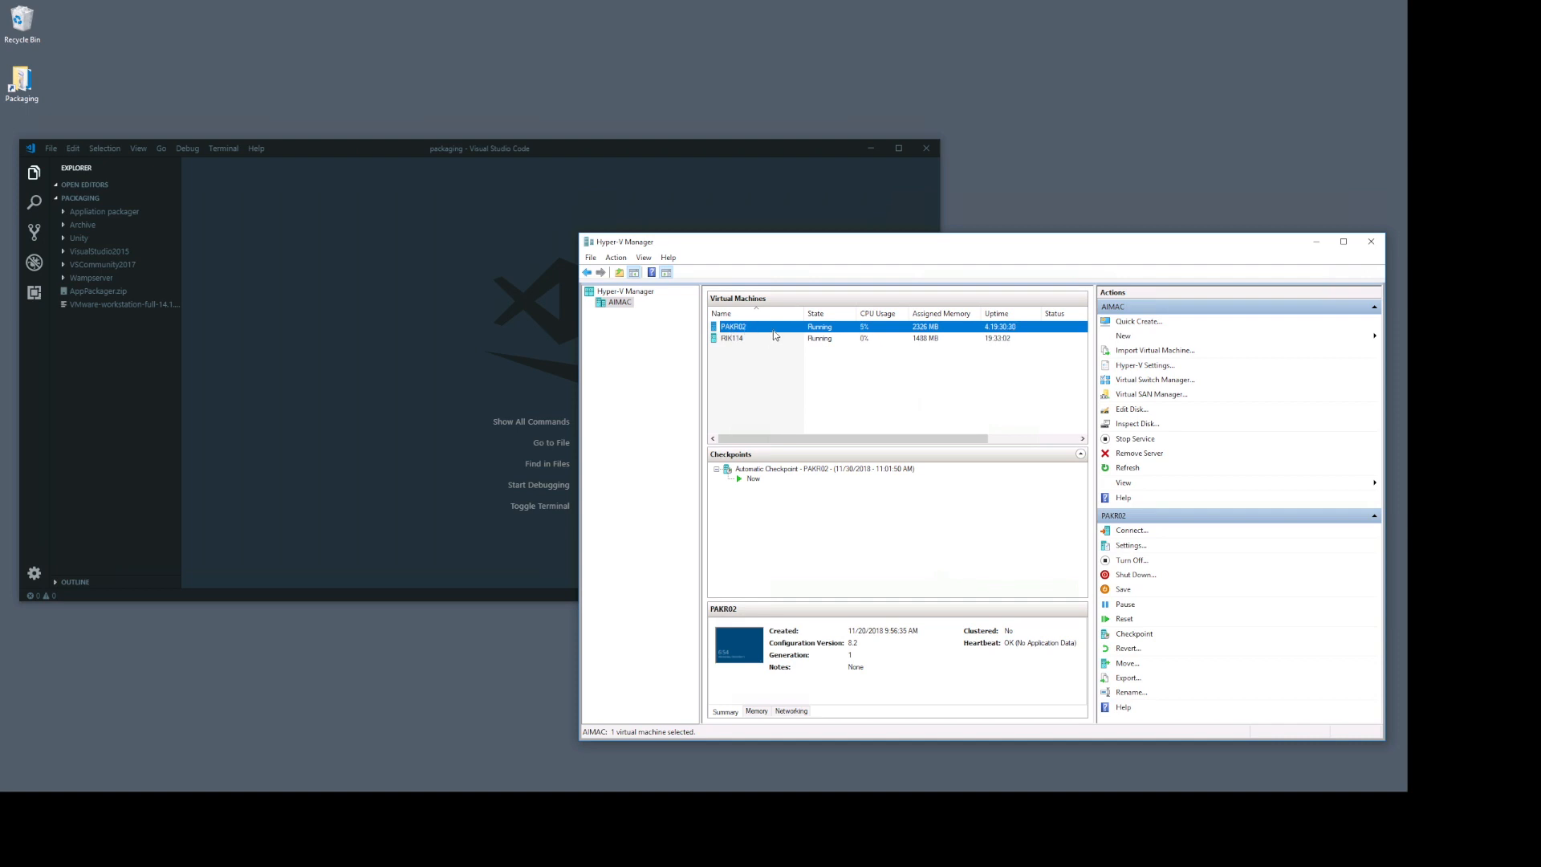
# Step: Open the Packaging shortcut on the remote desktop and reposition its dev folder window
pyautogui.click(22, 79)
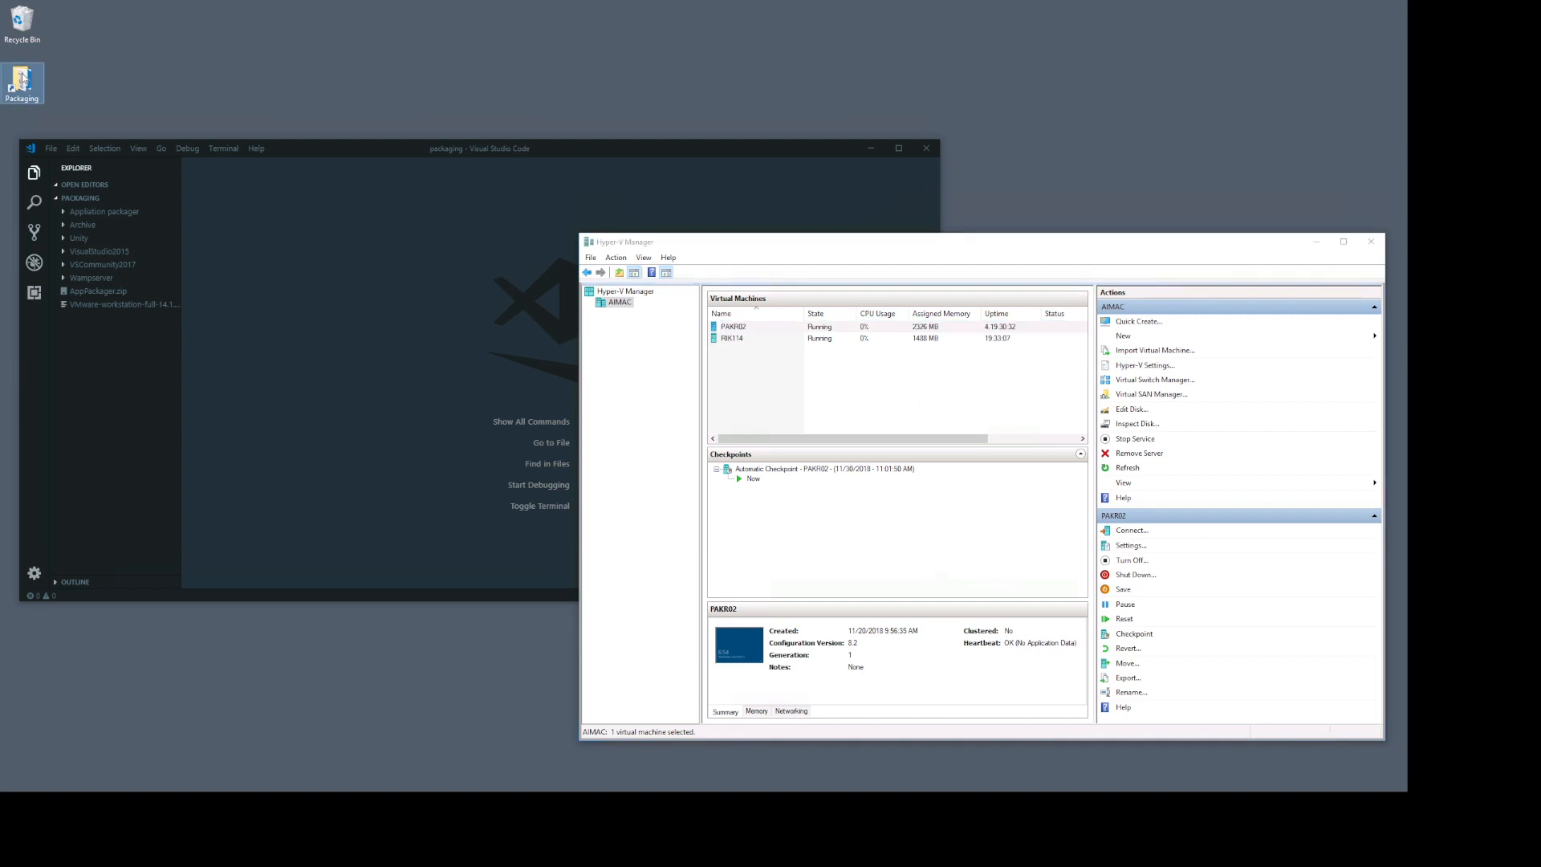
pyautogui.doubleClick(22, 79)
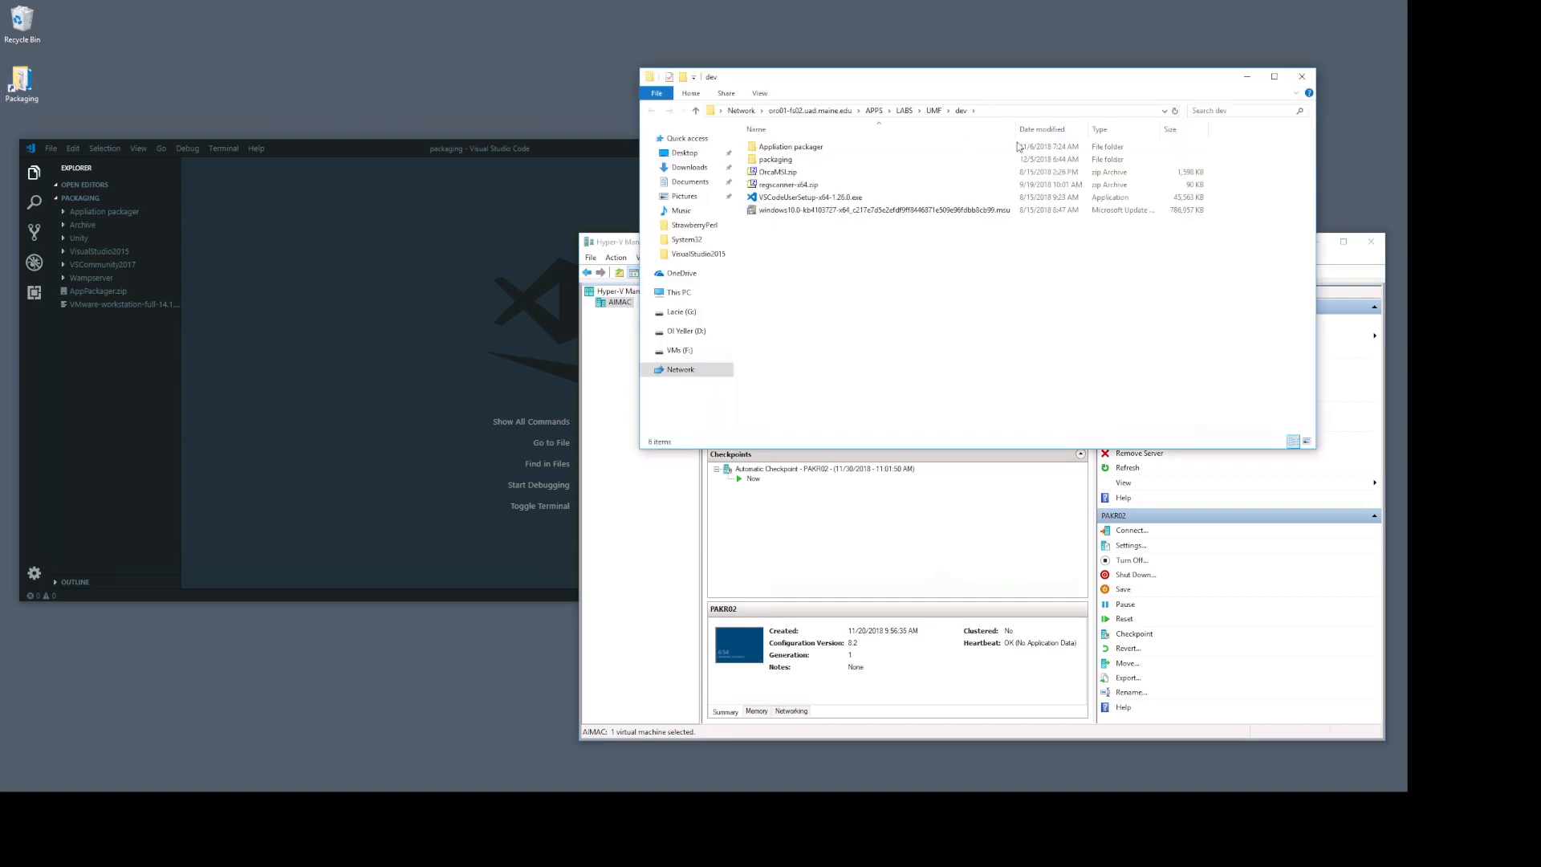
pyautogui.moveTo(981, 81); pyautogui.dragTo(884, 103)
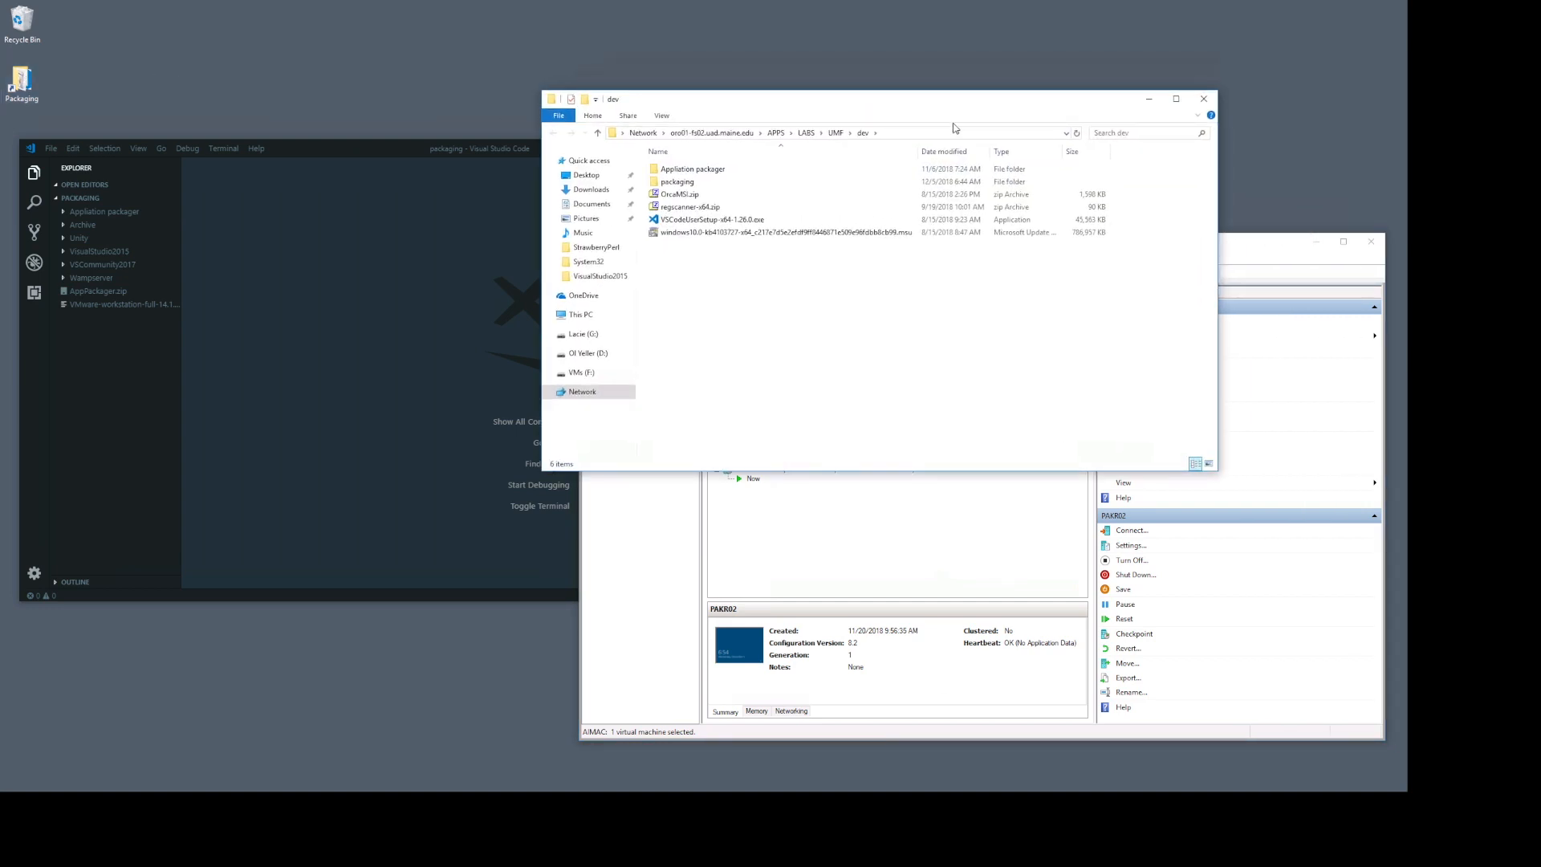
# Step: Look through the application folders in the parent UMF folder and return to the dev folder
pyautogui.click(871, 130)
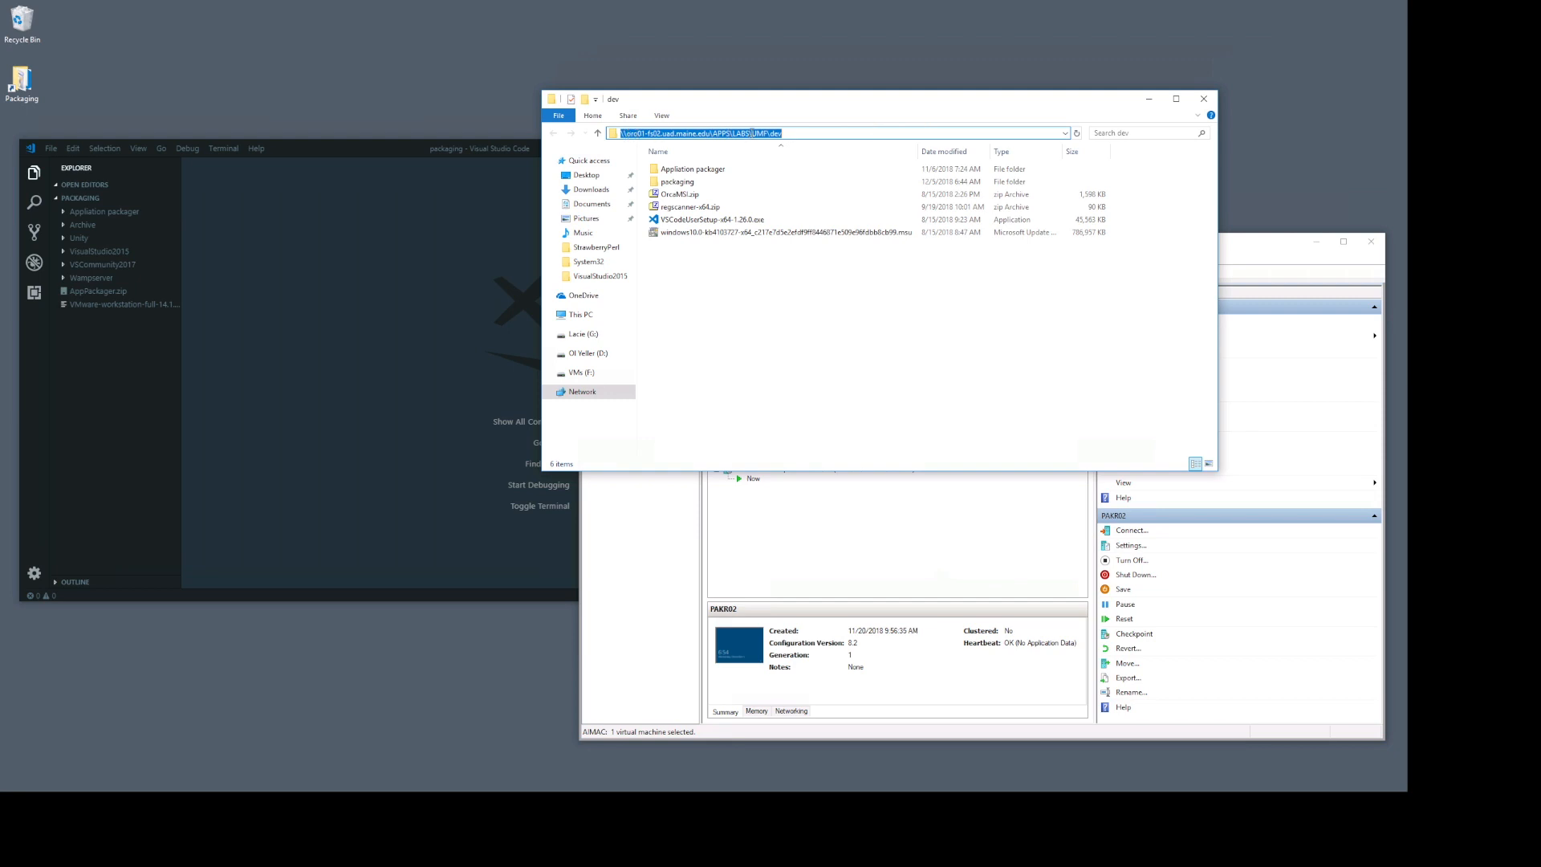
pyautogui.moveTo(770, 130); pyautogui.dragTo(815, 135)
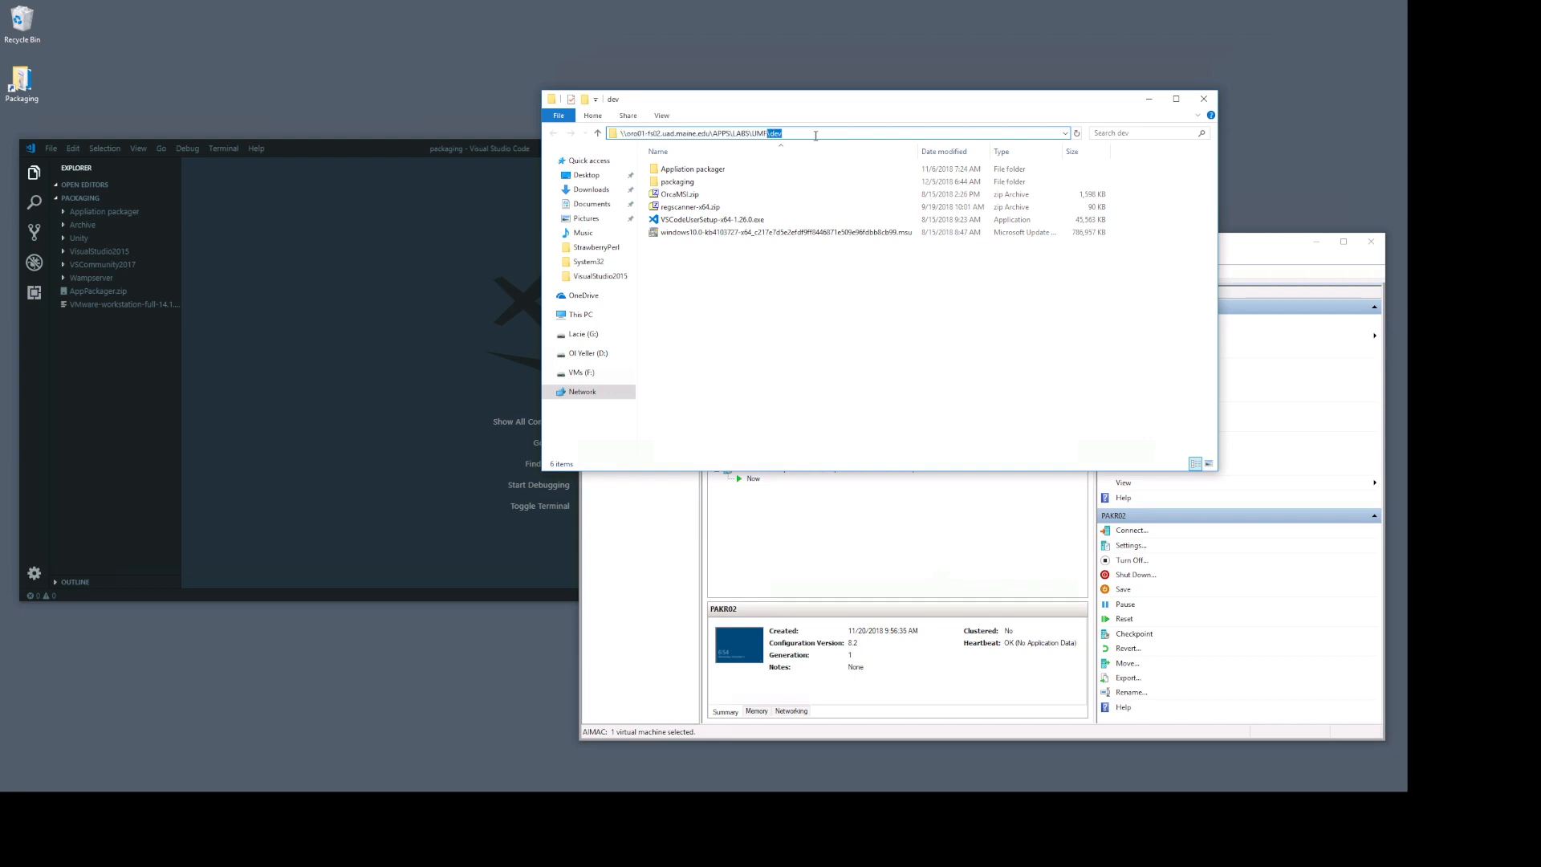
pyautogui.press('BackSpace')
pyautogui.press('Return')
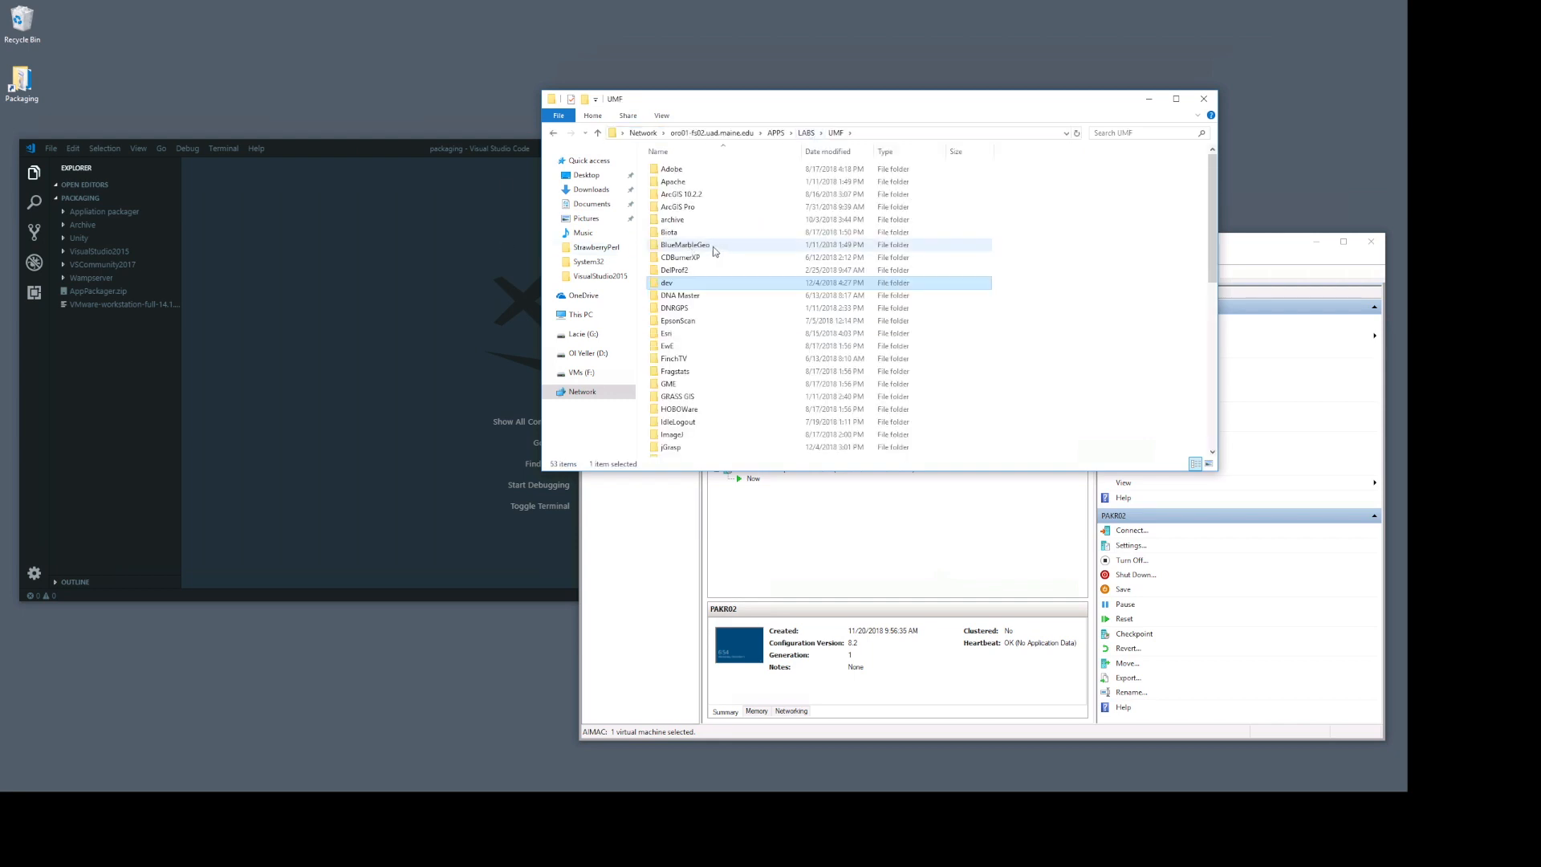
pyautogui.scroll(-9, 719, 276)
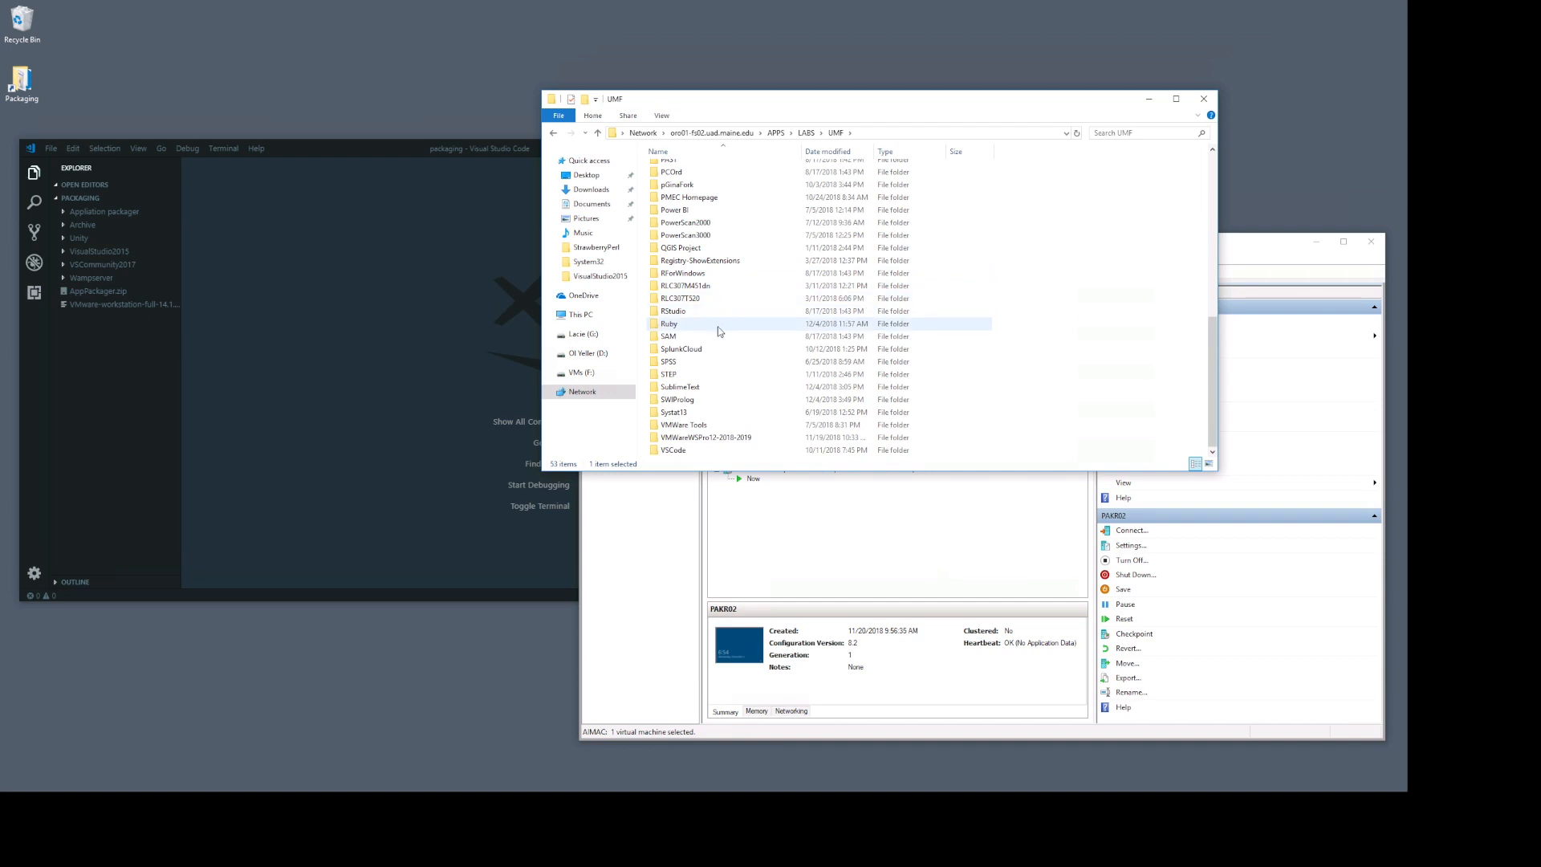
pyautogui.scroll(9, 698, 382)
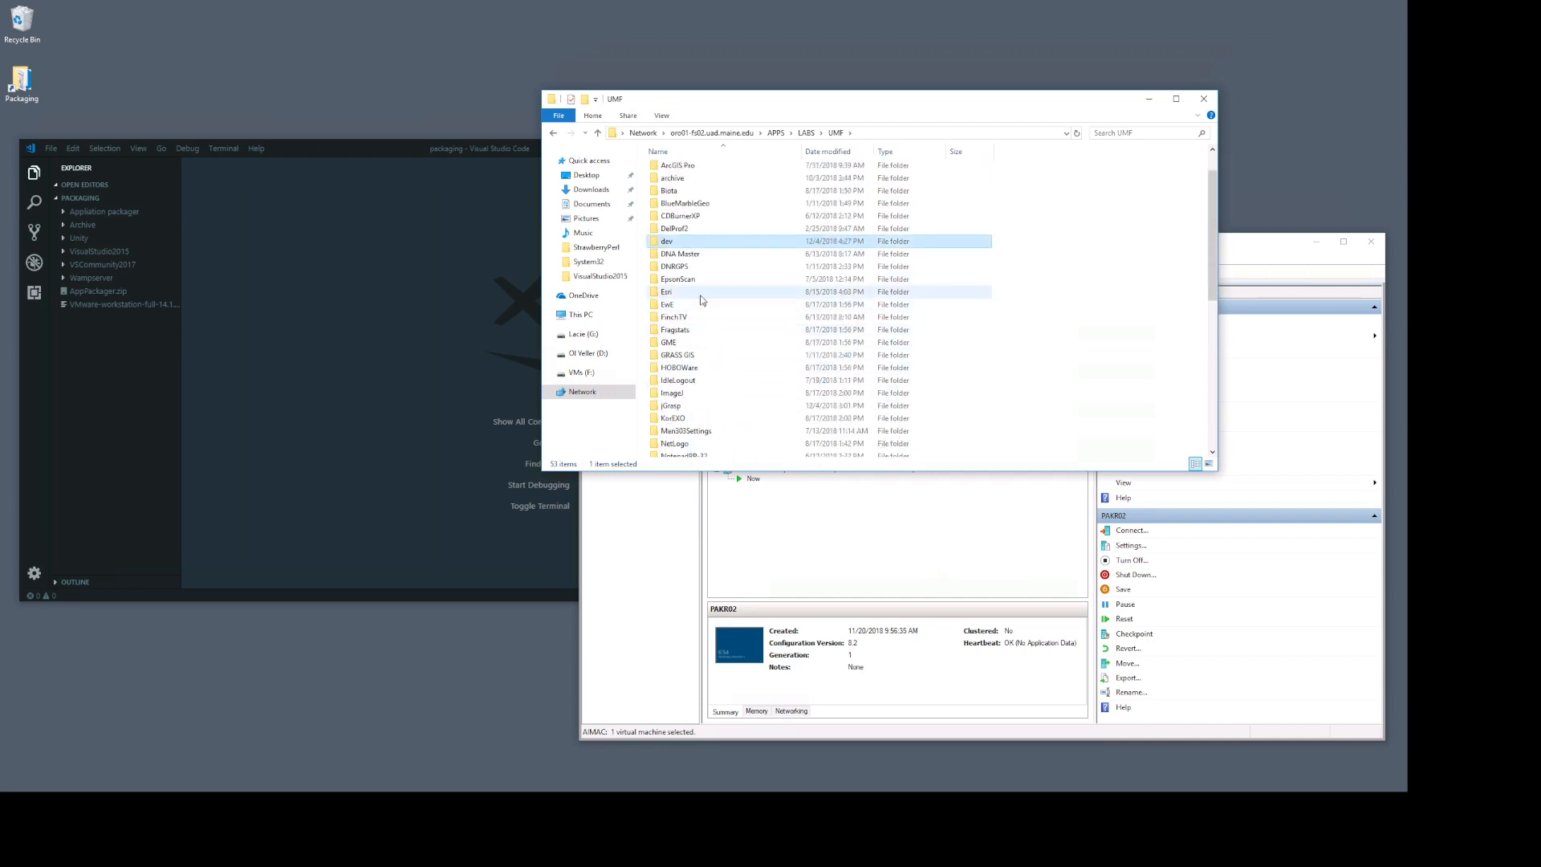
pyautogui.scroll(1, 762, 195)
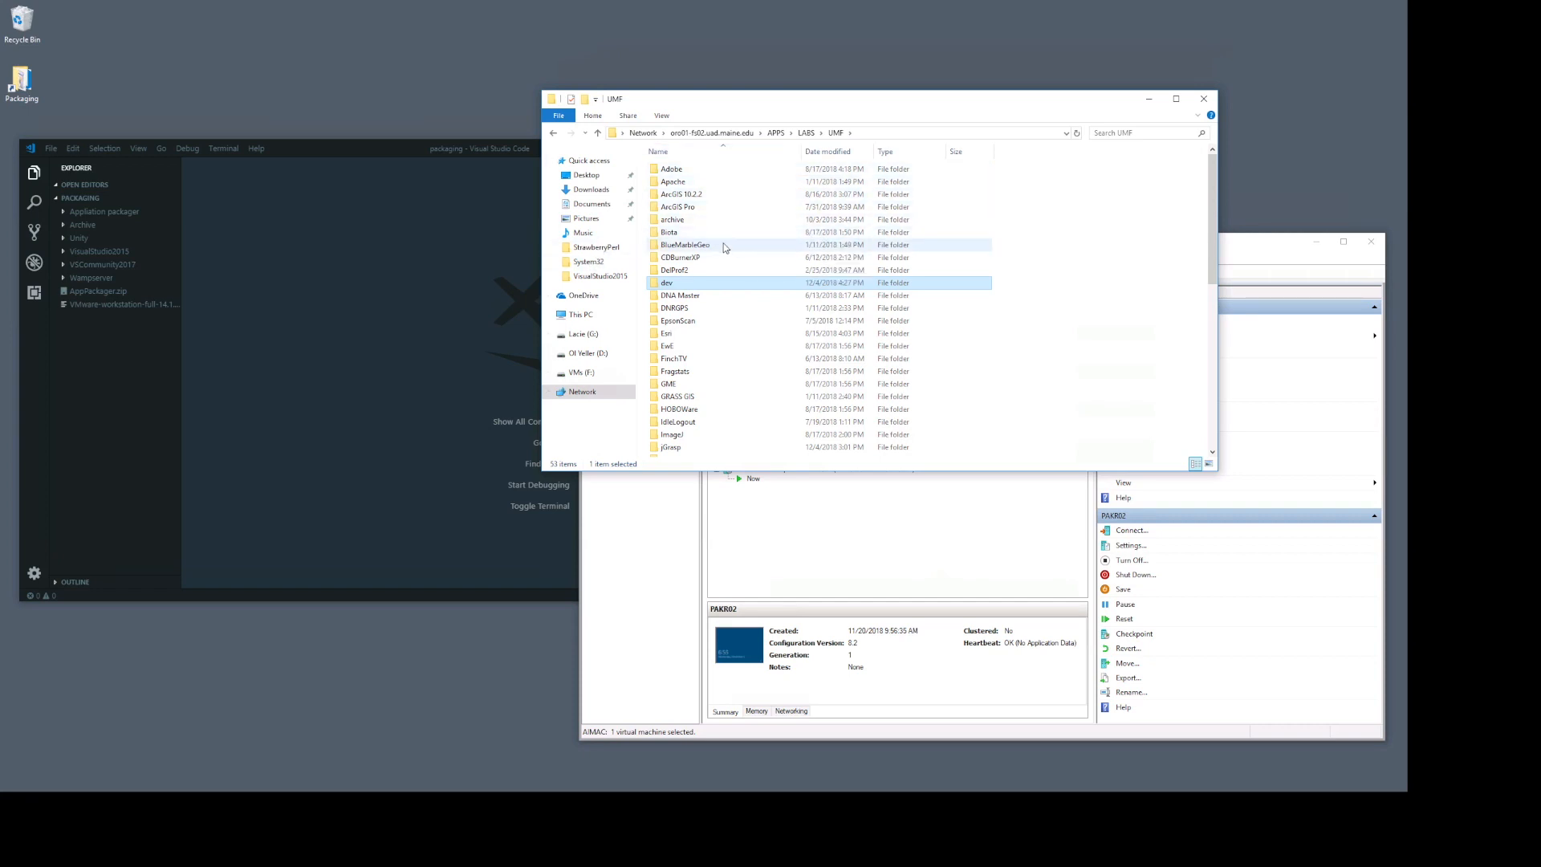
pyautogui.doubleClick(690, 289)
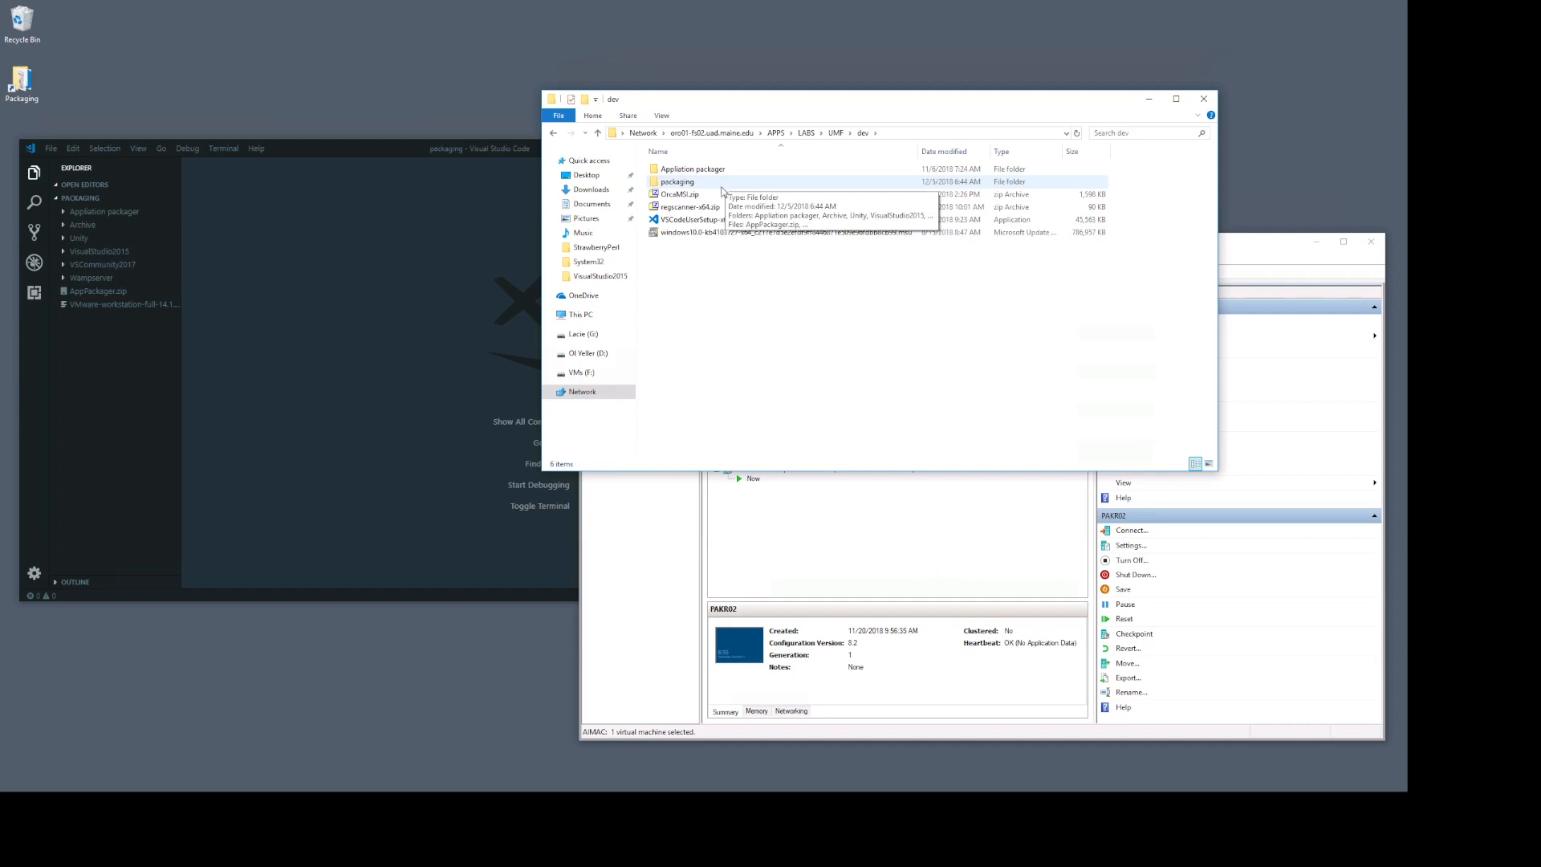
# Step: Clear the virtual machine selection in Hyper-V Manager and move the dev folder window slightly higher, in front of it
pyautogui.click(960, 526)
pyautogui.click(756, 329)
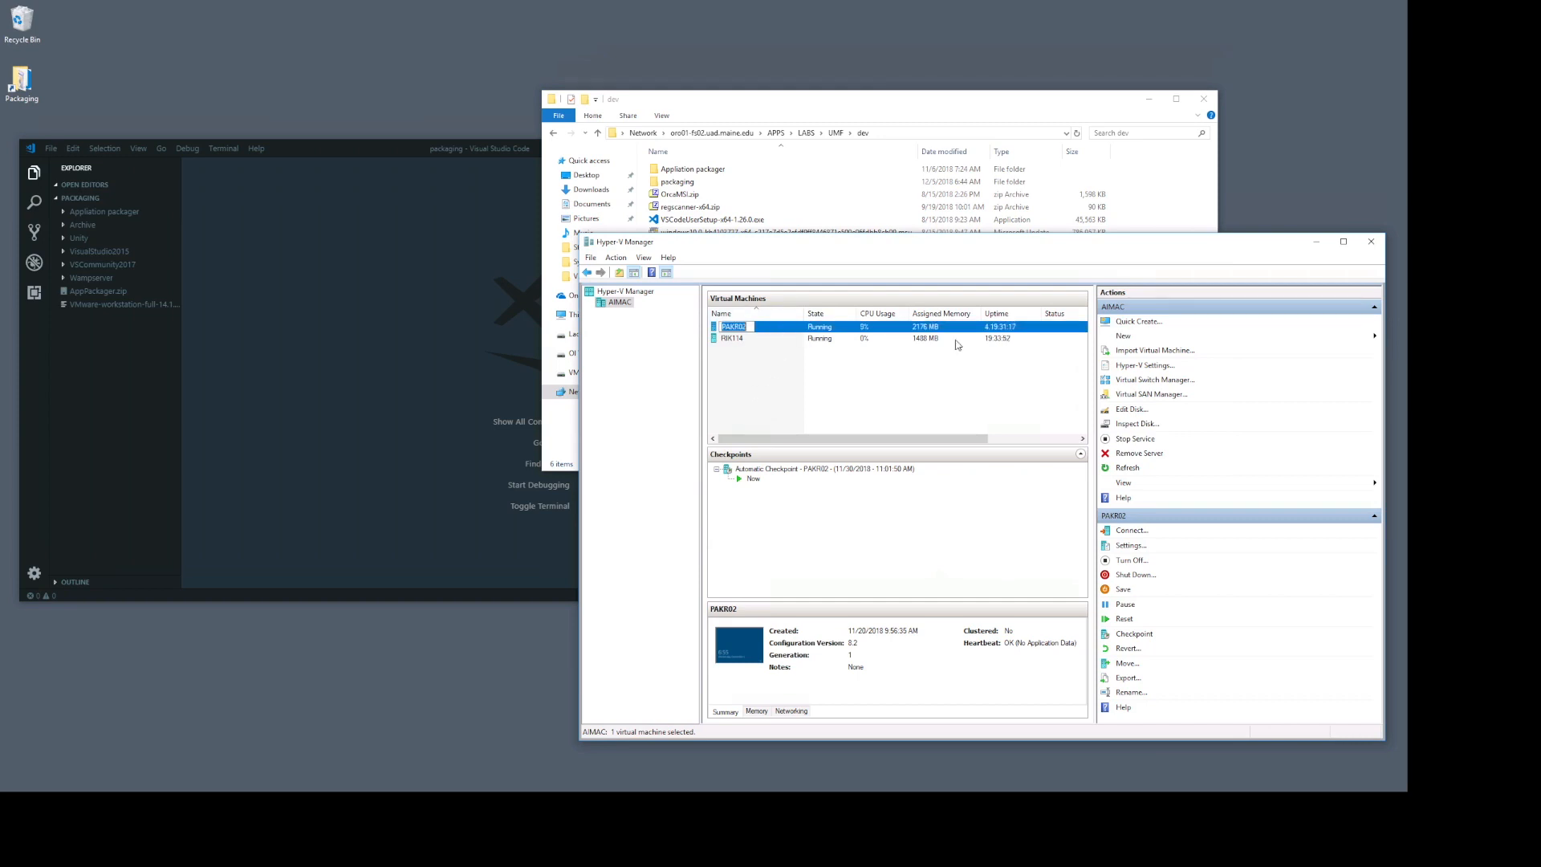
pyautogui.click(778, 363)
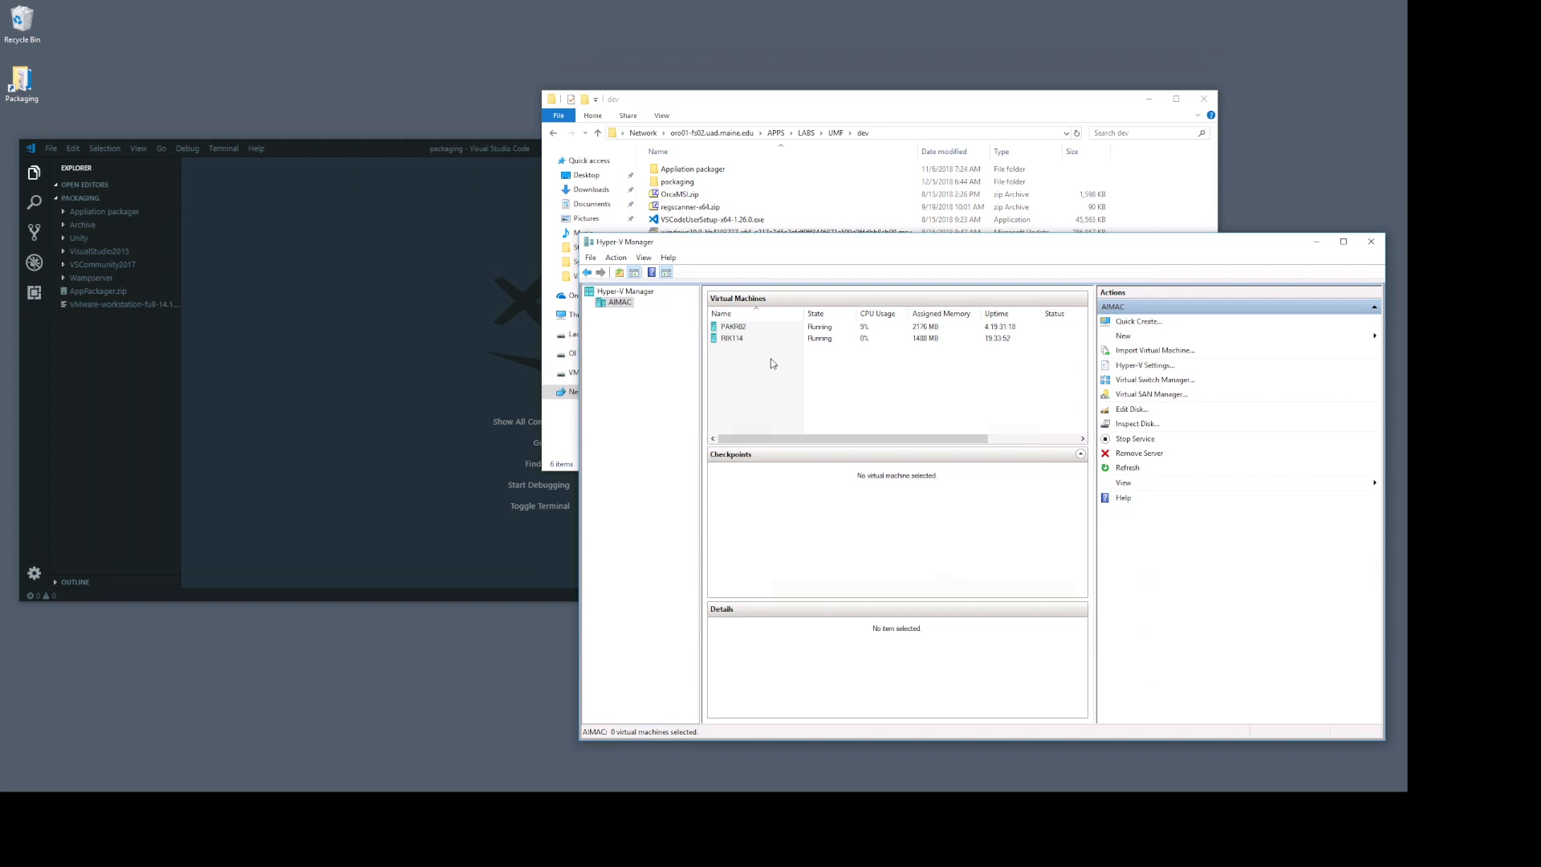
pyautogui.moveTo(857, 100); pyautogui.dragTo(875, 81)
pyautogui.click(891, 491)
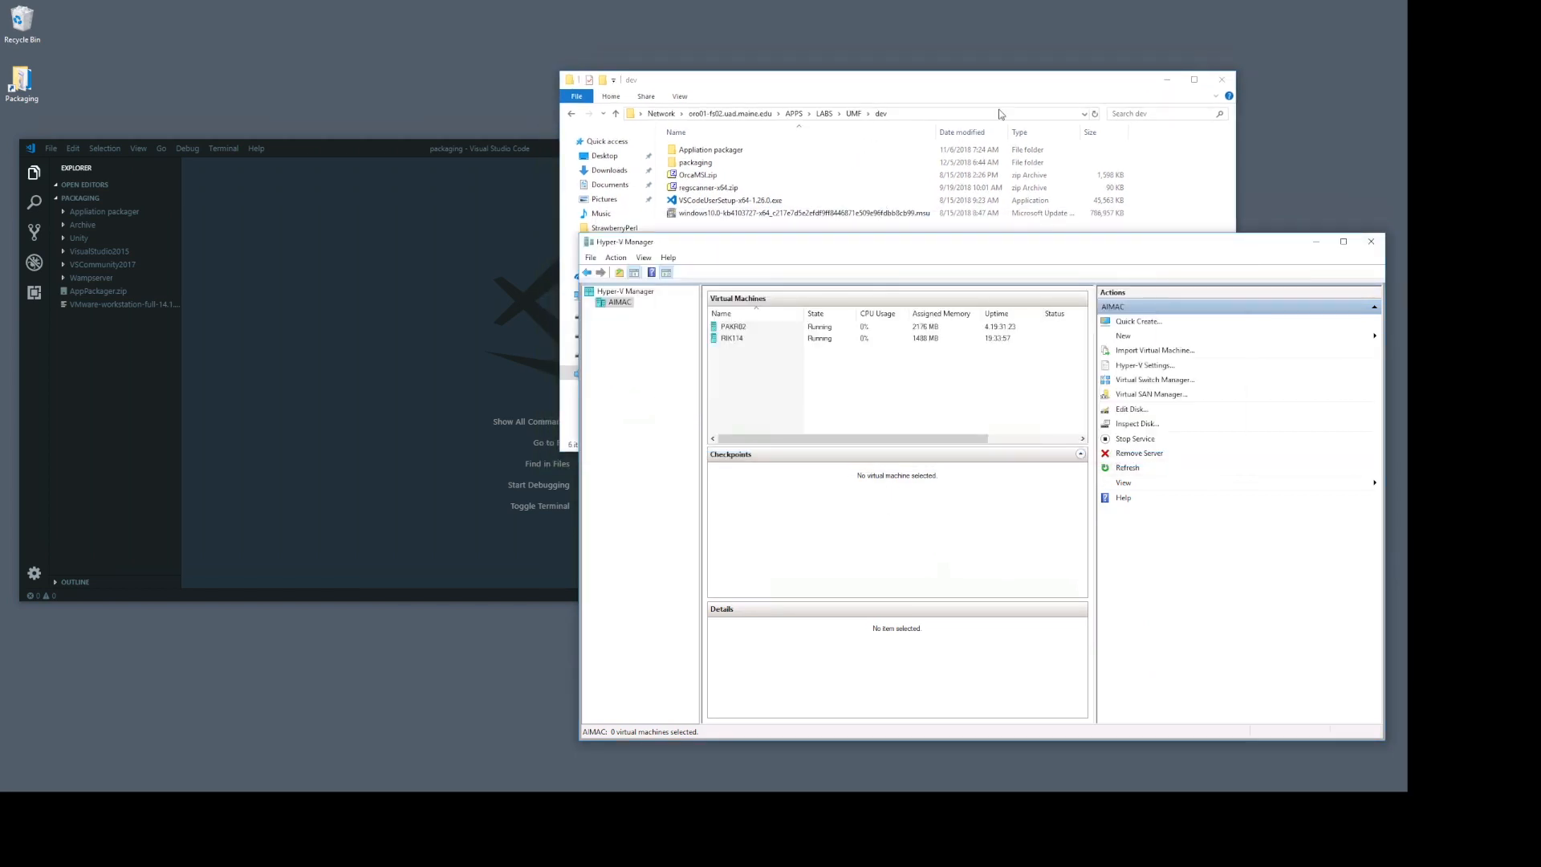
pyautogui.click(978, 84)
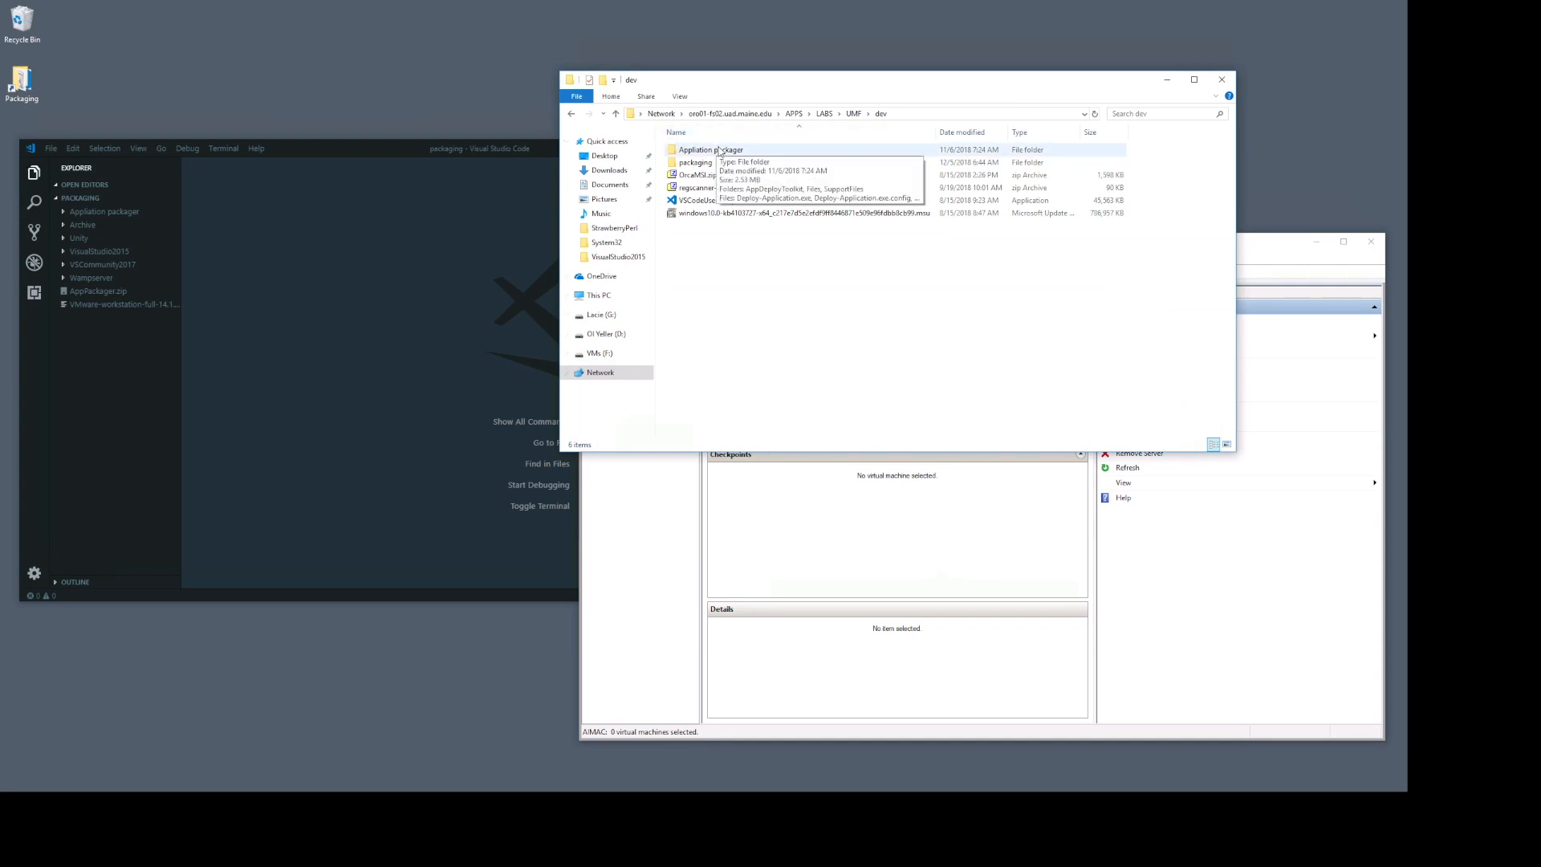
# Step: Switch to the Jump Desktop computer list, return to the VM Server session and refit it to full screen
pyautogui.hotkey('ctrl', 'Left')
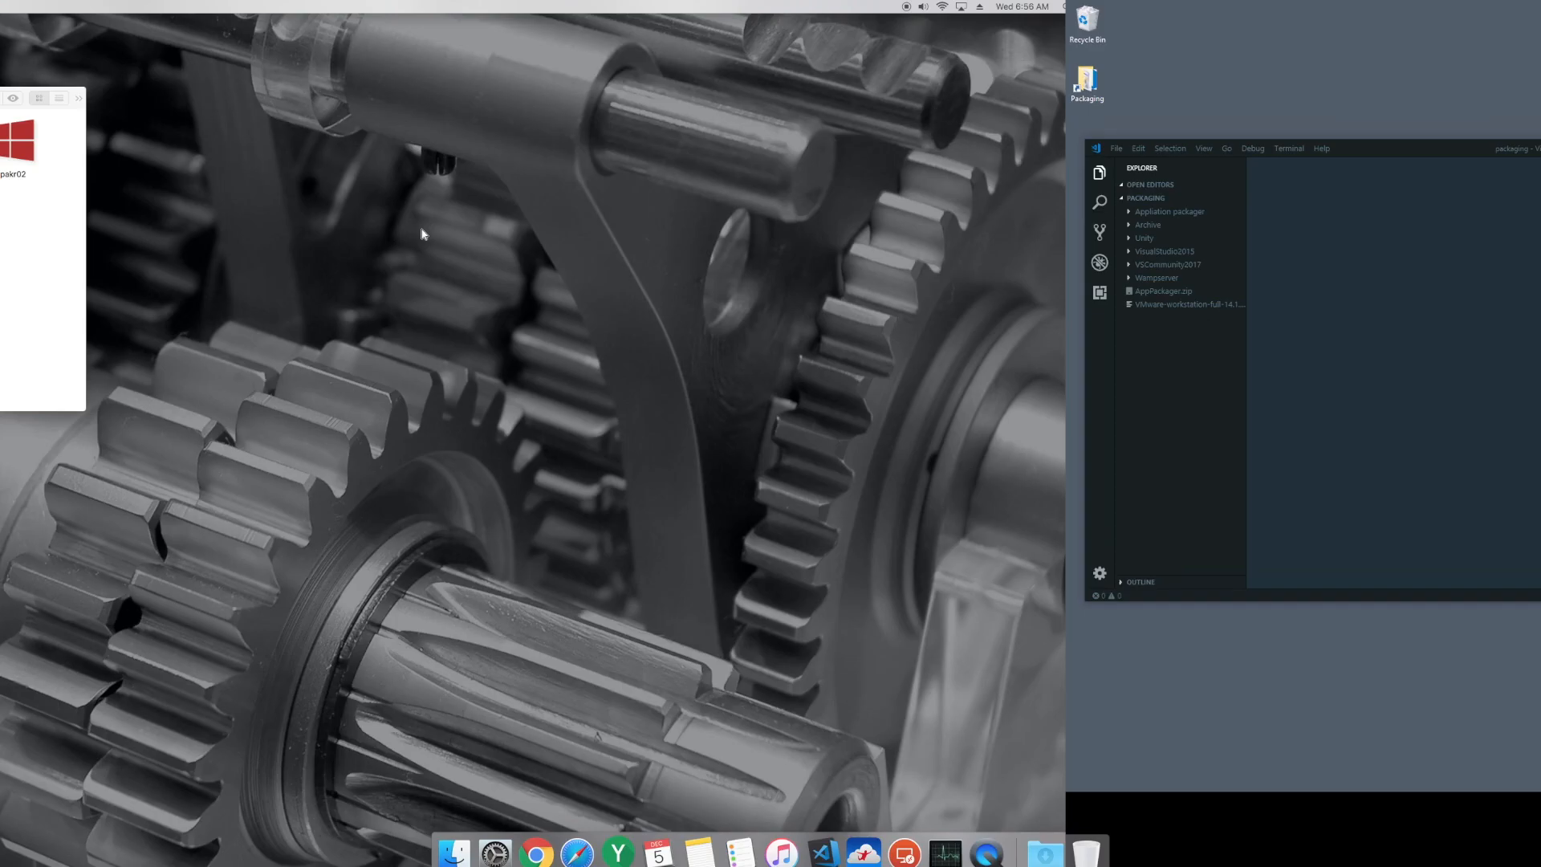
pyautogui.click(284, 204)
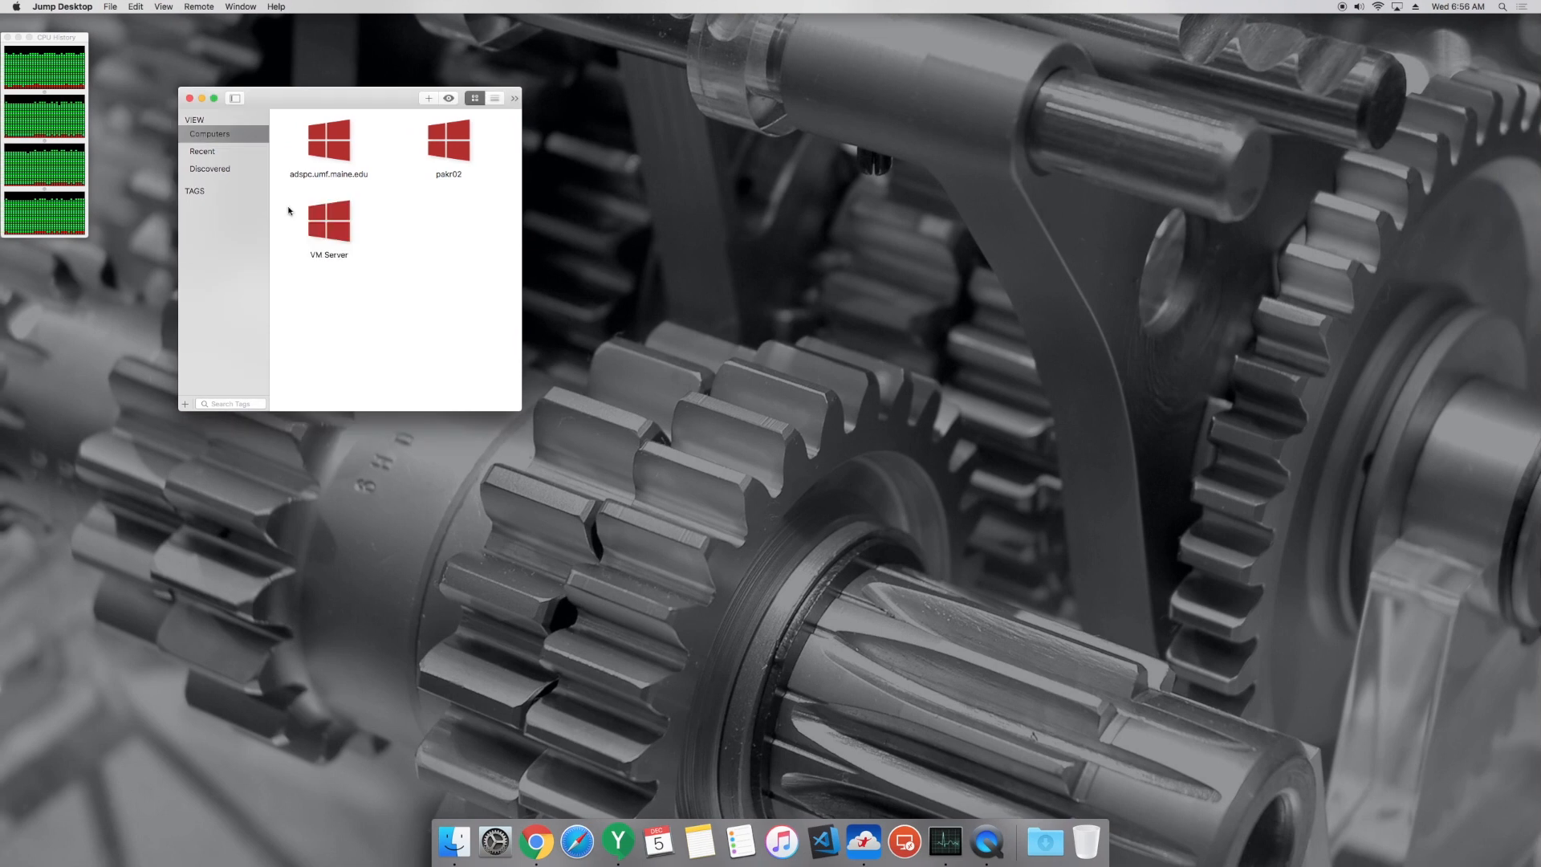
pyautogui.click(328, 228)
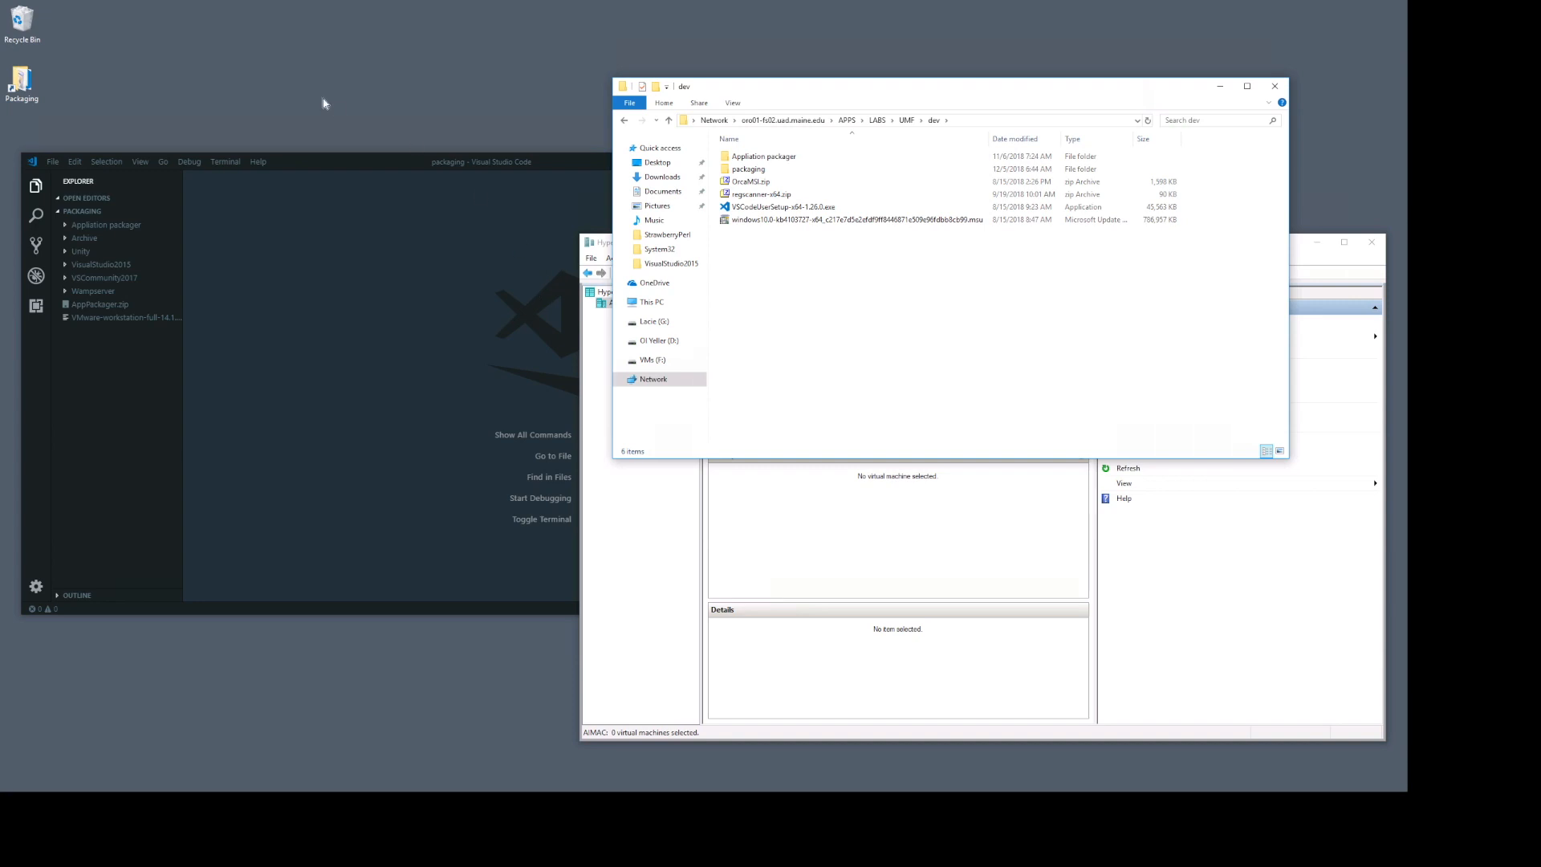
pyautogui.click(32, 19)
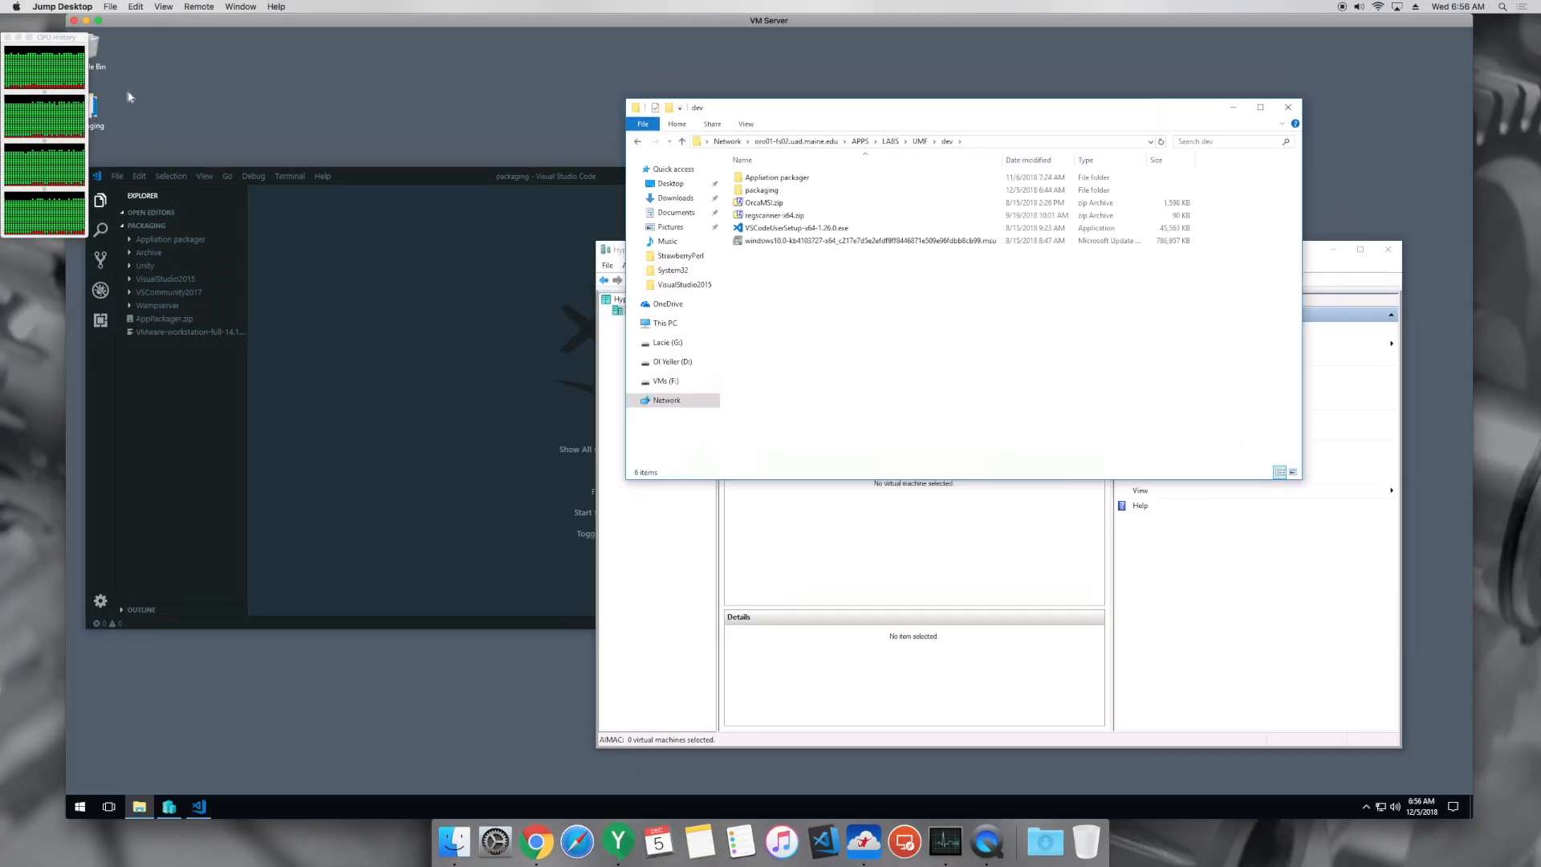
pyautogui.click(98, 20)
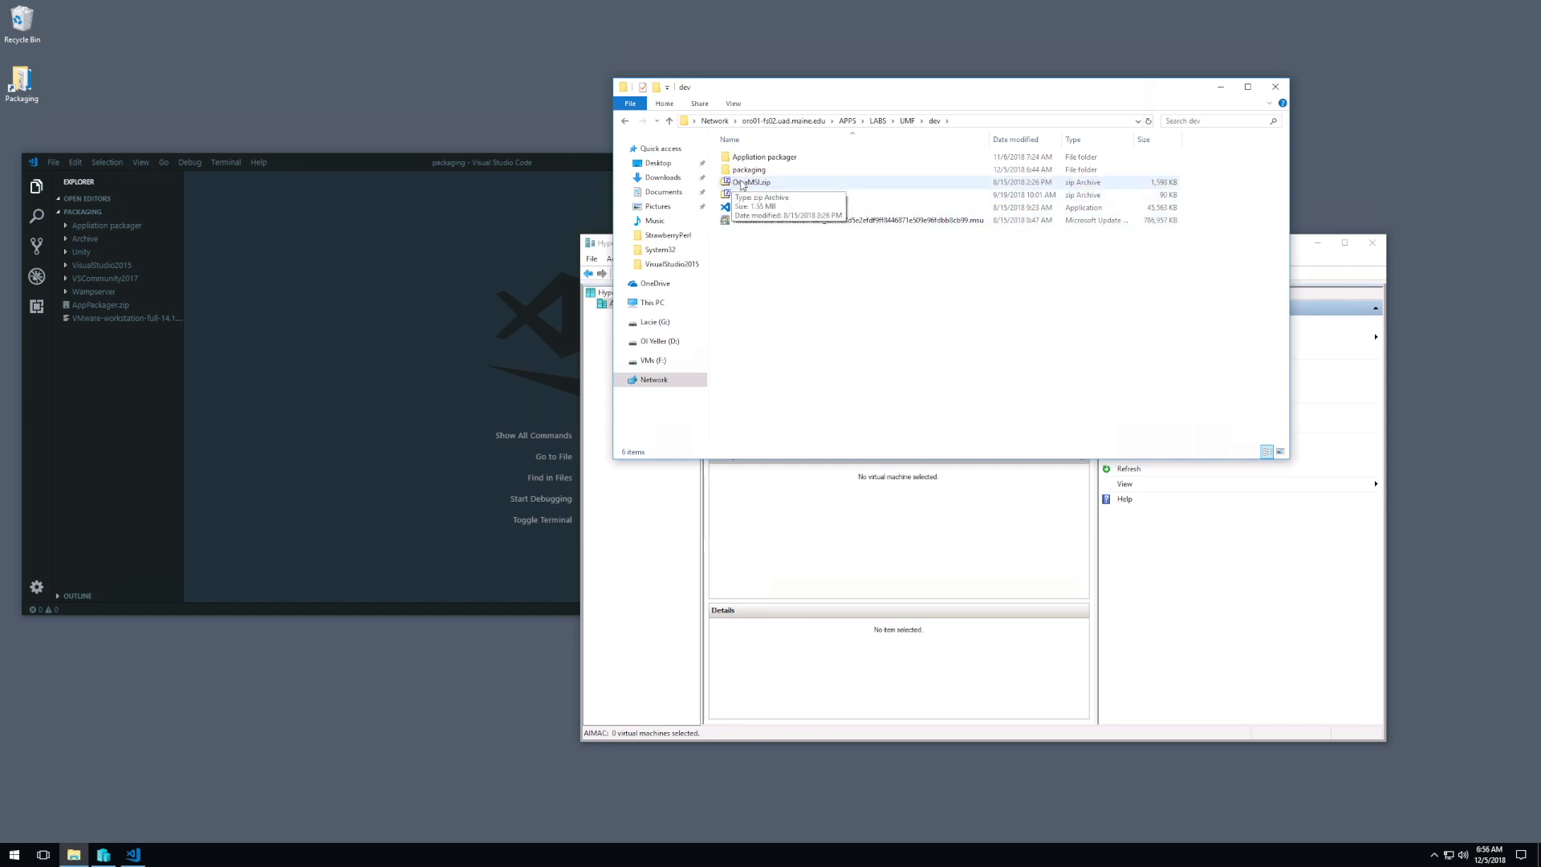
# Step: Review OrcaMSI.zip, regscanner-x64.zip and the Windows 10 update file in the dev folder, plus the Visual Studio Code window
pyautogui.click(809, 182)
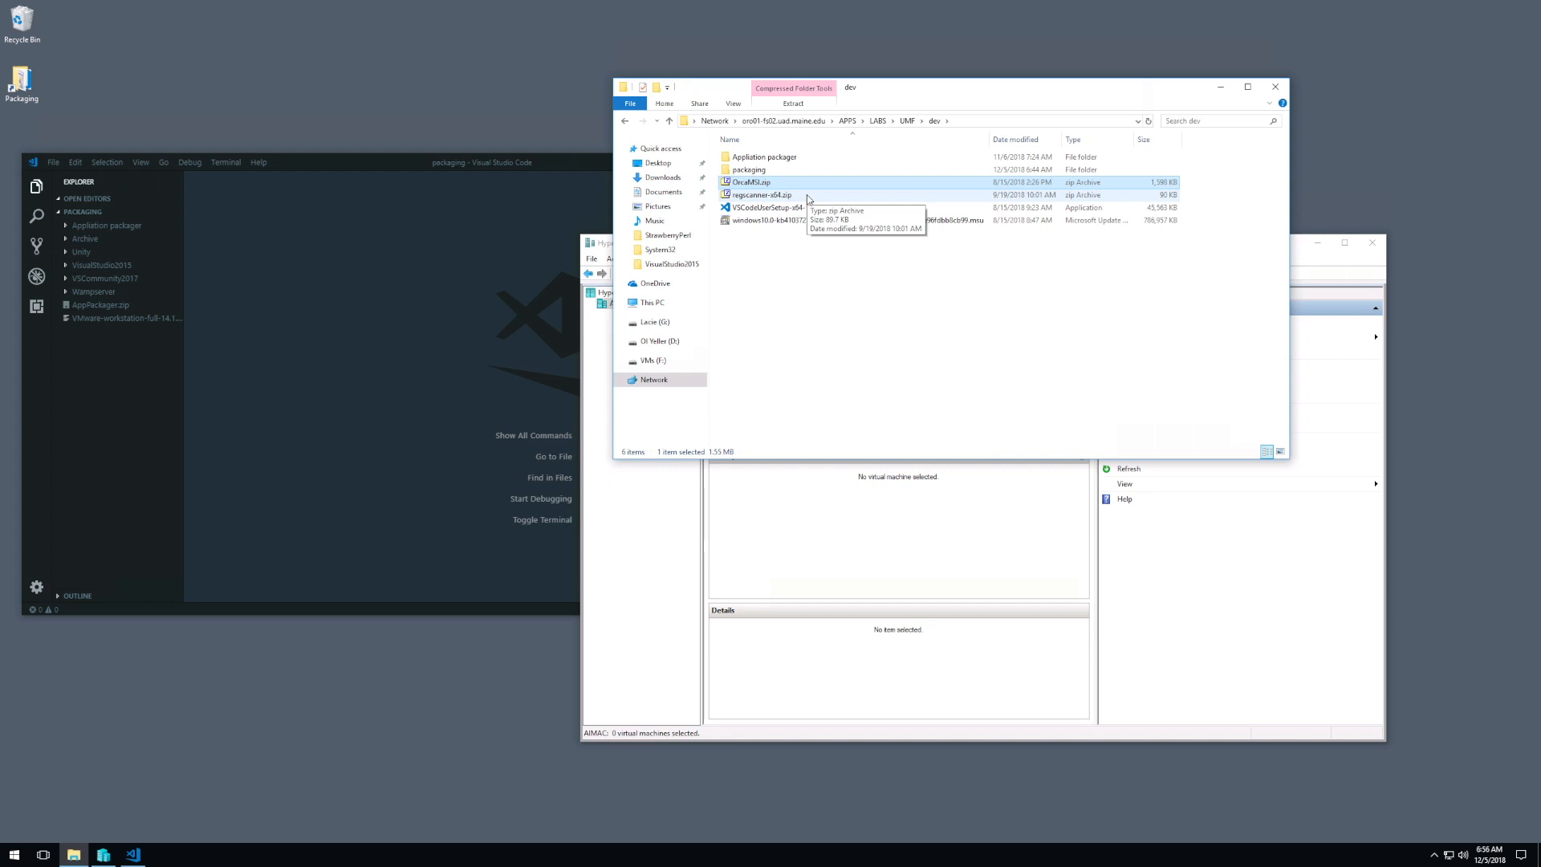
pyautogui.click(791, 201)
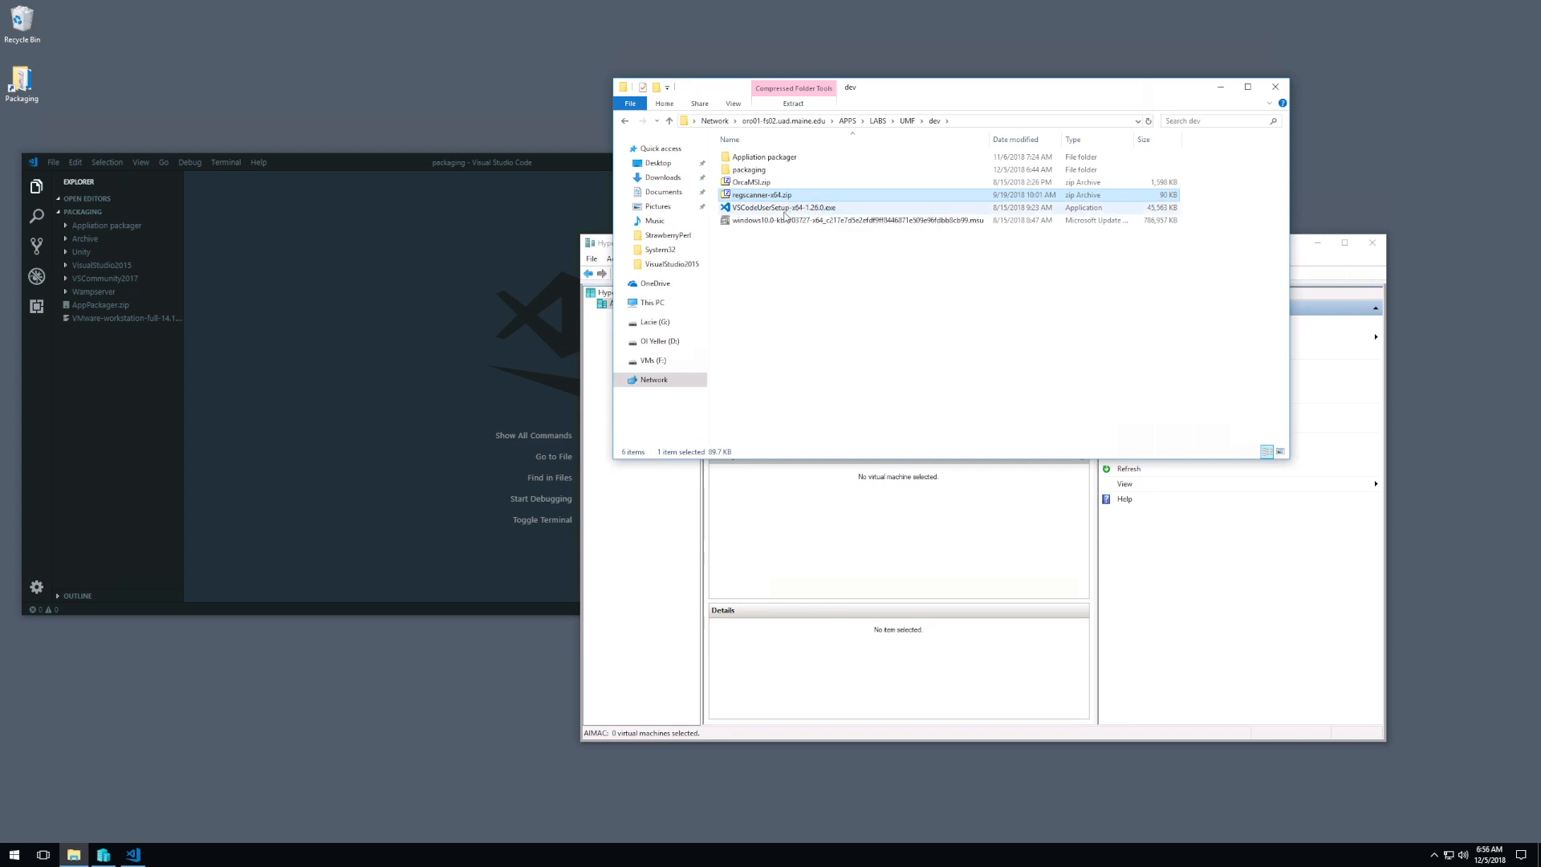
pyautogui.click(531, 223)
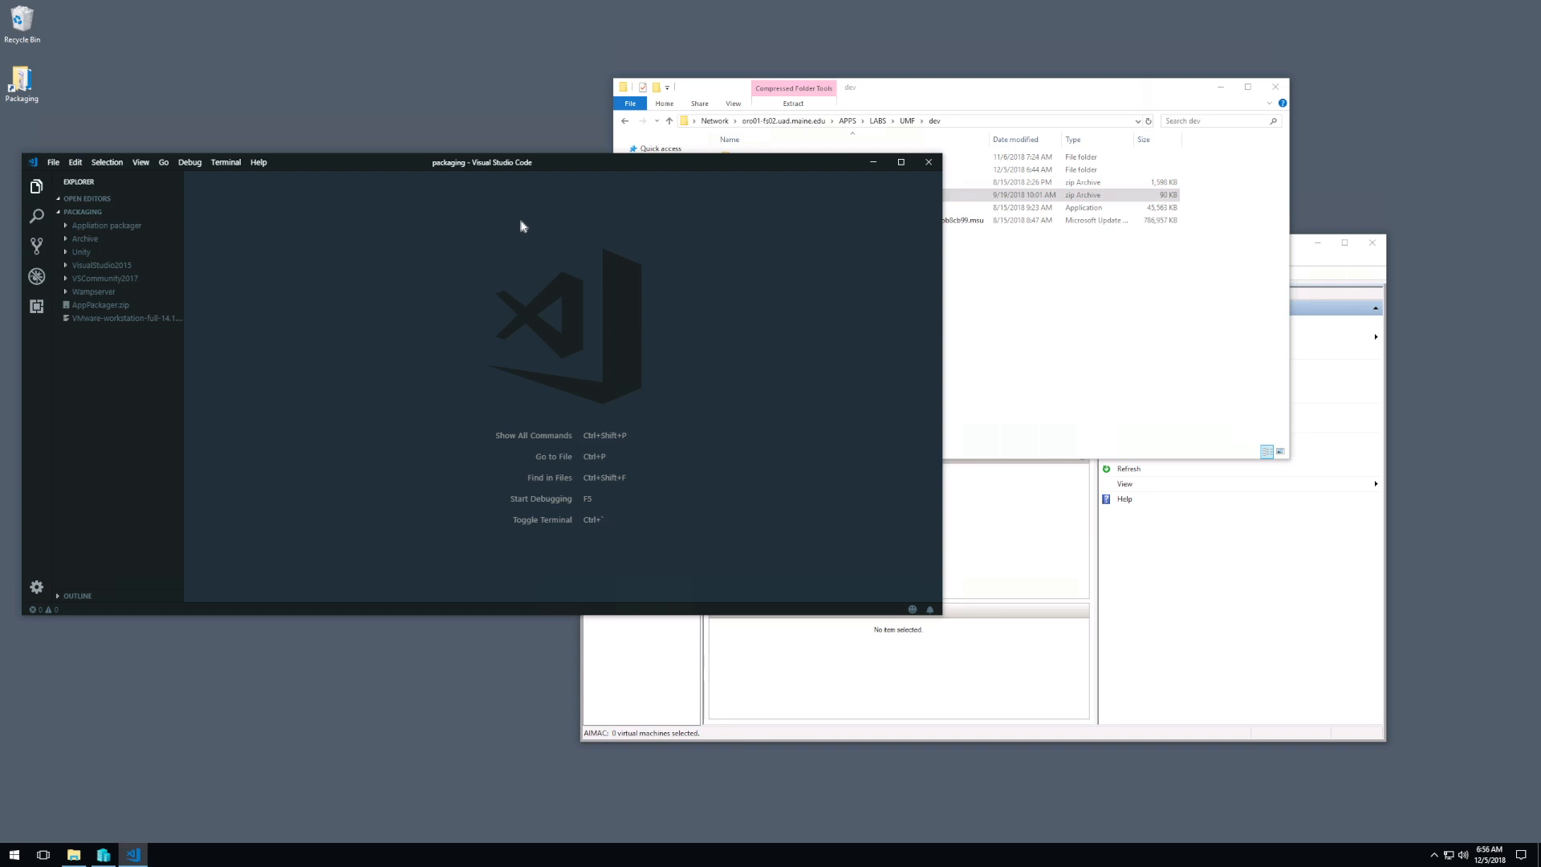
pyautogui.click(1018, 313)
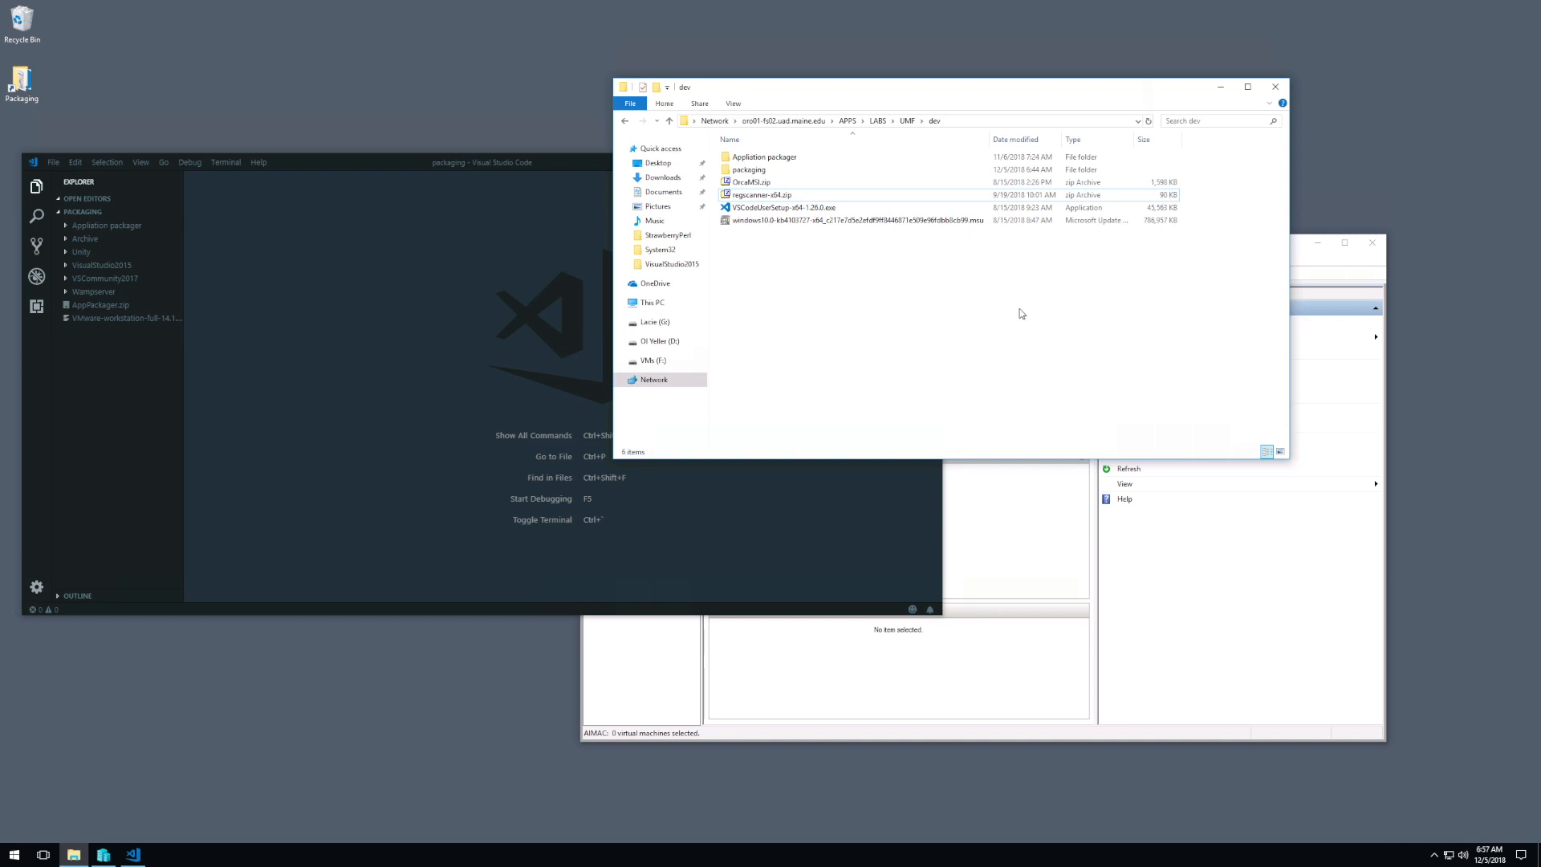
pyautogui.click(794, 221)
pyautogui.click(807, 274)
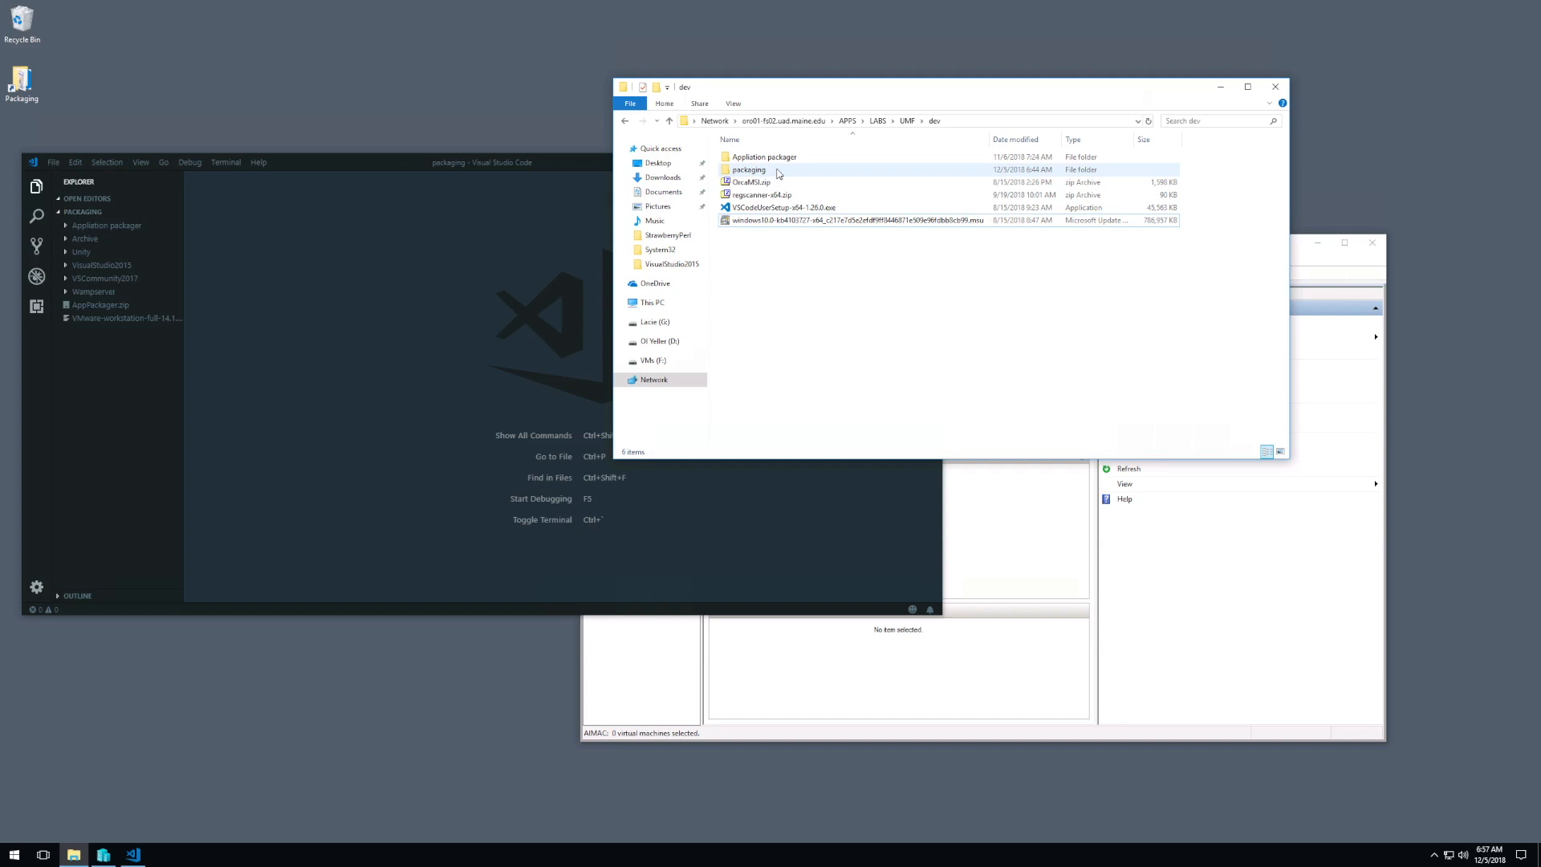
# Step: Open the packaging folder inside dev and select its Appliation packager subfolder
pyautogui.moveTo(778, 174)
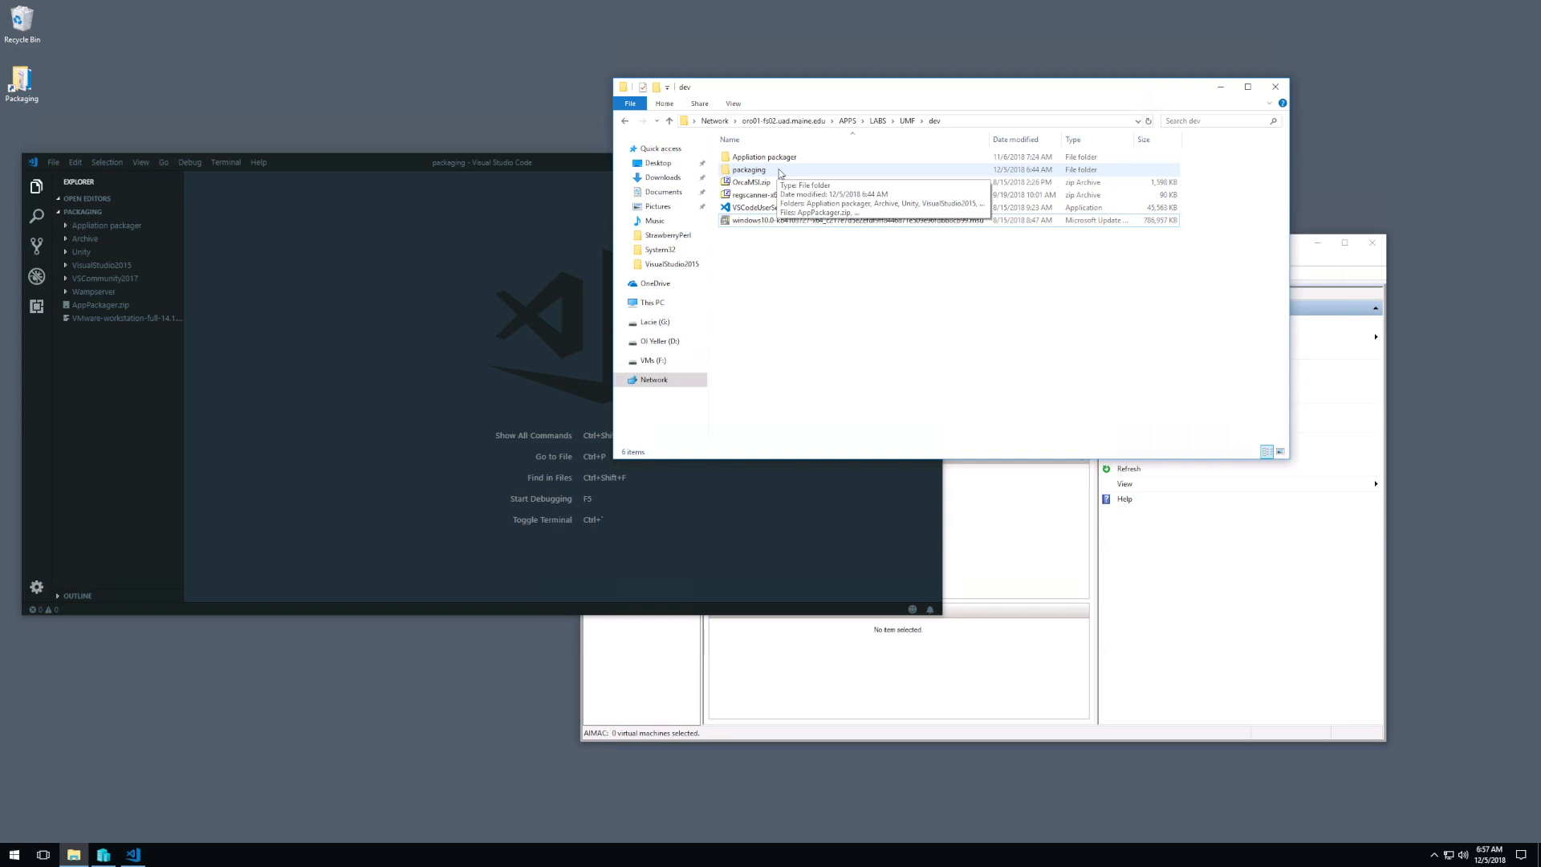
pyautogui.click(785, 159)
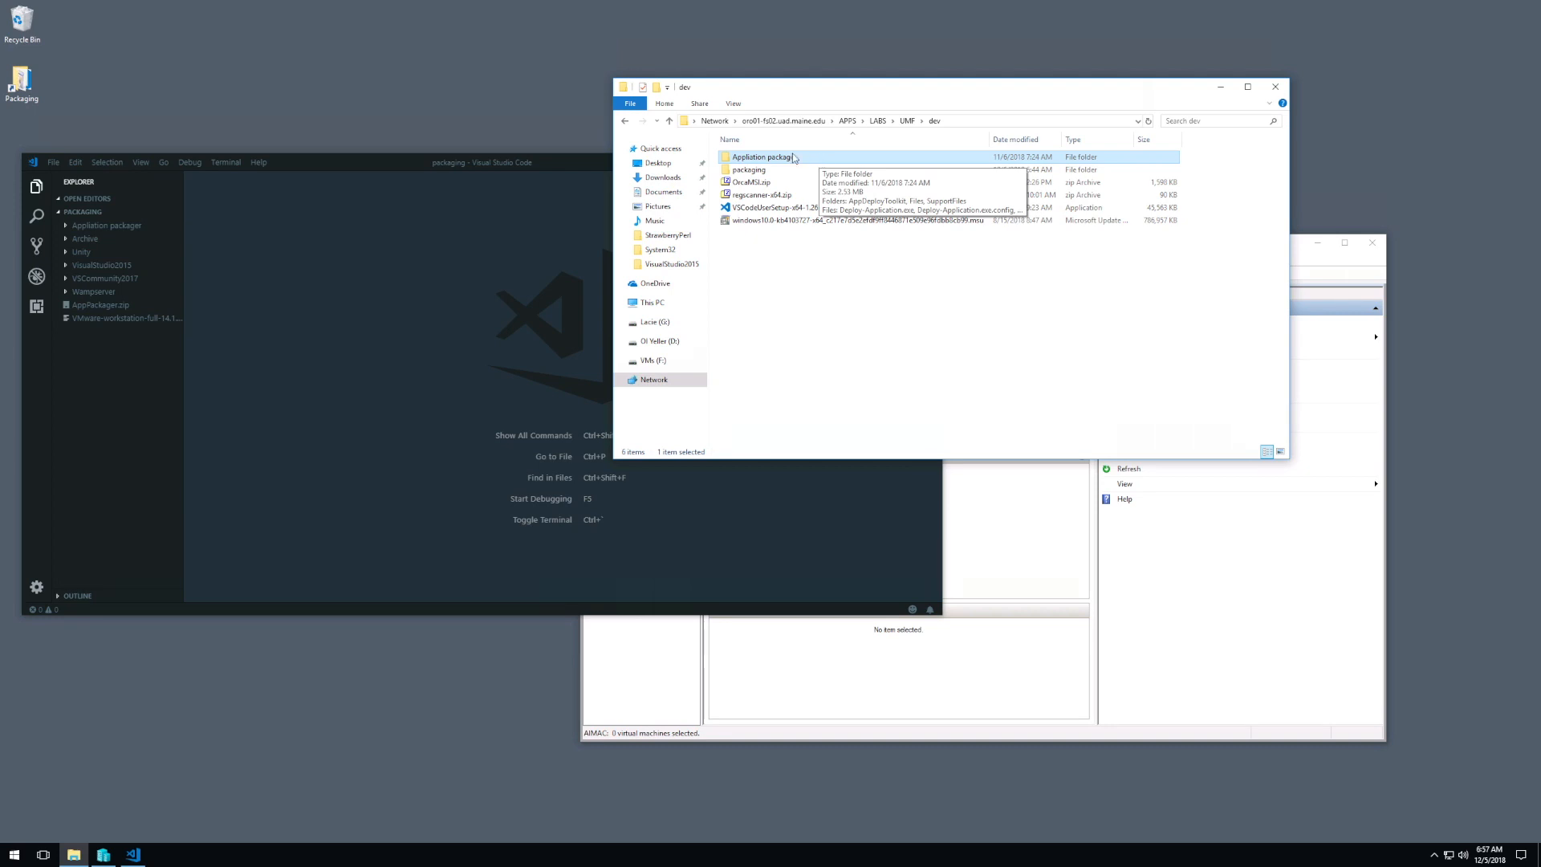
pyautogui.doubleClick(754, 171)
pyautogui.click(772, 162)
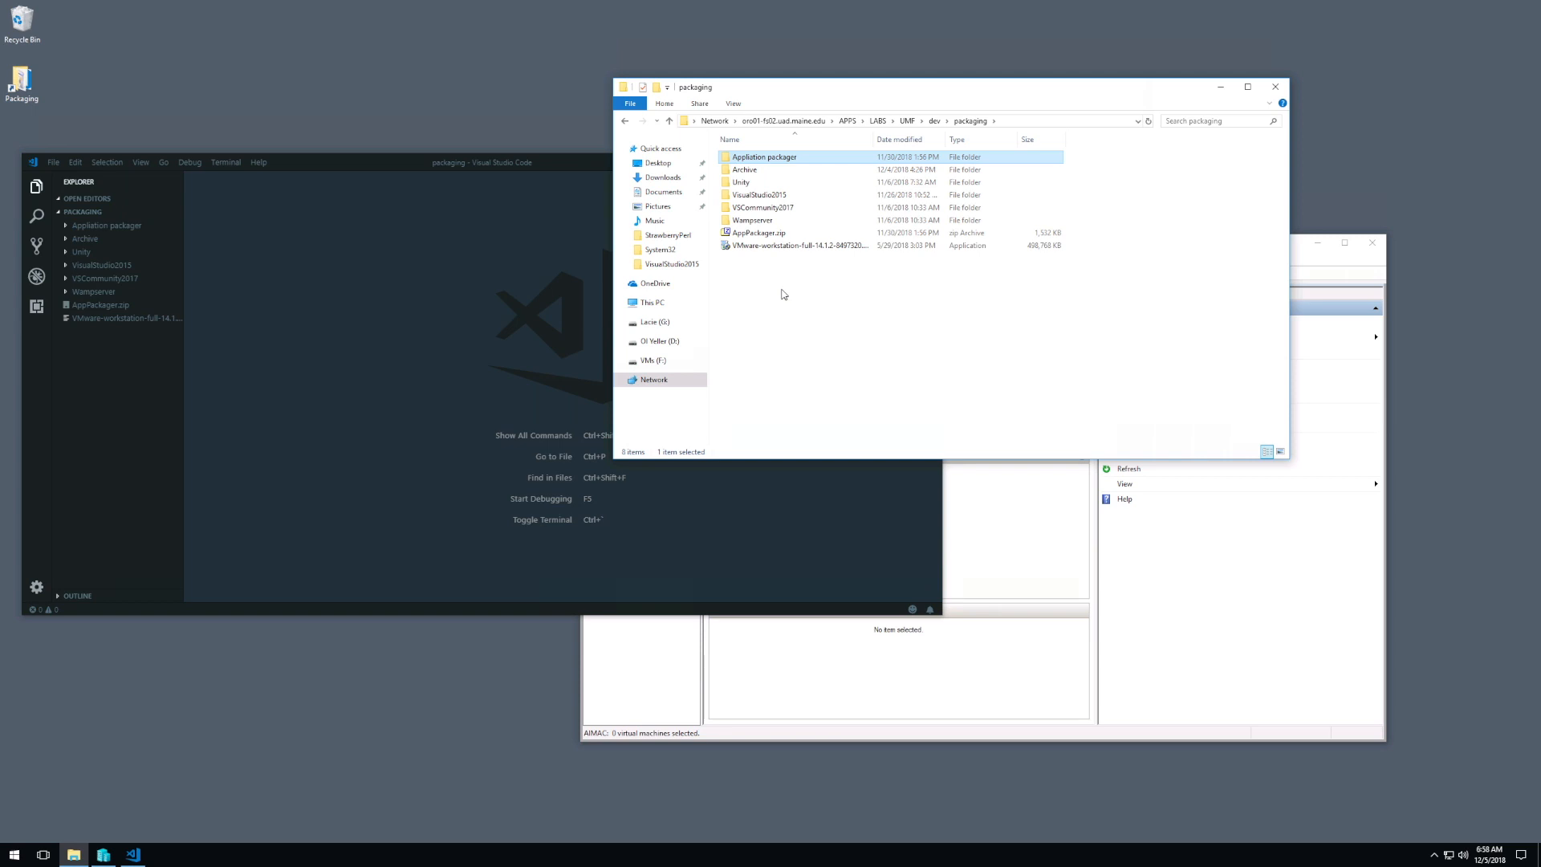
# Step: Duplicate the Appliation packager folder within packaging and name the copy StrawberryPerl
pyautogui.hotkey('ctrl', 'v')
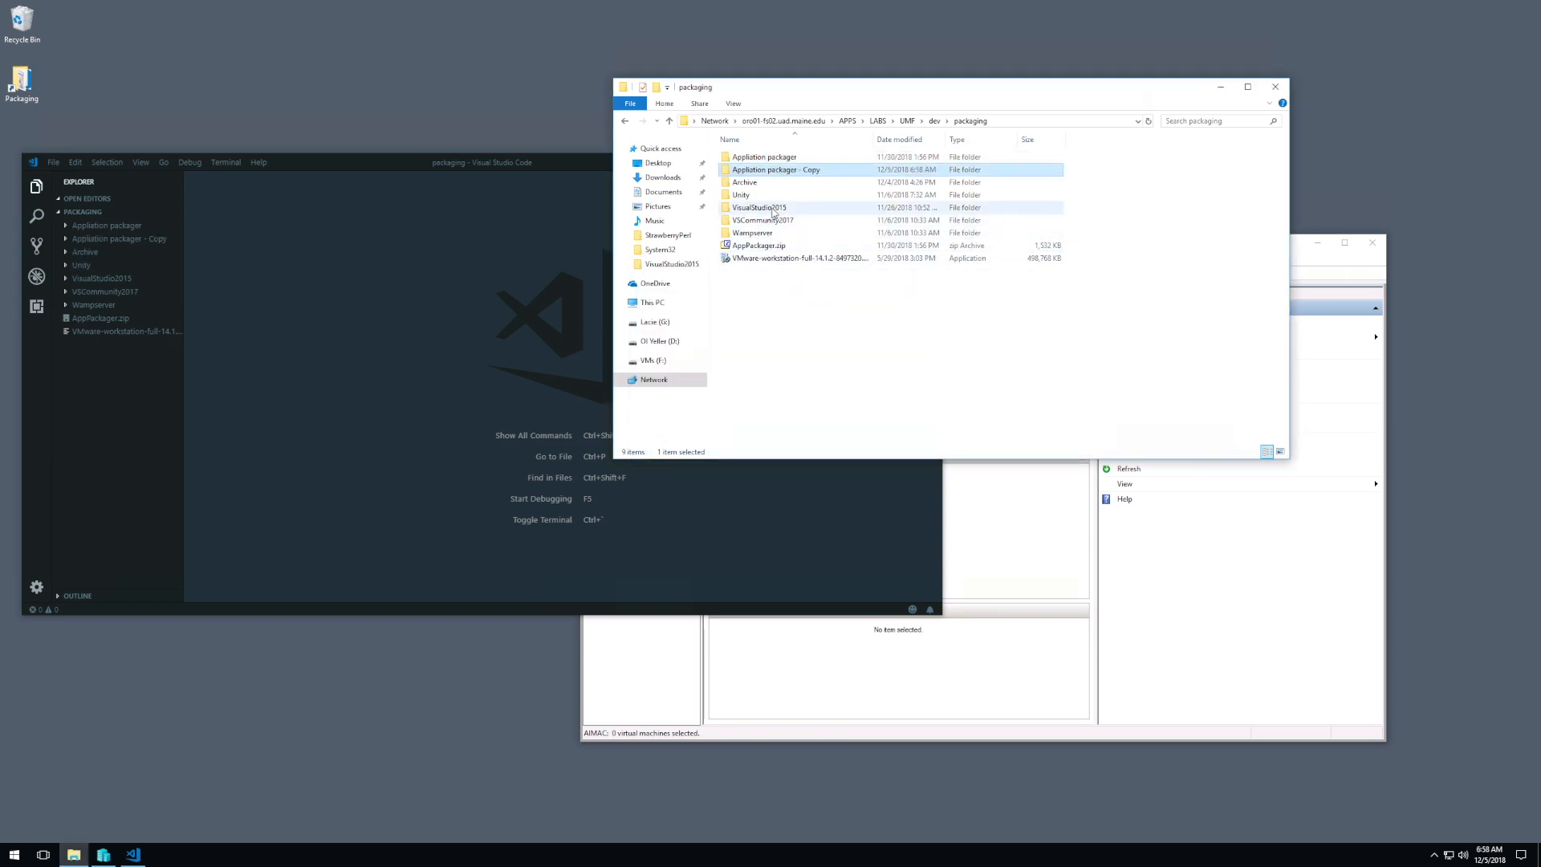
pyautogui.press('F2')
pyautogui.write('Strawb')
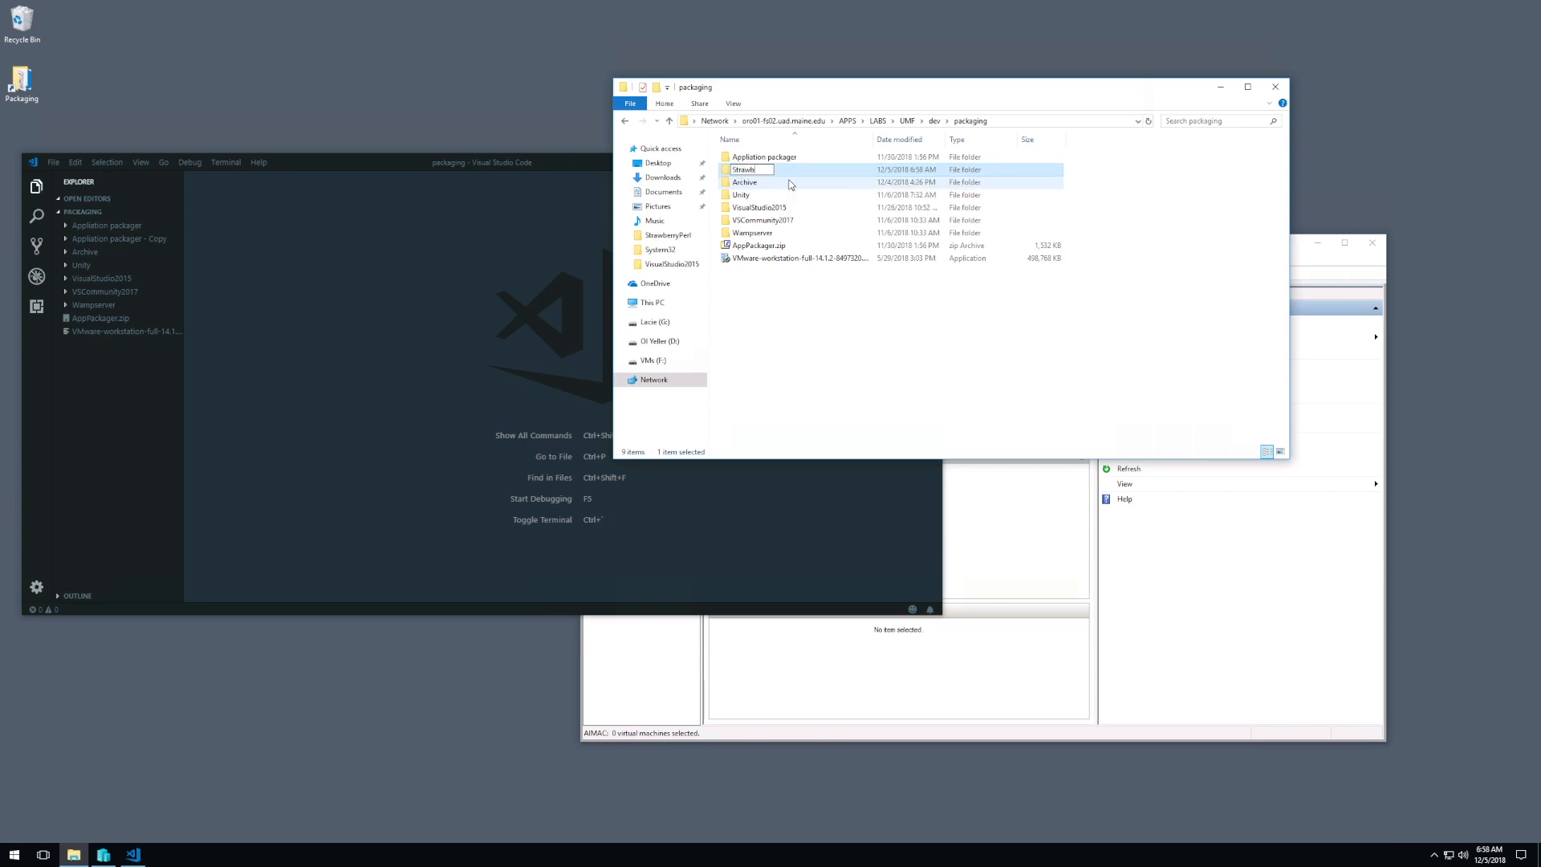
pyautogui.write('erryPerl')
pyautogui.press('Return')
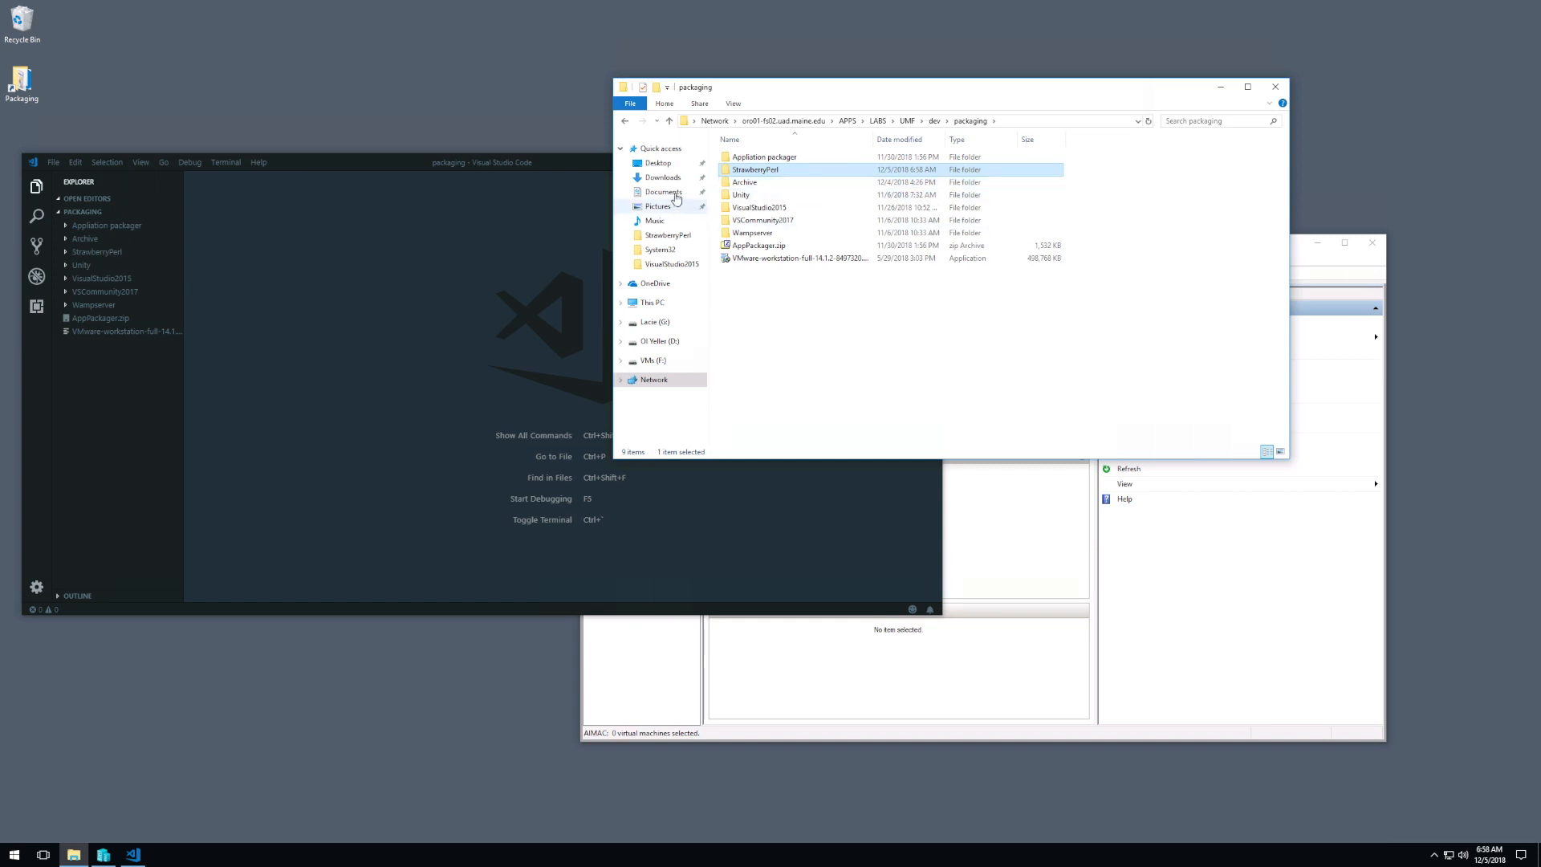
# Step: Select strawberry-perl-5.26.2.1-64bit.msi in Downloads, then return to packaging and open the StrawberryPerl folder
pyautogui.click(666, 178)
pyautogui.click(769, 157)
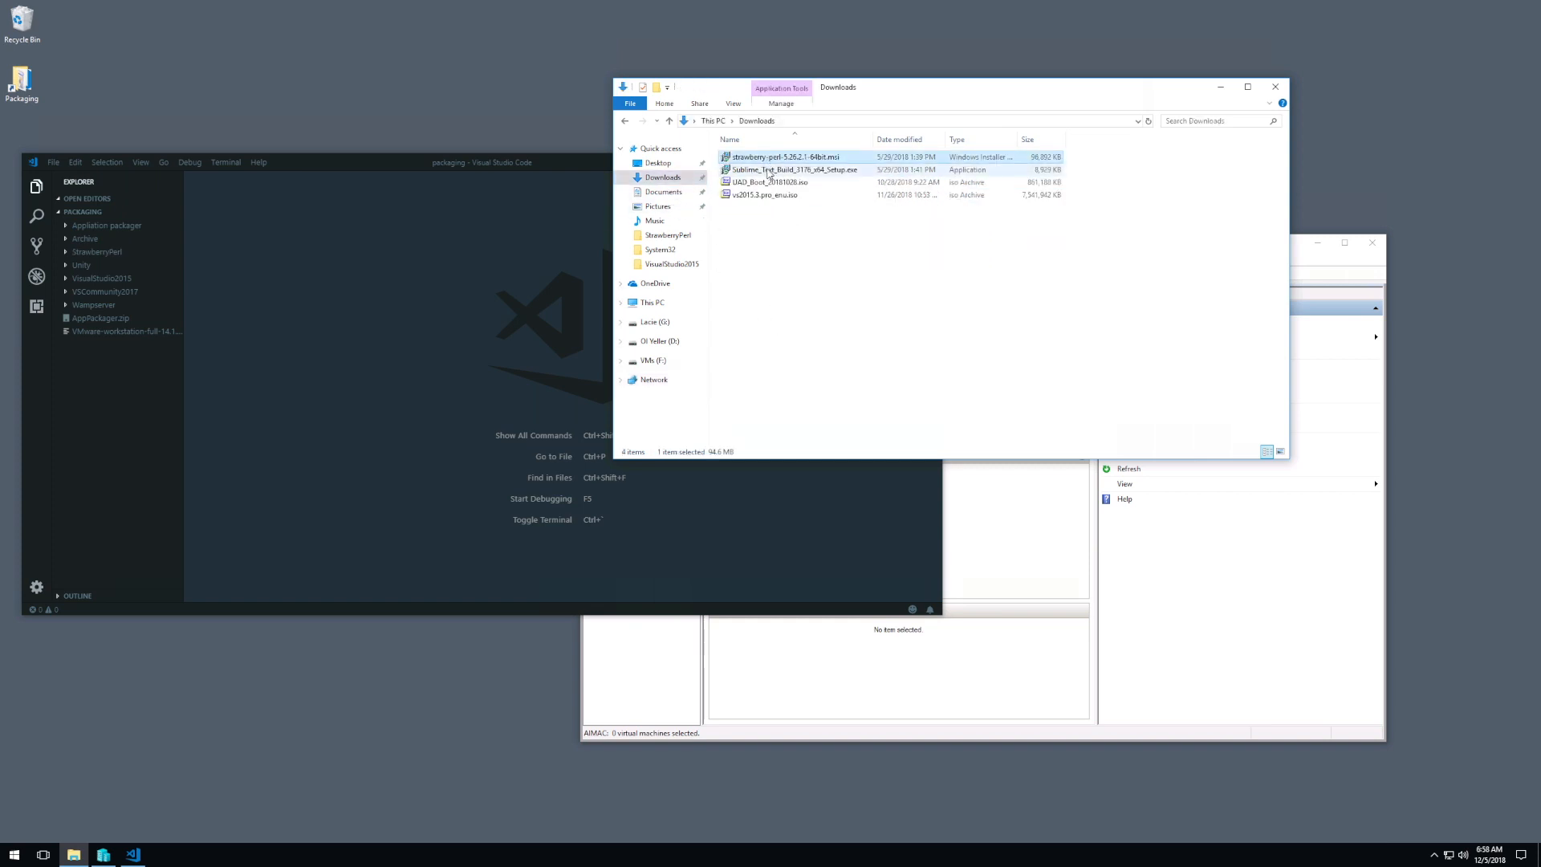
pyautogui.click(625, 121)
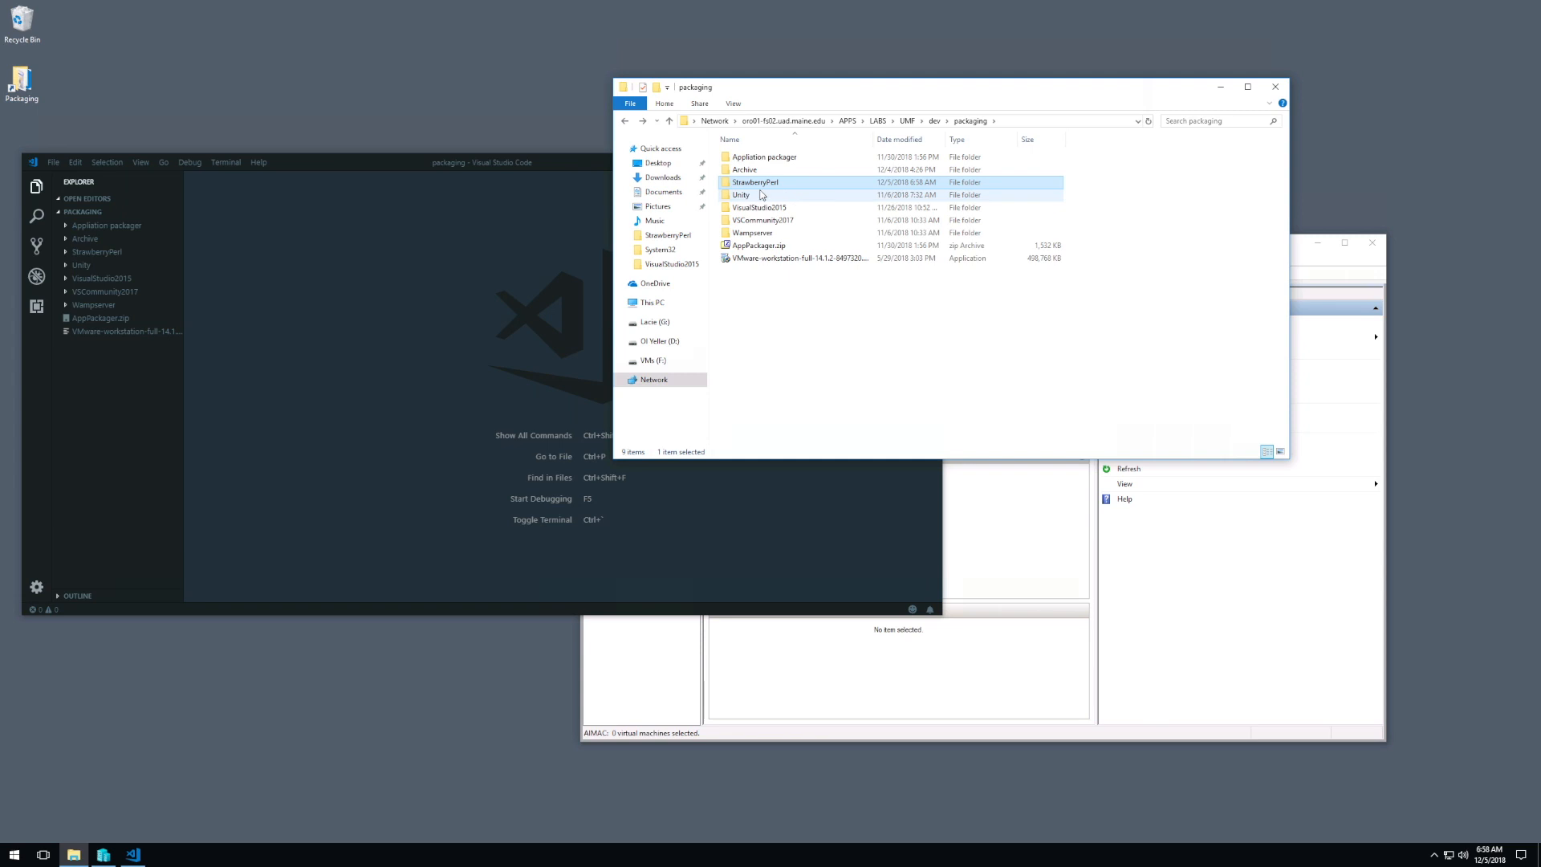
pyautogui.doubleClick(794, 188)
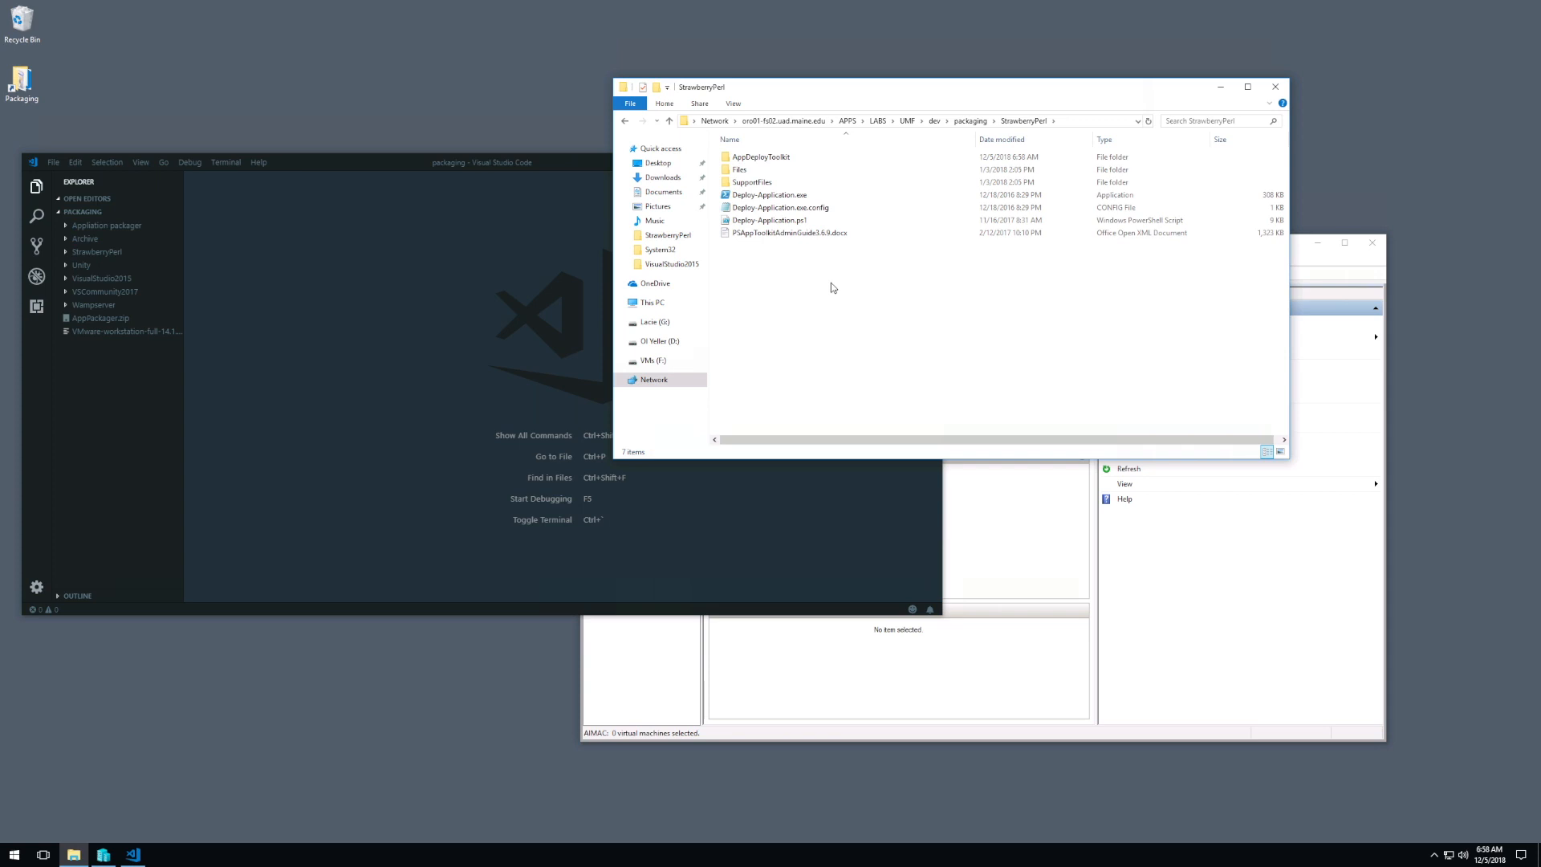
# Step: Examine the StrawberryPerl folder's Files and SupportFiles subfolders, the Deploy-Application executable, config and script, and the PSAppToolkit admin guide
pyautogui.click(758, 172)
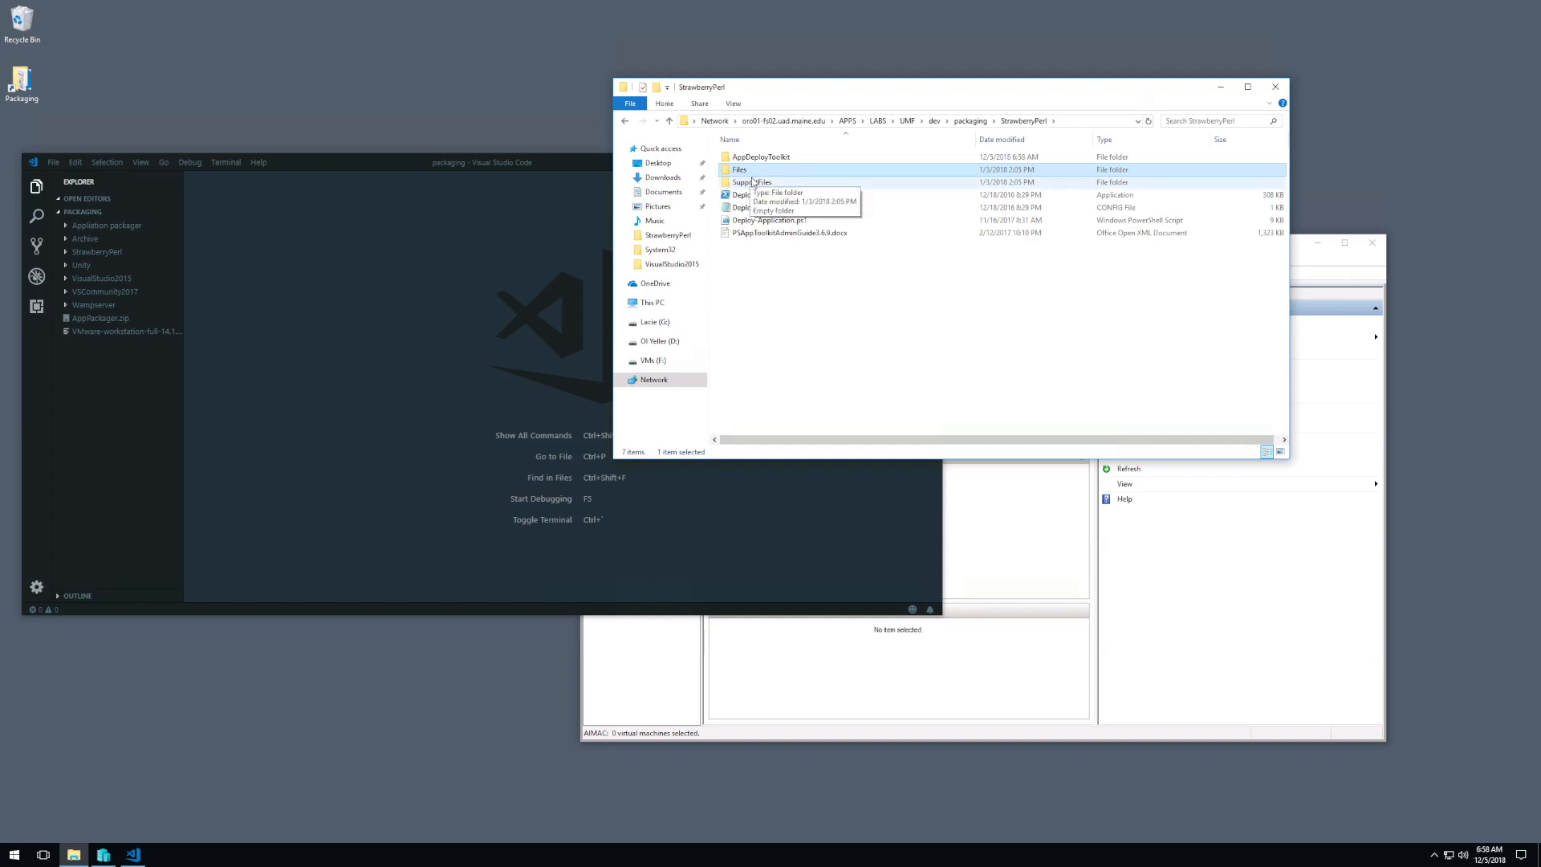
pyautogui.click(776, 183)
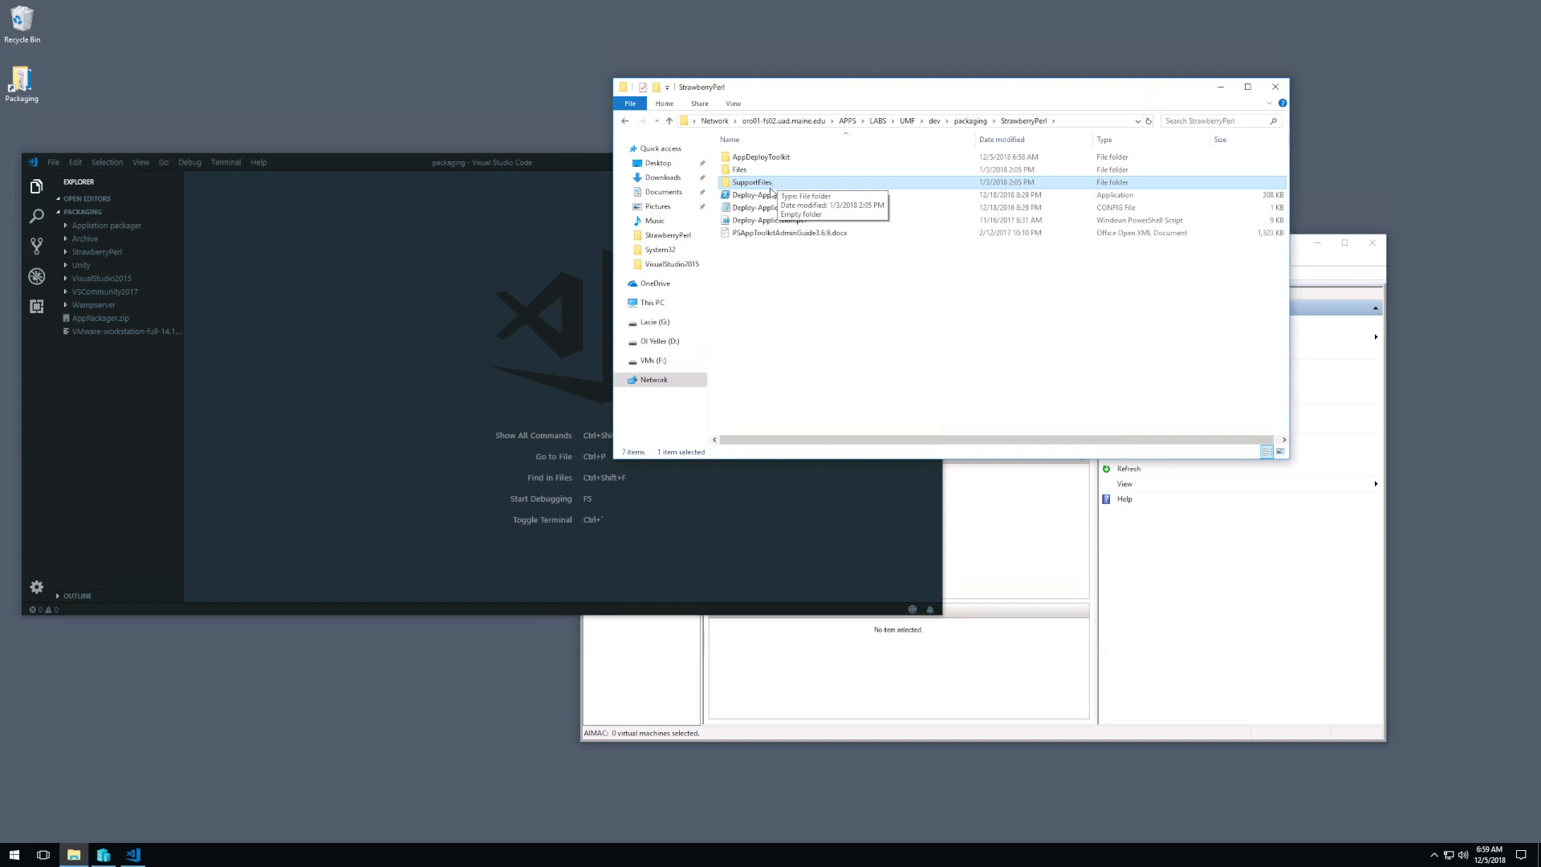
pyautogui.click(841, 248)
pyautogui.click(809, 185)
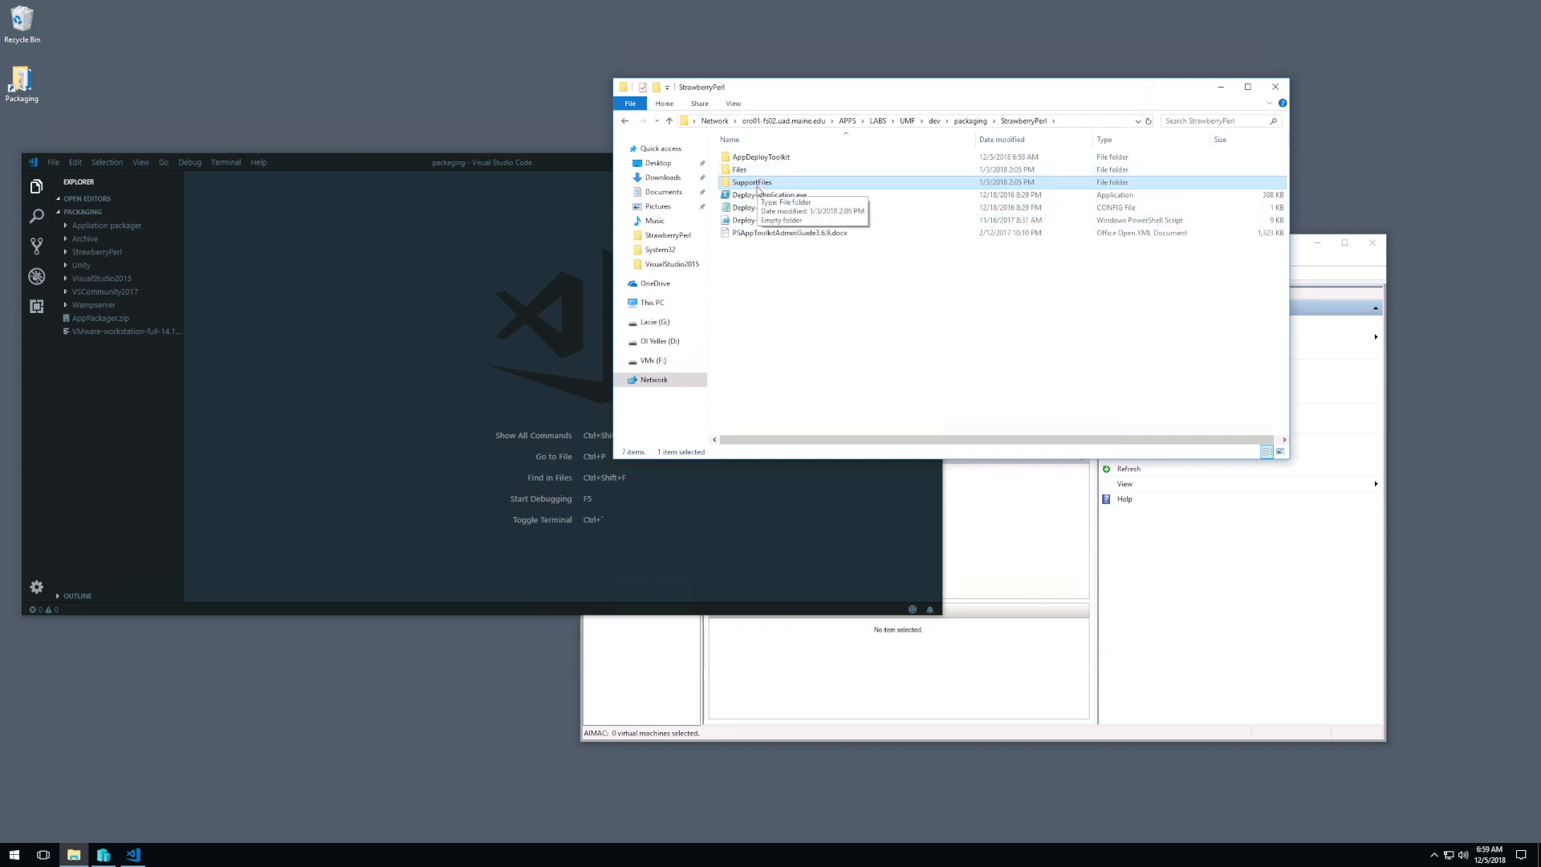
pyautogui.click(791, 195)
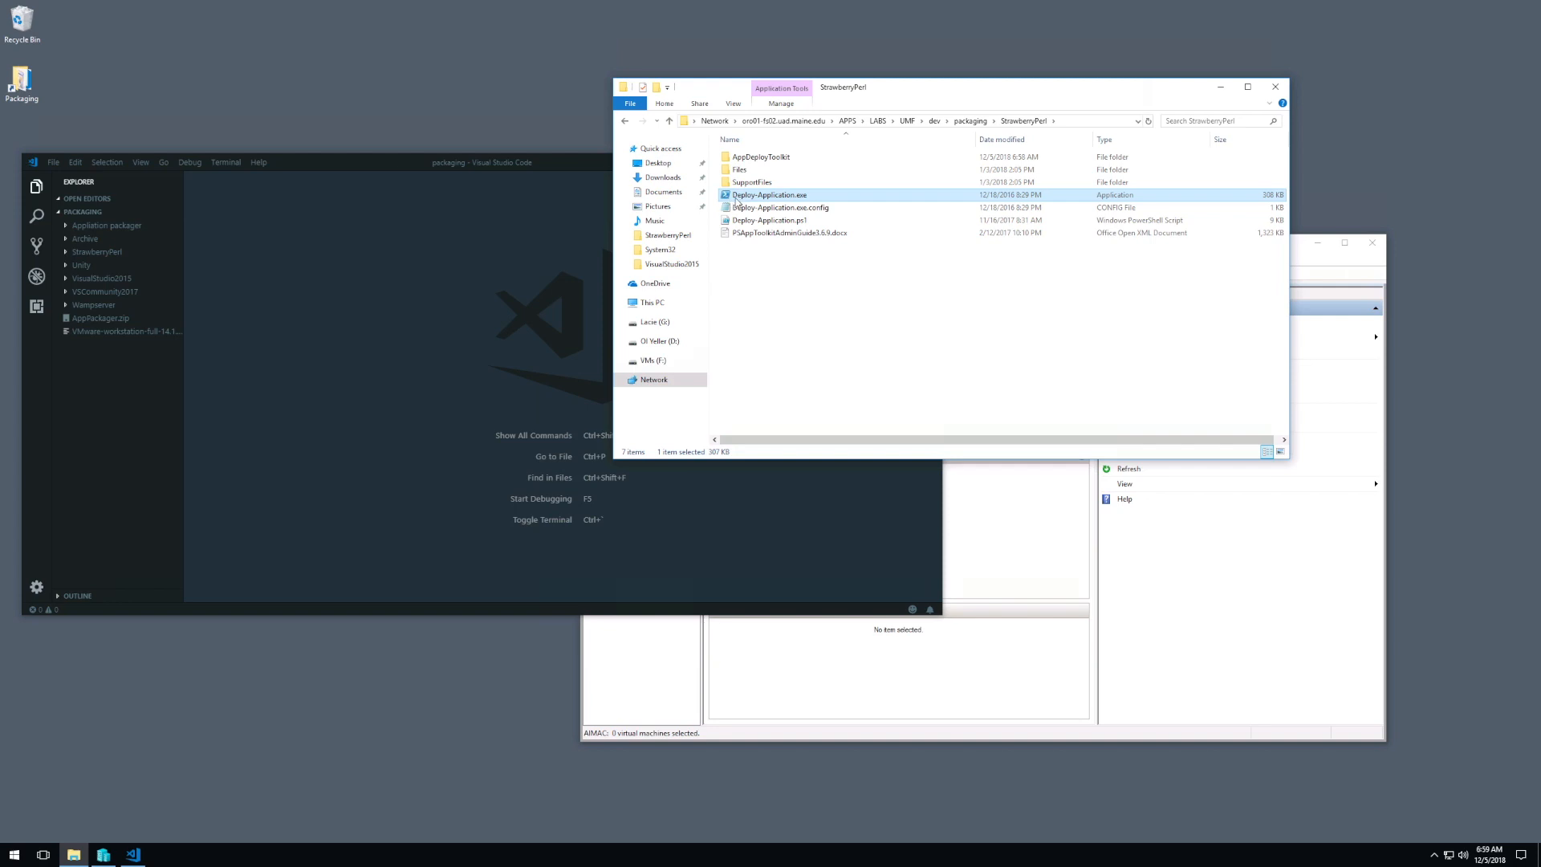
pyautogui.click(833, 211)
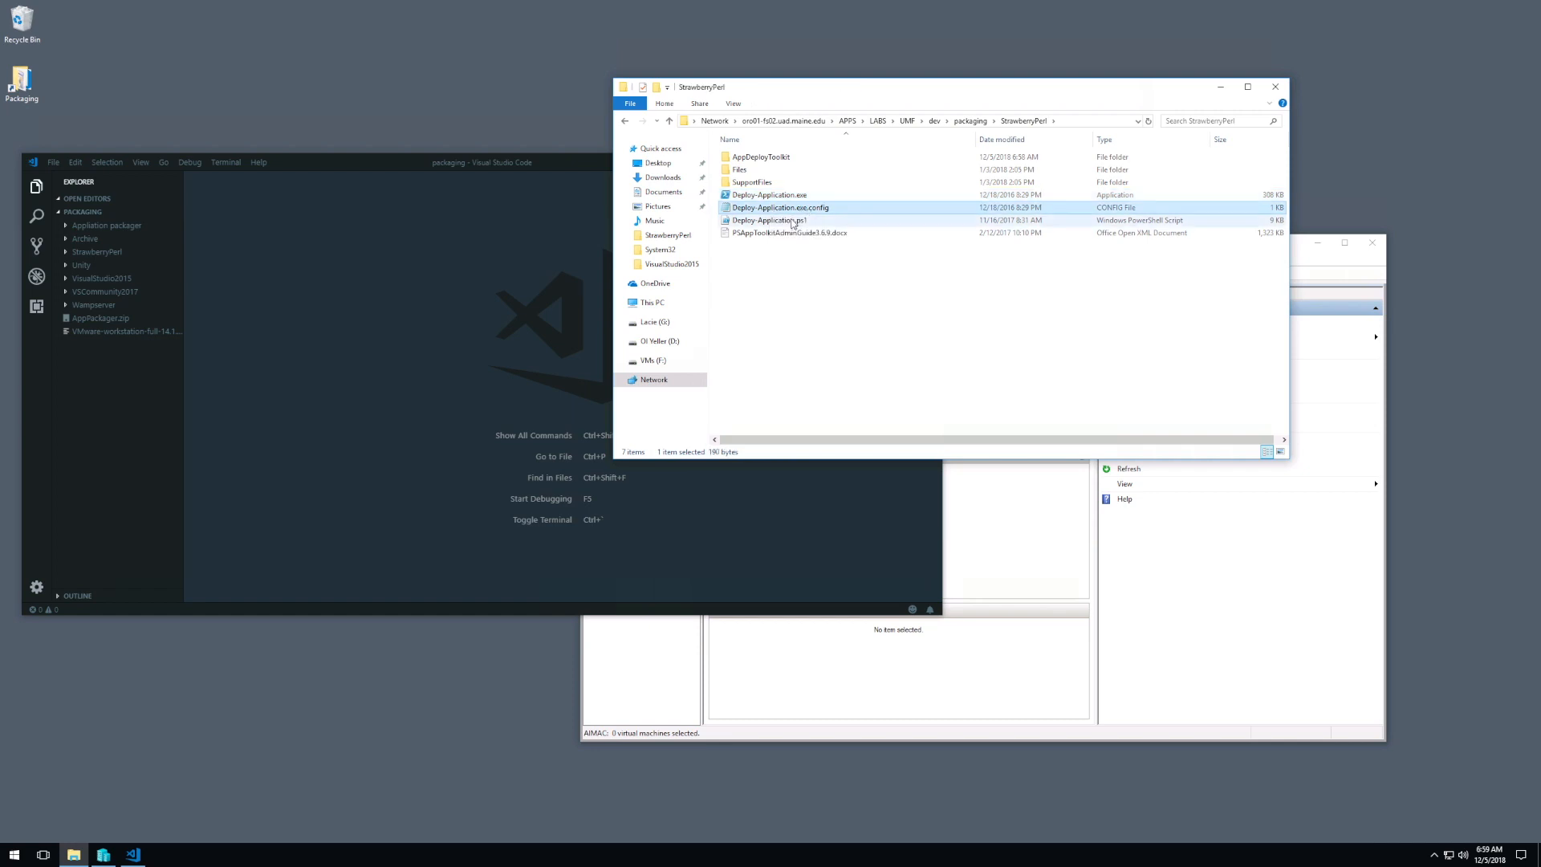
pyautogui.click(793, 221)
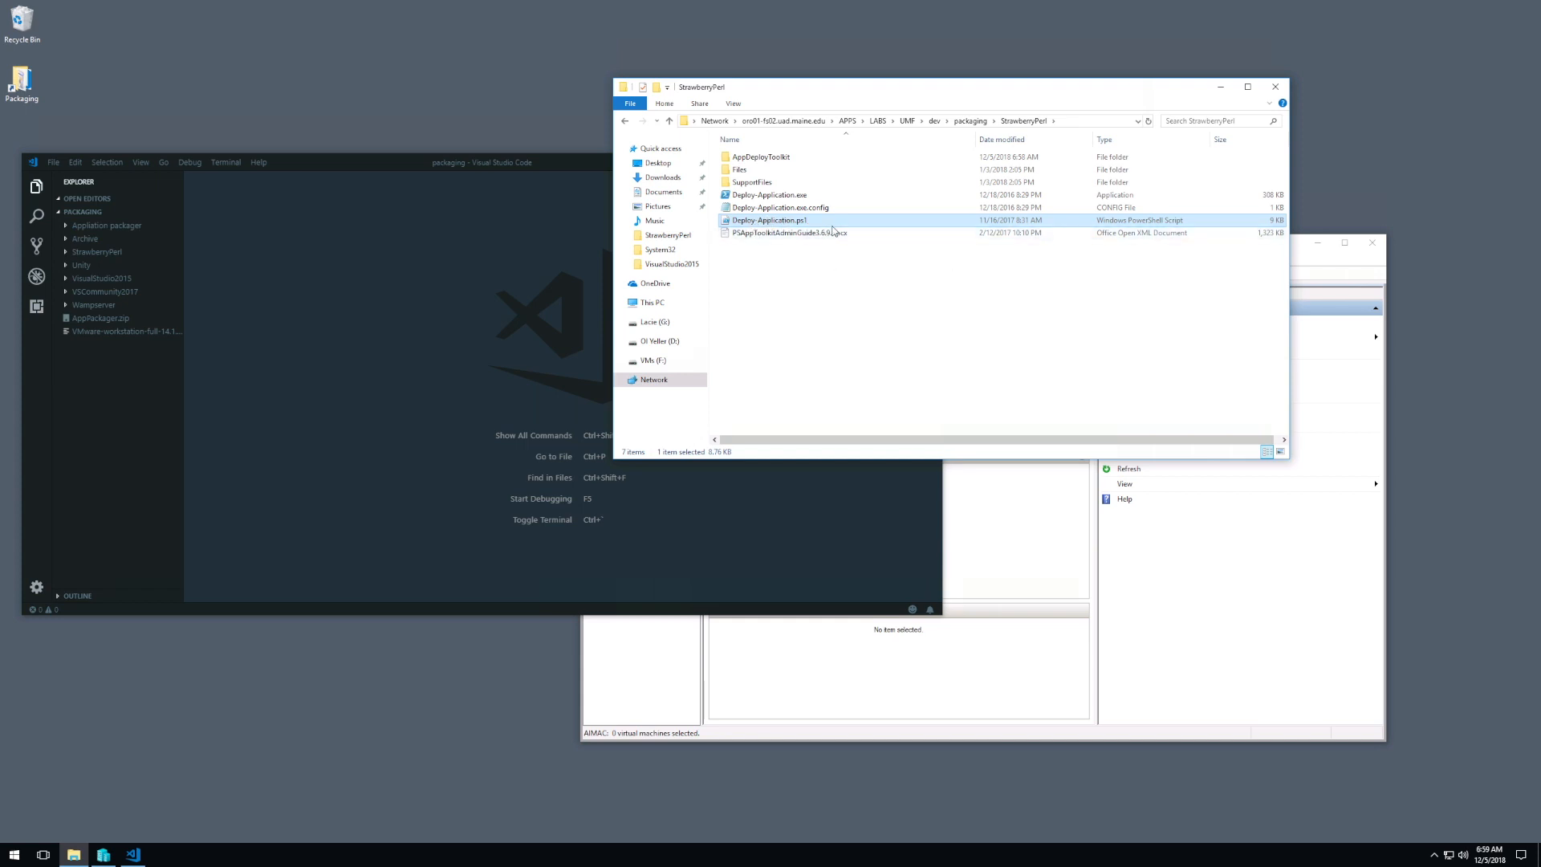
pyautogui.click(811, 236)
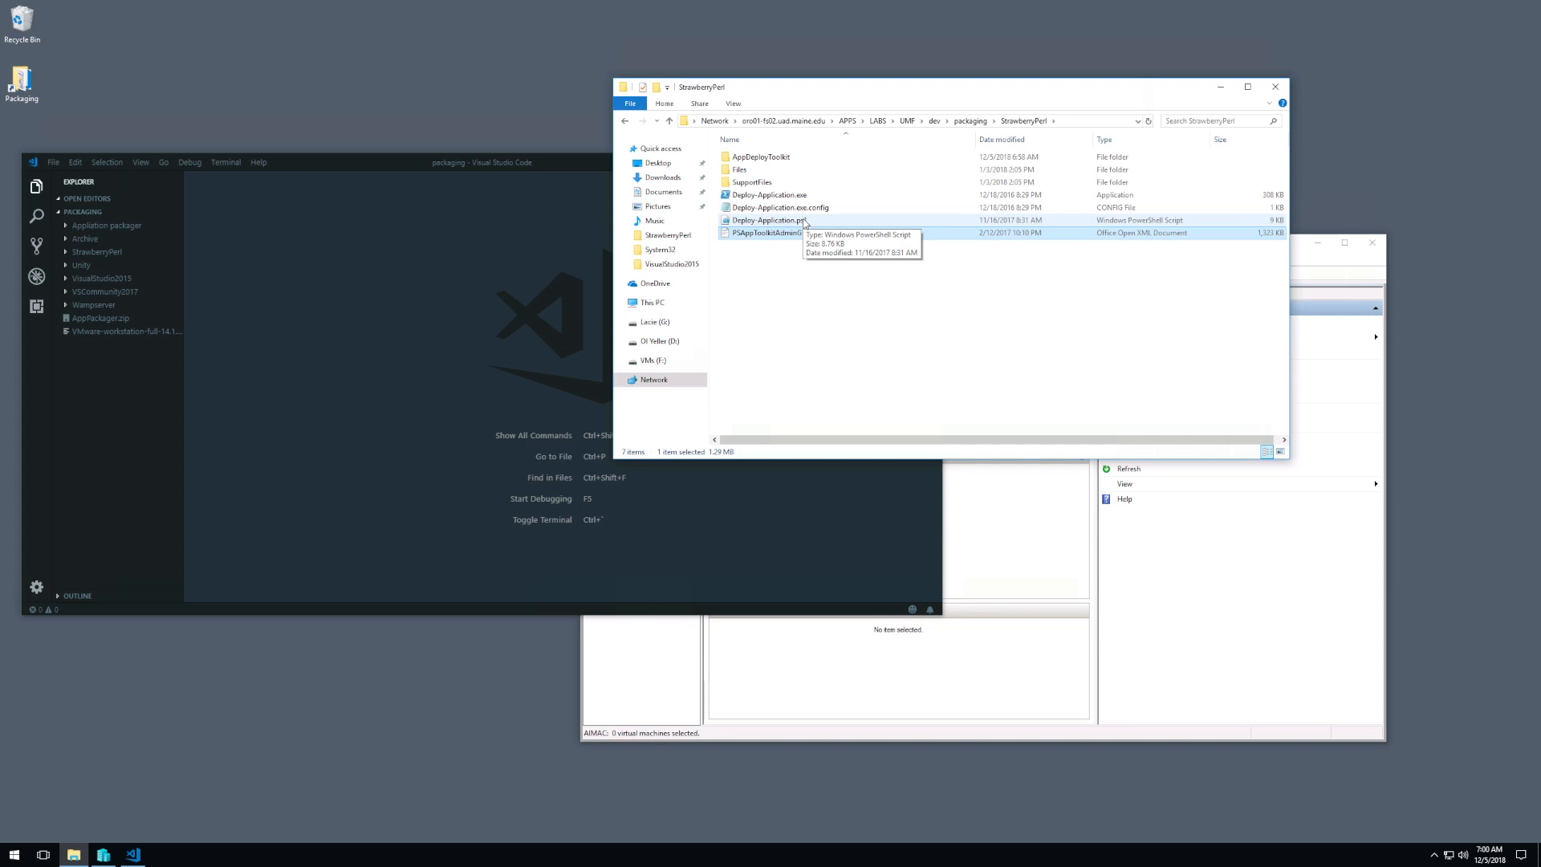
# Step: Open Deploy-Application.ps1 for editing in PowerShell ISE, look through the variable and pre-installation sections, and close it
pyautogui.rightClick(805, 222)
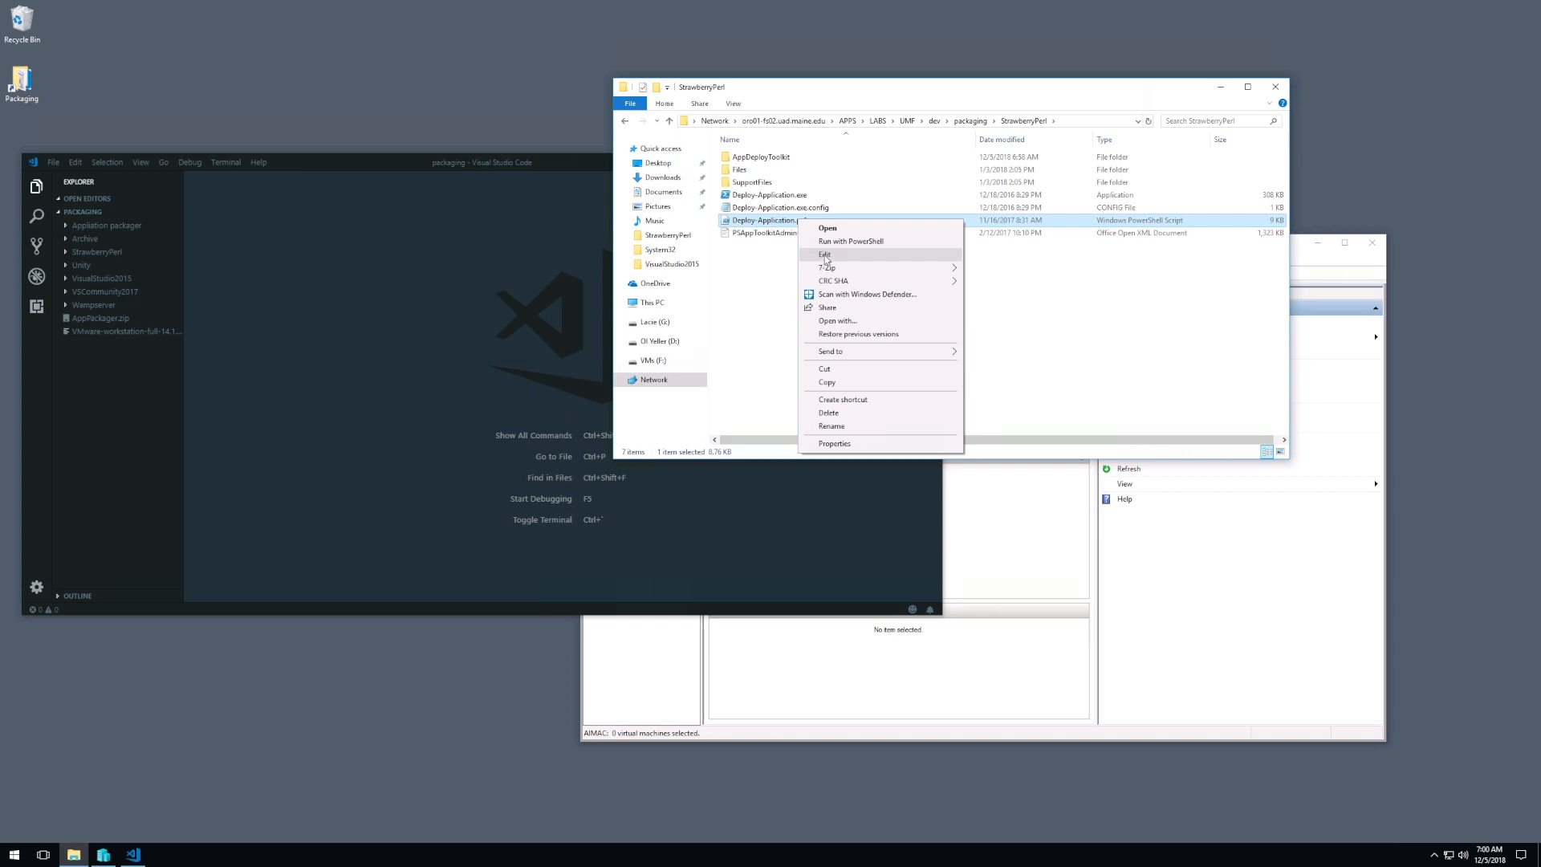
pyautogui.click(826, 256)
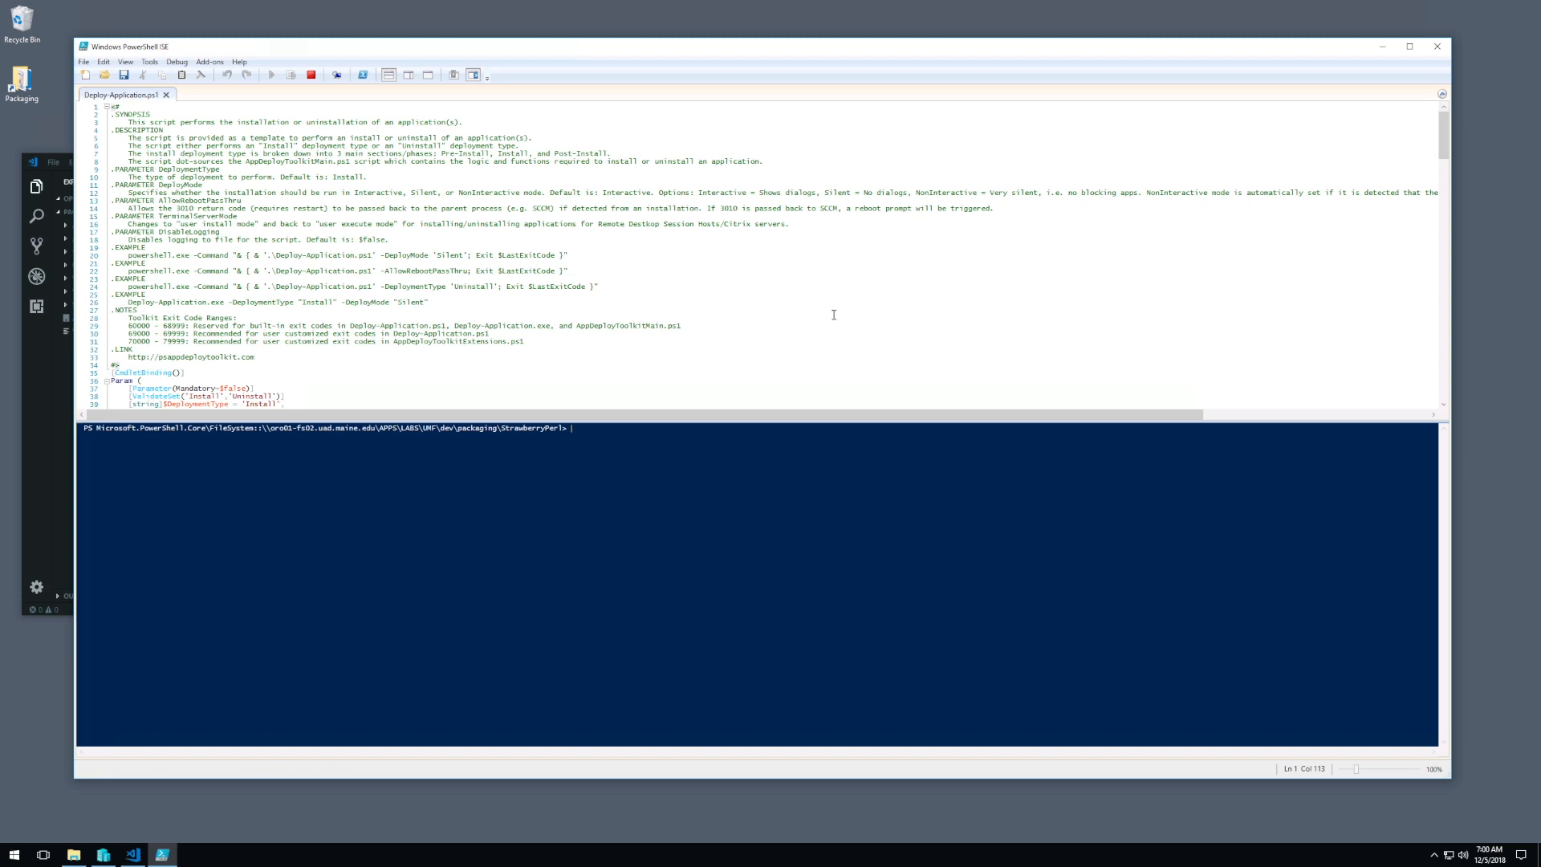
pyautogui.scroll(-17, 566, 285)
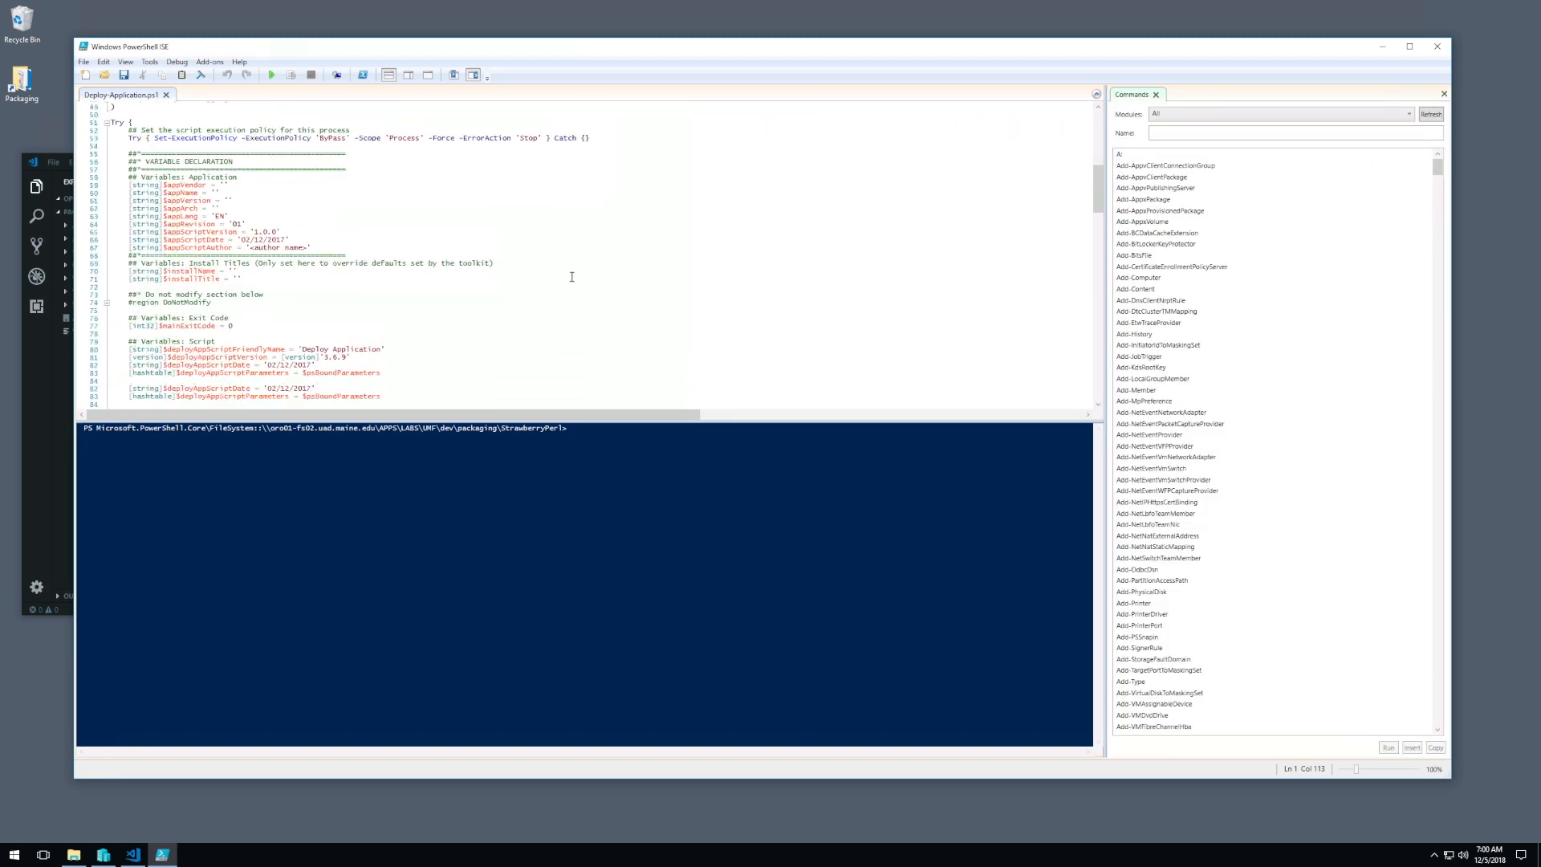
pyautogui.scroll(-17, 810, 241)
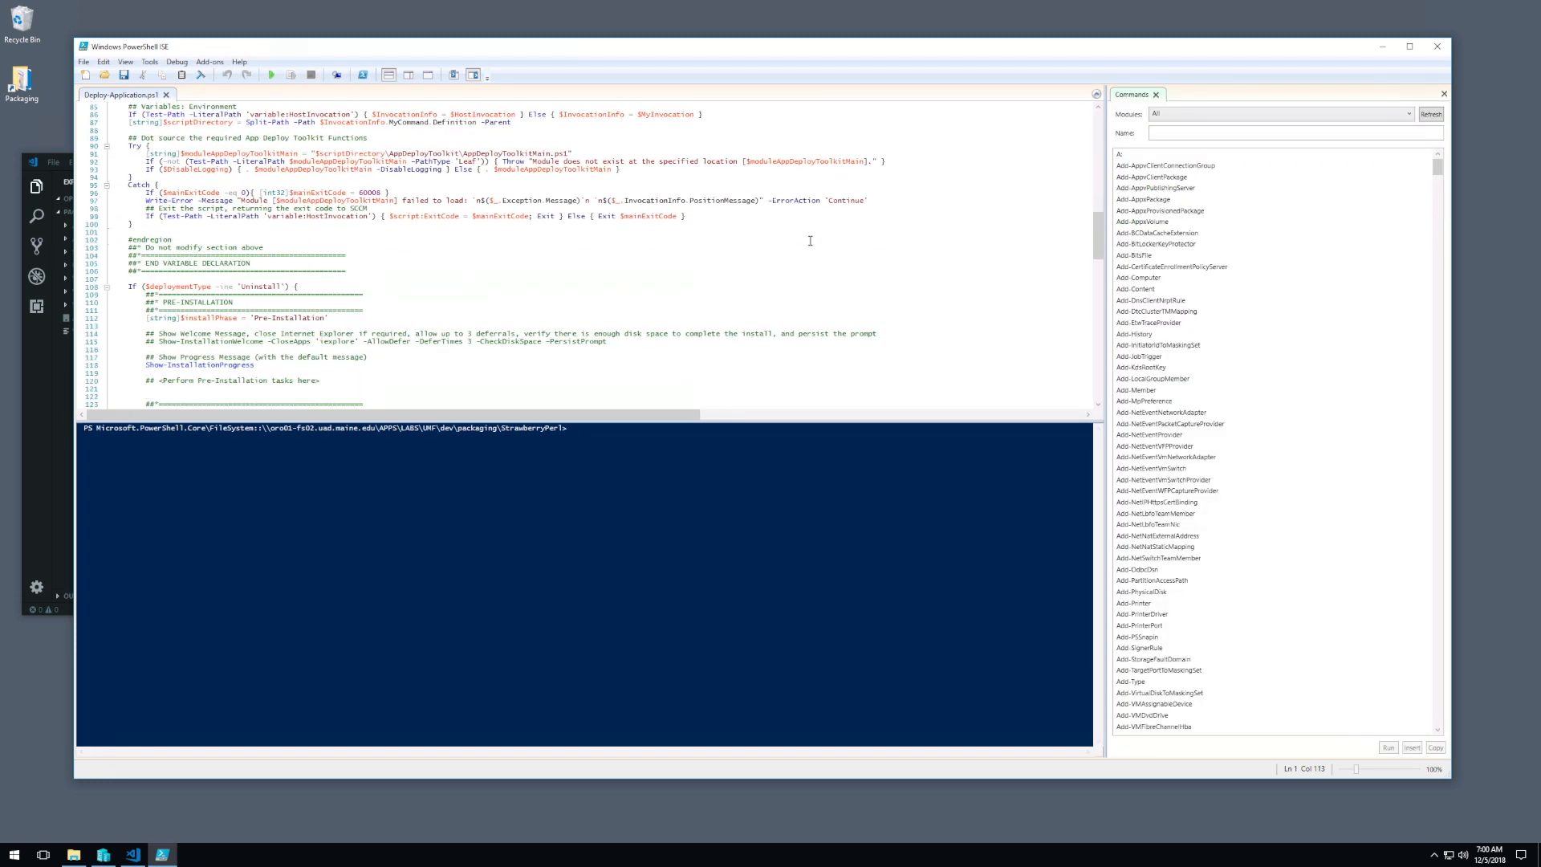
pyautogui.click(1436, 47)
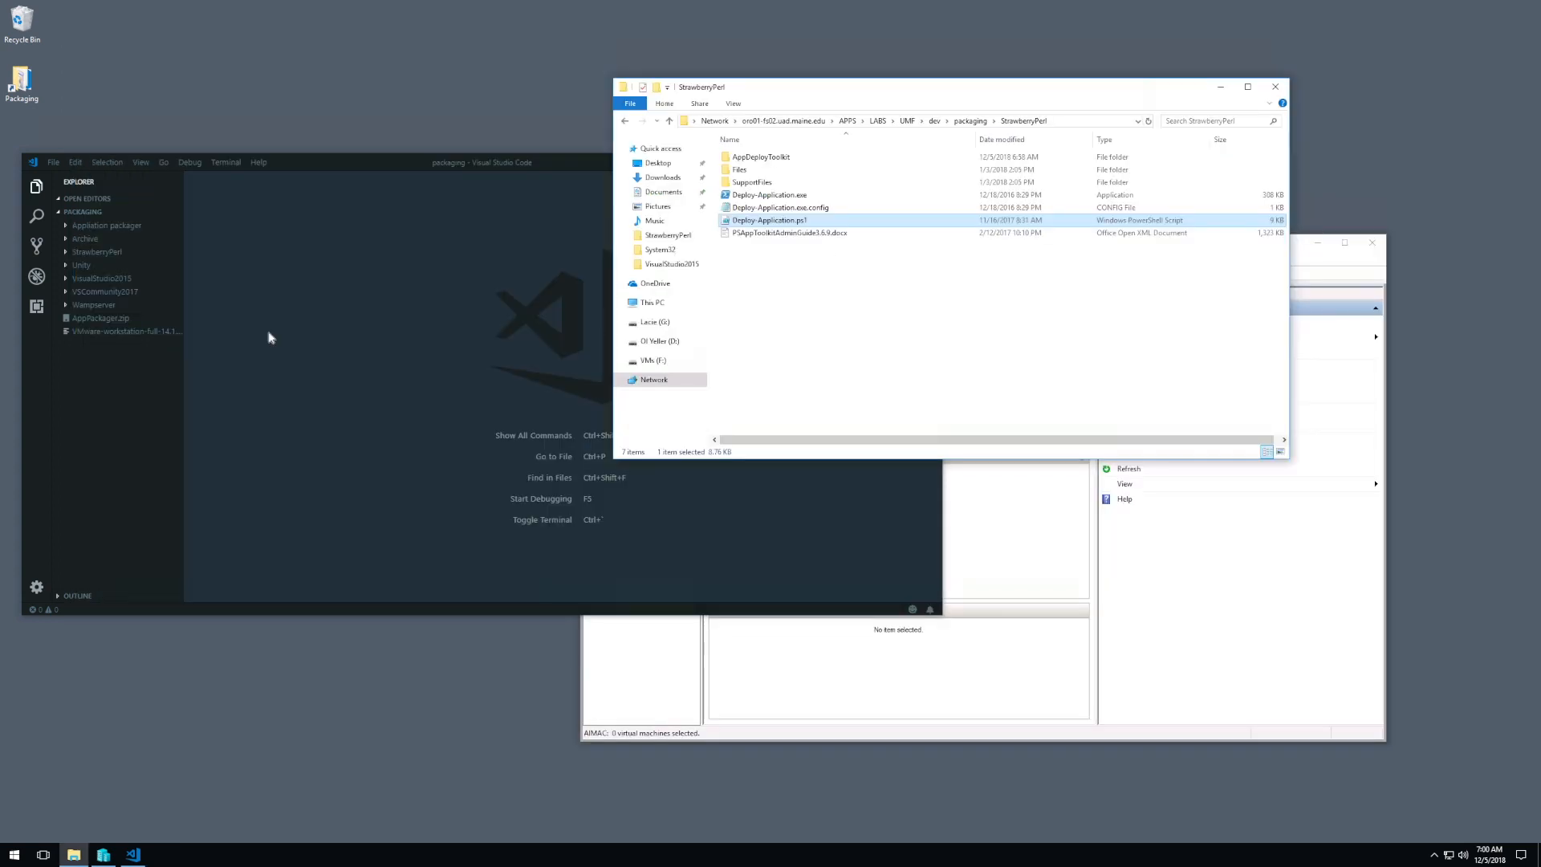
# Step: Switch to Visual Studio Code, expand the StrawberryPerl folder and open its Deploy-Application.ps1 script
pyautogui.click(230, 321)
pyautogui.click(1049, 313)
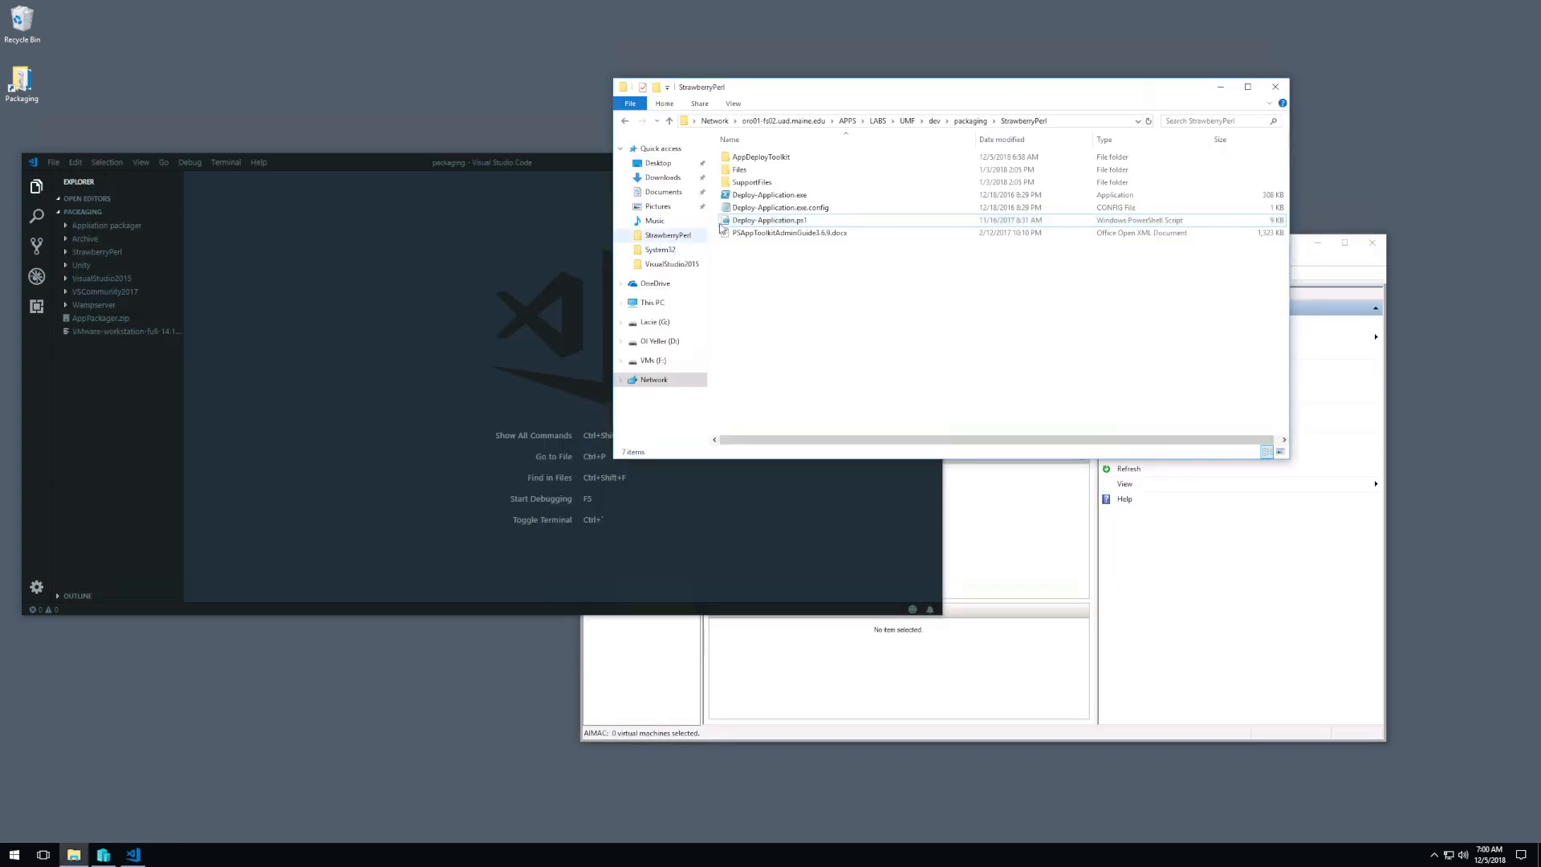
pyautogui.click(322, 319)
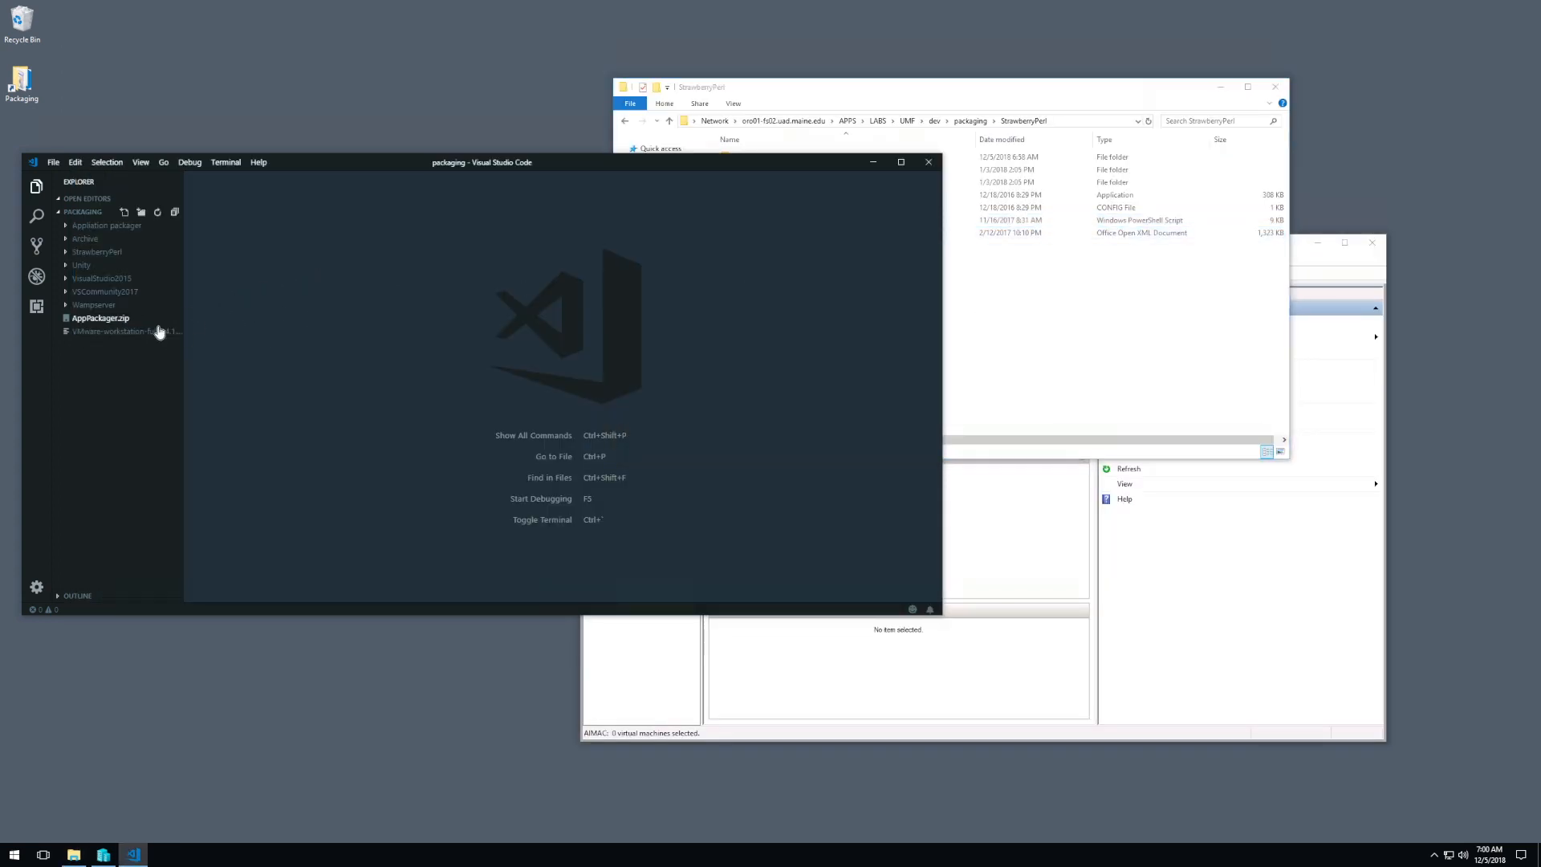
pyautogui.click(66, 253)
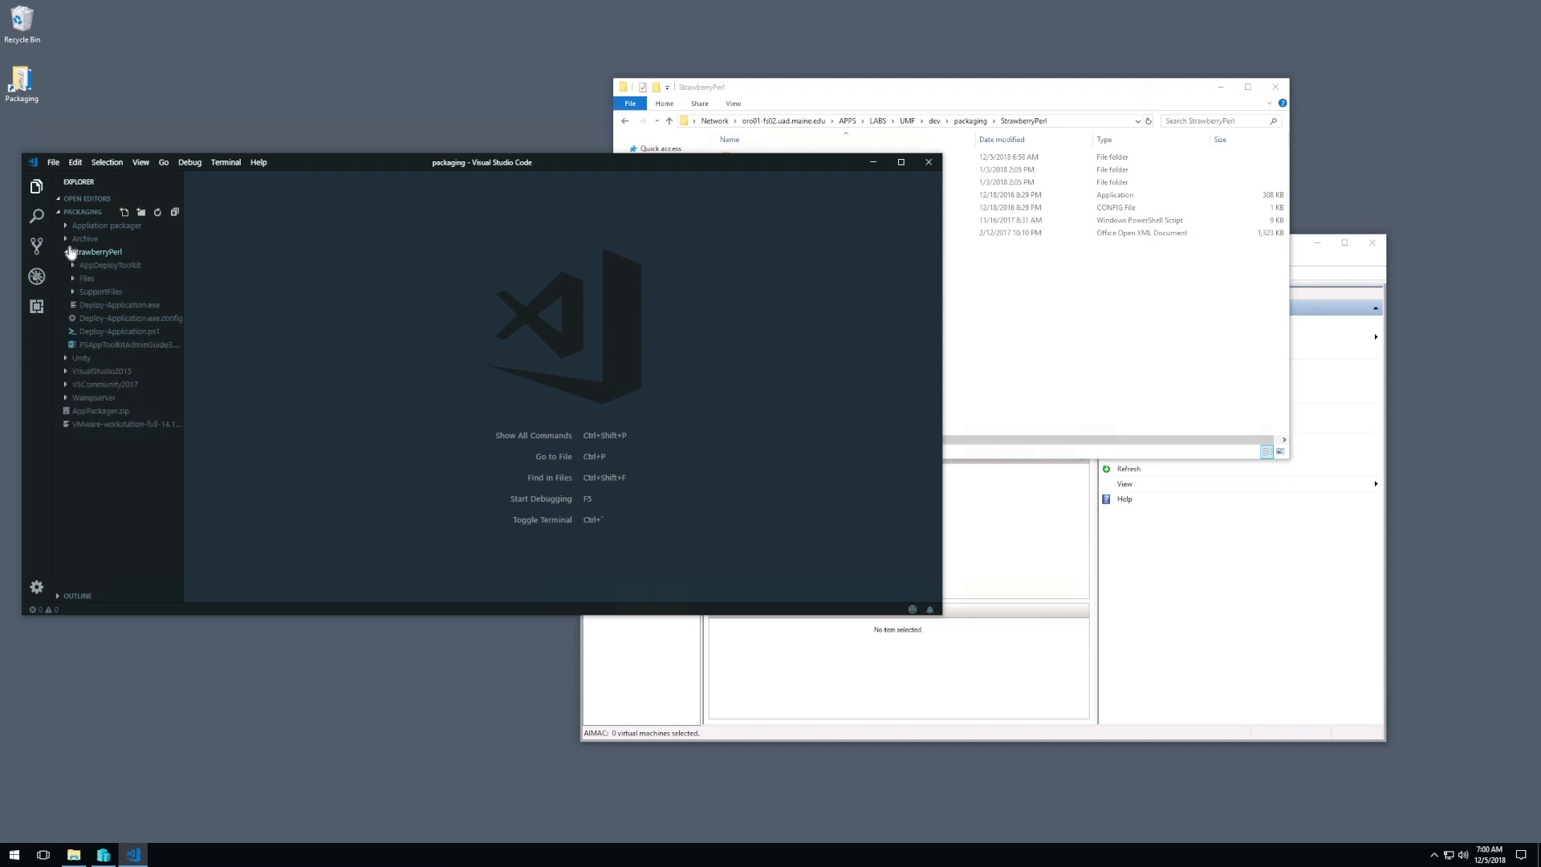
pyautogui.click(127, 330)
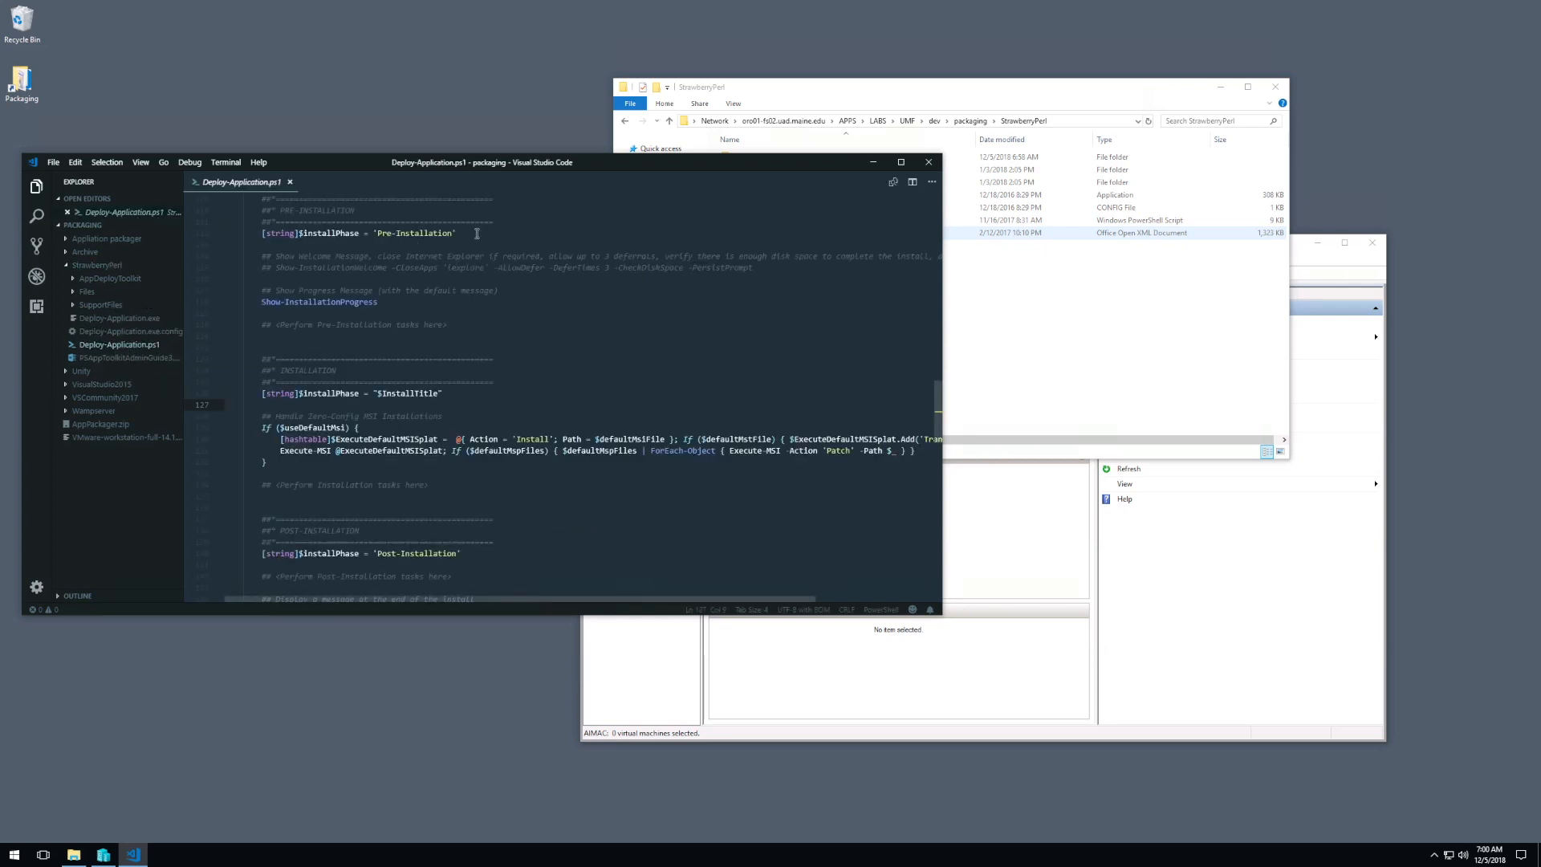
# Step: Set the $appVendor variable in the script's variable declaration to 'Strawberry Perl Project'
pyautogui.scroll(20, 383, 263)
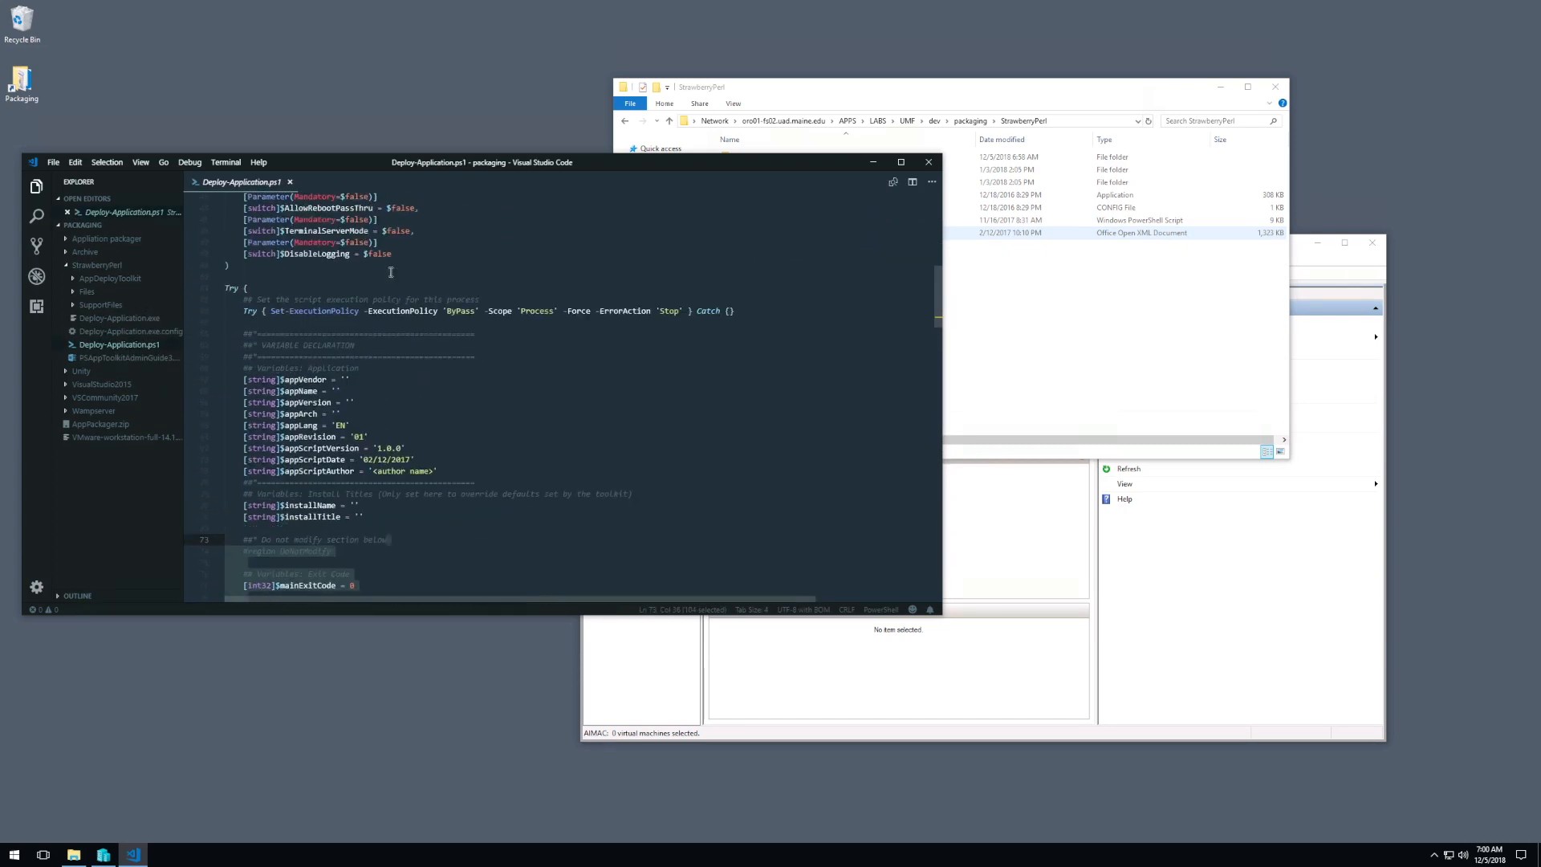
pyautogui.scroll(-5, 390, 273)
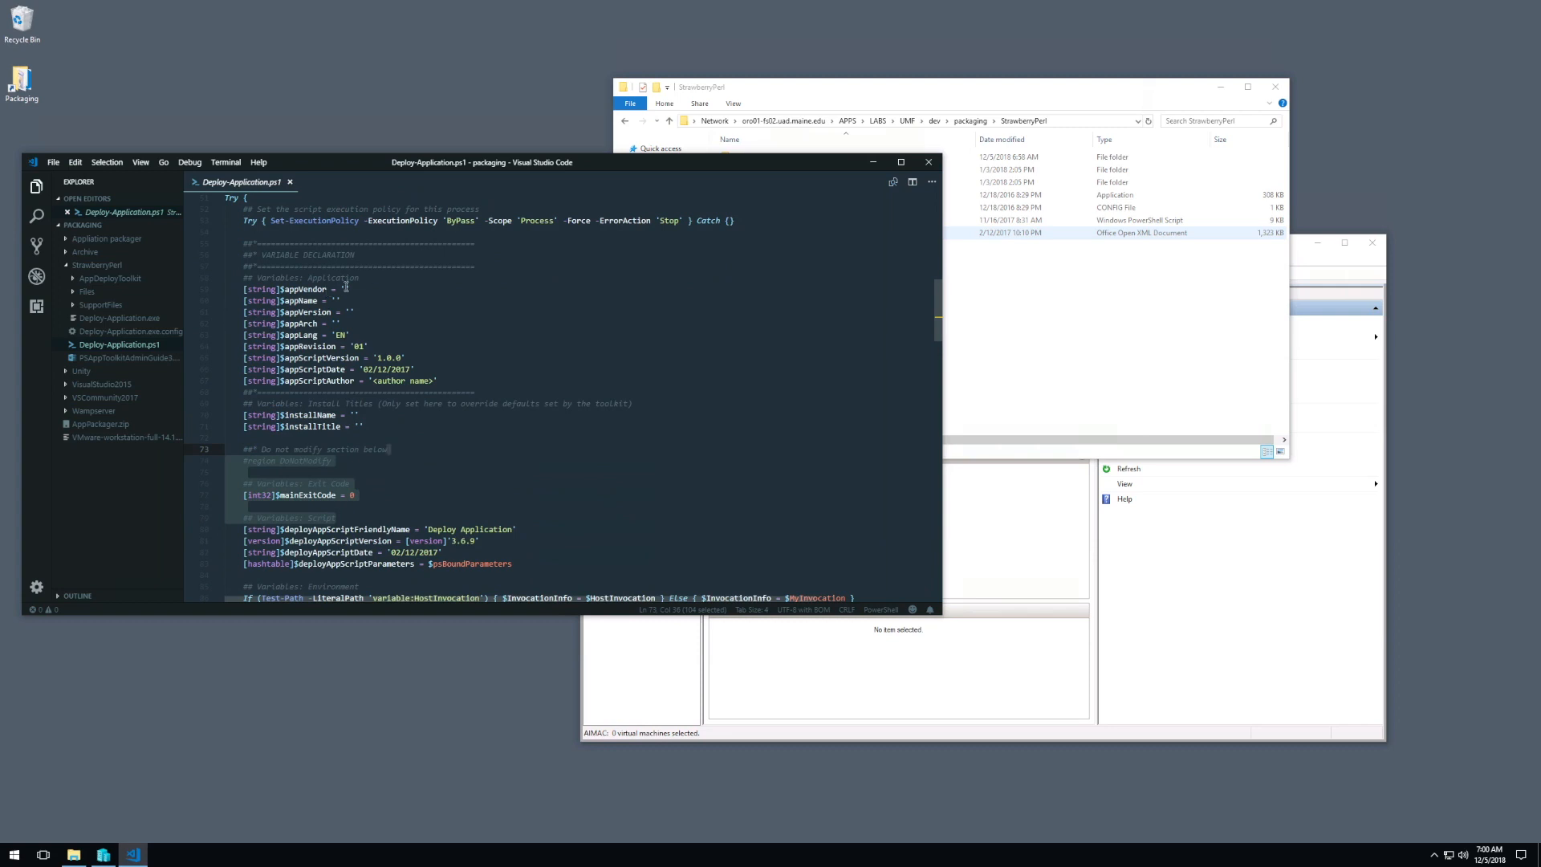
pyautogui.click(341, 289)
pyautogui.scroll(15, 345, 287)
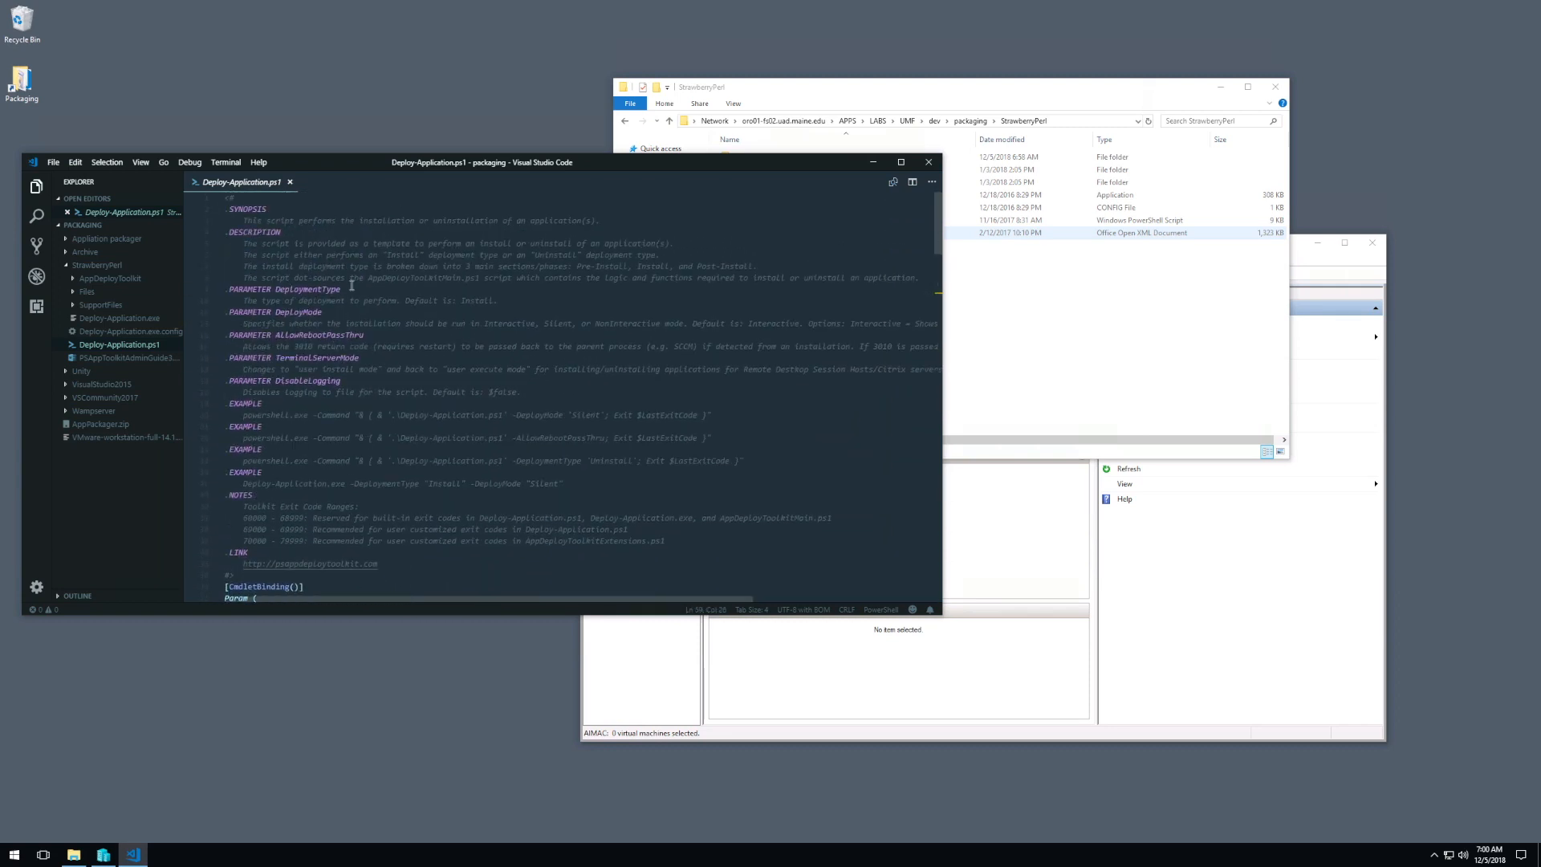
pyautogui.scroll(-4, 352, 283)
pyautogui.scroll(-20, 354, 278)
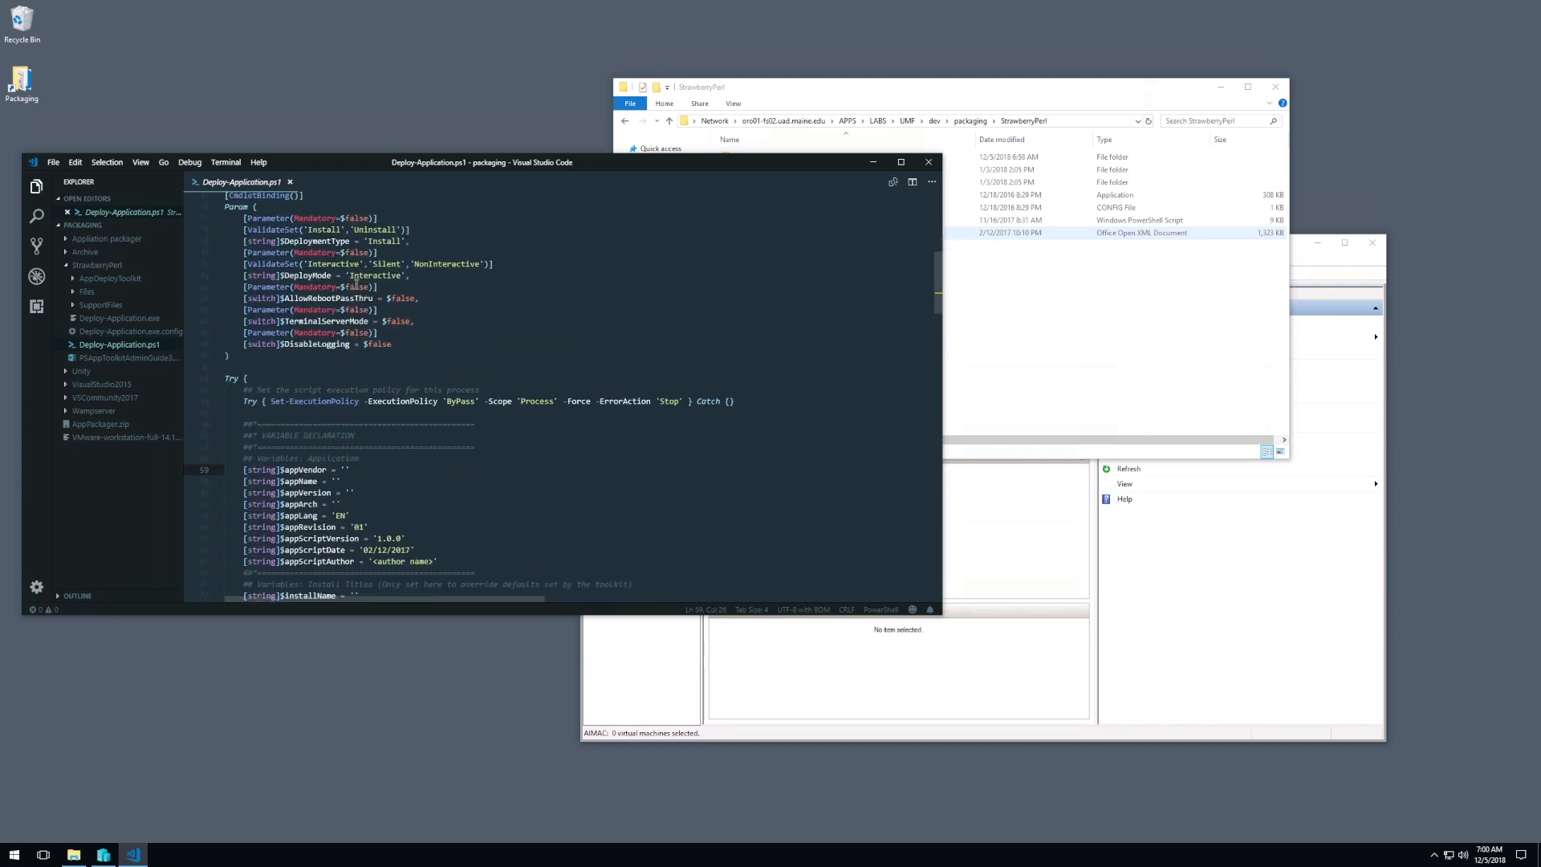
pyautogui.scroll(20, 354, 288)
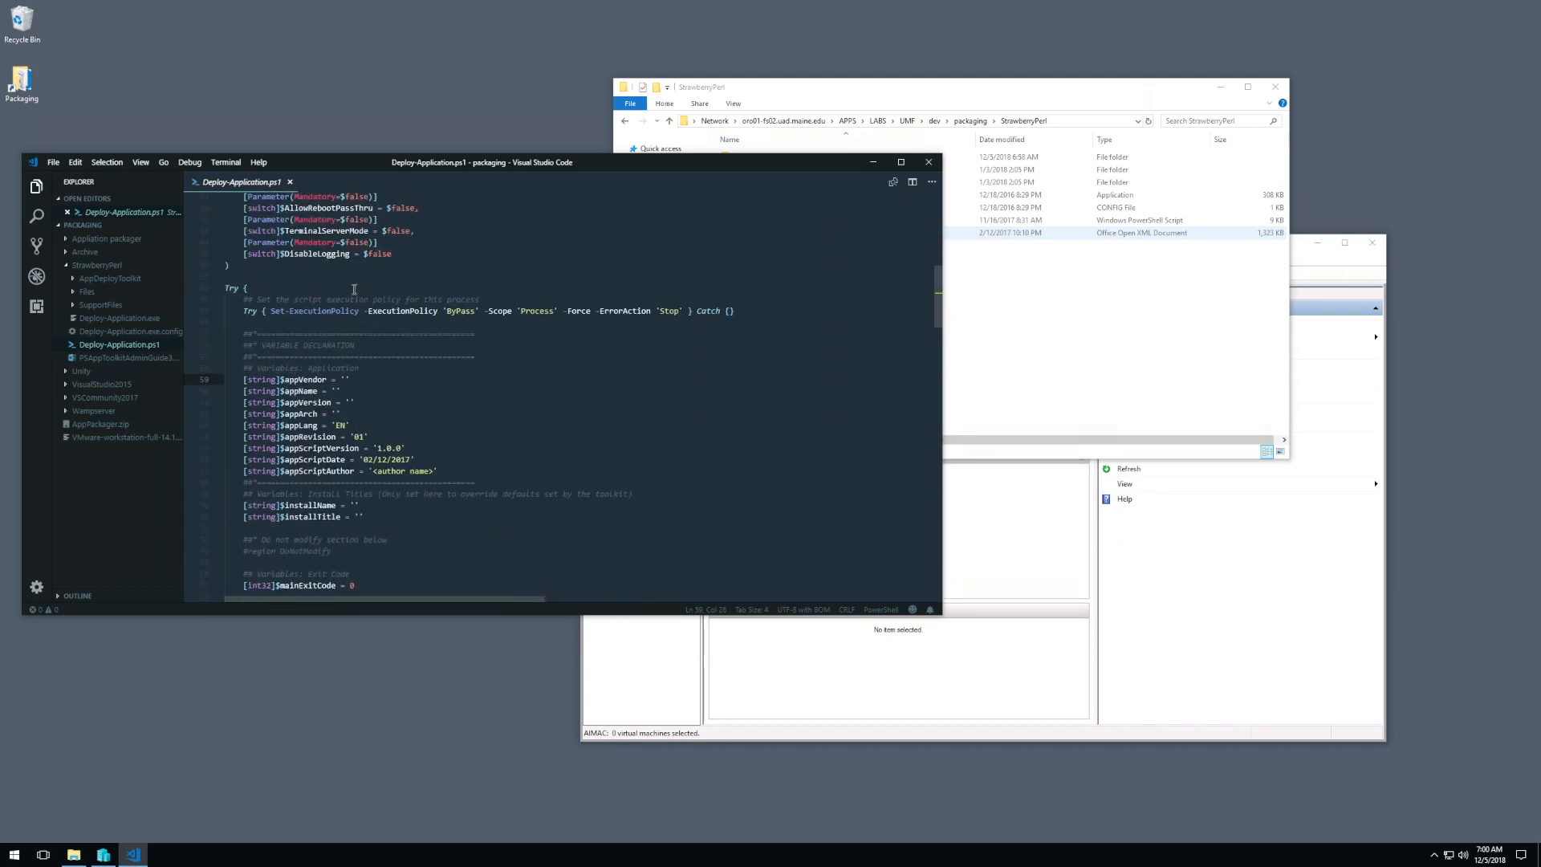
pyautogui.press('Right')
pyautogui.write('S')
pyautogui.write('trawberry ')
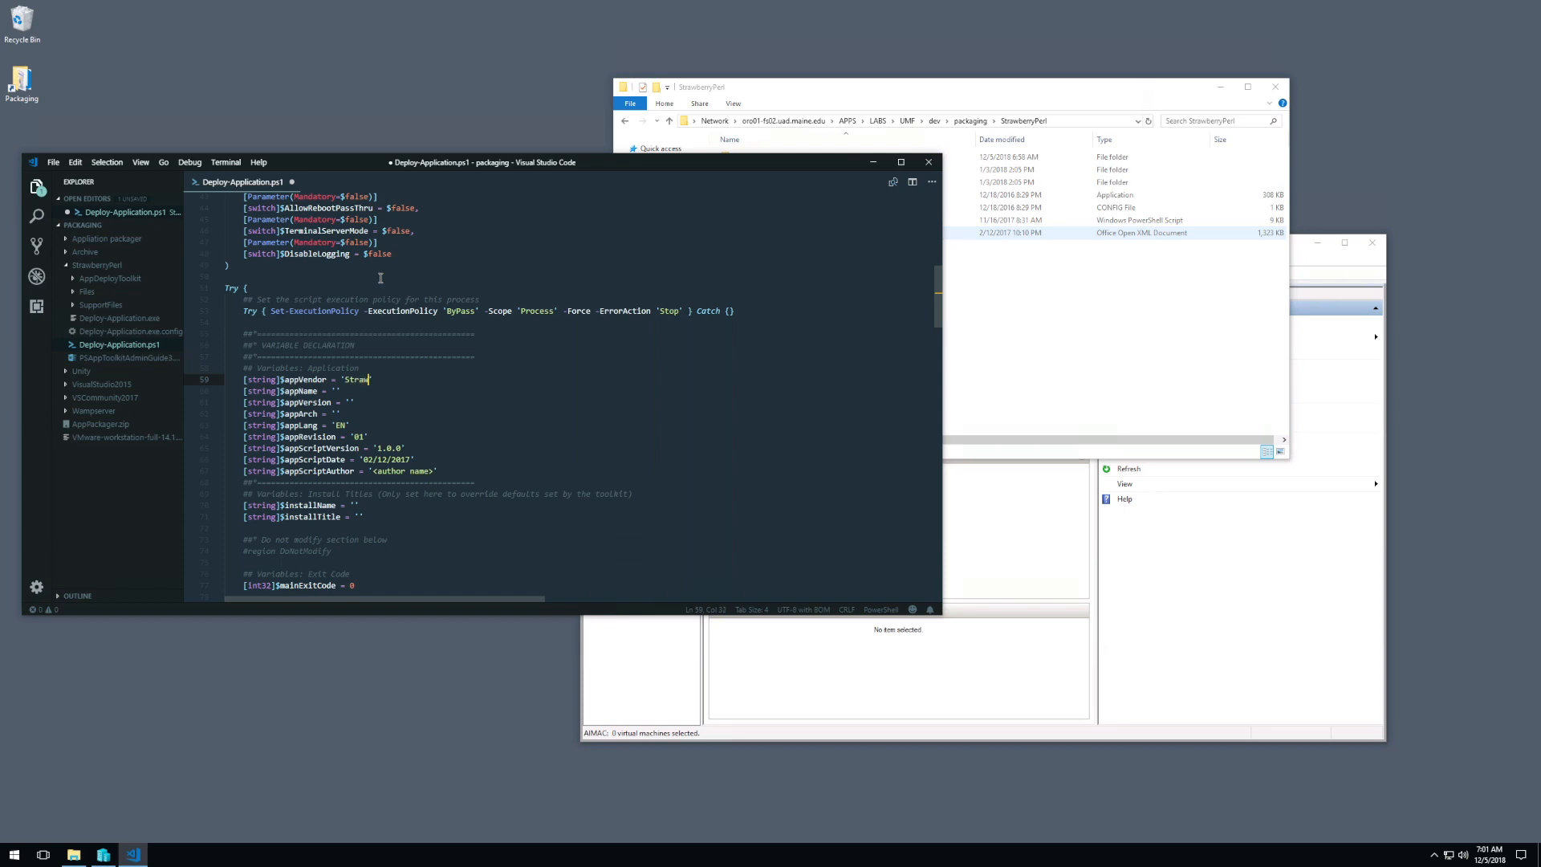
pyautogui.write('Perl Project')
# Step: Set the $appName variable to 'Strawberry Perl', leaving $appVersion empty
pyautogui.click(338, 391)
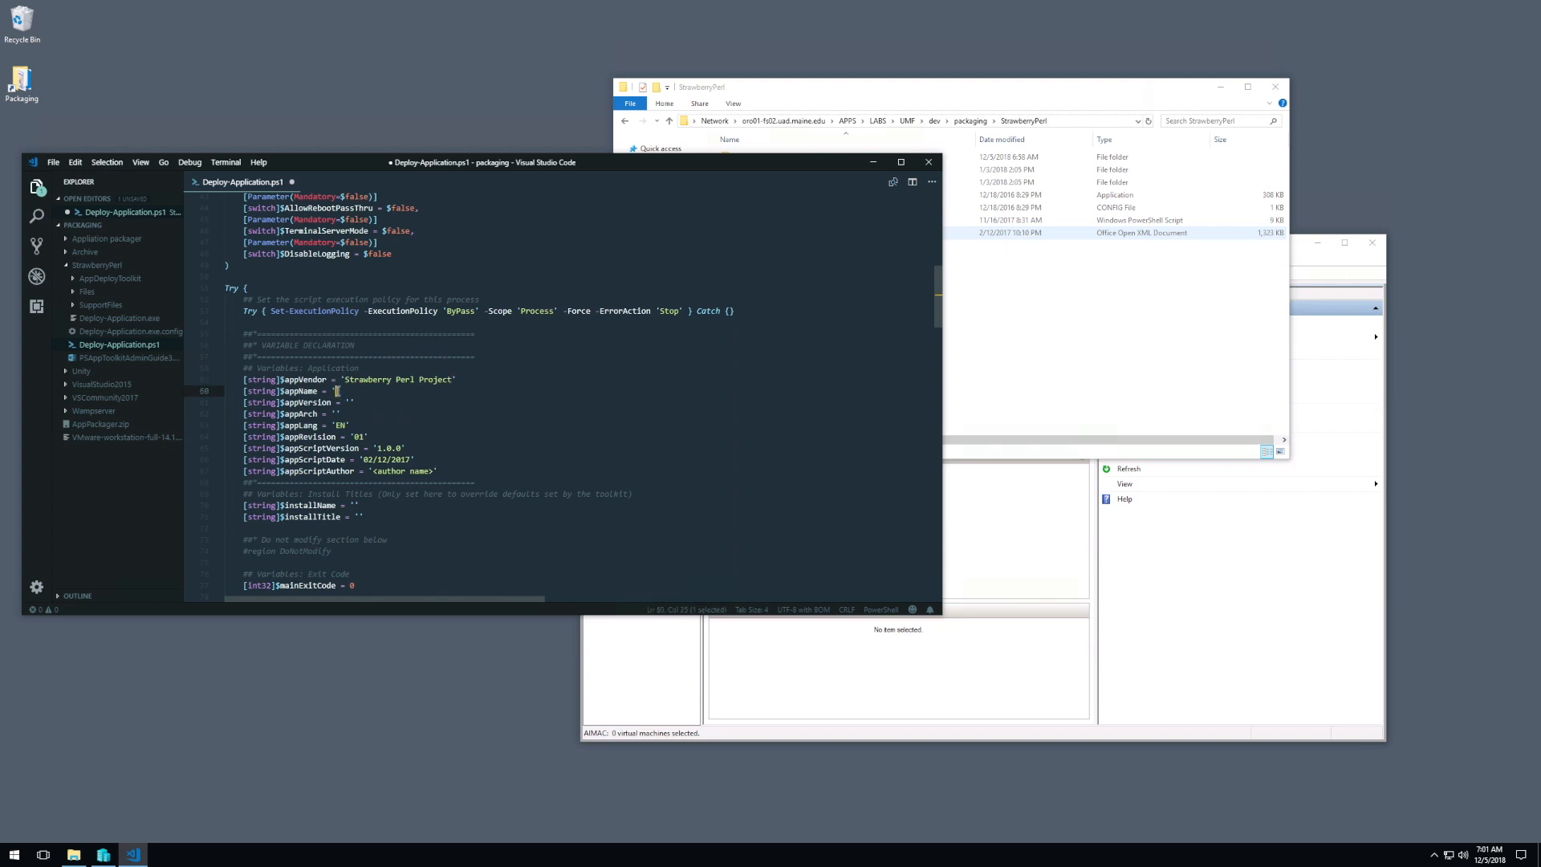
pyautogui.write('Strawberry Perl')
pyautogui.click(350, 402)
# Step: Set $appScriptDate to 12/05/2018 and replace the author placeholder in $appScriptAuthor with the author's initials
pyautogui.moveTo(363, 459); pyautogui.dragTo(411, 458)
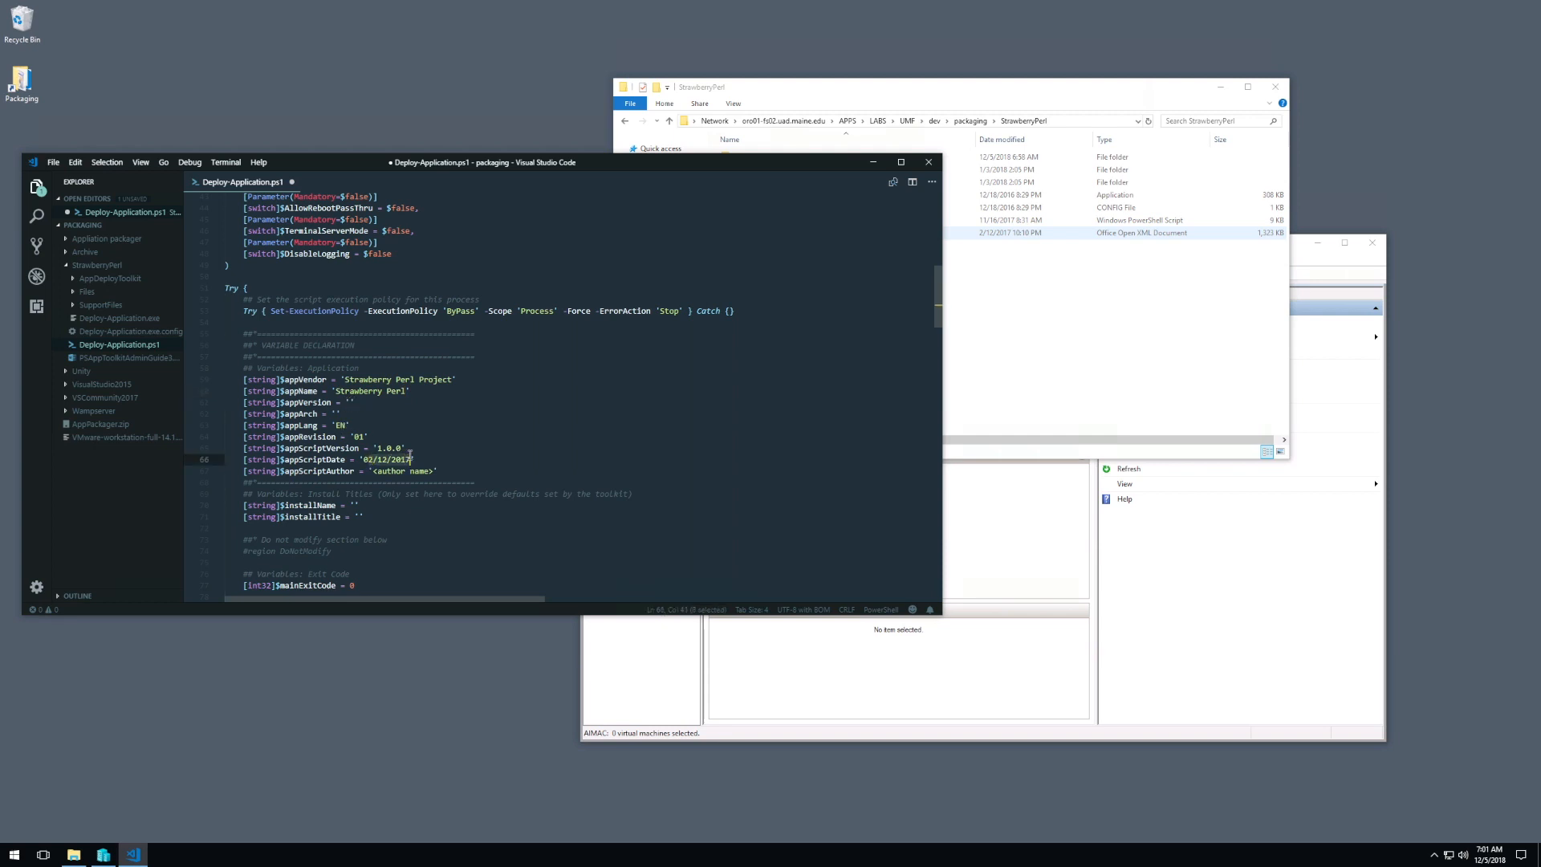
pyautogui.write('12/05/2018')
pyautogui.moveTo(373, 471); pyautogui.dragTo(434, 471)
pyautogui.write('ADS')
# Step: Place the cursor on the empty line below the '<Perform Installation tasks here>' comment in the Installation section
pyautogui.scroll(-6, 445, 482)
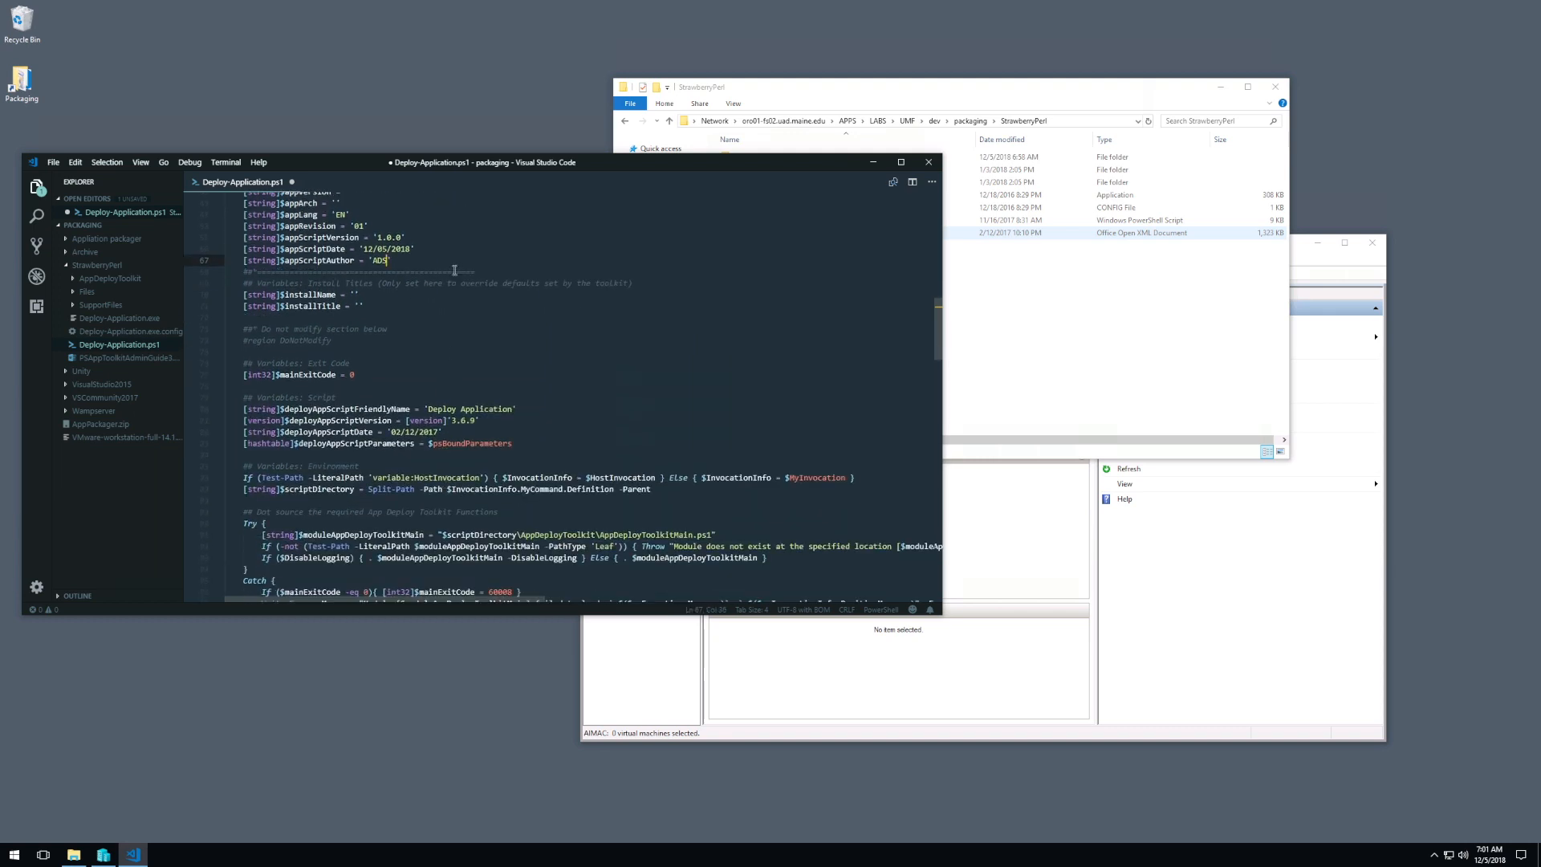
pyautogui.scroll(-10, 417, 260)
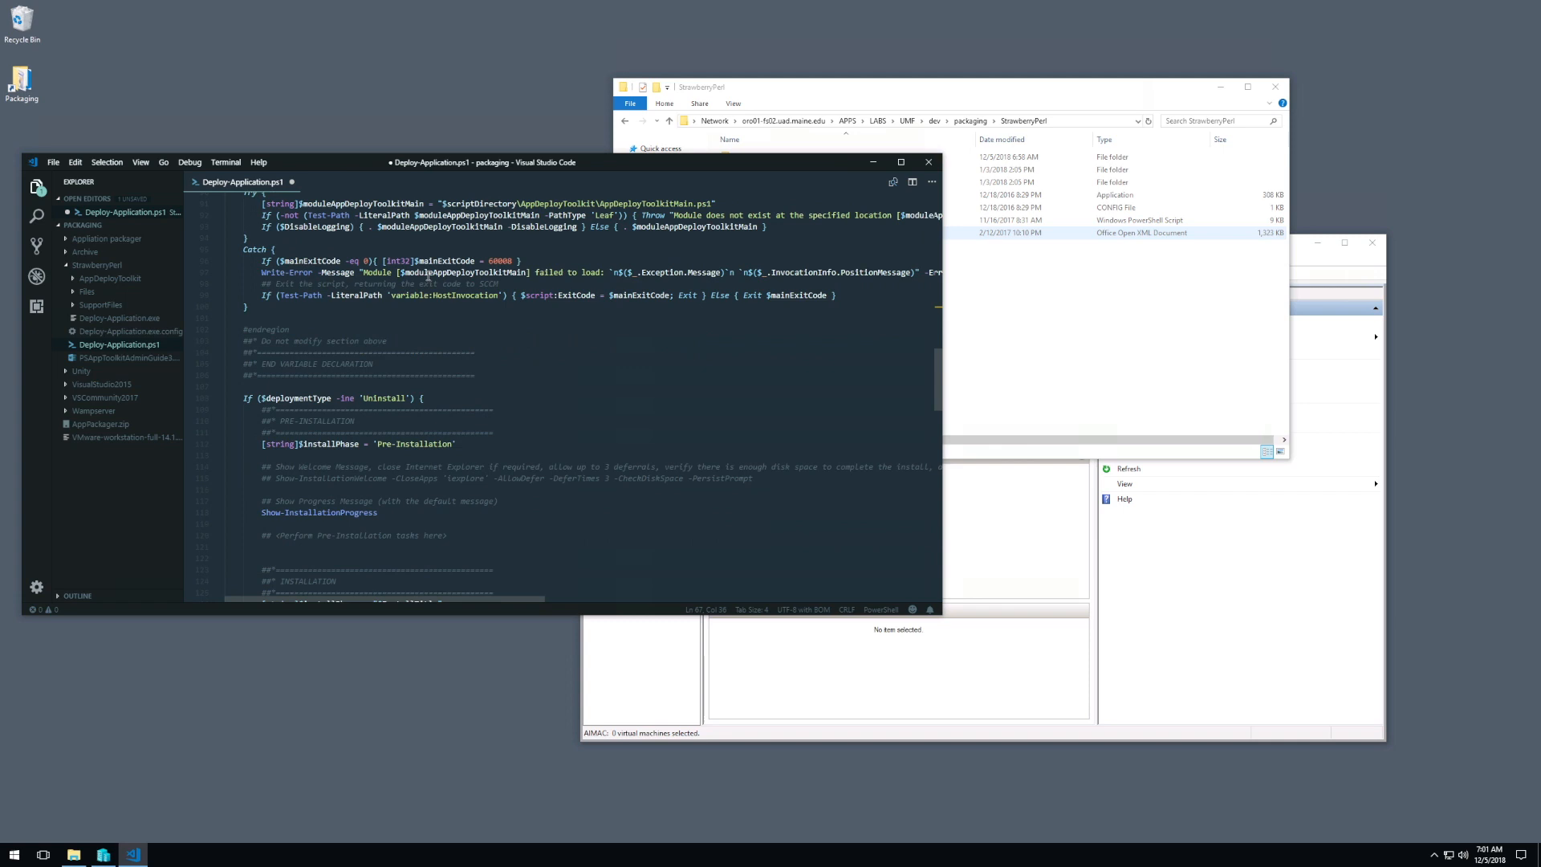
pyautogui.scroll(-6, 429, 274)
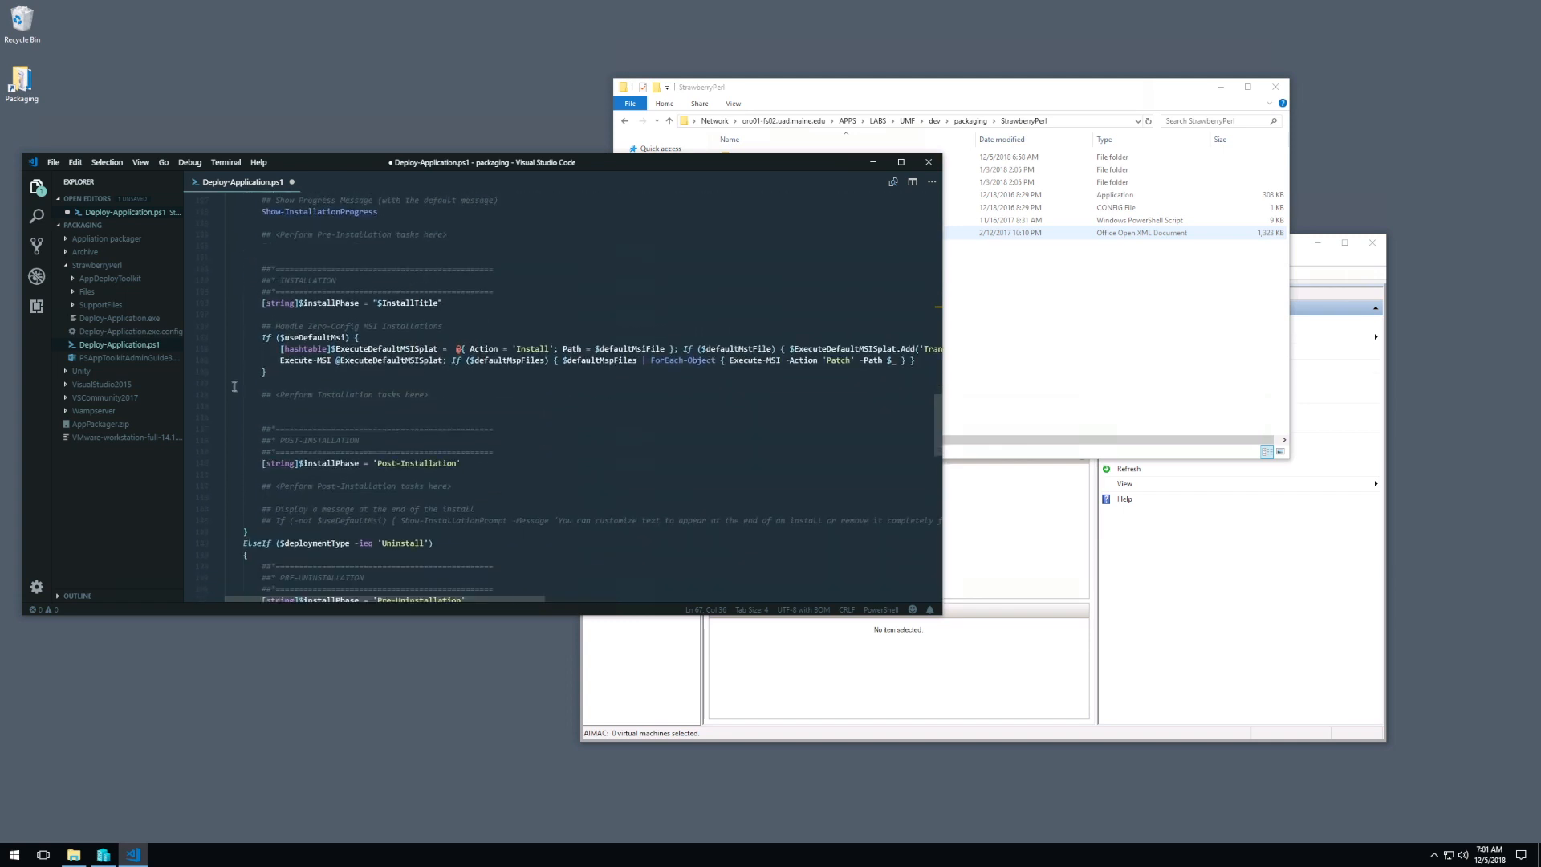
pyautogui.click(440, 395)
pyautogui.click(386, 402)
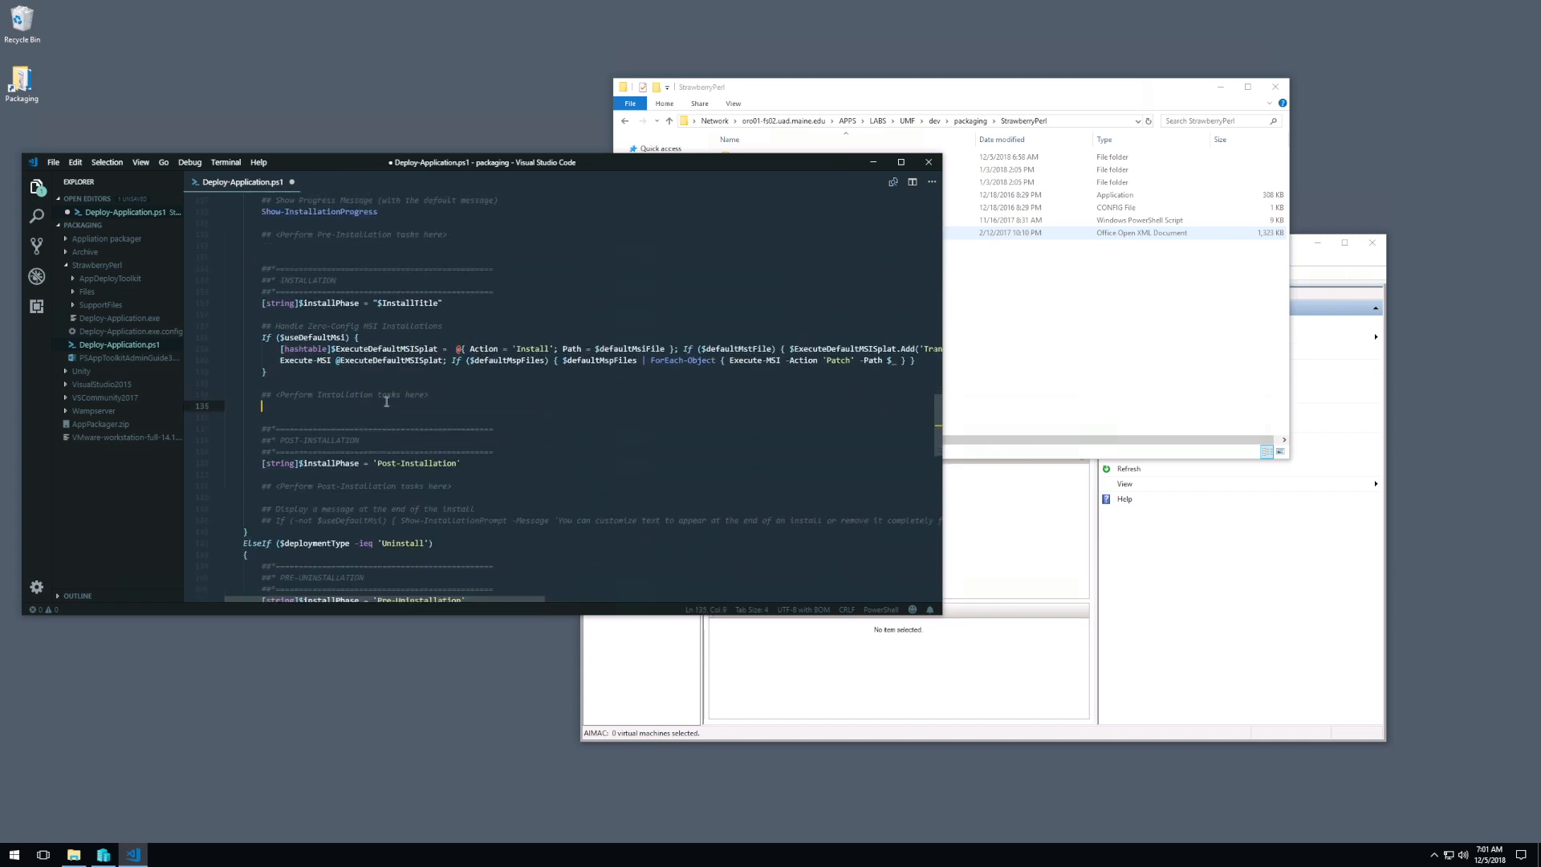
# Step: Switch to the StrawberryPerl folder in File Explorer and open its Files subfolder
pyautogui.click(1115, 313)
pyautogui.click(755, 175)
pyautogui.doubleClick(757, 180)
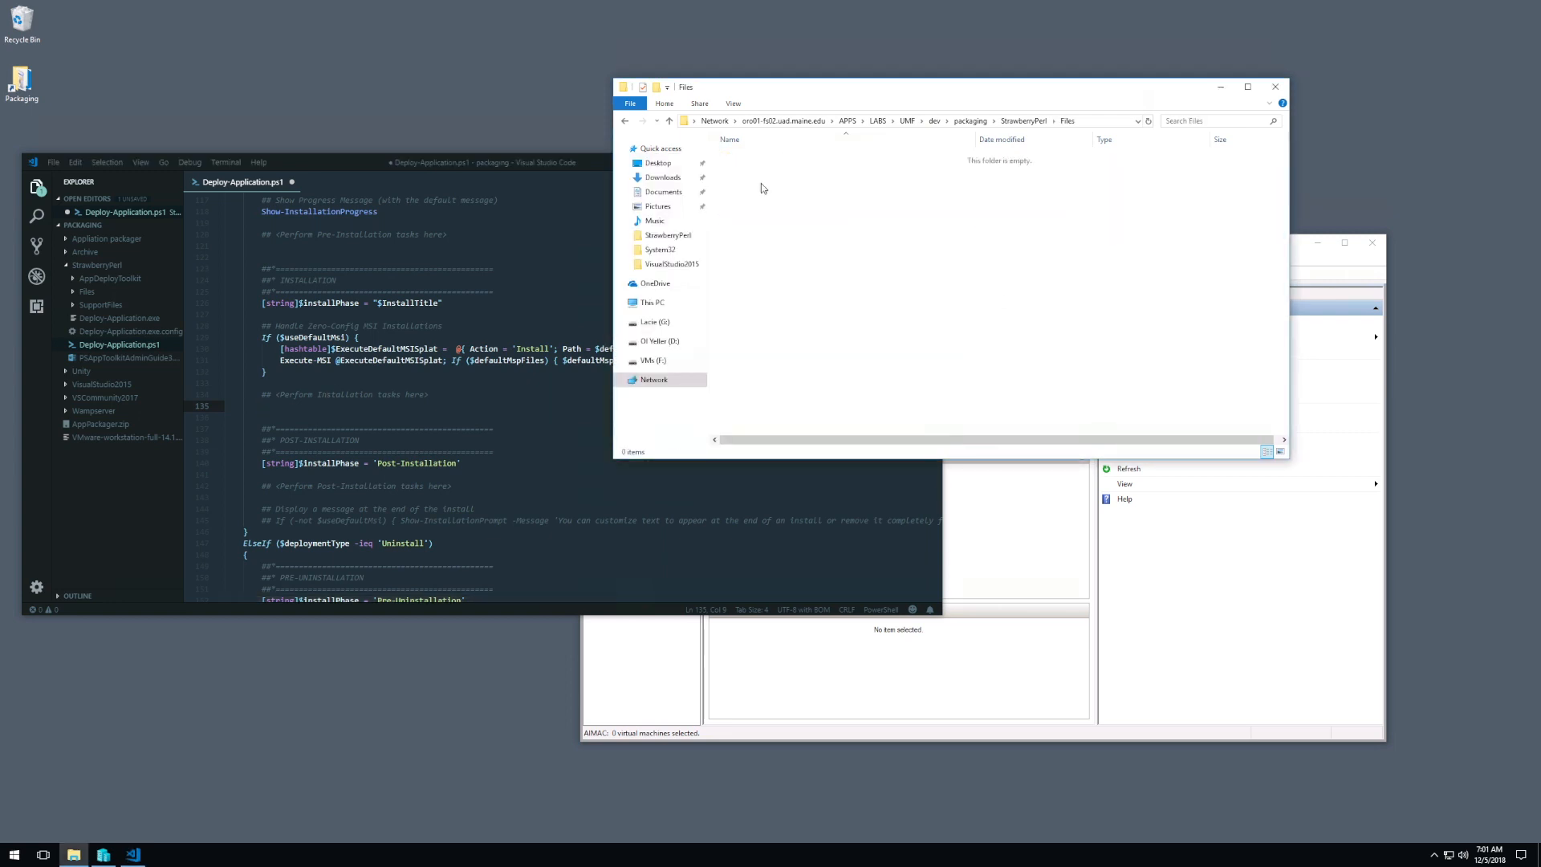
# Step: Paste strawberry-perl-5.26.2.1-64bit.msi into the Files folder and return to the empty installation line in Deploy-Application.ps1
pyautogui.hotkey('ctrl', 'v')
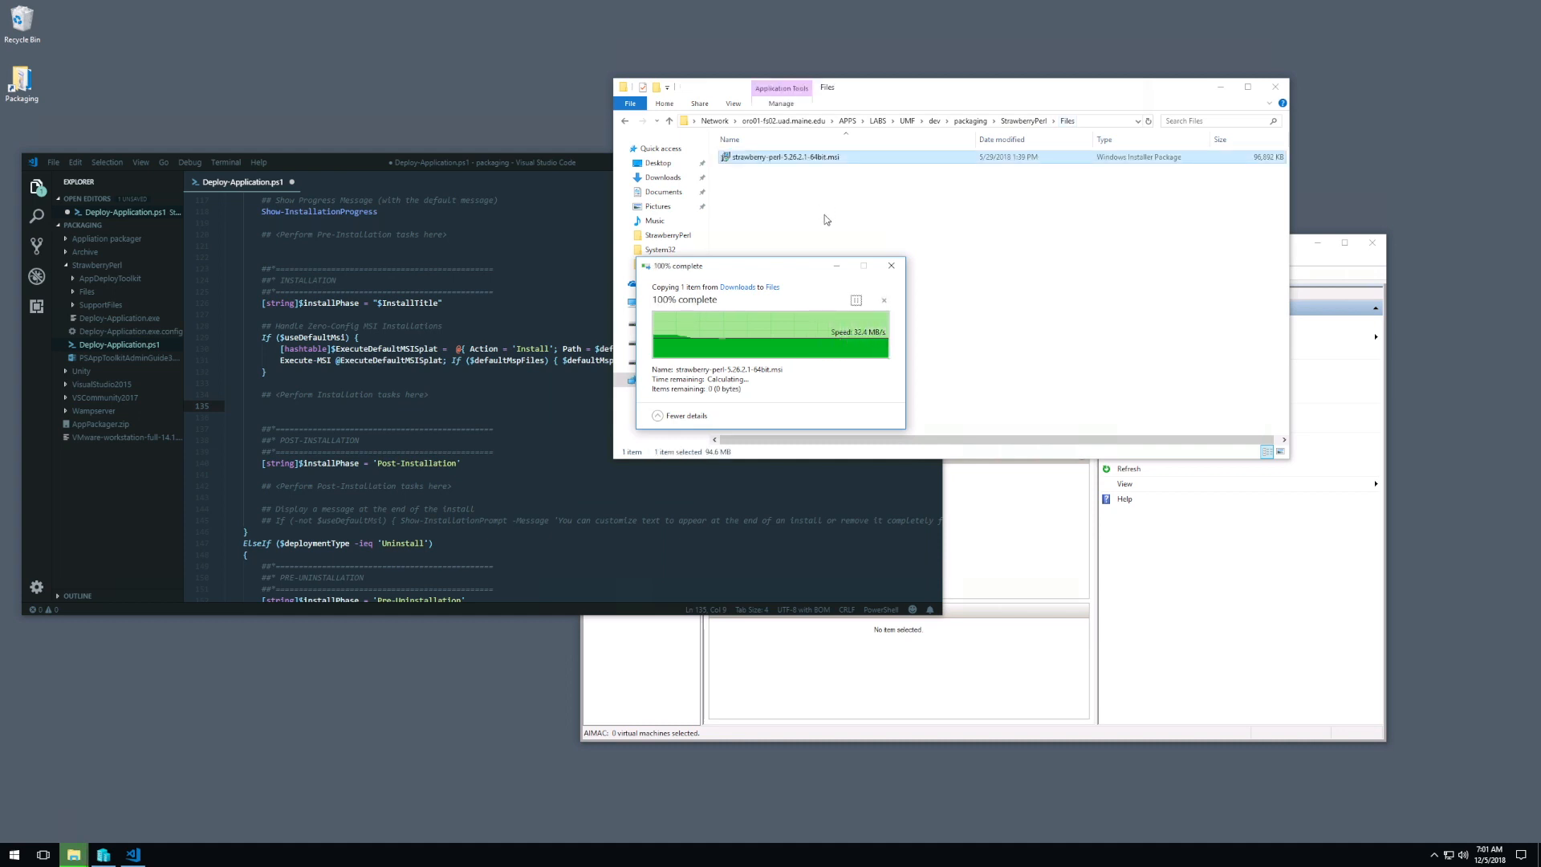
pyautogui.click(330, 407)
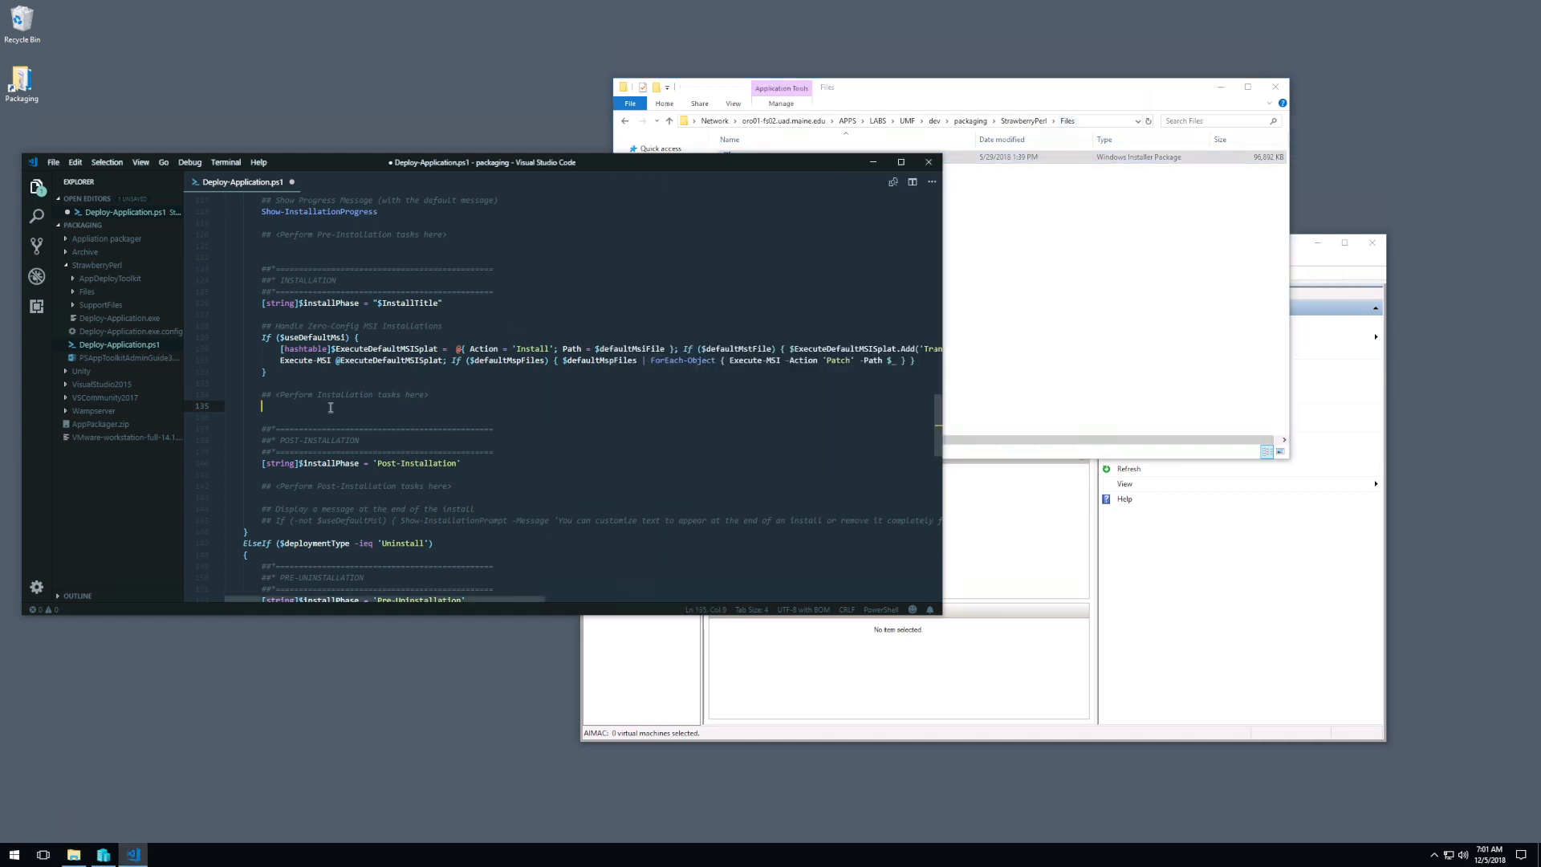
# Step: Write Execute-MSI -Action "Install" -Path "" below the '<Perform Installation tasks here>' comment
pyautogui.write('Exe')
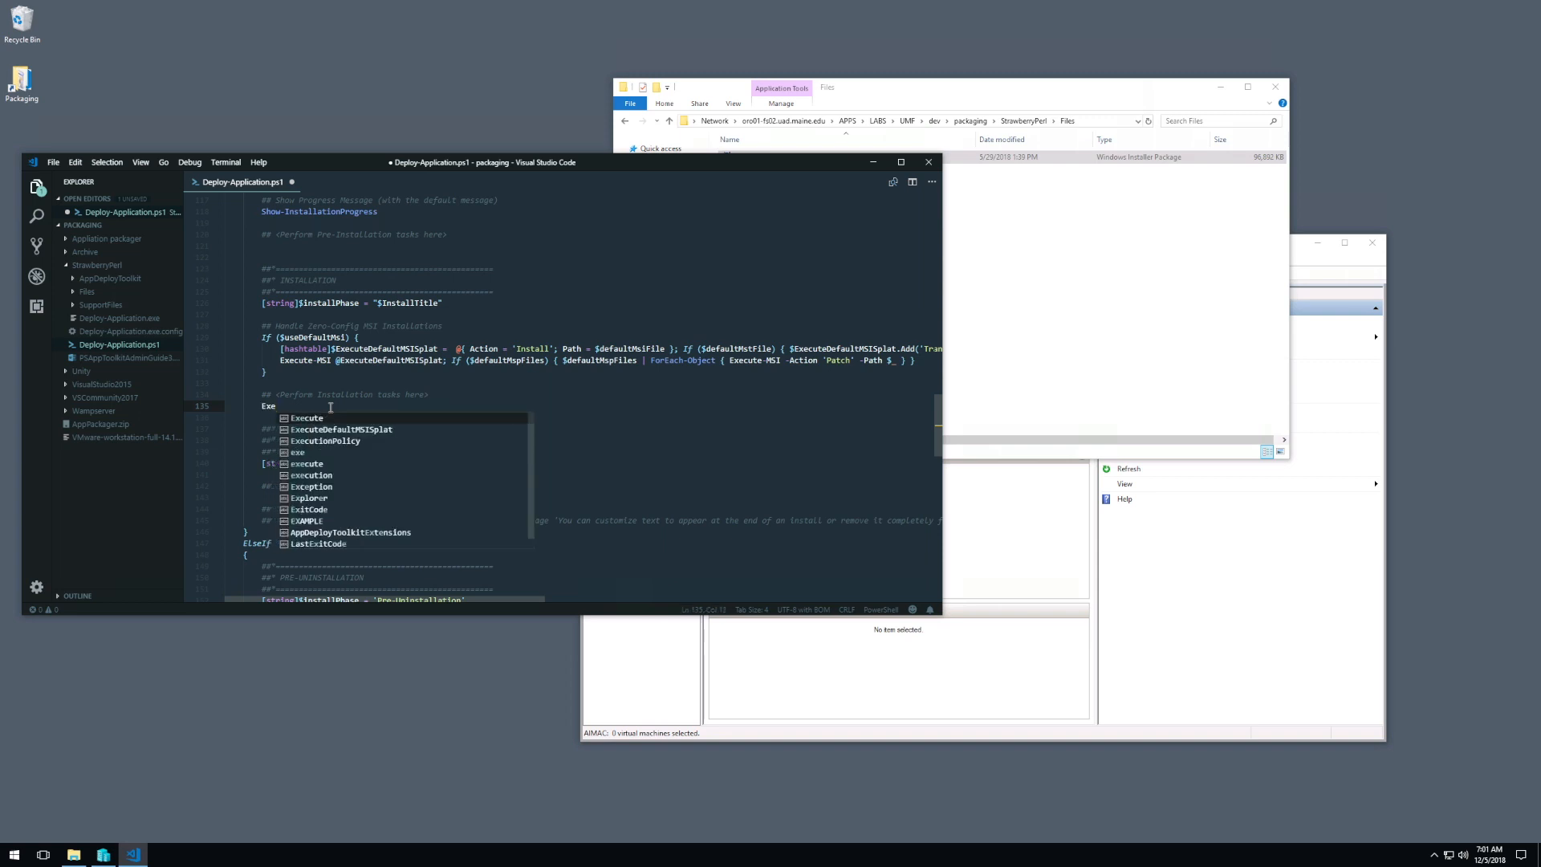
pyautogui.write('cute-MSI')
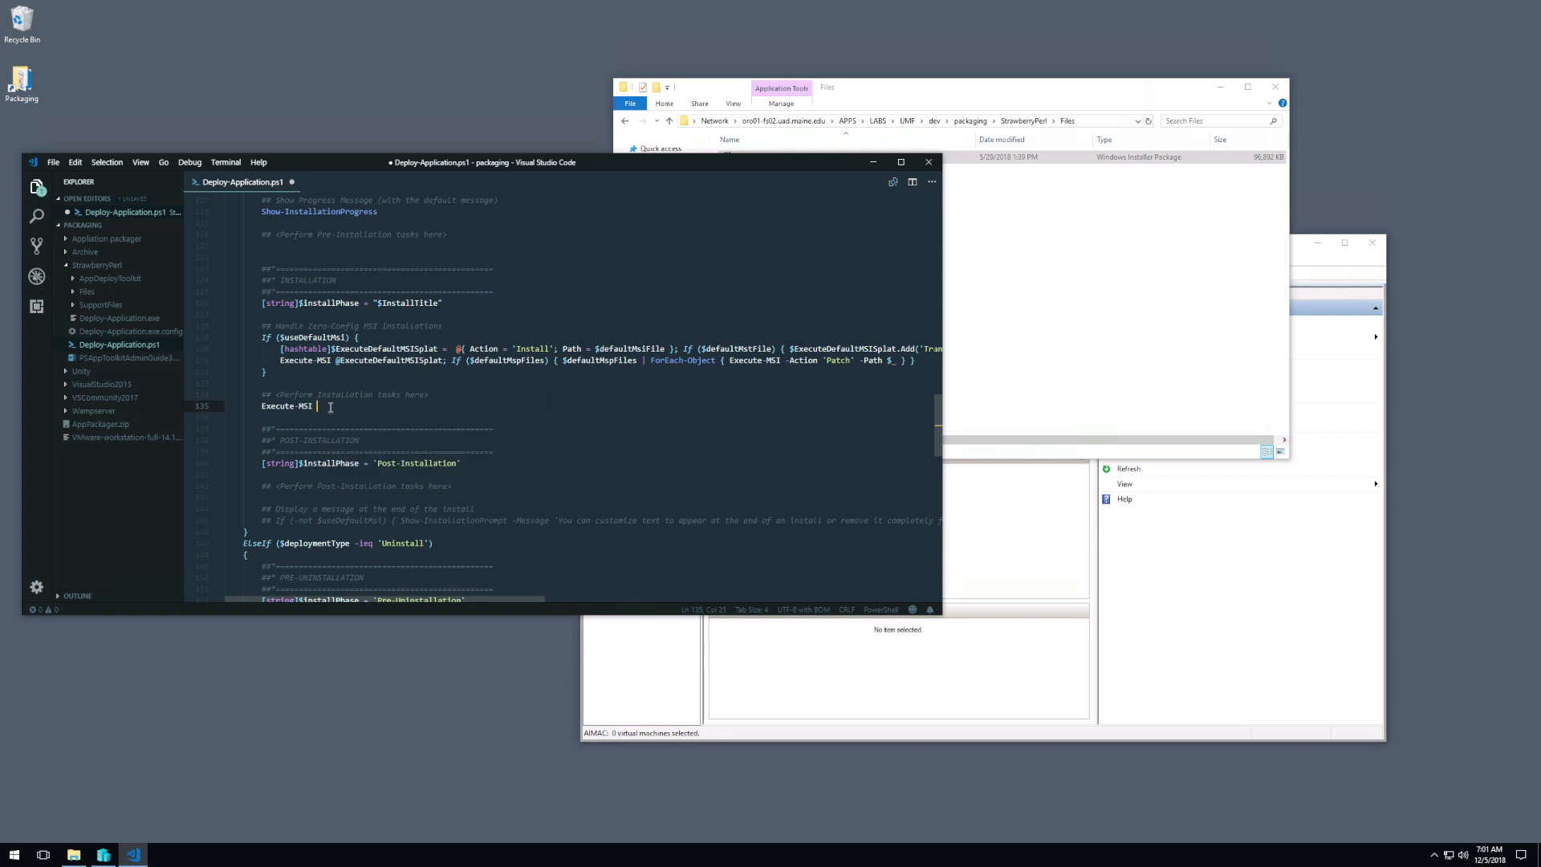
pyautogui.press('BackSpace')
pyautogui.press('BackSpace')
pyautogui.write('ction "Install')
pyautogui.write('Path "')
# Step: Copy the MSI's full file name from the Files folder into the -Path quotes of the Execute-MSI line and save the script
pyautogui.moveTo(677, 164); pyautogui.dragTo(735, 264)
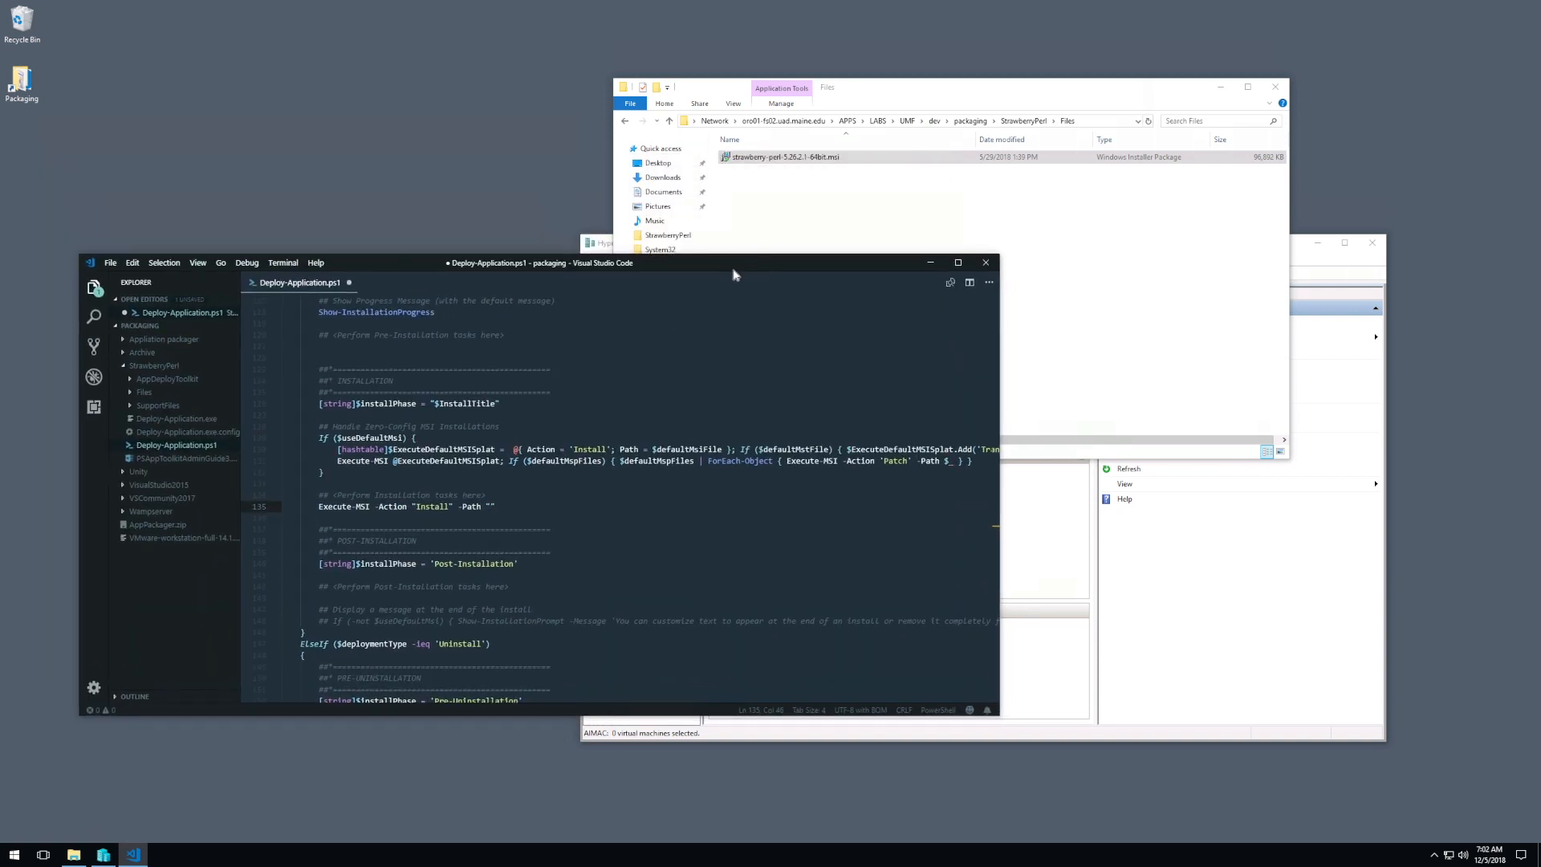
pyautogui.click(799, 162)
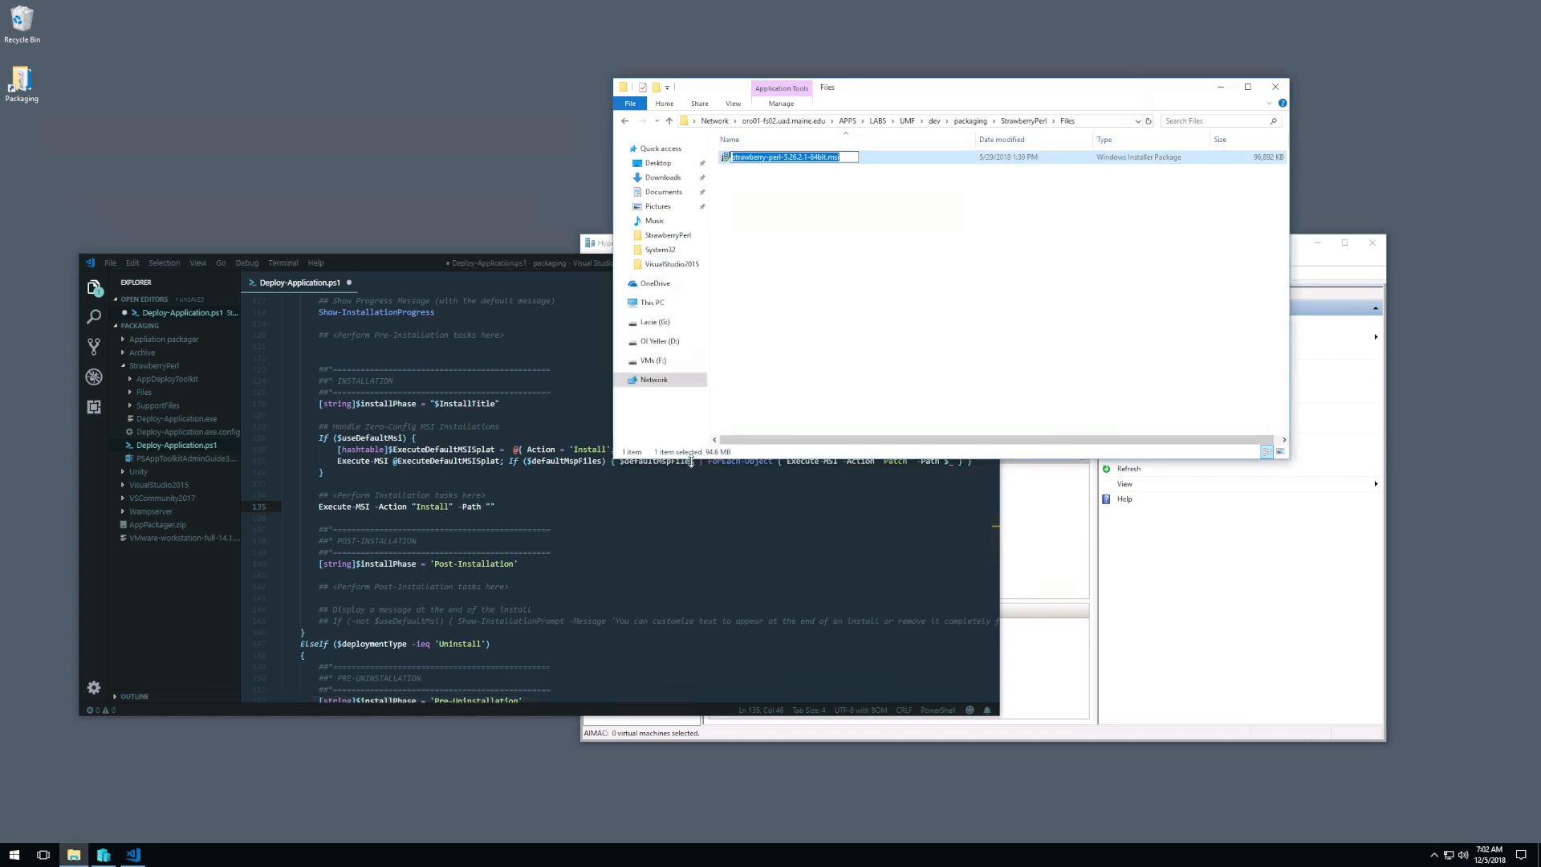
pyautogui.click(552, 553)
pyautogui.click(492, 507)
pyautogui.write('strawberry-perl-5.26.2.1-64bit.msi')
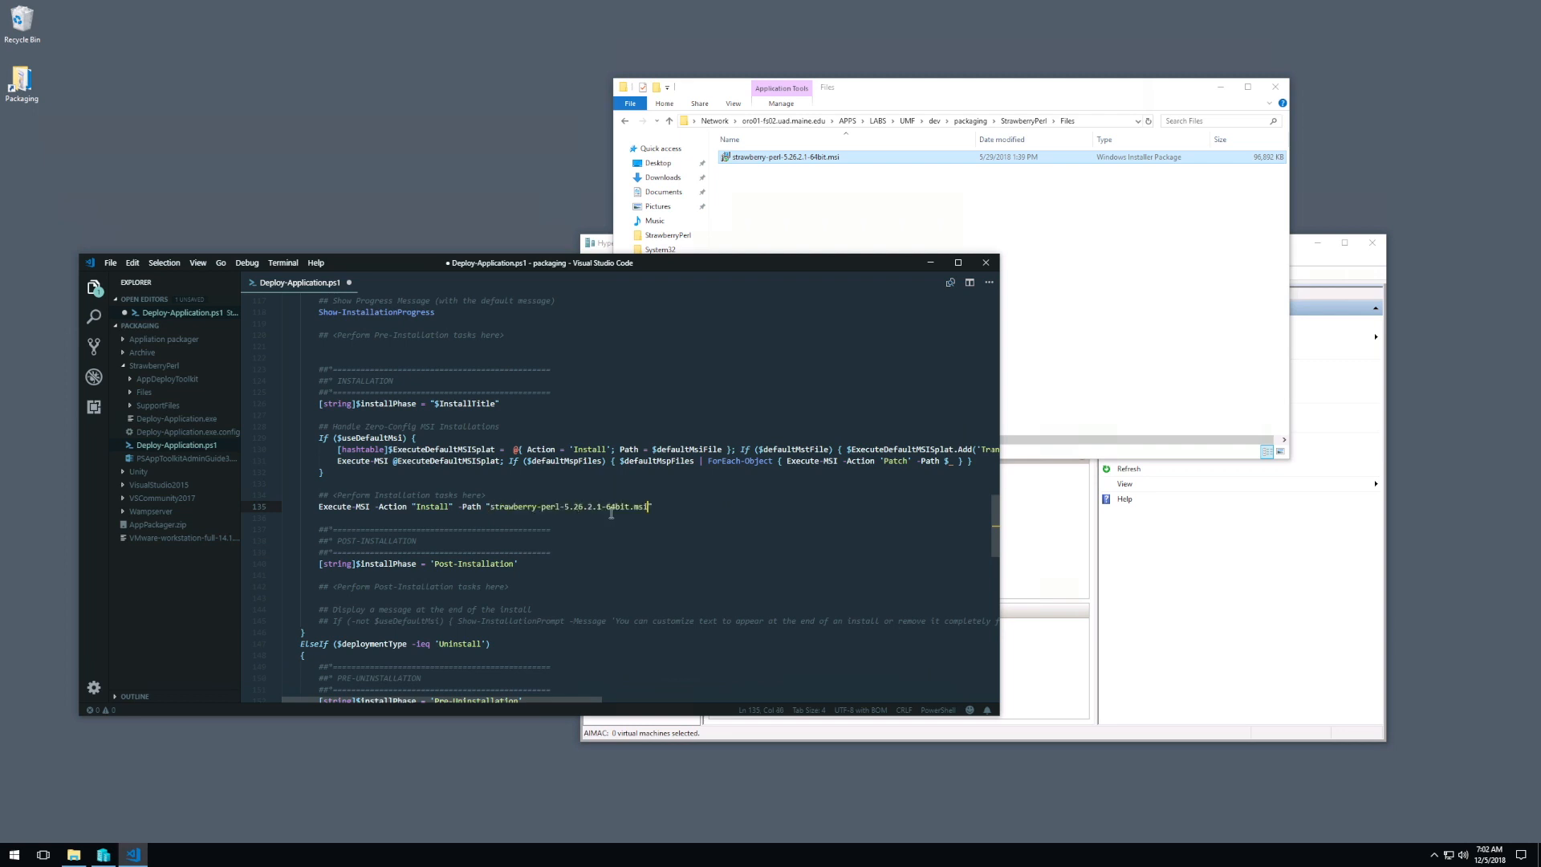
pyautogui.hotkey('ctrl', 's')
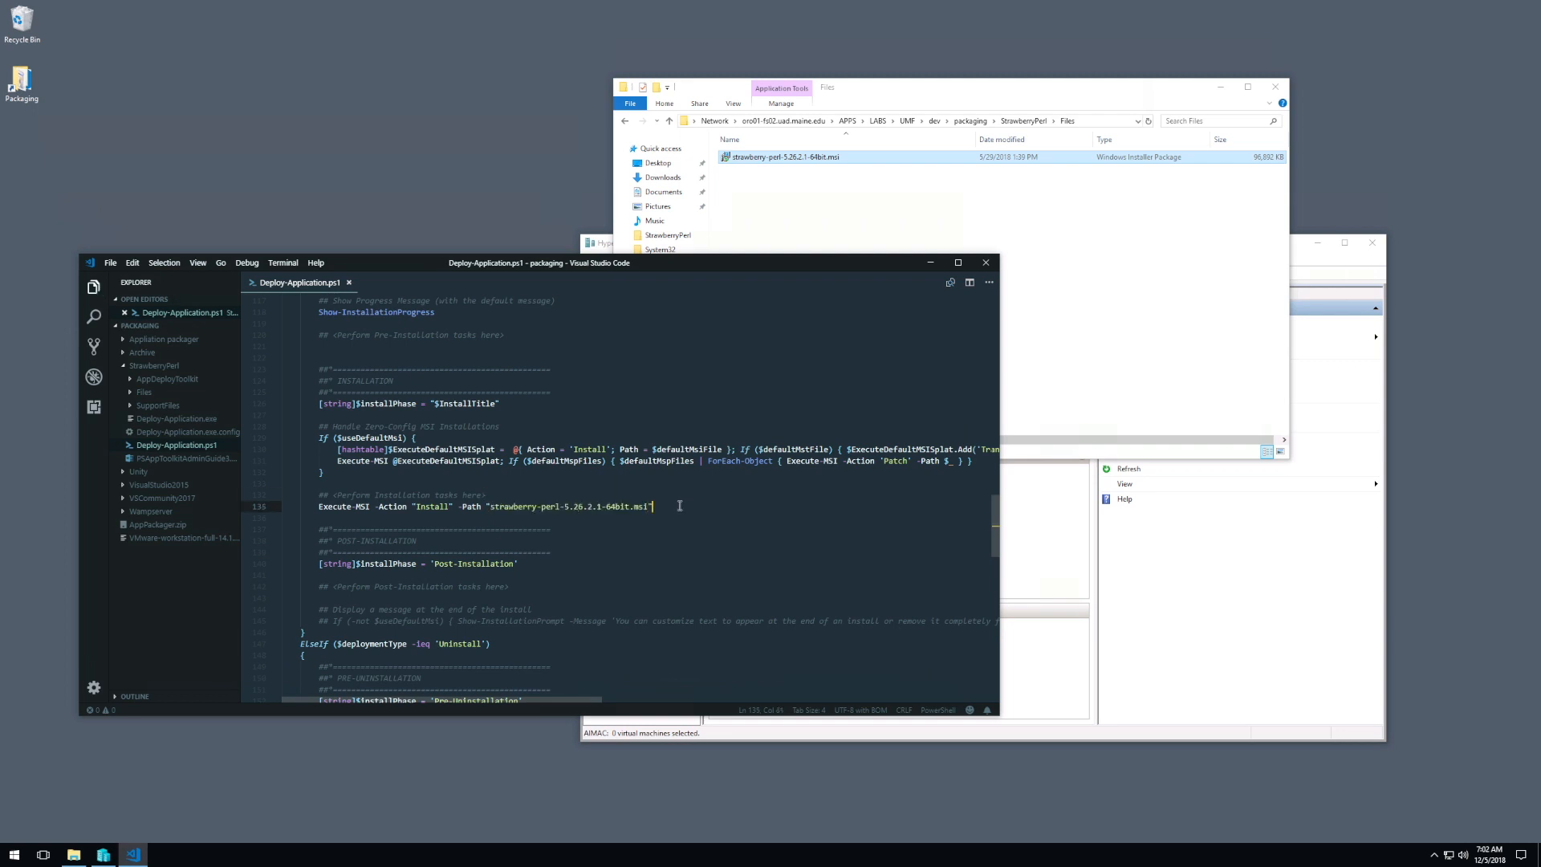
# Step: Switch to Hyper-V Manager and connect to the PAKR02 virtual machine with a 1920 by 1080 pixel display
pyautogui.click(1030, 534)
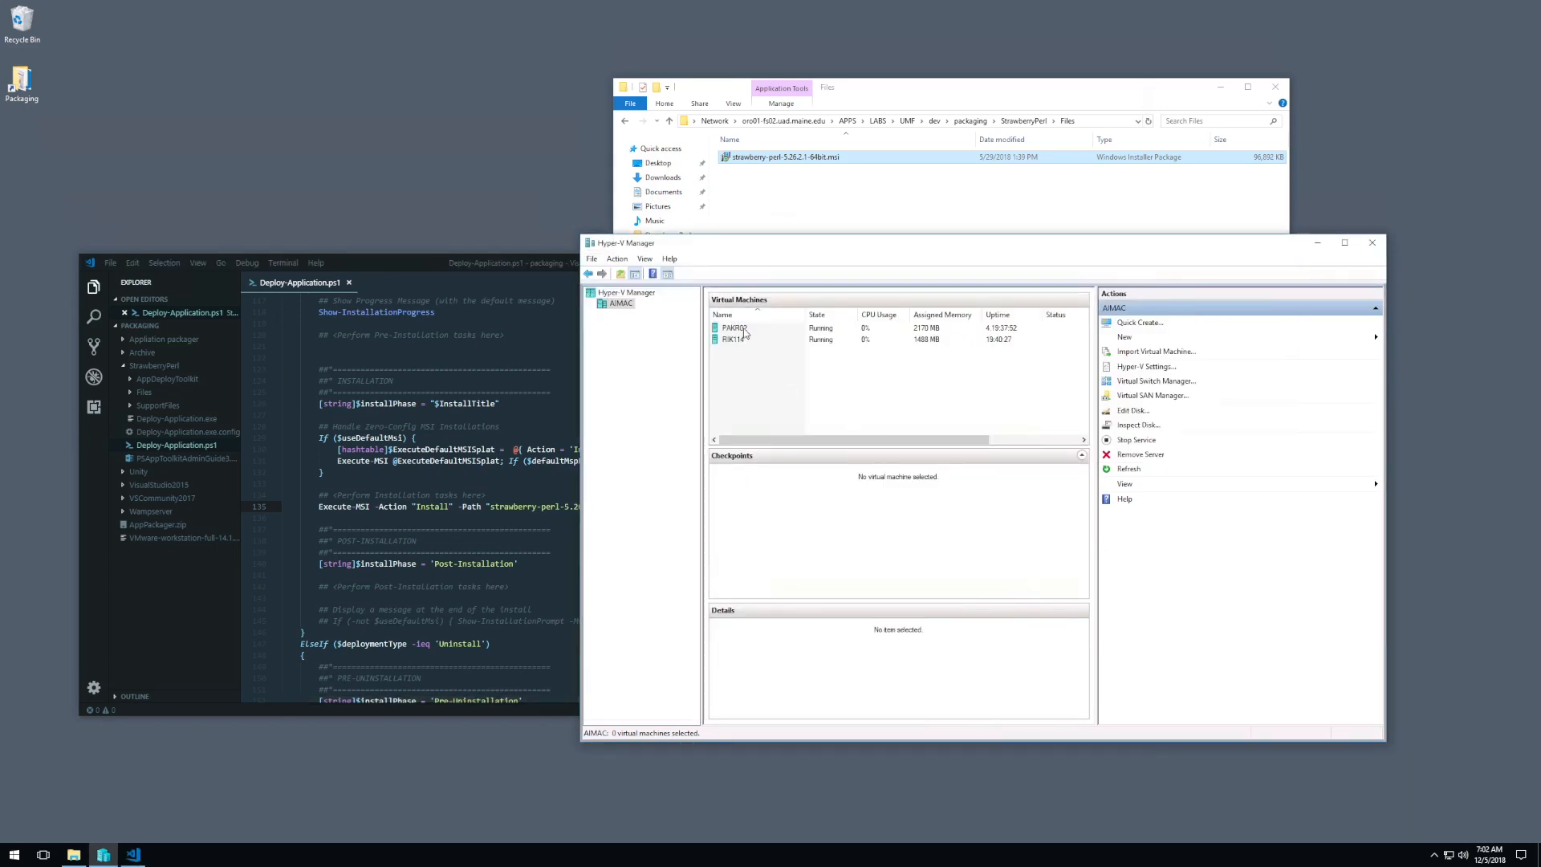
pyautogui.click(745, 331)
pyautogui.rightClick(745, 331)
pyautogui.click(778, 336)
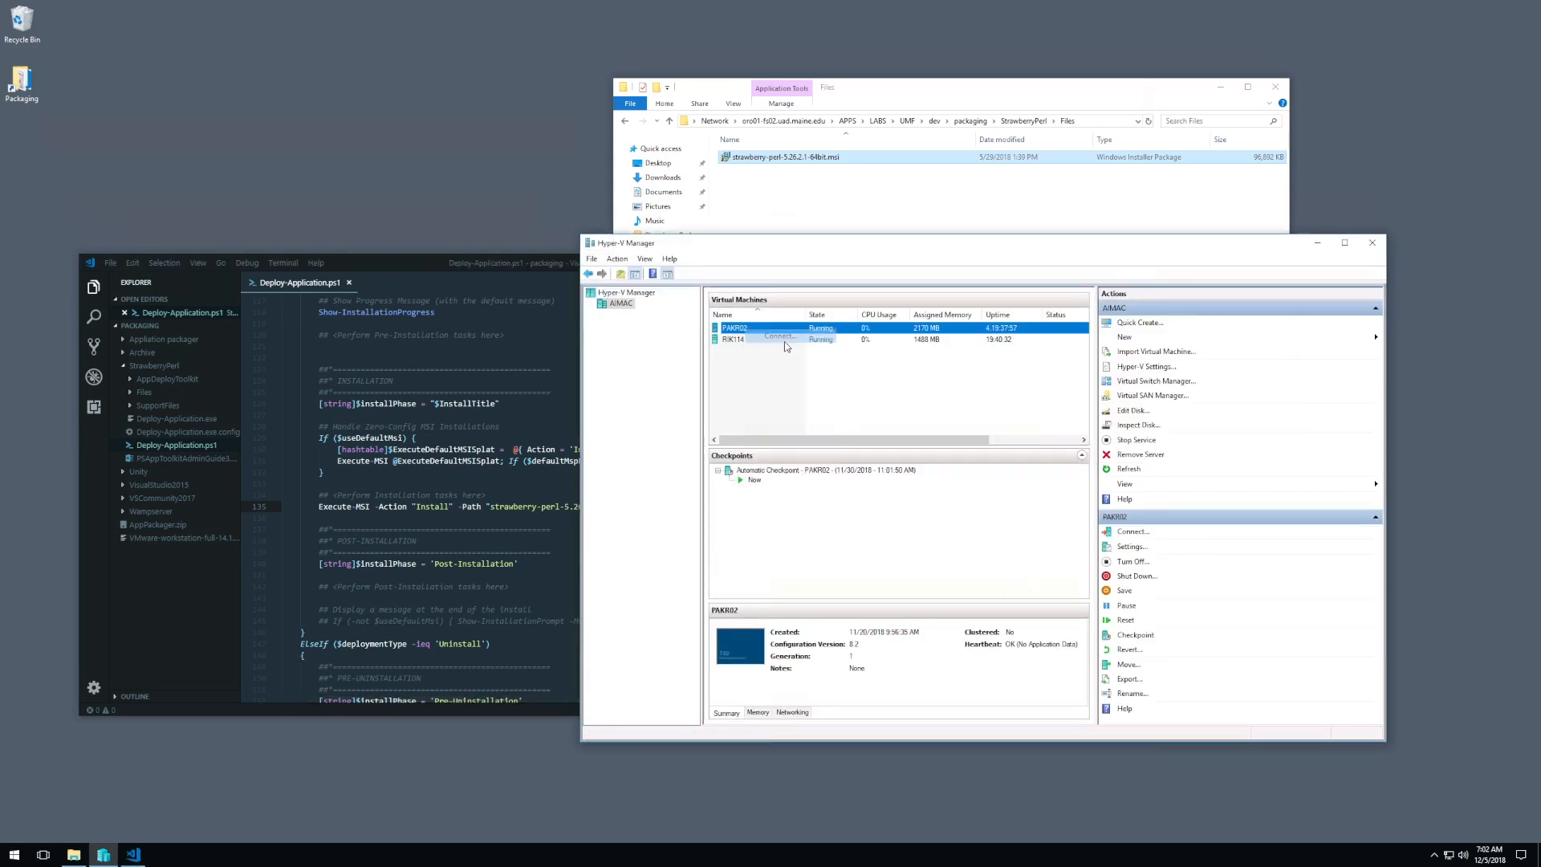
pyautogui.moveTo(480, 188); pyautogui.dragTo(508, 193)
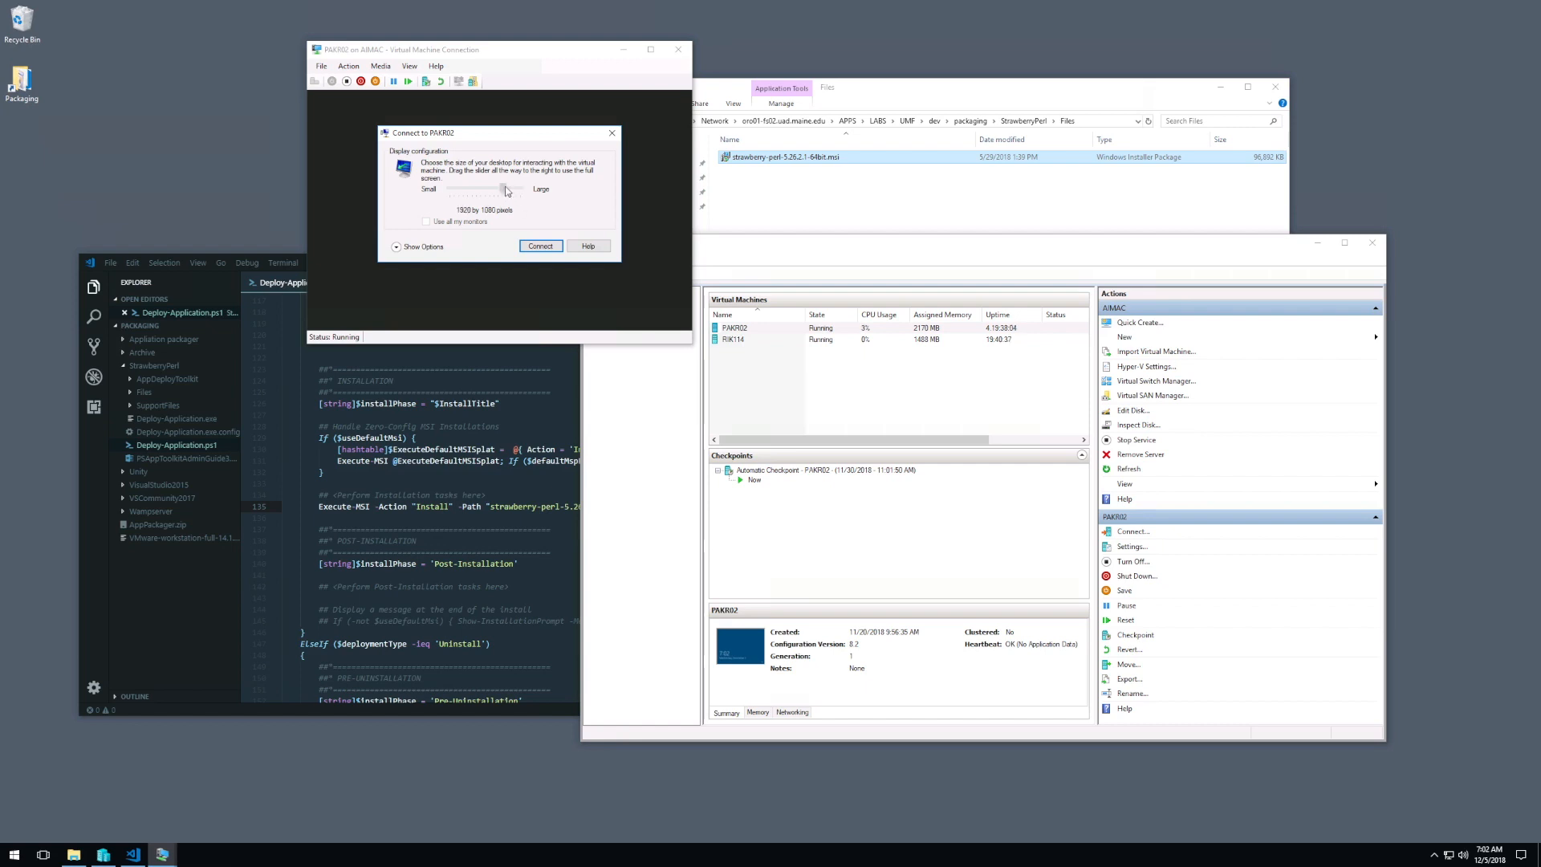
pyautogui.click(538, 245)
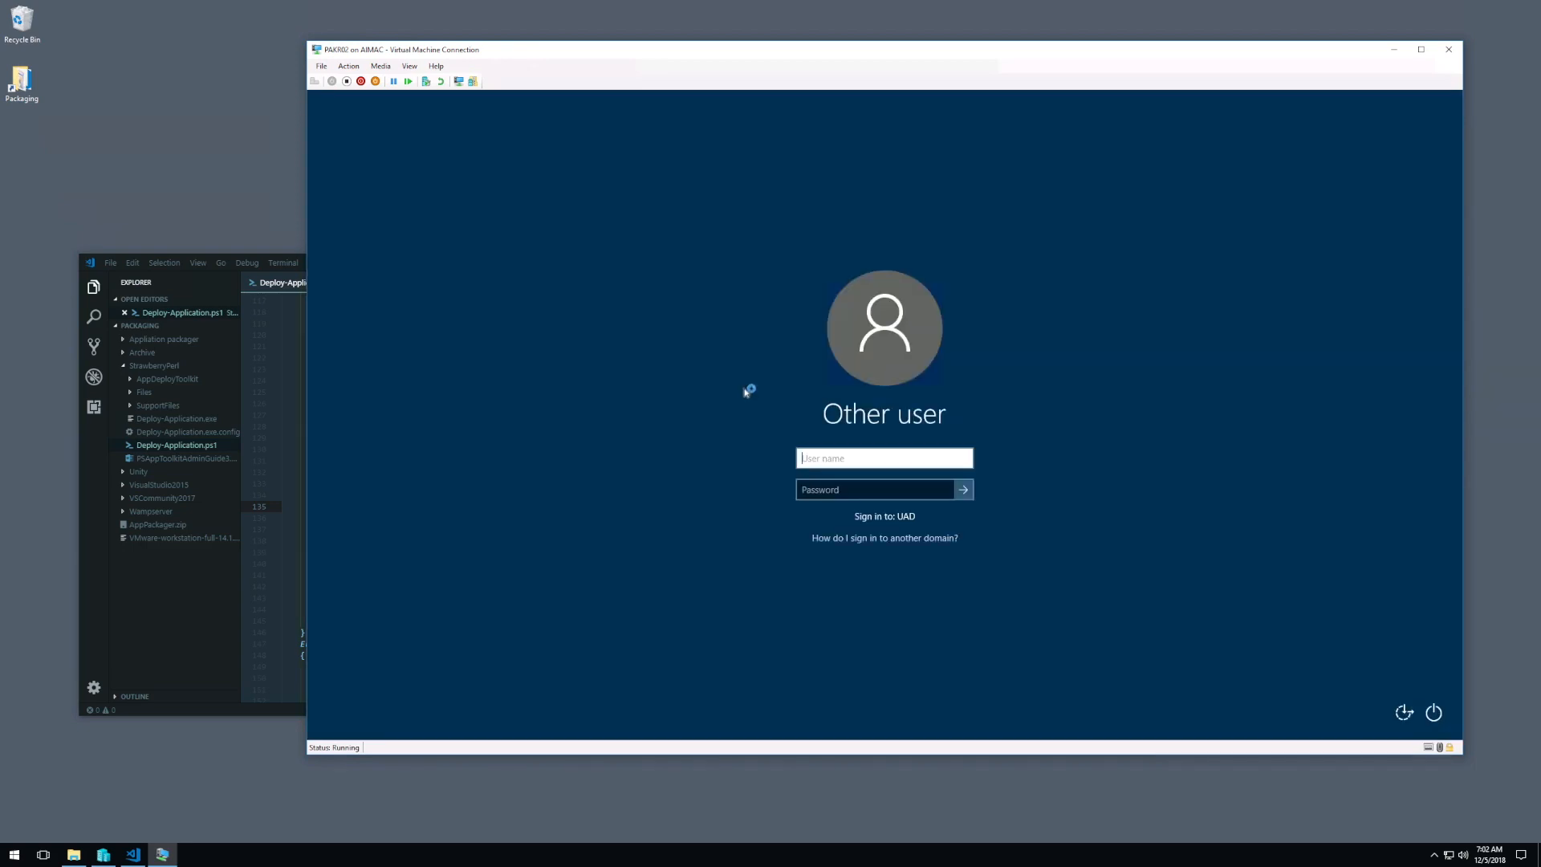
# Step: Sign in to the virtual machine with the domain user name and account password, re-entering the password after the first attempt
pyautogui.press('Tab')
pyautogui.write('************')
pyautogui.press('Return')
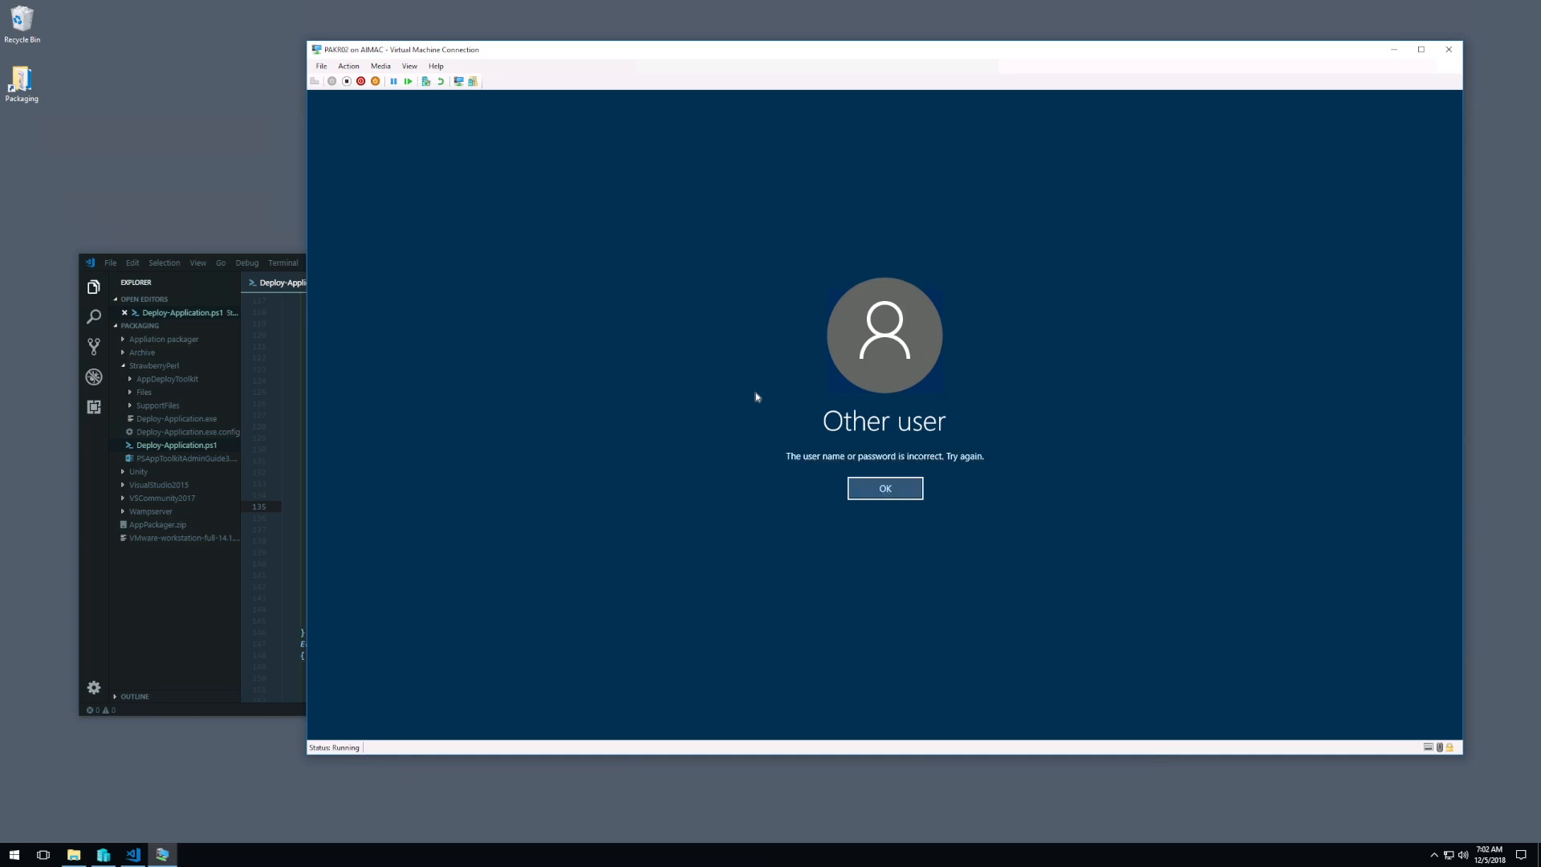
pyautogui.press('Return')
pyautogui.write('**********')
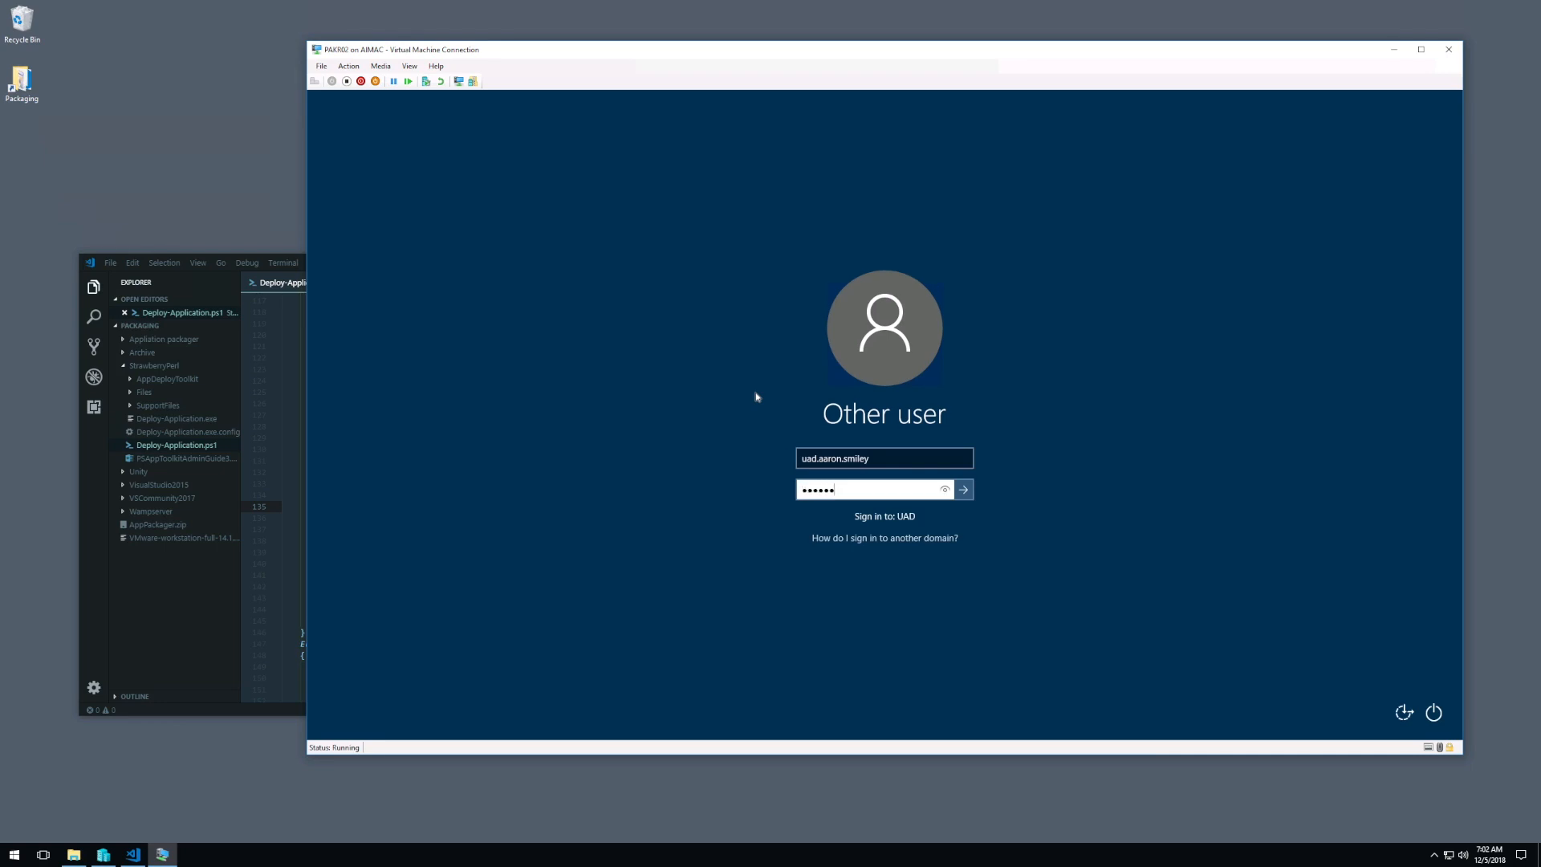
pyautogui.press('Return')
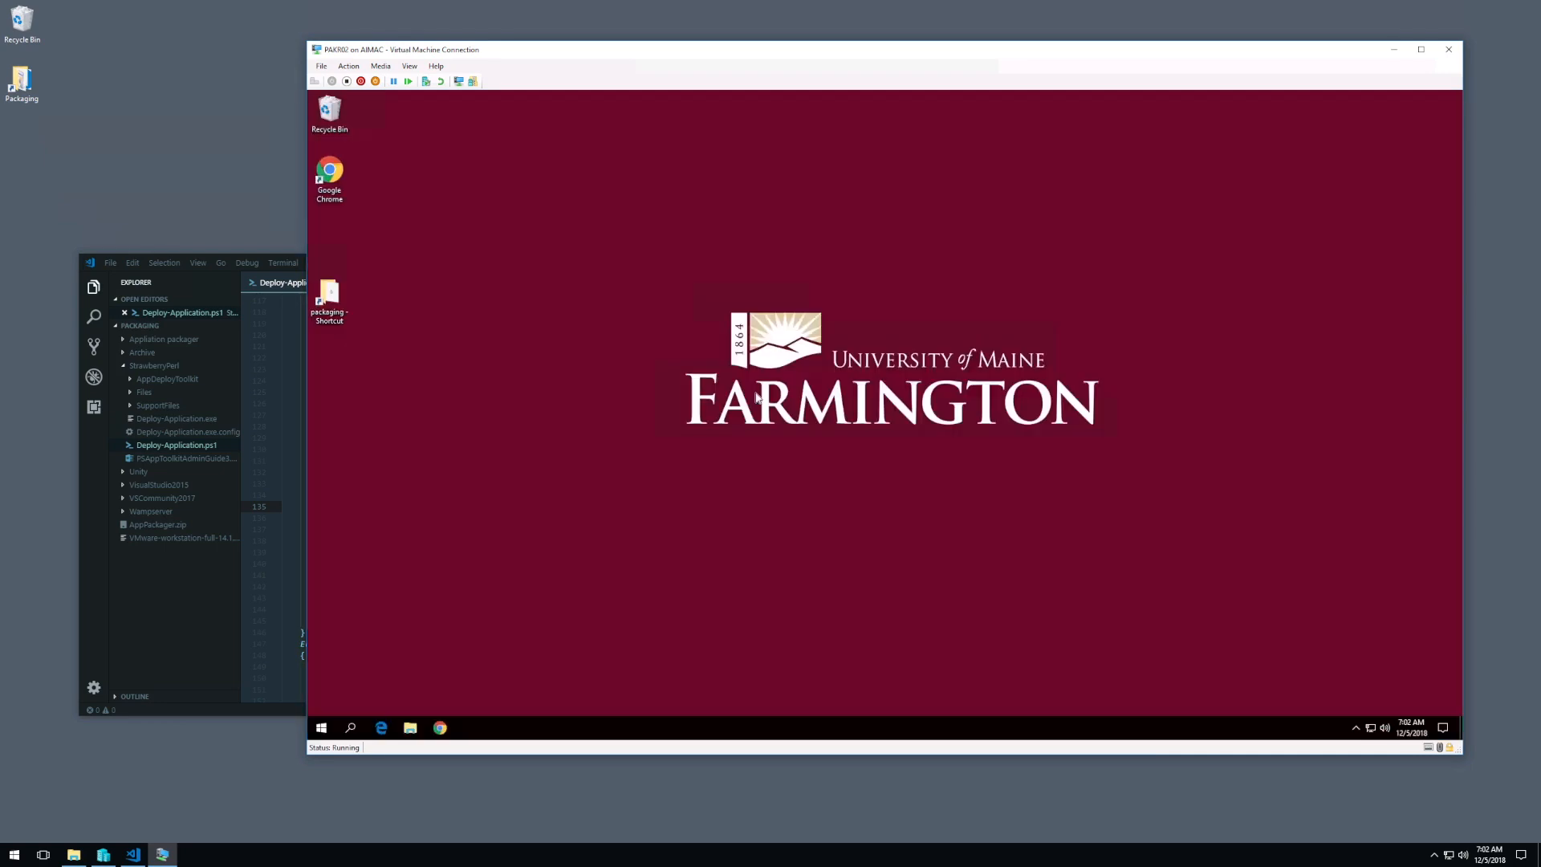
# Step: Open Windows PowerShell as administrator in the virtual machine, allow it to run, and move its window away from the desktop icons
pyautogui.rightClick(323, 727)
pyautogui.click(426, 564)
pyautogui.click(771, 483)
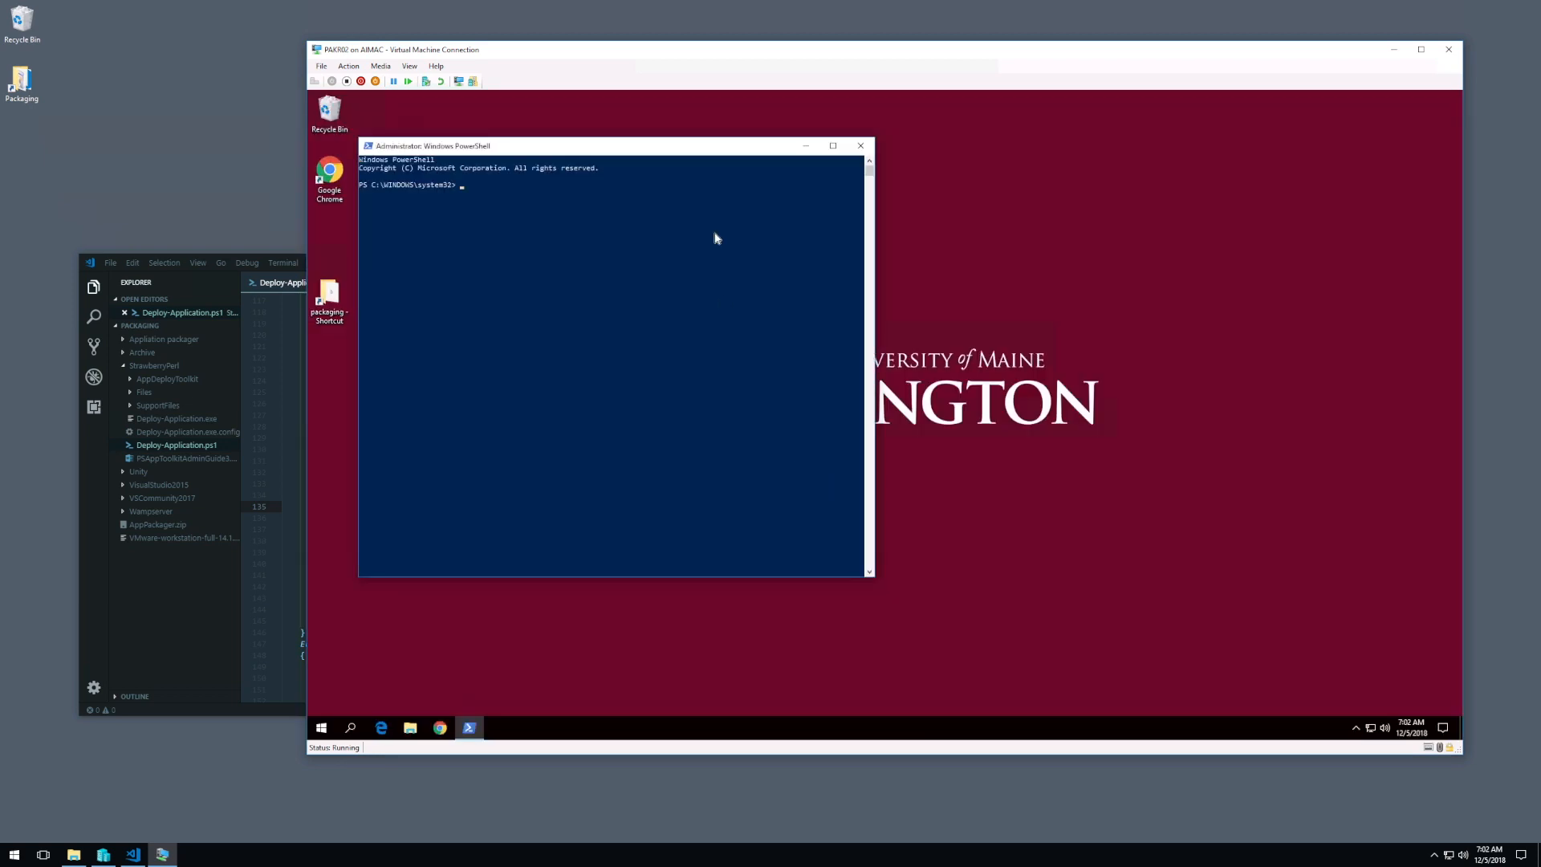
pyautogui.moveTo(693, 153); pyautogui.dragTo(955, 161)
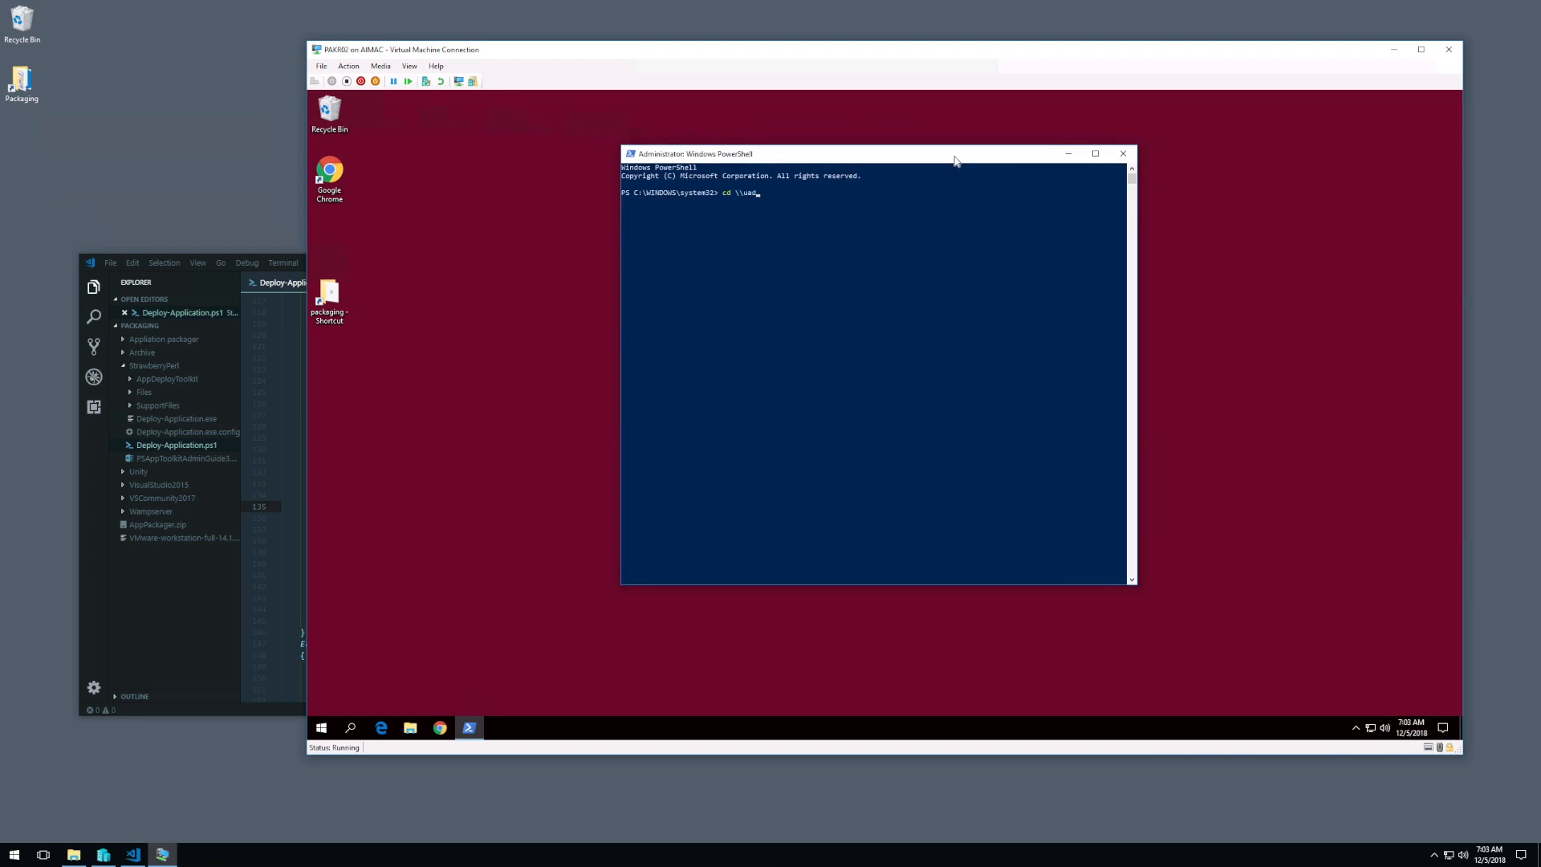
# Step: Change to the StrawberryPerl folder in \\uad\files\apps\labs\umf\dev\packaging and run Deploy-Application.exe
pyautogui.write('cd \\\\uad\\files\\apps\\labs\\umf\\dev\\packaging')
pyautogui.press('Return')
pyautogui.write('cd .\\St')
pyautogui.press('Tab')
pyautogui.press('Return')
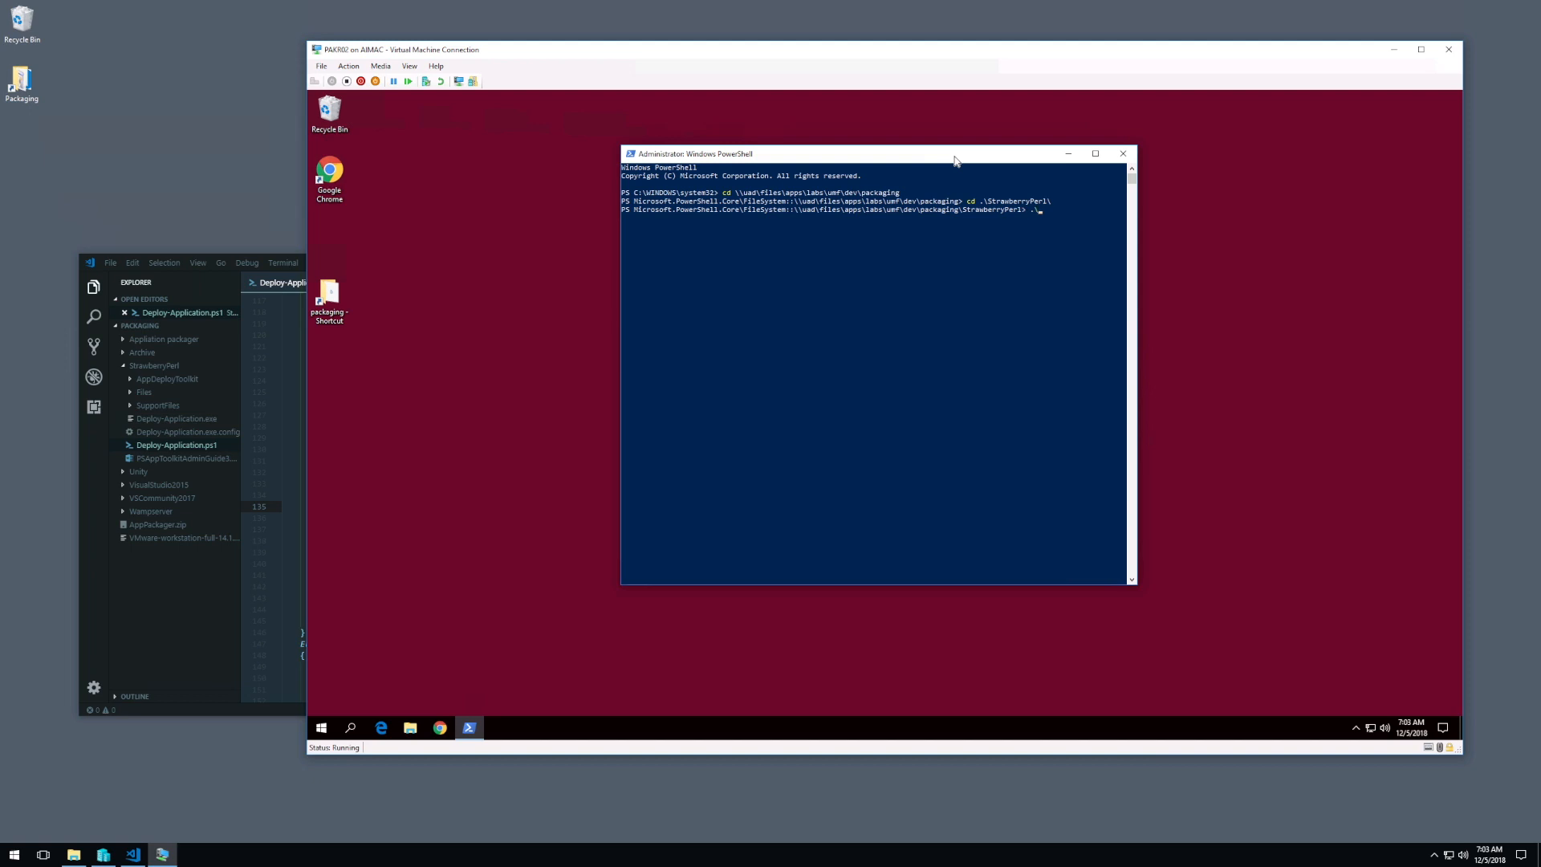
pyautogui.write('.\\De')
pyautogui.press('Tab')
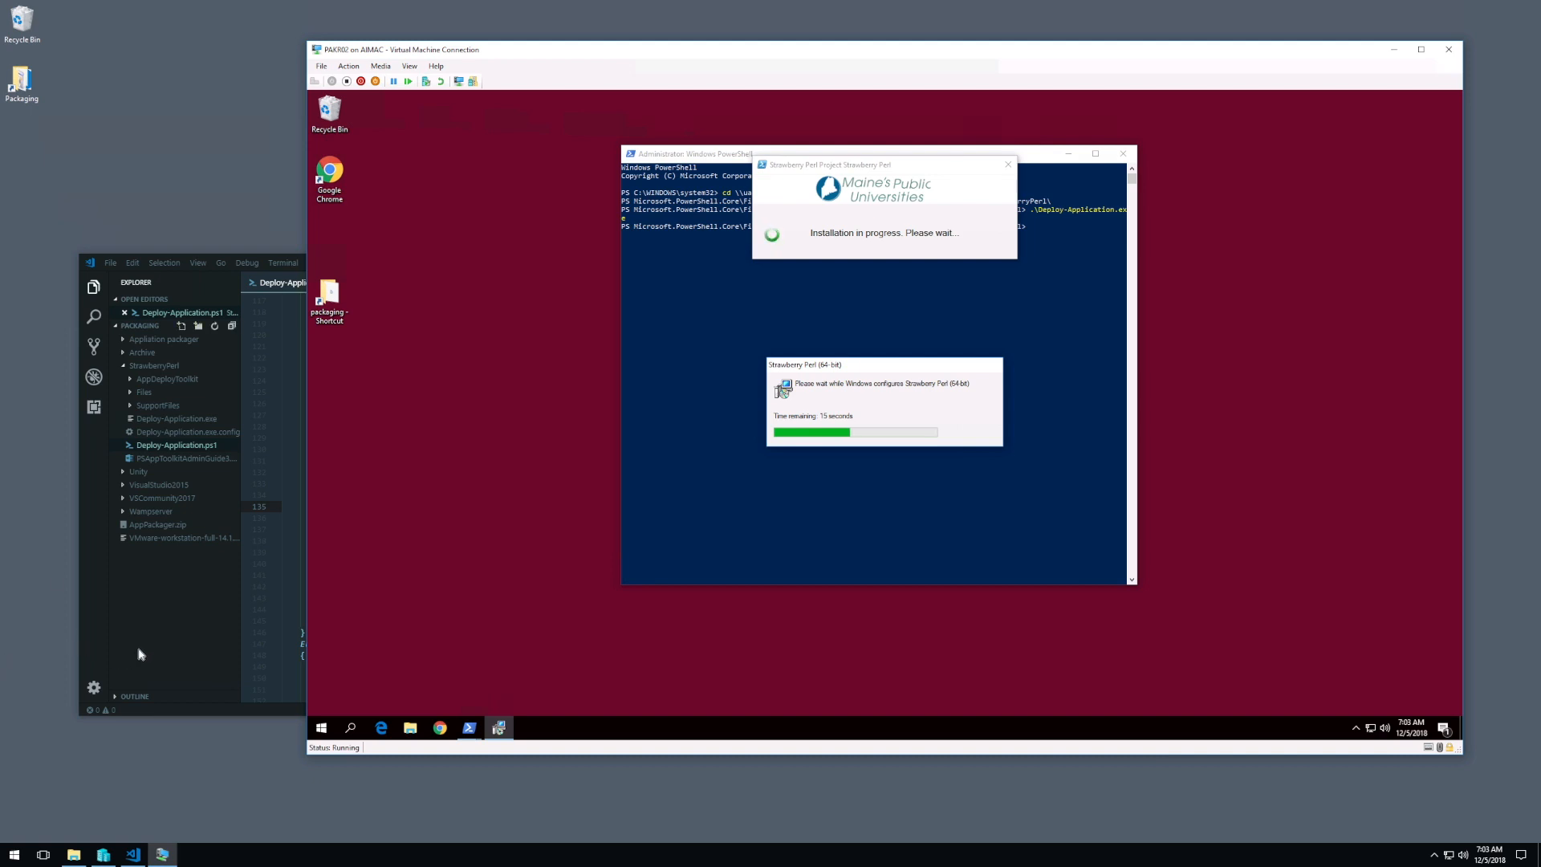
pyautogui.click(155, 604)
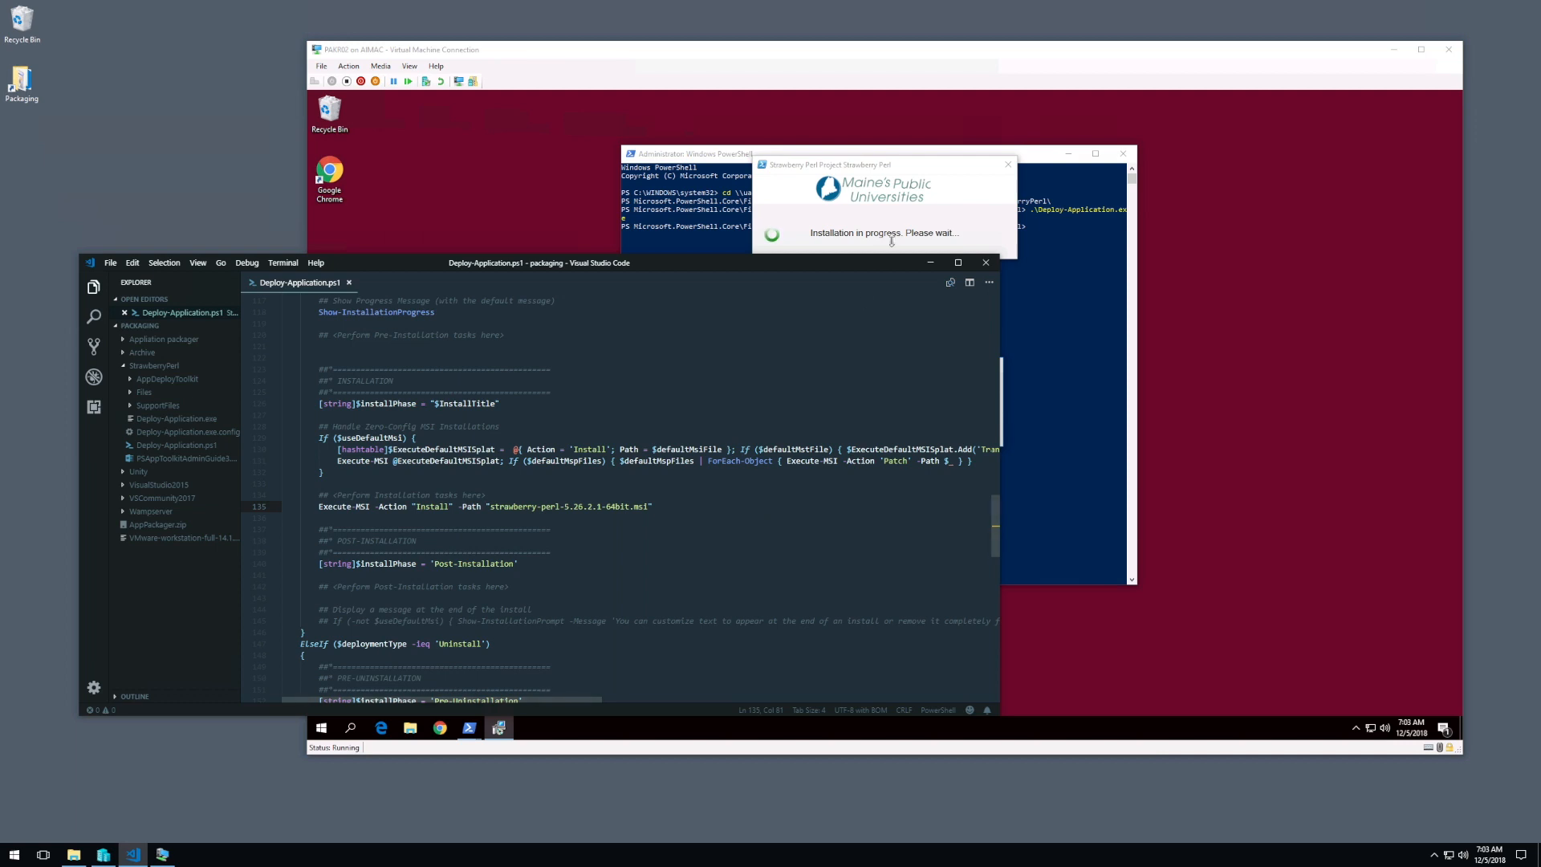
pyautogui.click(926, 51)
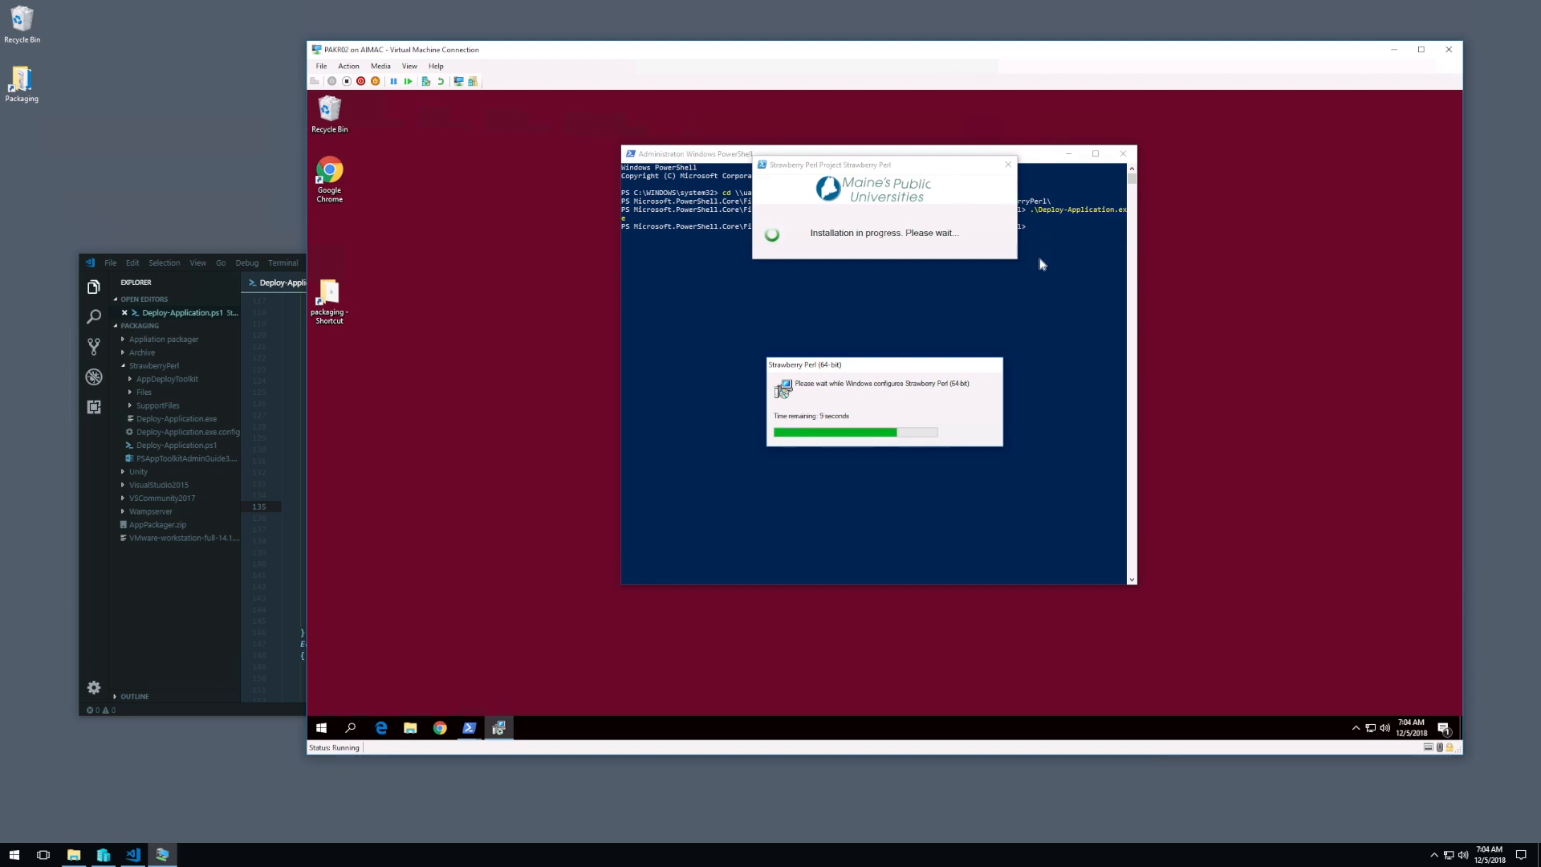
# Step: Open the packaging shortcut in the virtual machine, narrow its window beside the installation progress, and open the StrawberryPerl folder
pyautogui.doubleClick(333, 302)
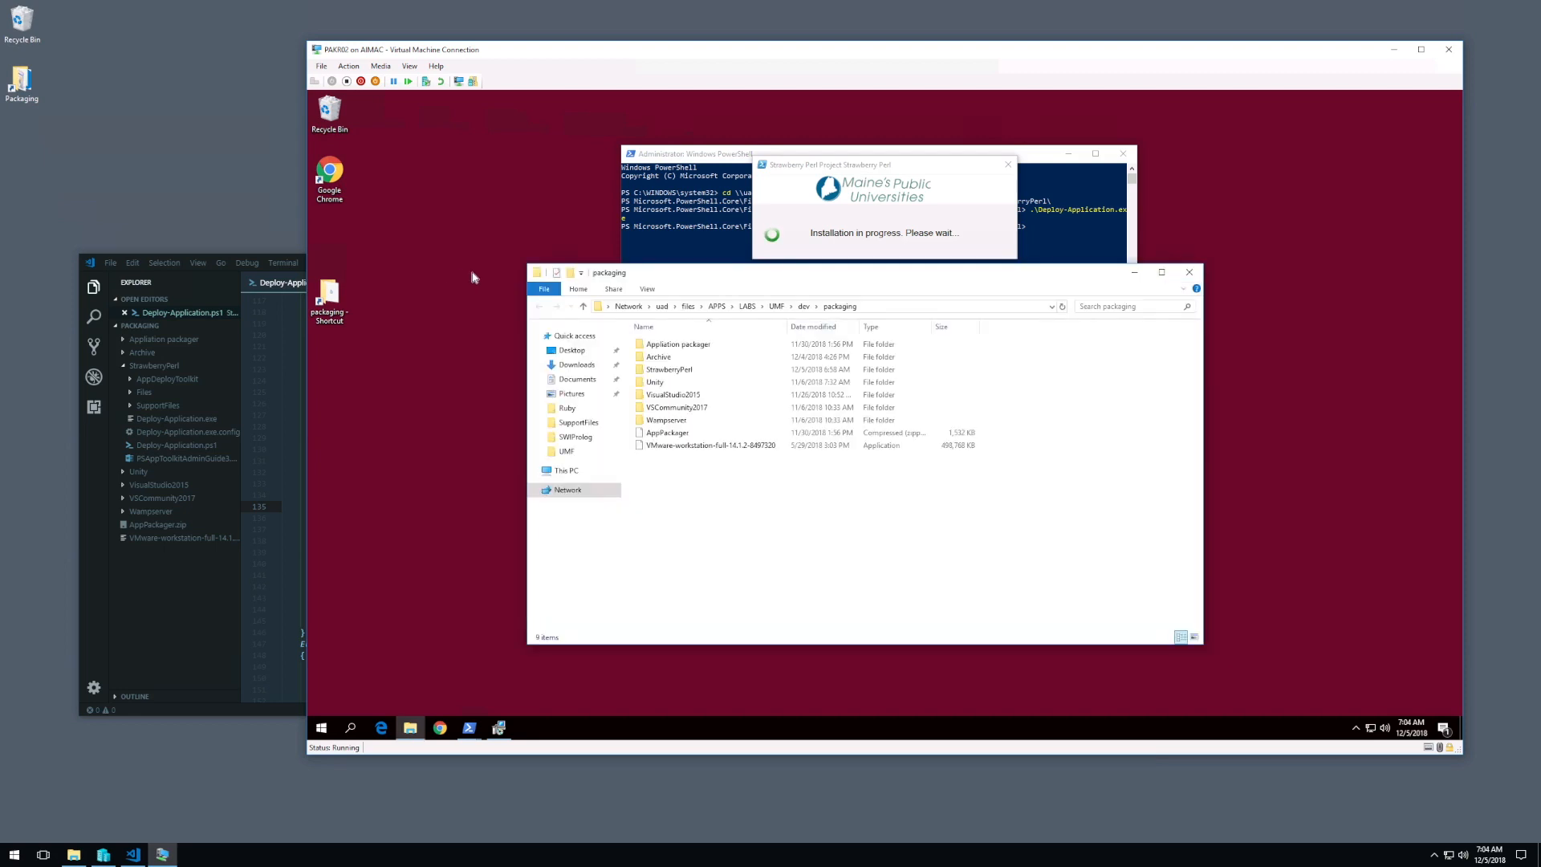
pyautogui.moveTo(704, 276); pyautogui.dragTo(509, 203)
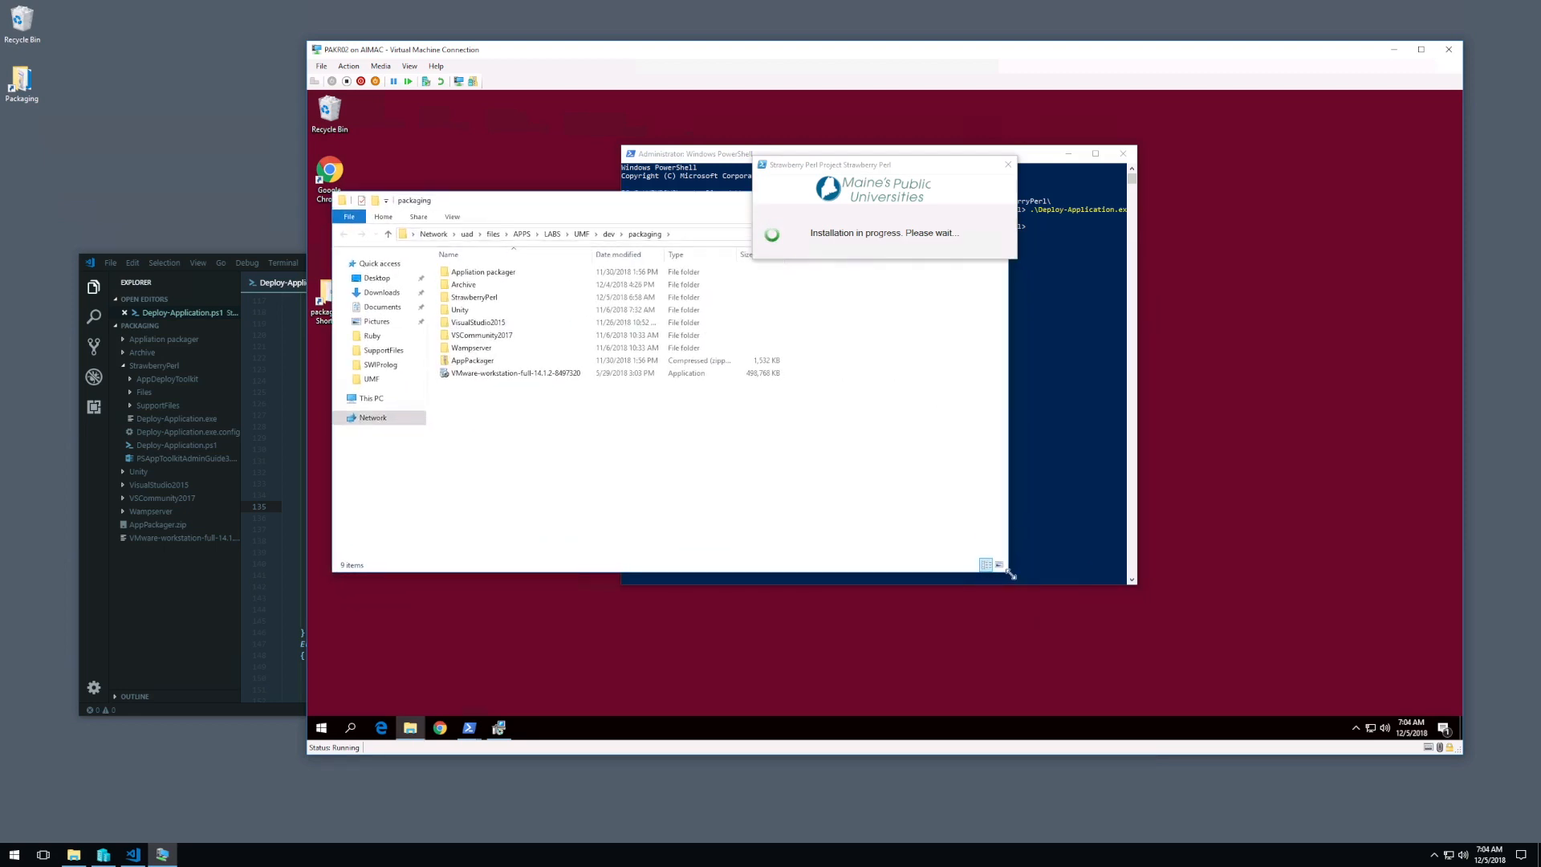
pyautogui.moveTo(988, 586); pyautogui.dragTo(713, 650)
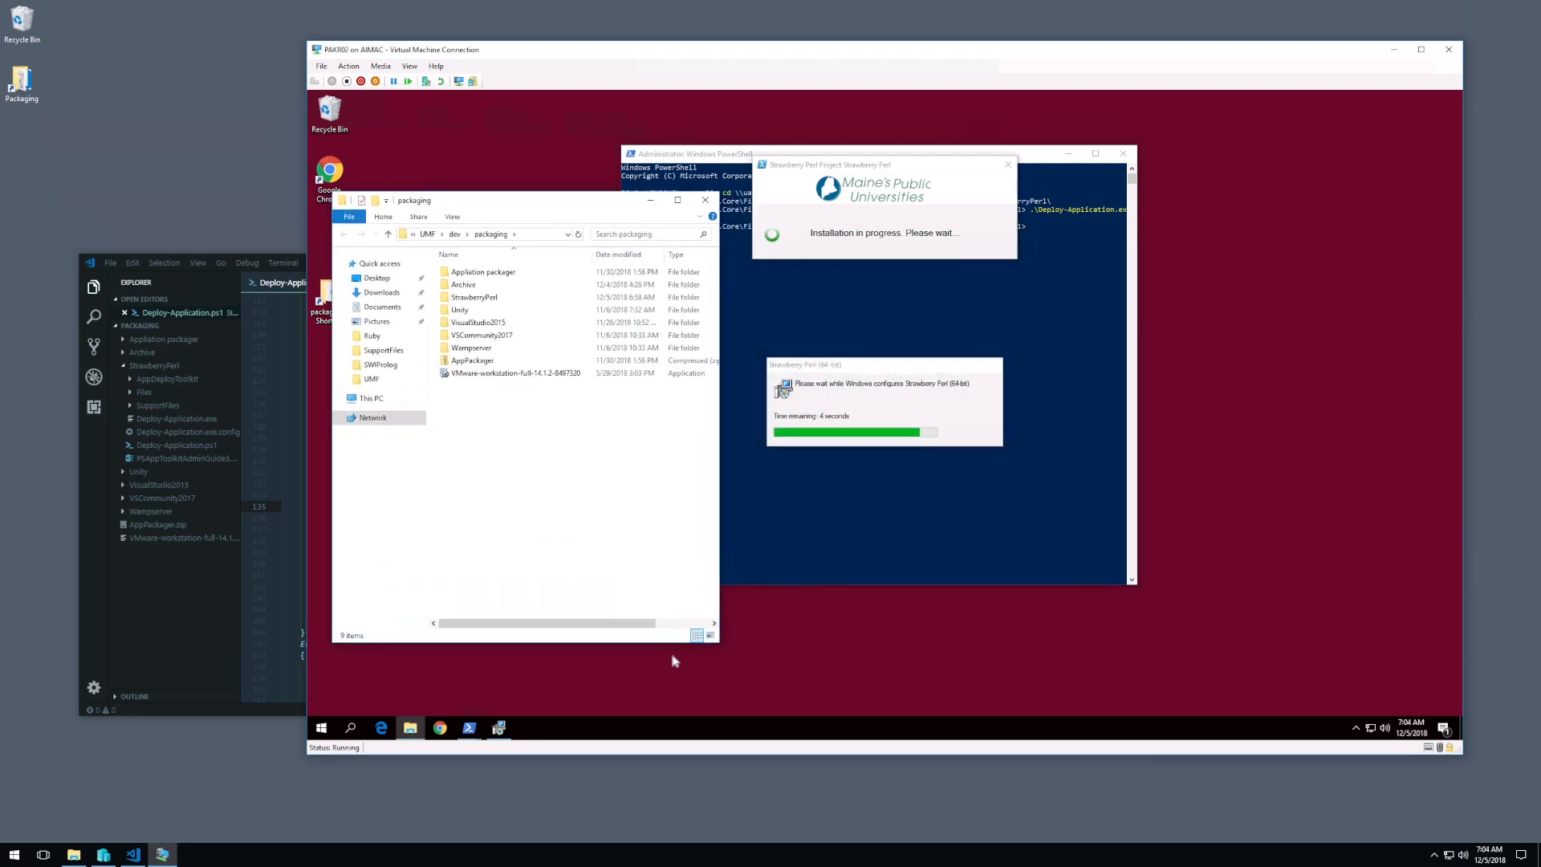
pyautogui.doubleClick(474, 297)
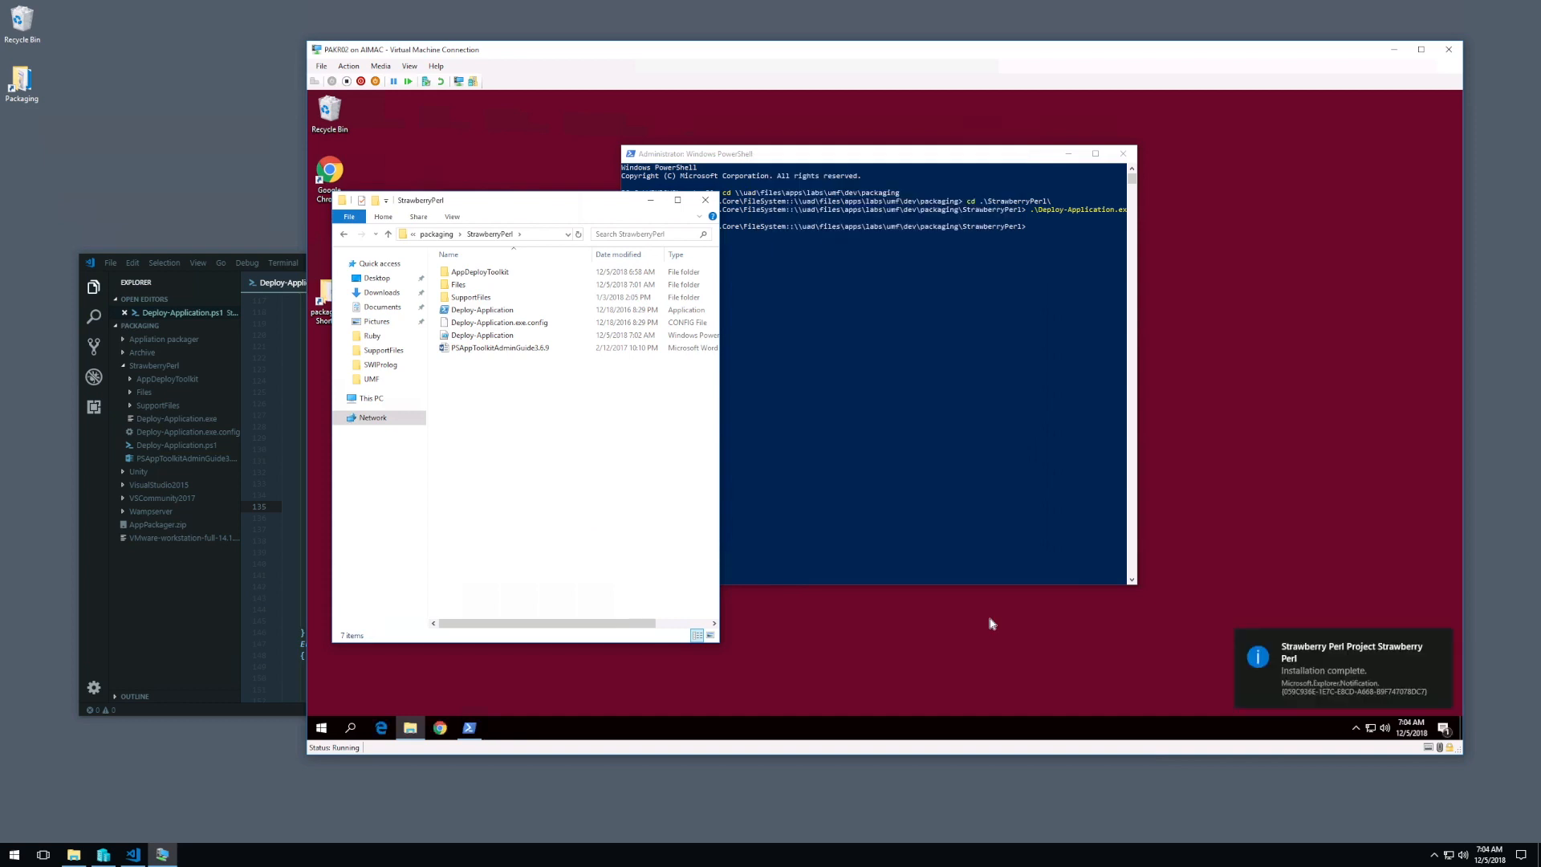
# Step: Check the virtual machine's recently added programs for Strawberry Perl entries and return to the StrawberryPerl folder
pyautogui.click(321, 728)
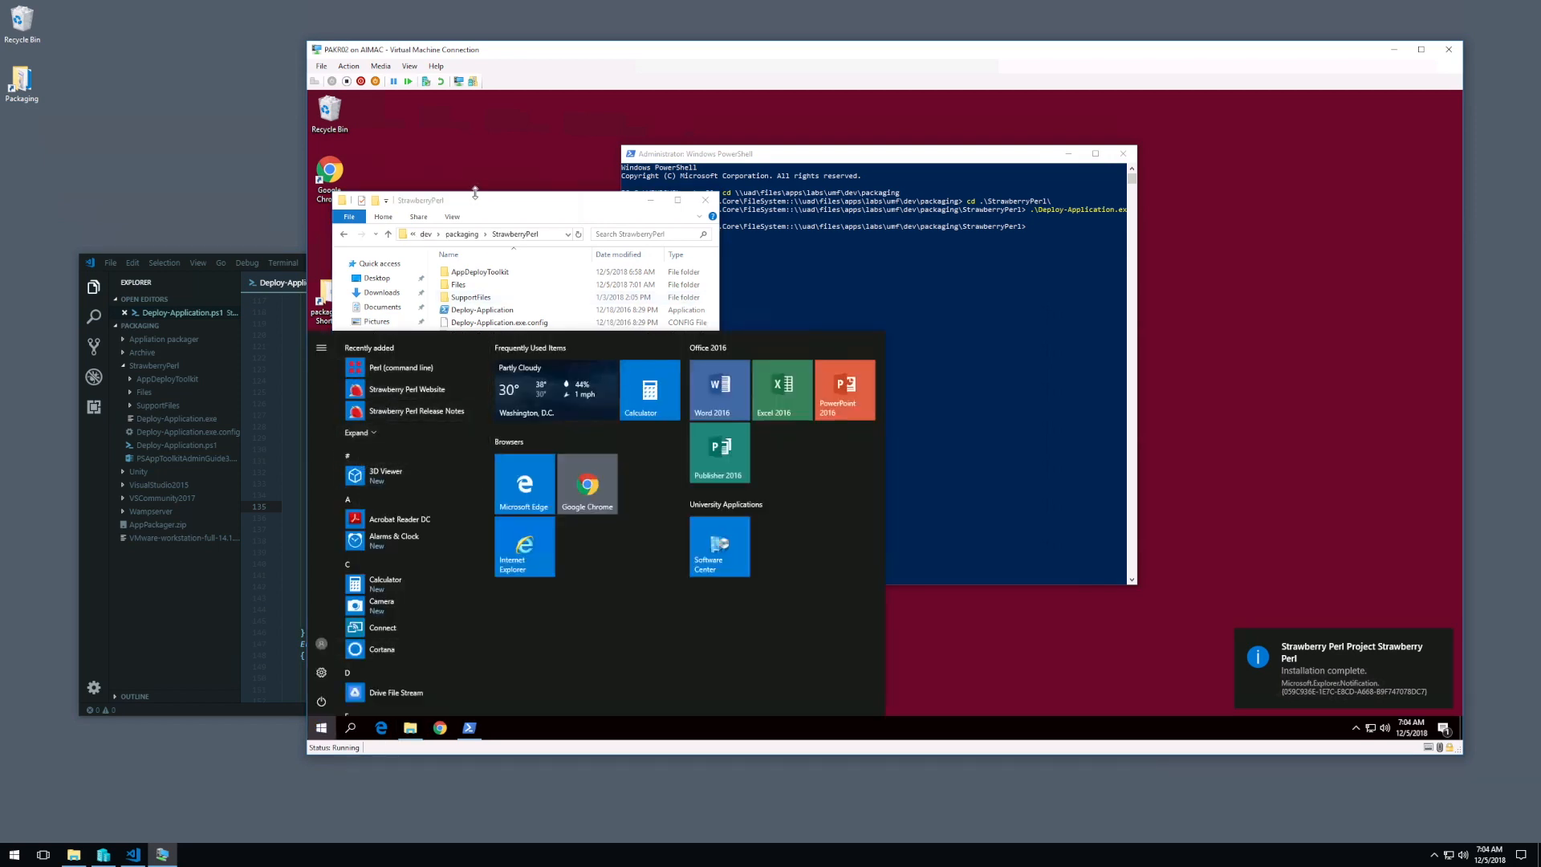
pyautogui.click(509, 202)
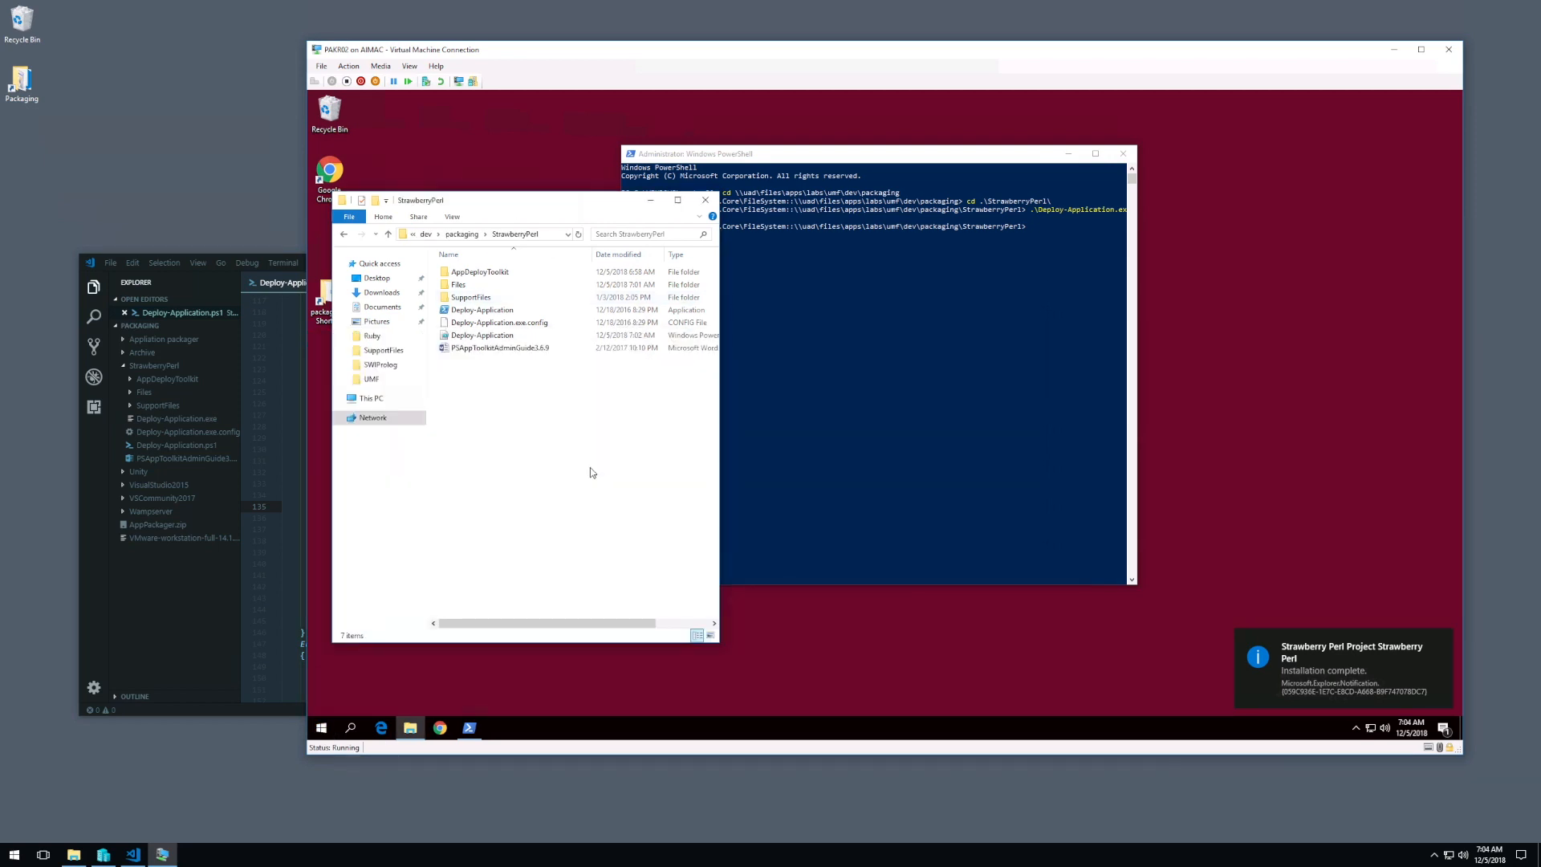
# Step: Launch regedit in the virtual machine and allow Registry Editor to make changes
pyautogui.press('super+r')
pyautogui.write('regedit')
pyautogui.press('Return')
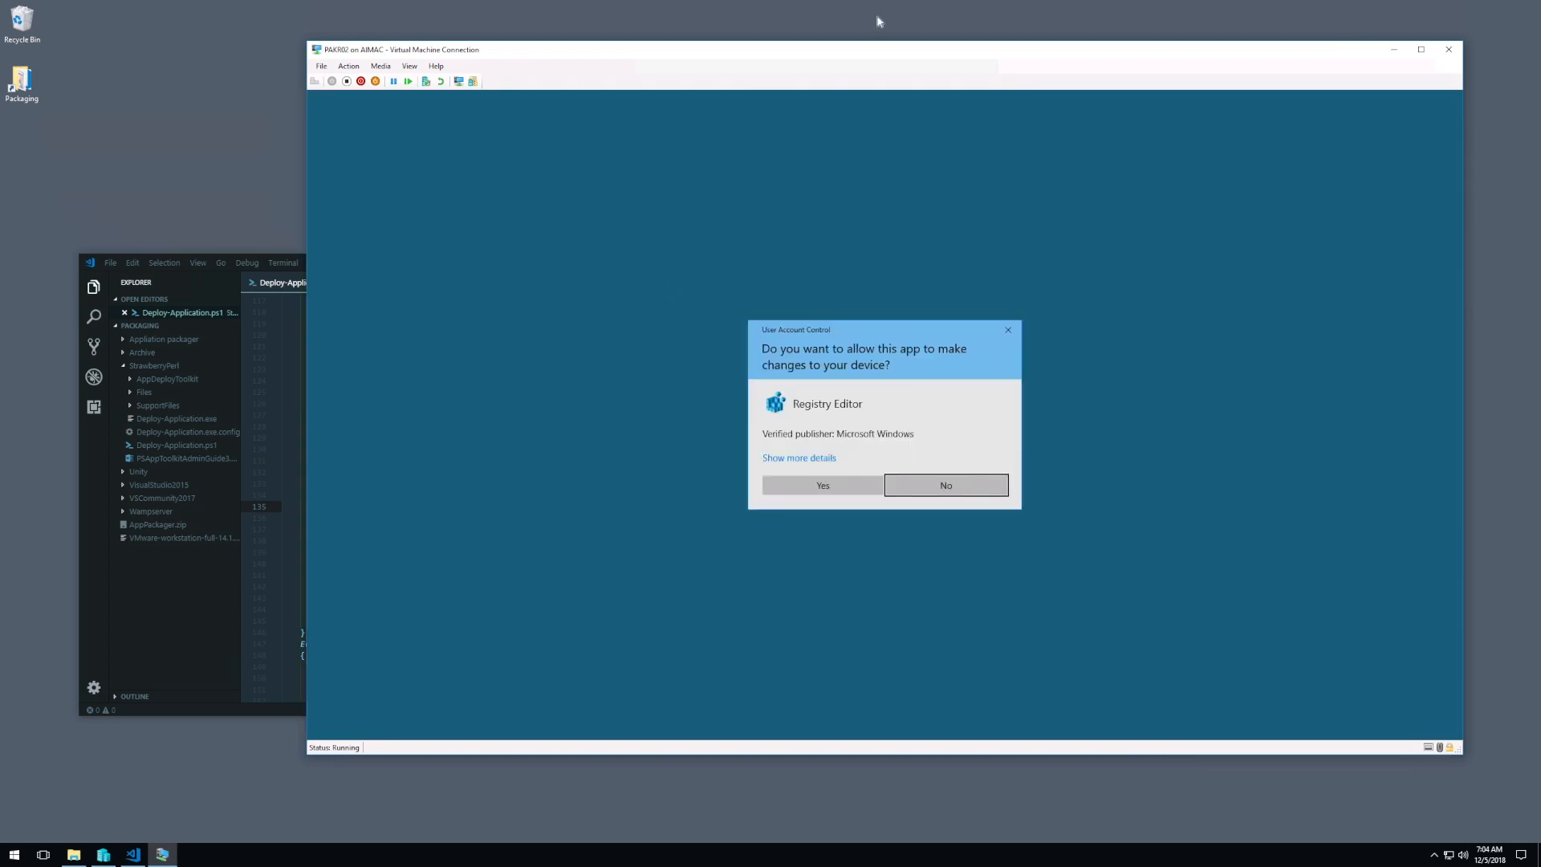
pyautogui.click(841, 490)
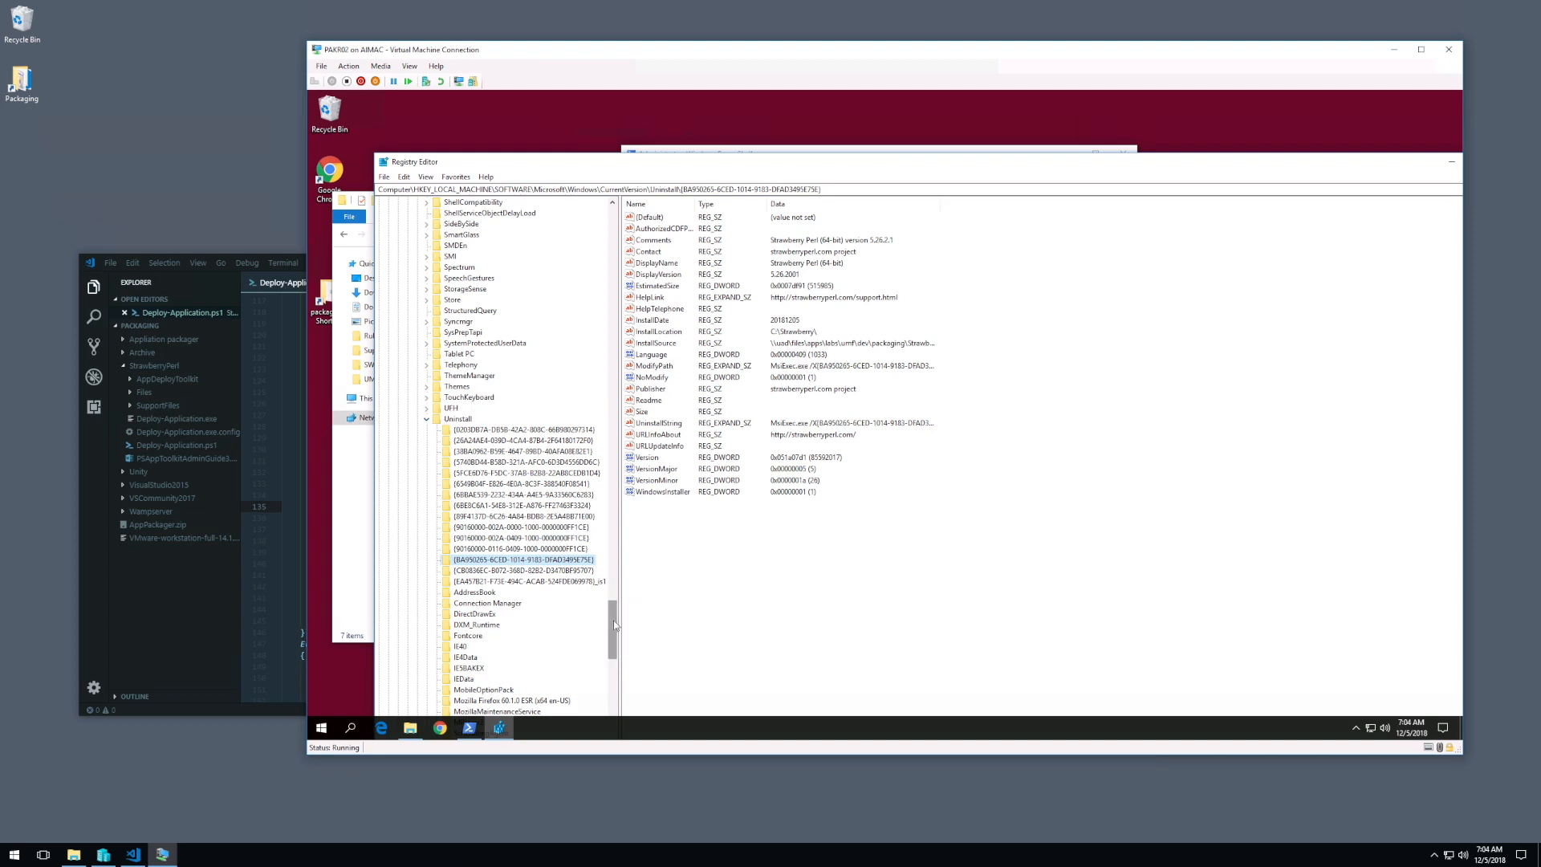
# Step: Locate the Strawberry Perl key under HKEY_LOCAL_MACHINE\SOFTWARE\Microsoft\Windows\CurrentVersion\Uninstall, enlarging the window and widening the key tree
pyautogui.click(486, 549)
pyautogui.click(486, 559)
pyautogui.scroll(-1, 615, 636)
pyautogui.moveTo(718, 70); pyautogui.dragTo(634, 195)
pyautogui.moveTo(489, 151); pyautogui.dragTo(527, 91)
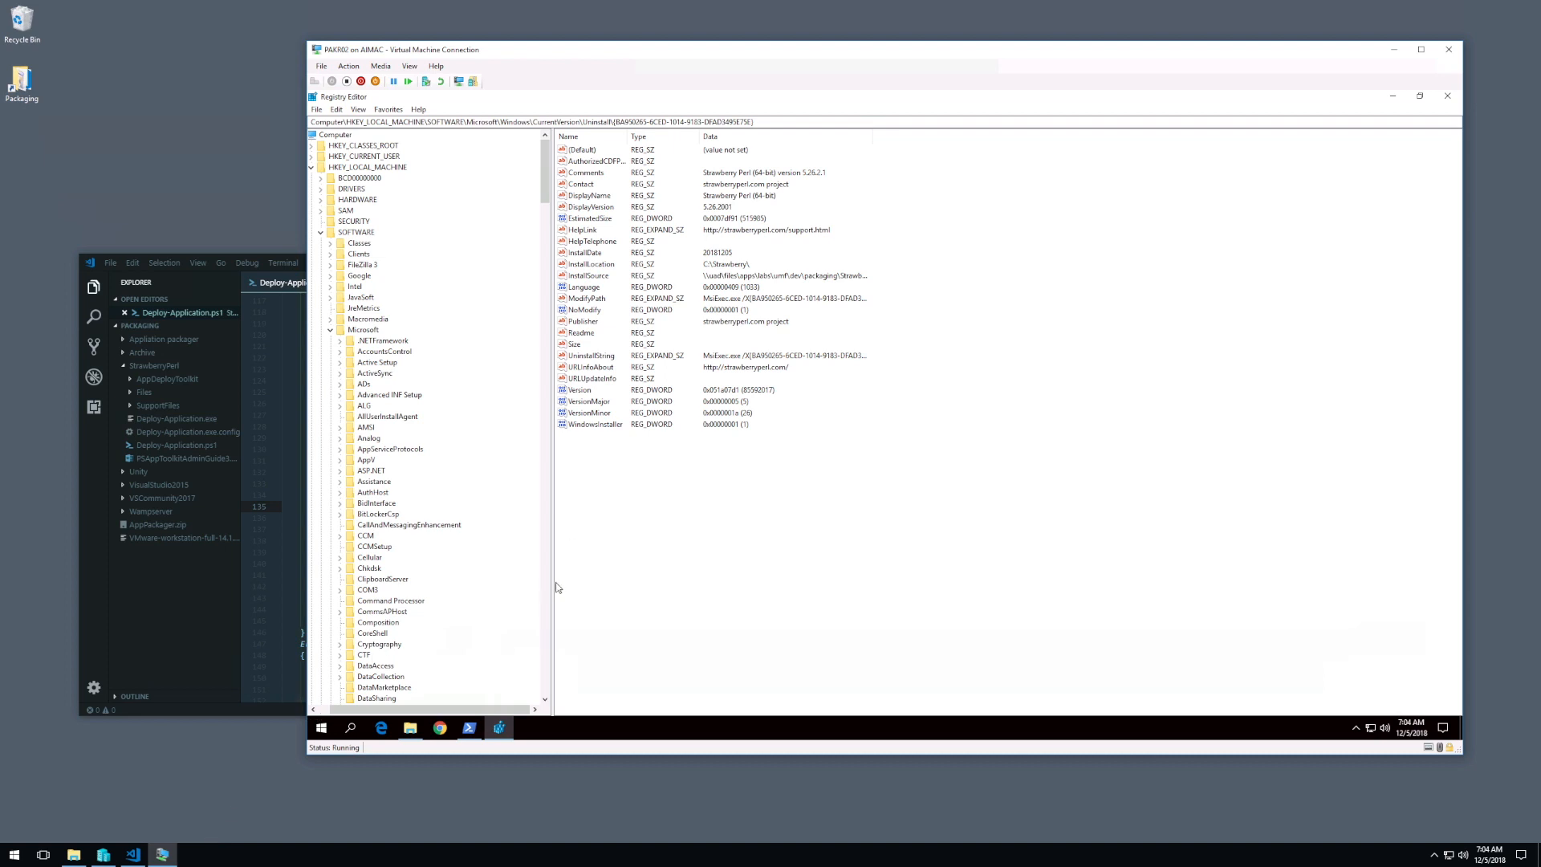
pyautogui.moveTo(553, 583); pyautogui.dragTo(599, 582)
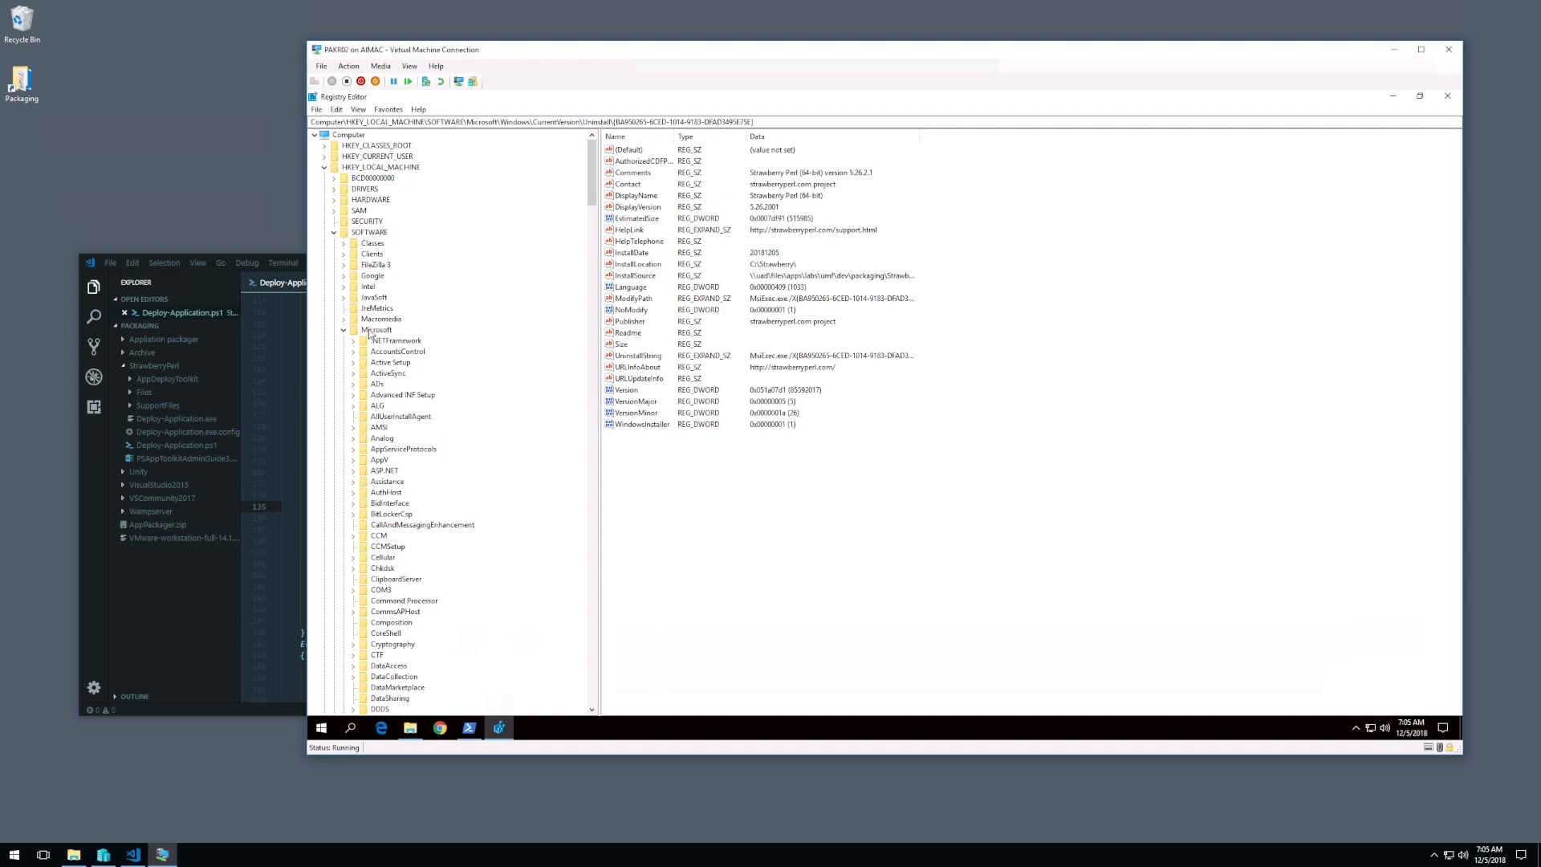
pyautogui.moveTo(591, 191); pyautogui.dragTo(572, 452)
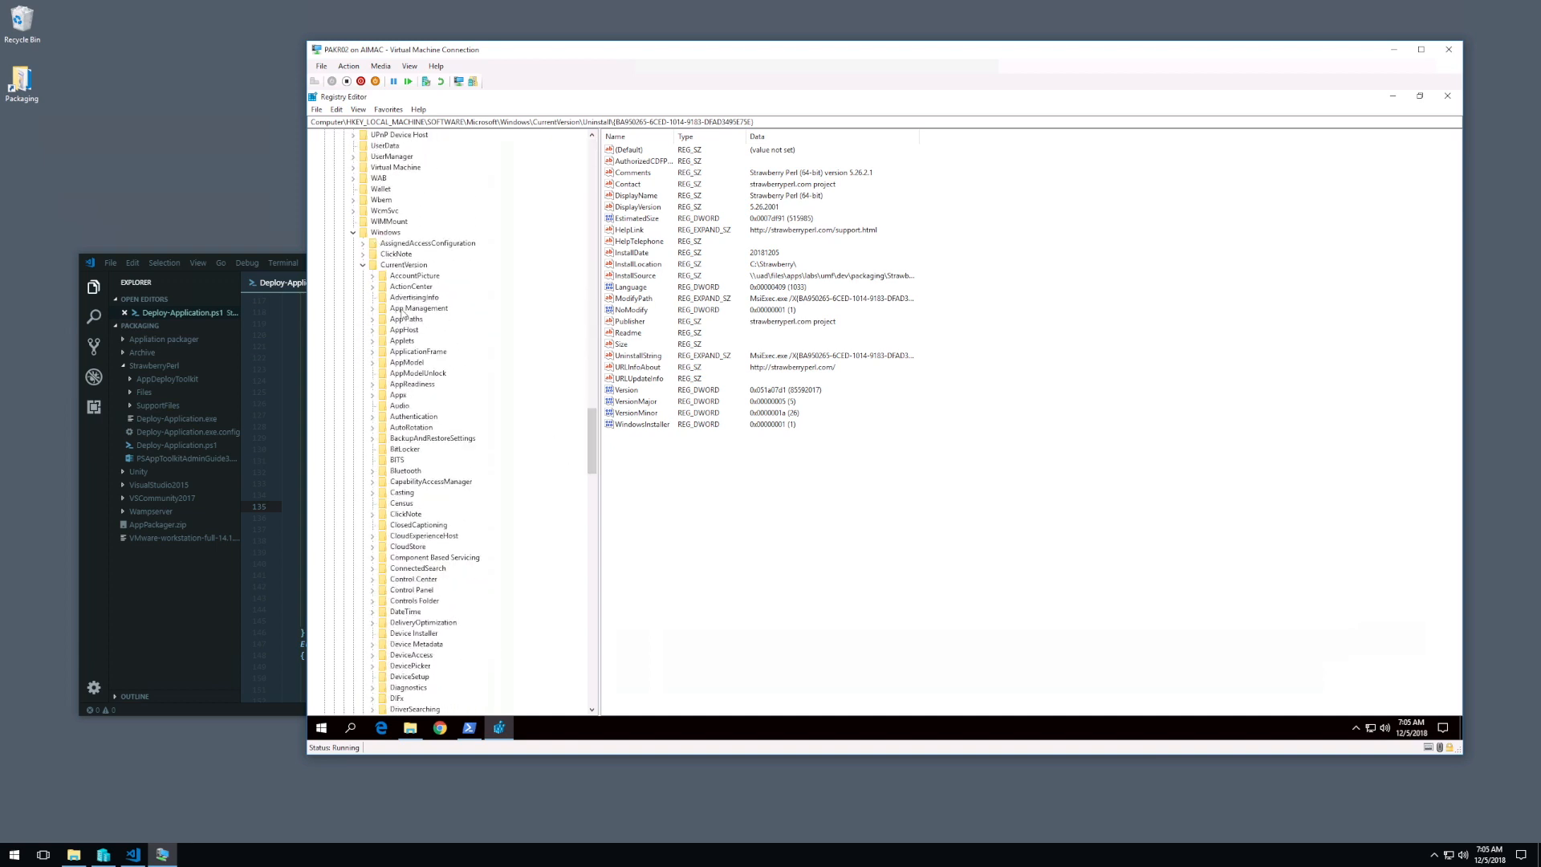
pyautogui.scroll(-1, 429, 297)
pyautogui.moveTo(594, 441); pyautogui.dragTo(571, 592)
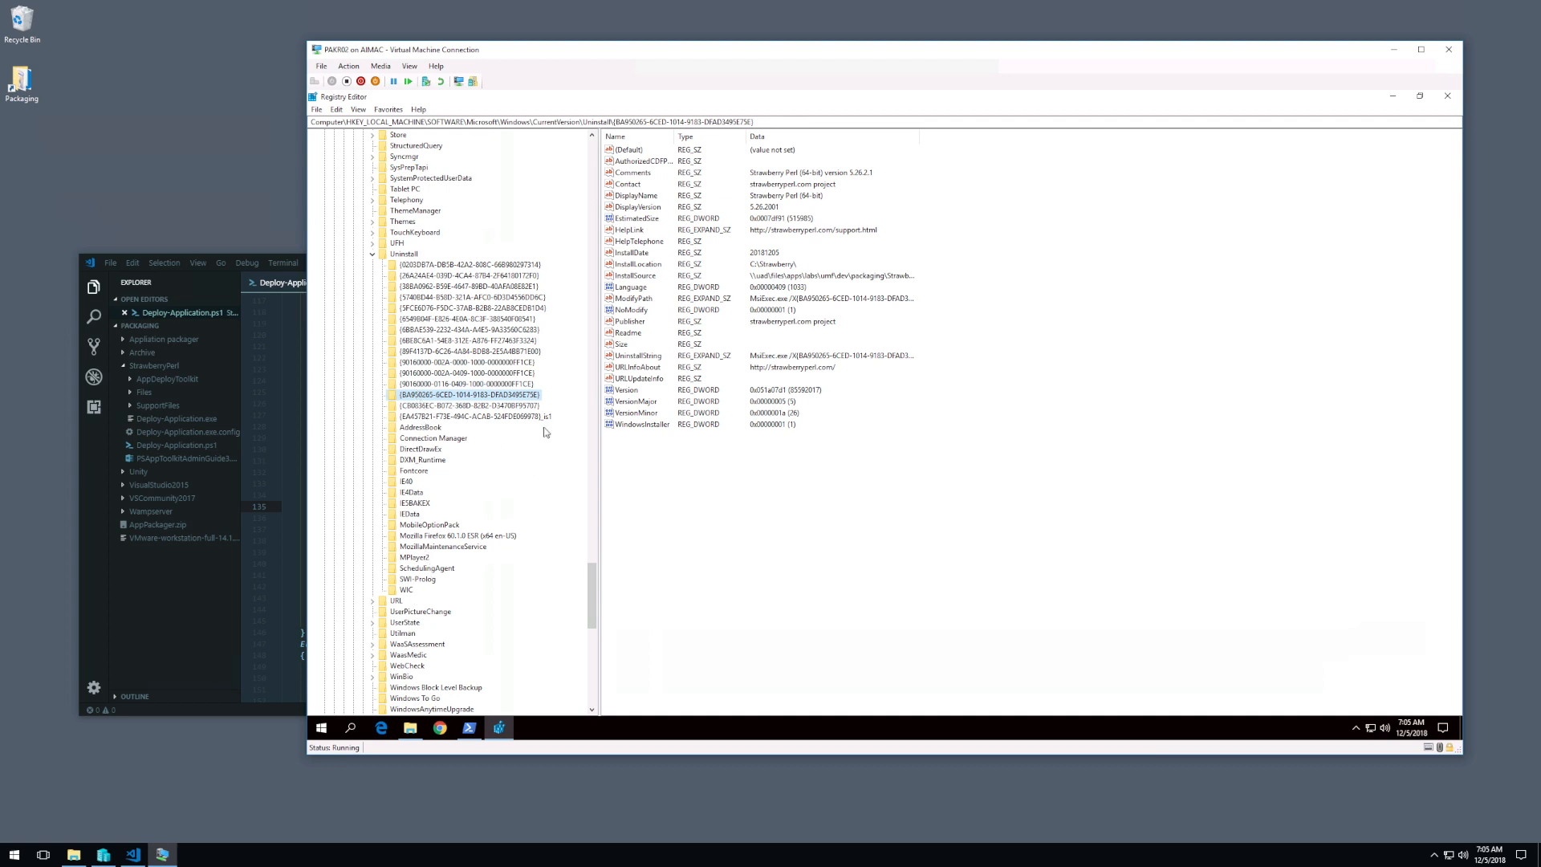
# Step: Export the selected Strawberry Perl key as uninstall into the SupportFiles folder of packaging\StrawberryPerl
pyautogui.rightClick(482, 399)
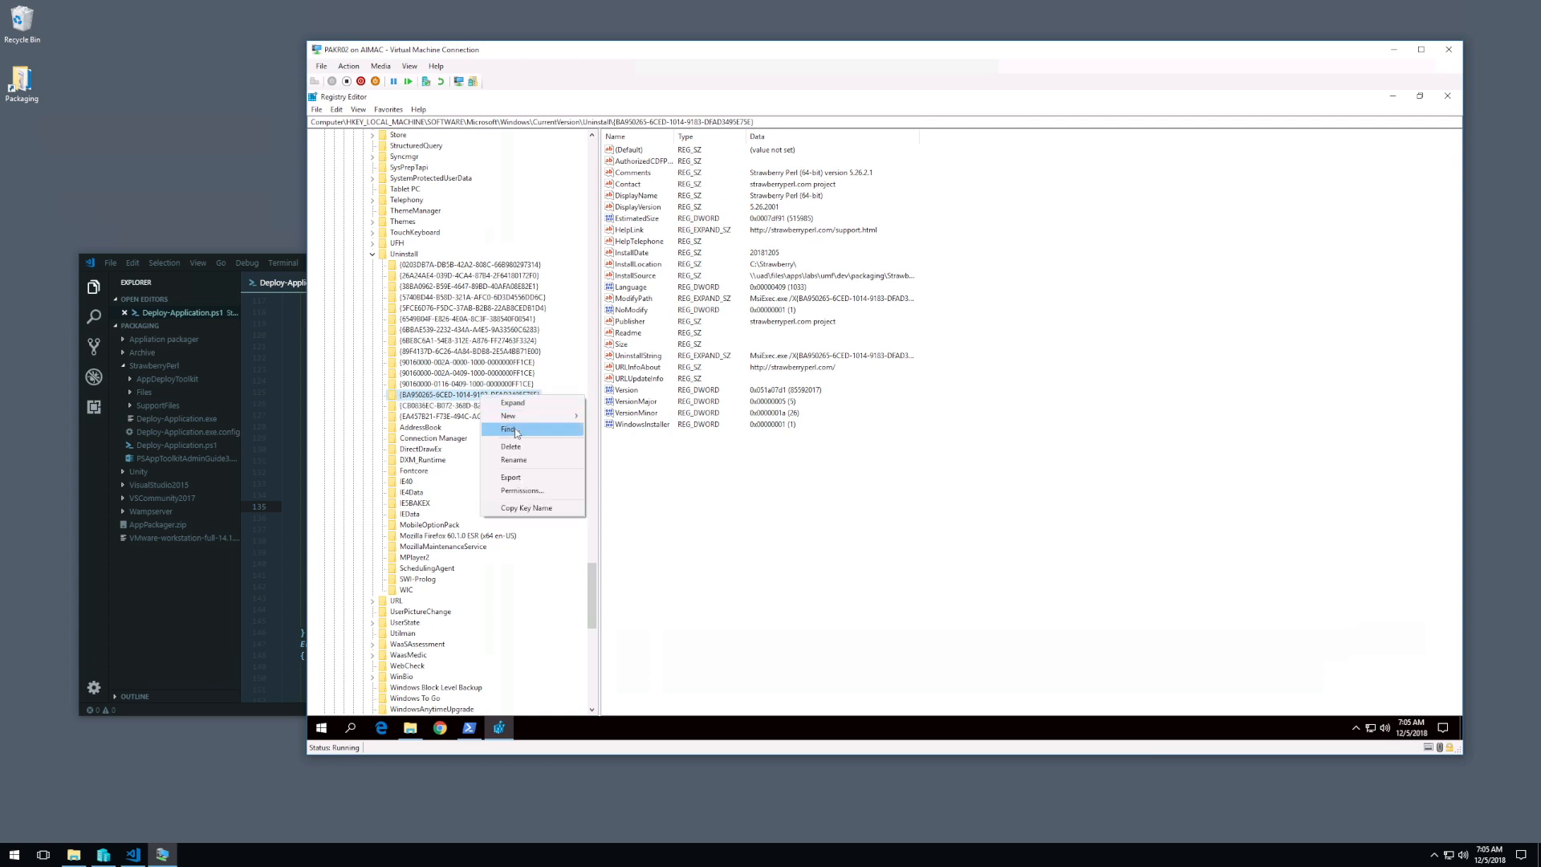
pyautogui.click(527, 479)
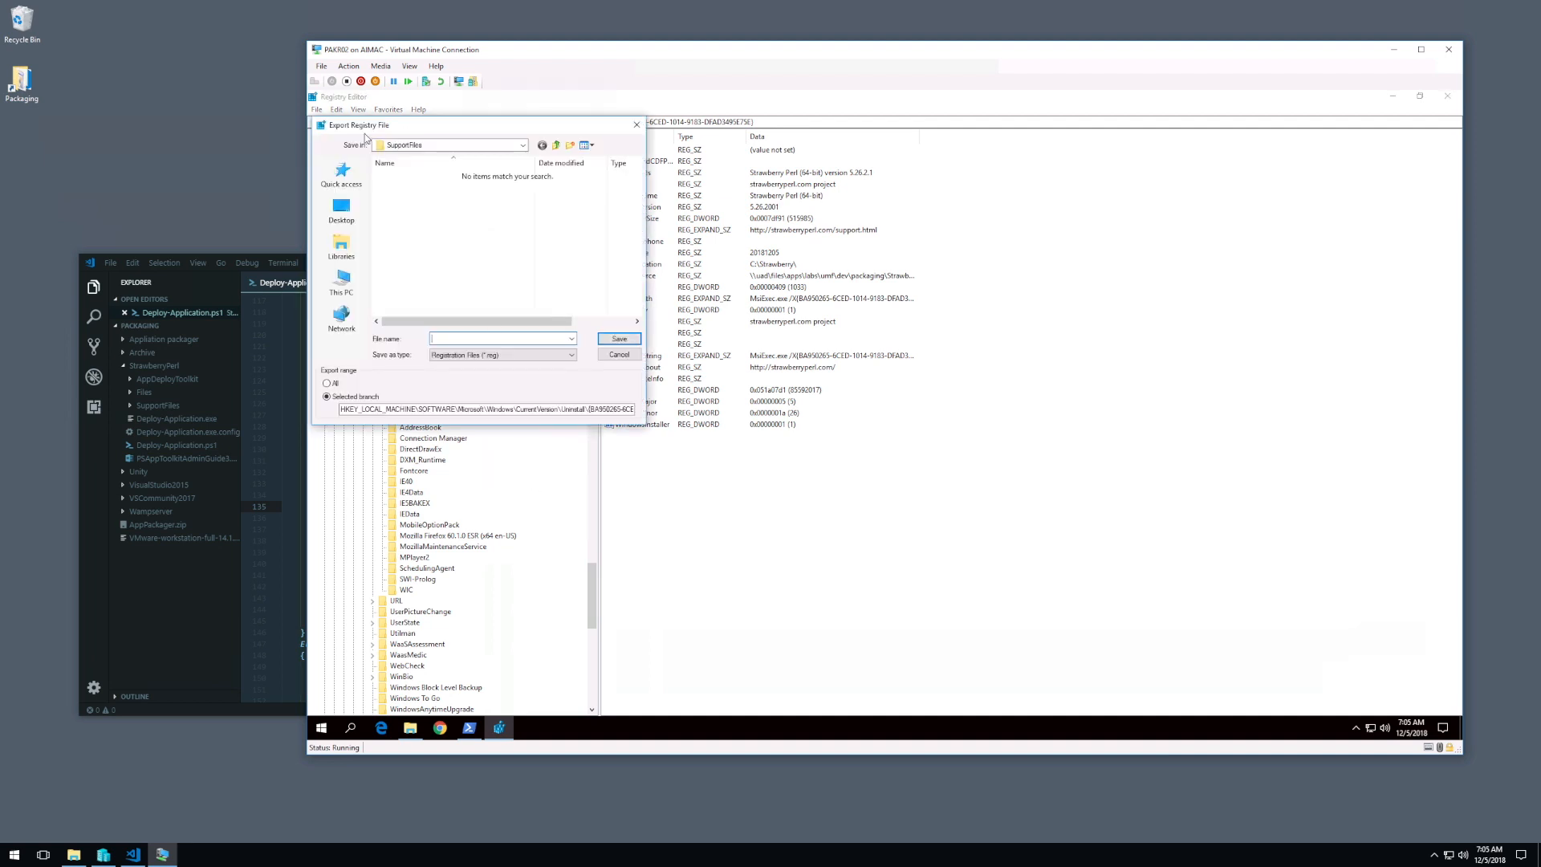
pyautogui.click(341, 208)
pyautogui.click(440, 240)
pyautogui.click(440, 239)
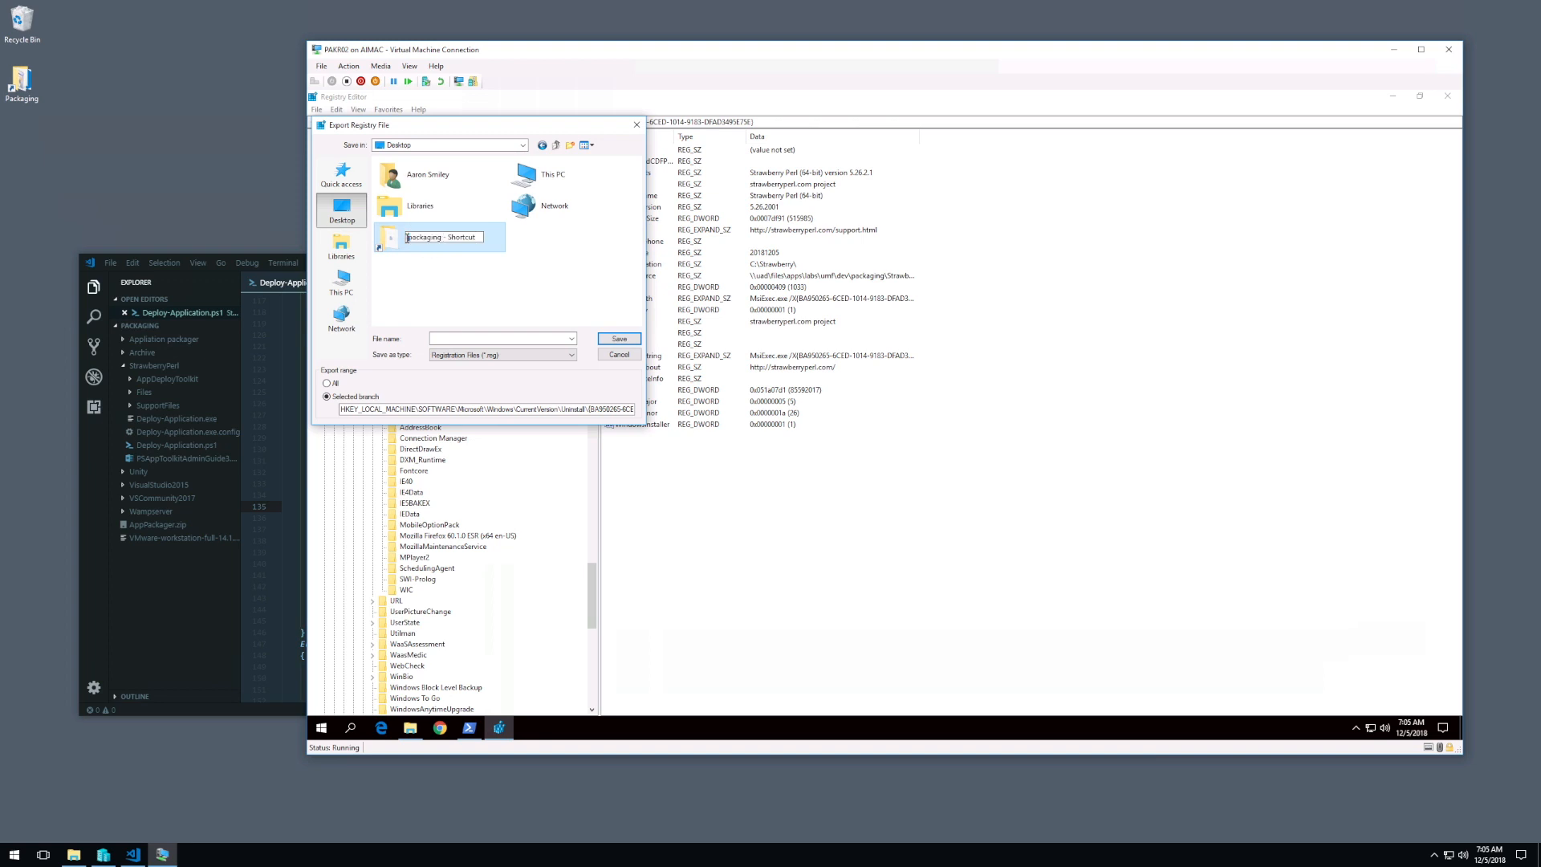
pyautogui.doubleClick(402, 243)
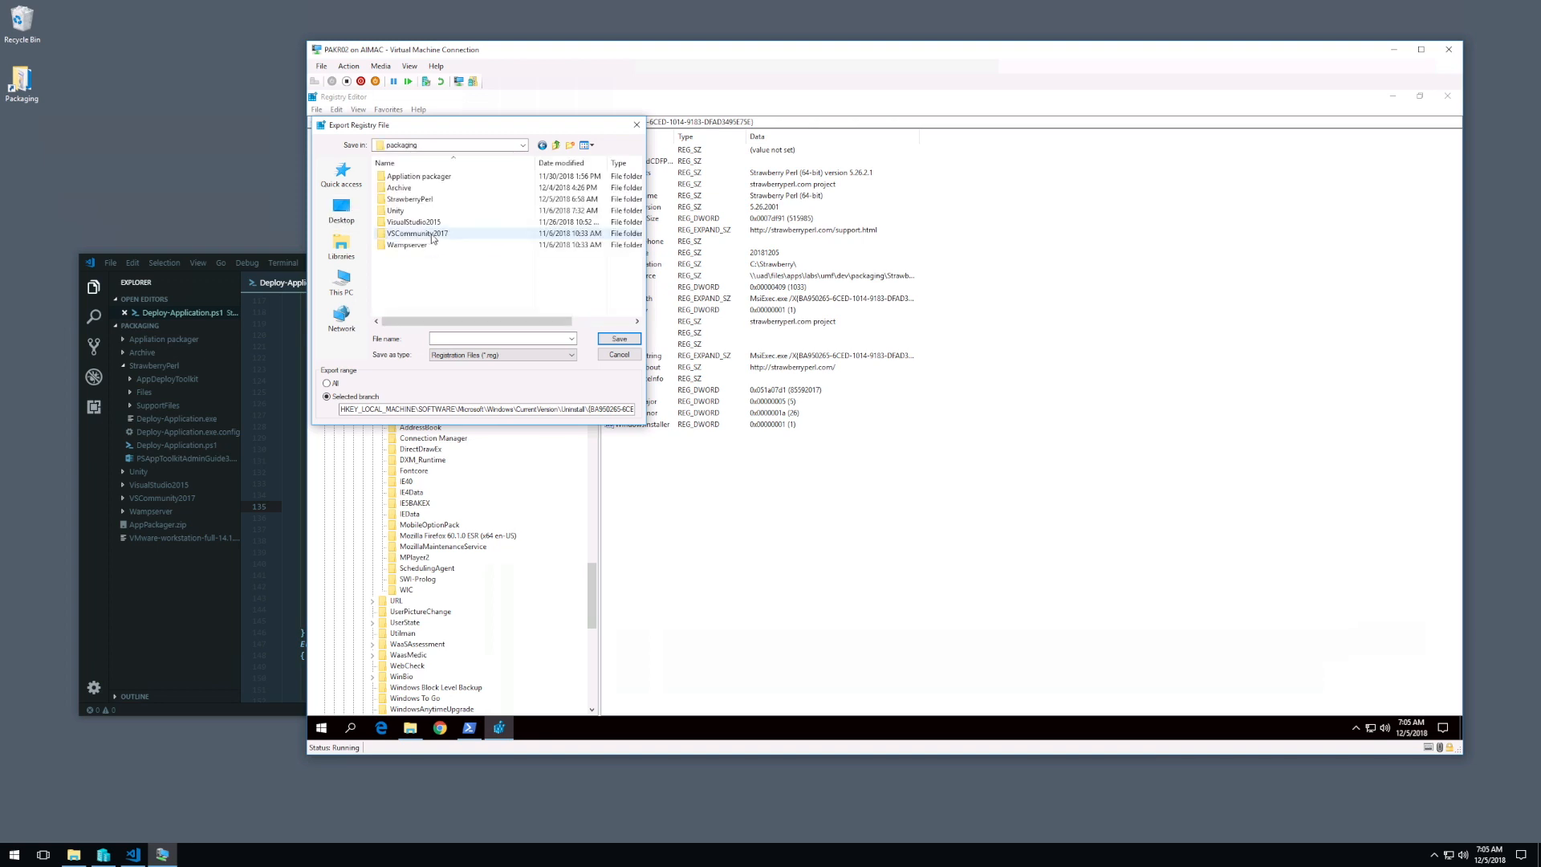
pyautogui.doubleClick(411, 200)
pyautogui.click(404, 200)
pyautogui.doubleClick(405, 201)
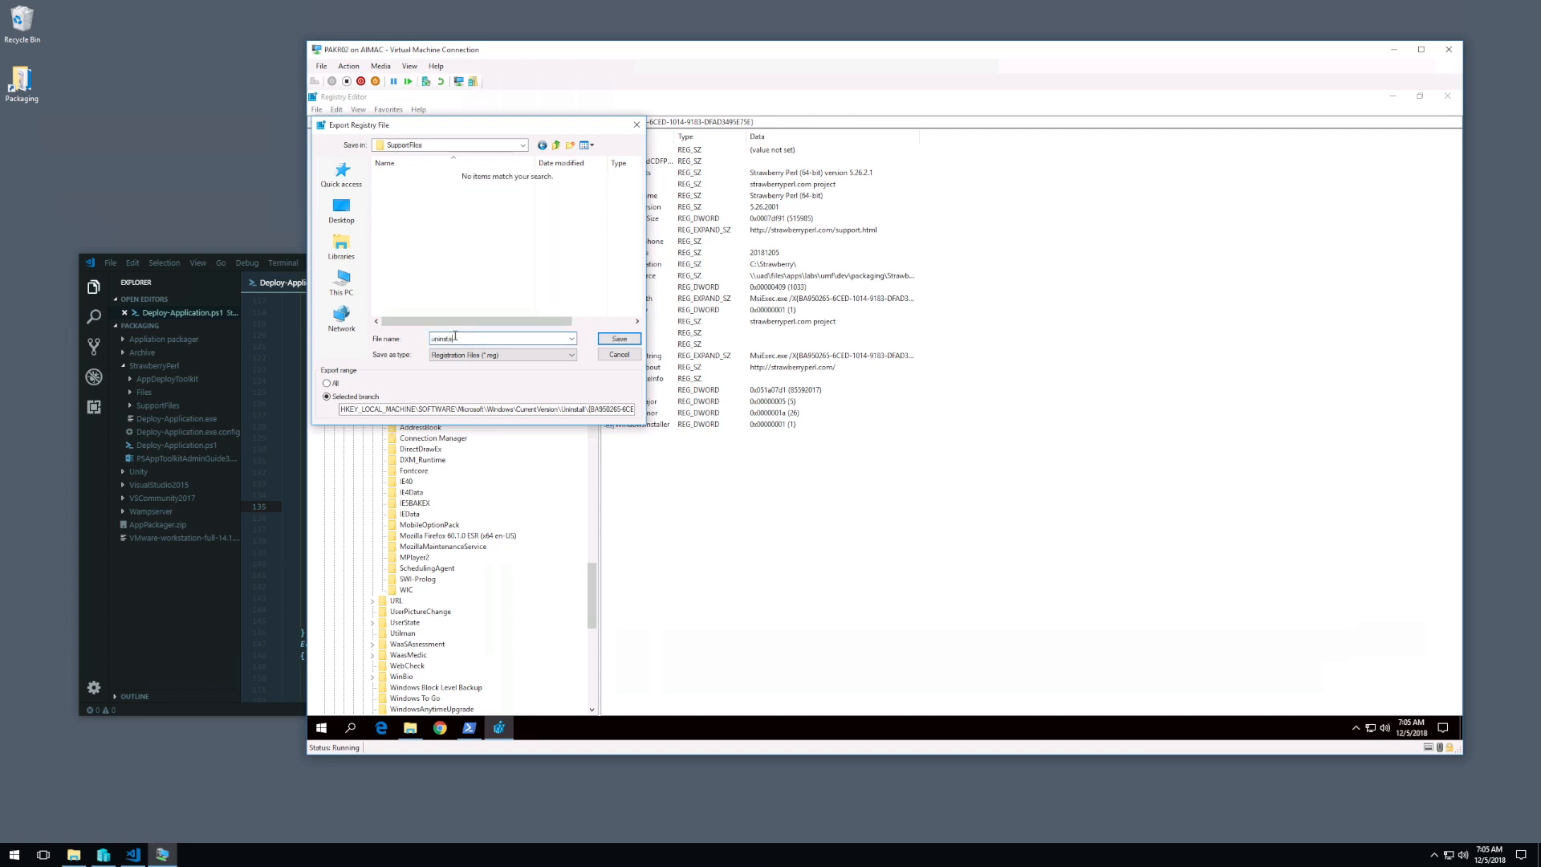
pyautogui.click(455, 338)
pyautogui.write('uninstall')
pyautogui.press('Return')
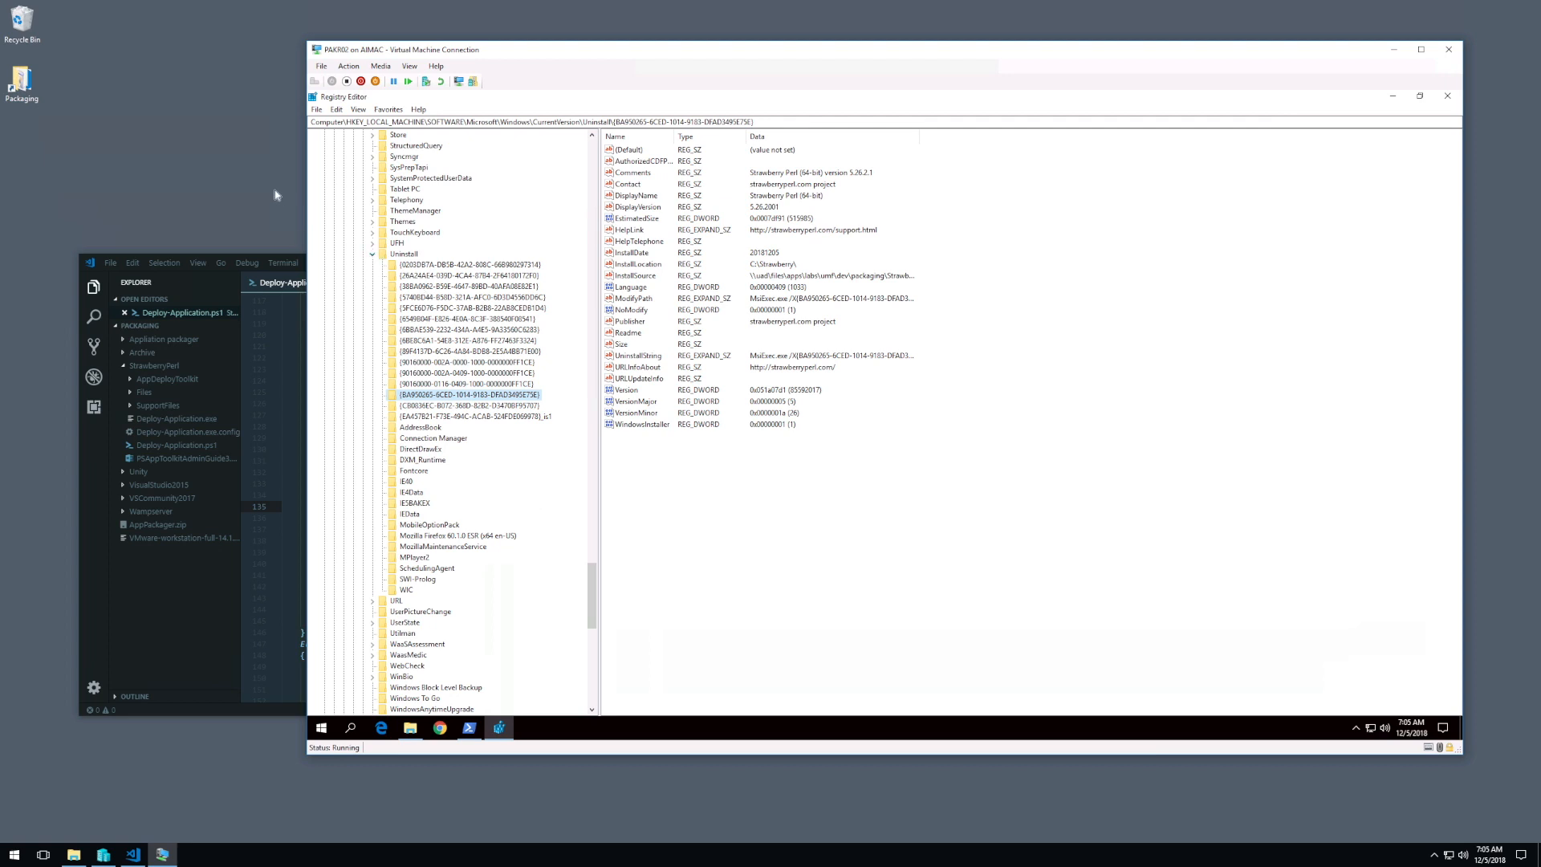
# Step: Collapse the SOFTWARE branch under HKEY_LOCAL_MACHINE, reopen it, and expand its WOW6432Node key
pyautogui.moveTo(592, 622); pyautogui.dragTo(592, 143)
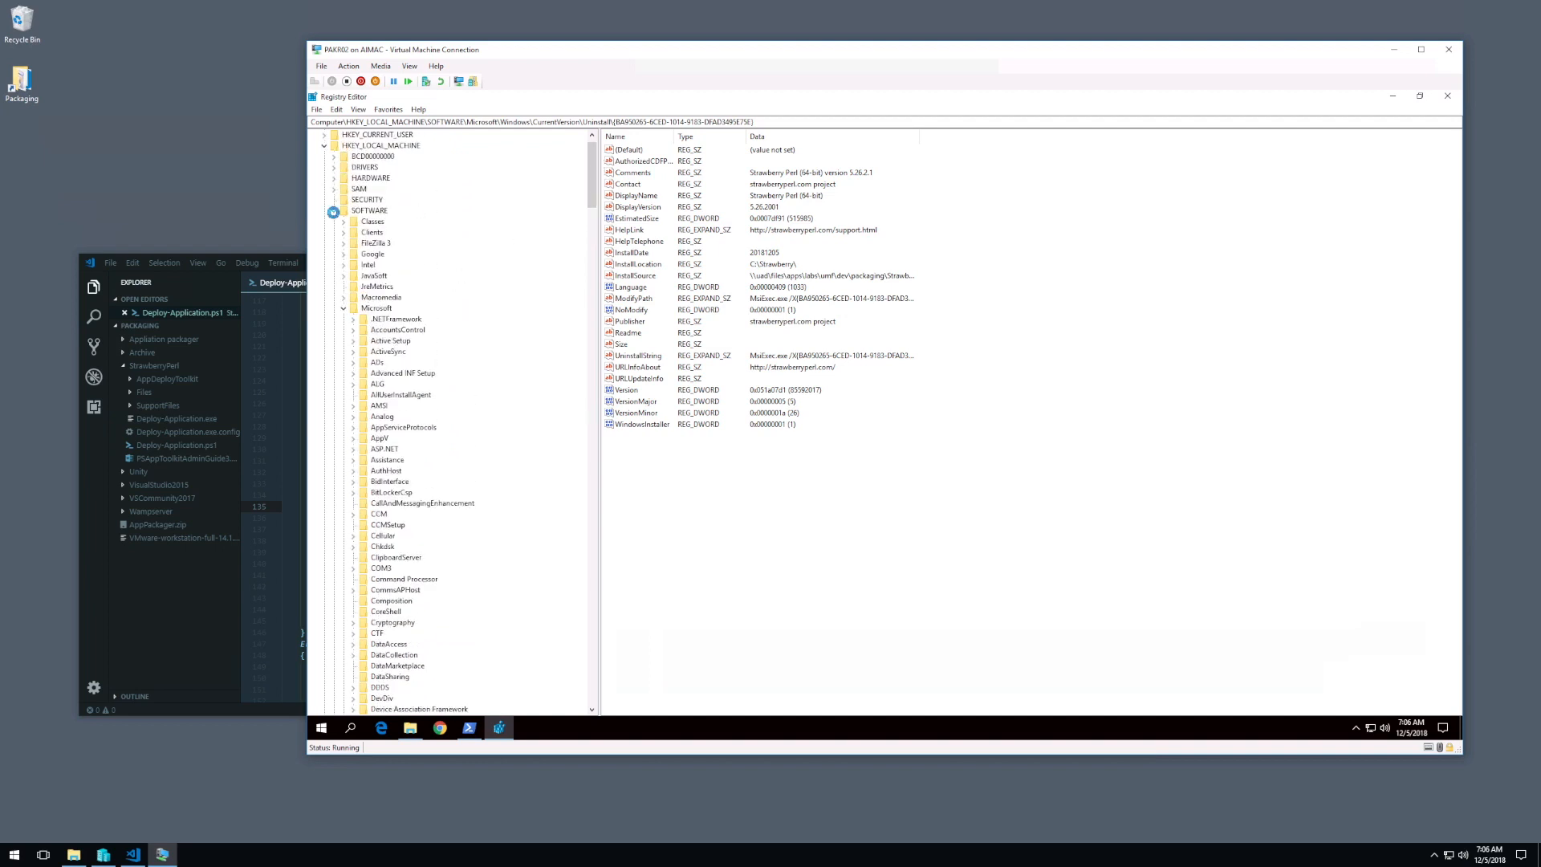
pyautogui.click(333, 212)
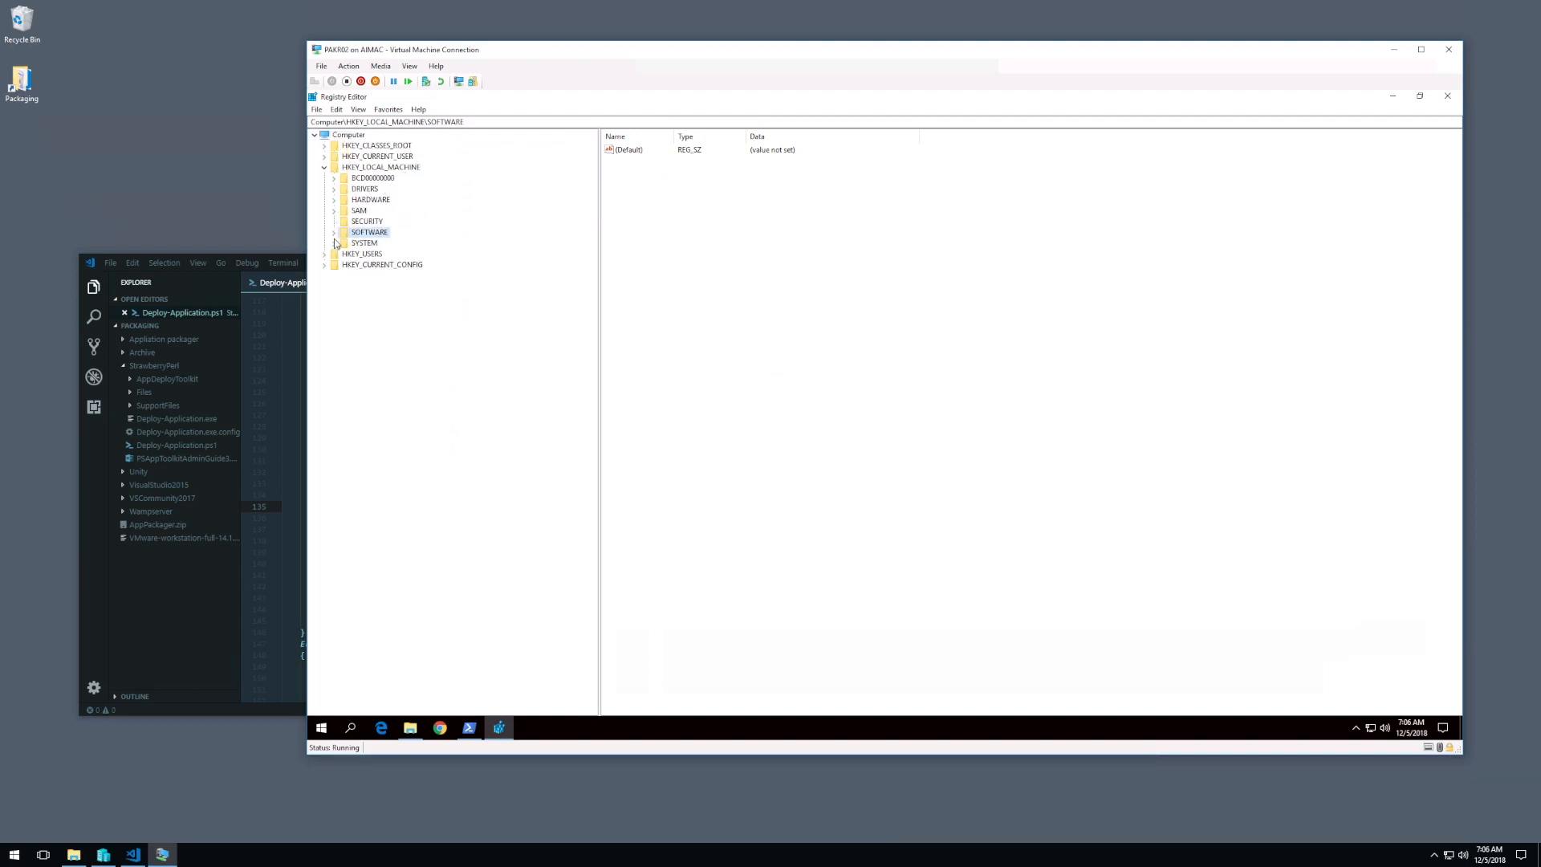
pyautogui.click(333, 233)
pyautogui.click(344, 233)
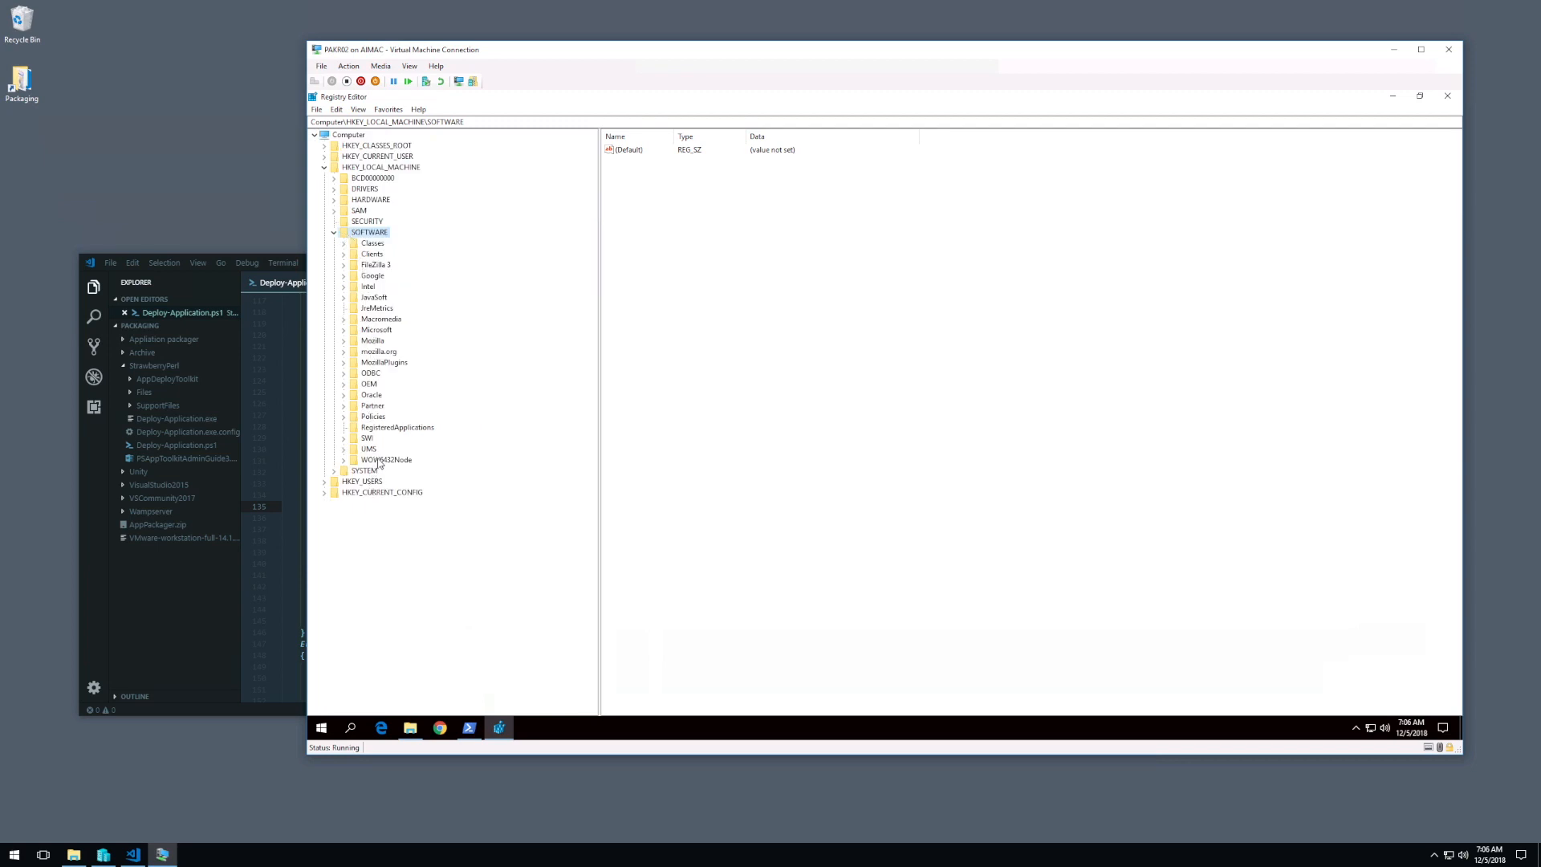
pyautogui.click(343, 460)
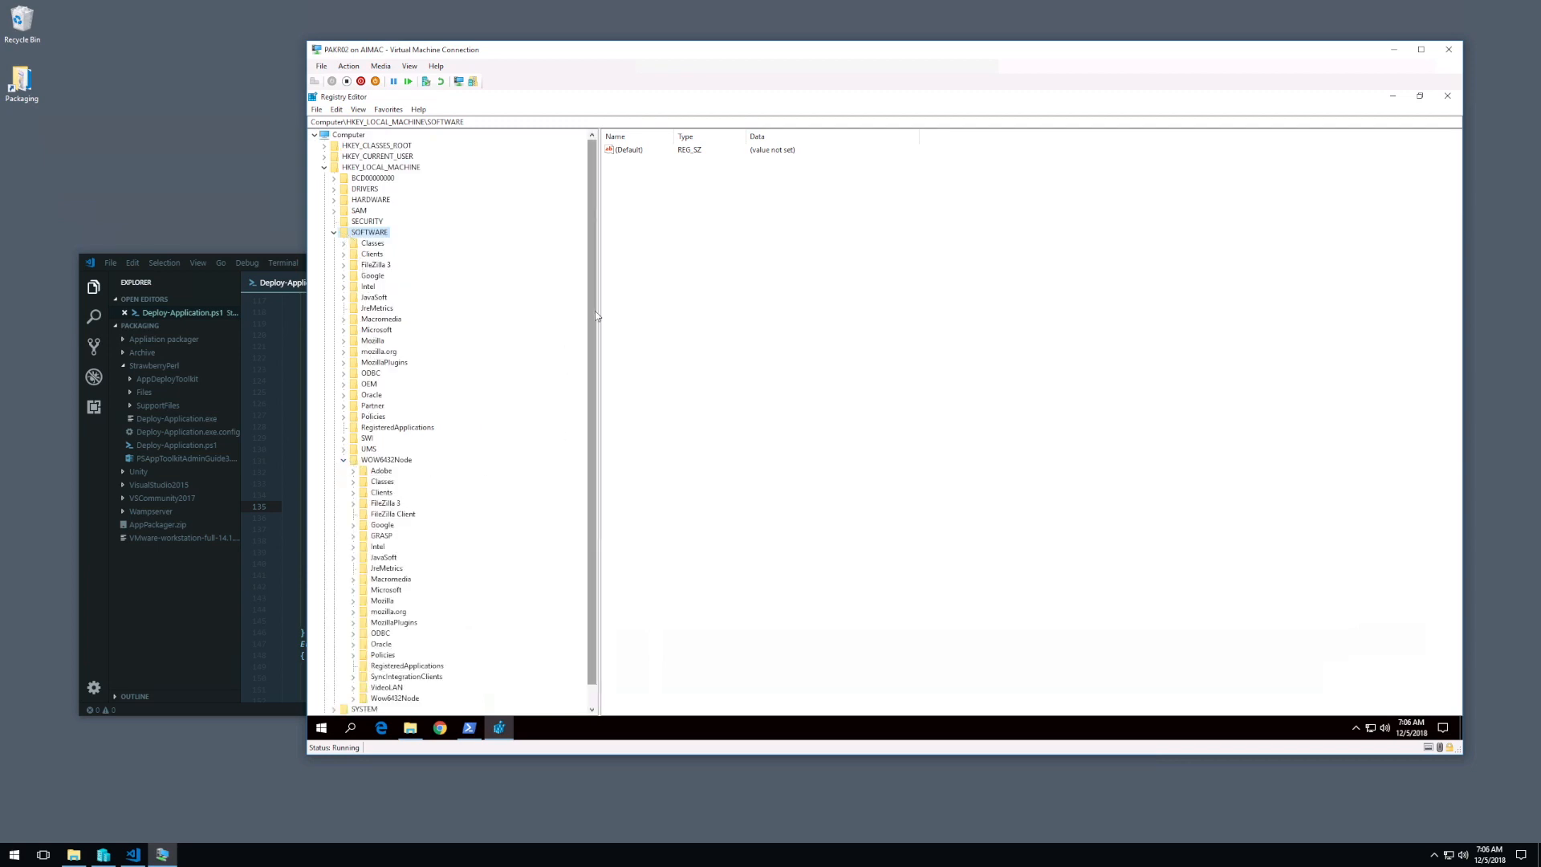
pyautogui.moveTo(595, 311); pyautogui.dragTo(586, 371)
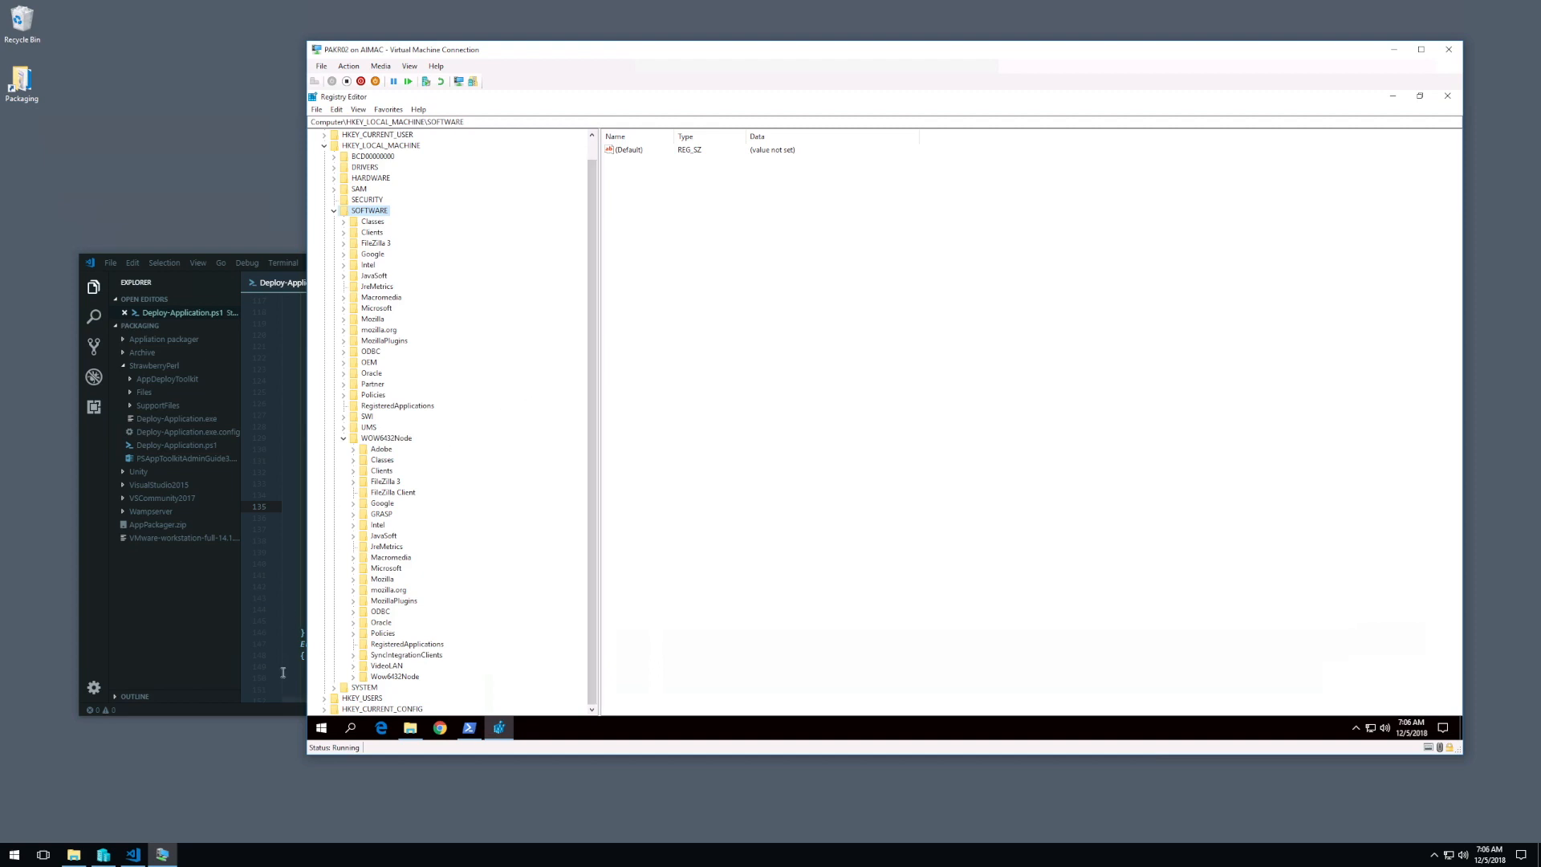
# Step: Expand Microsoft\Windows\CurrentVersion\Uninstall under WOW6432Node to list the 32-bit uninstall keys
pyautogui.click(352, 568)
pyautogui.scroll(-4, 378, 570)
pyautogui.scroll(-20, 386, 571)
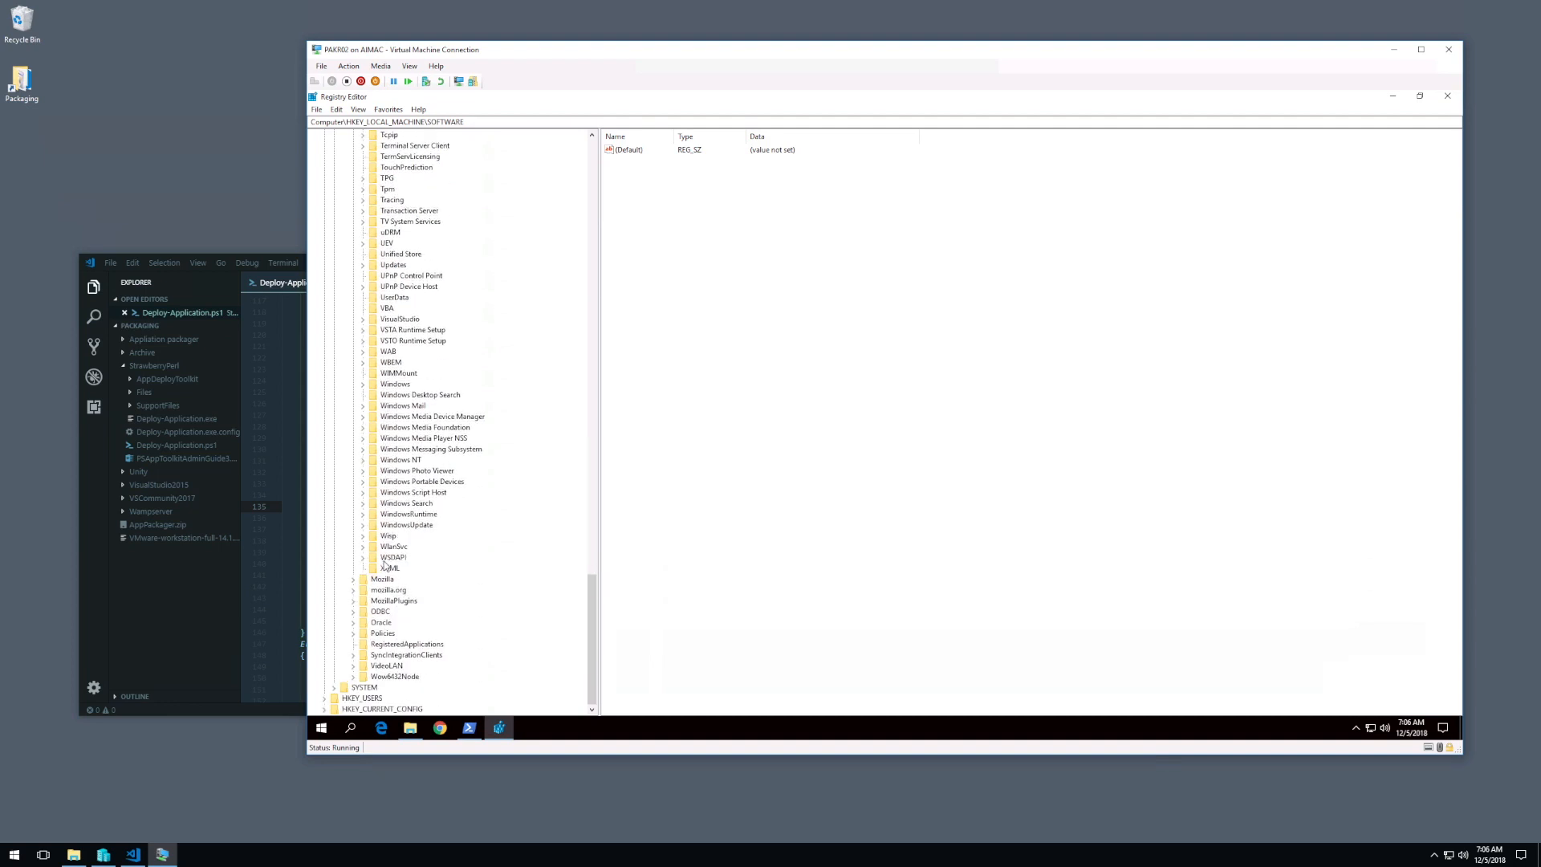
pyautogui.click(363, 385)
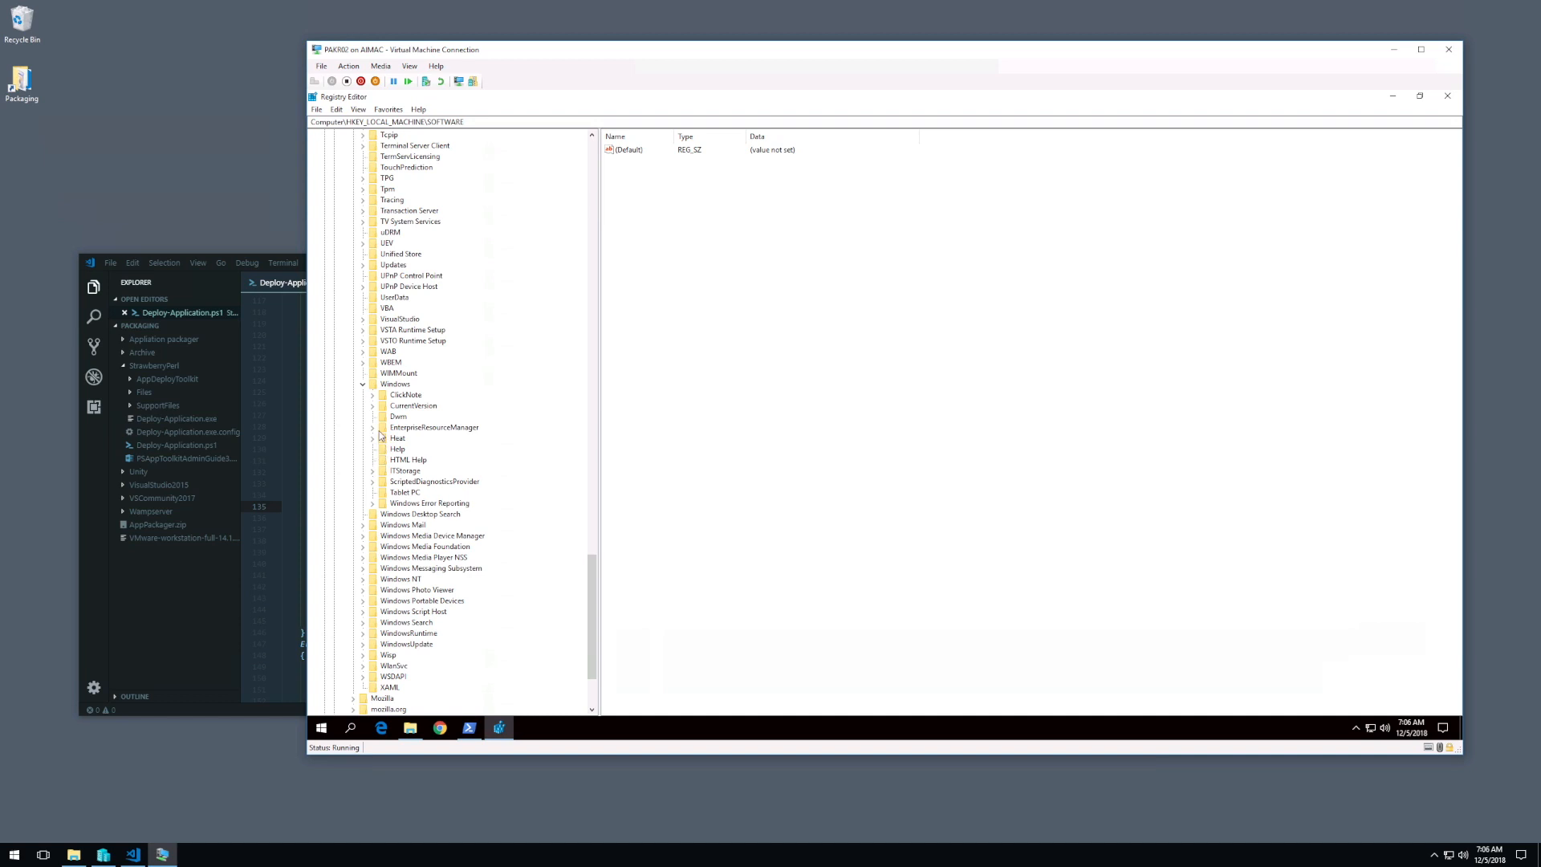
pyautogui.click(373, 406)
pyautogui.scroll(-15, 401, 482)
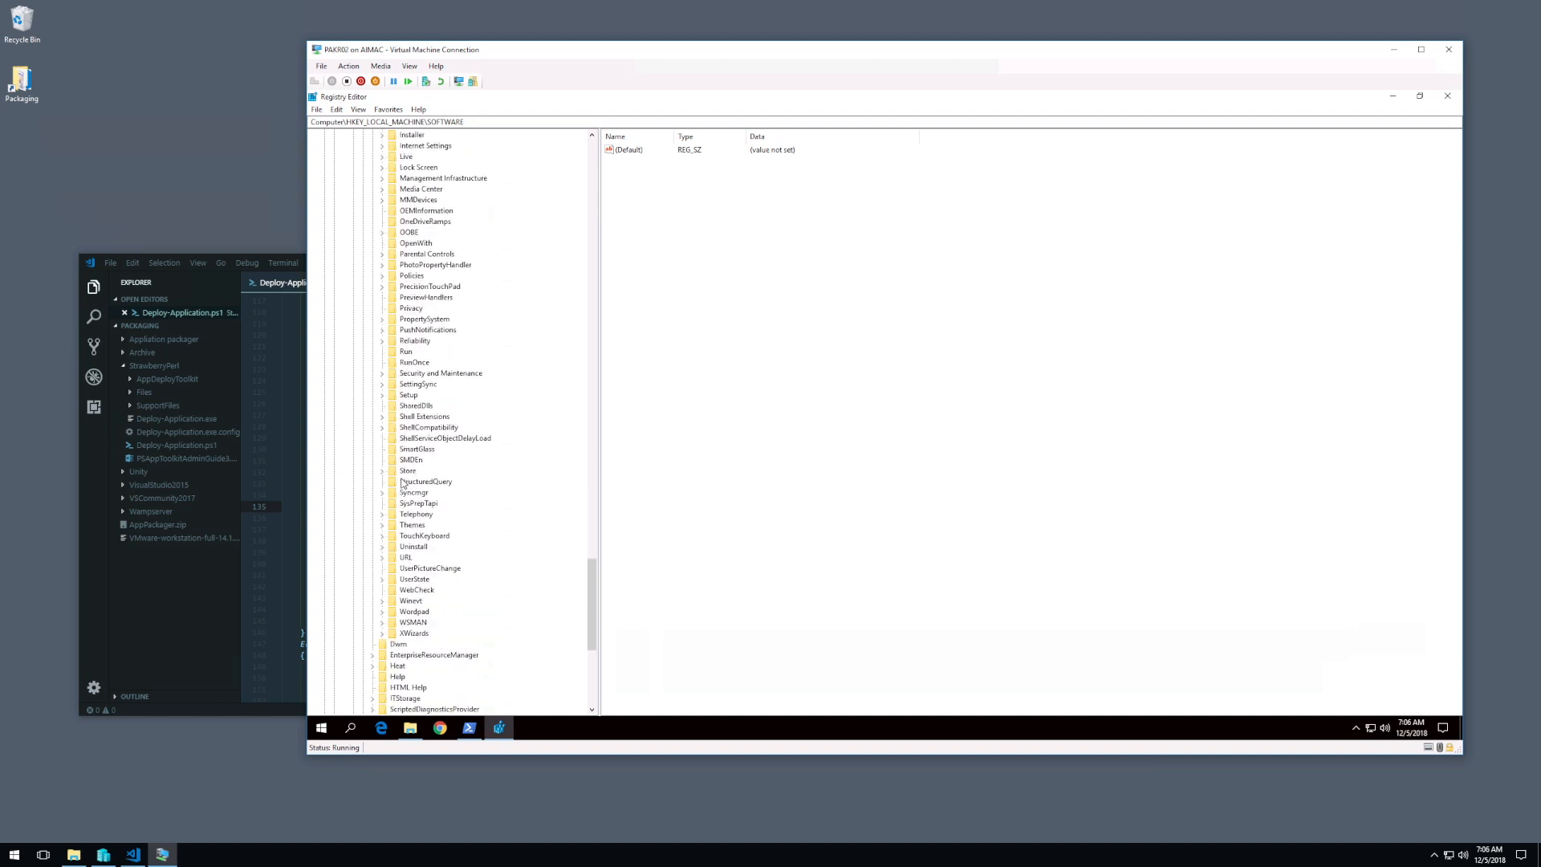
pyautogui.scroll(-6, 403, 483)
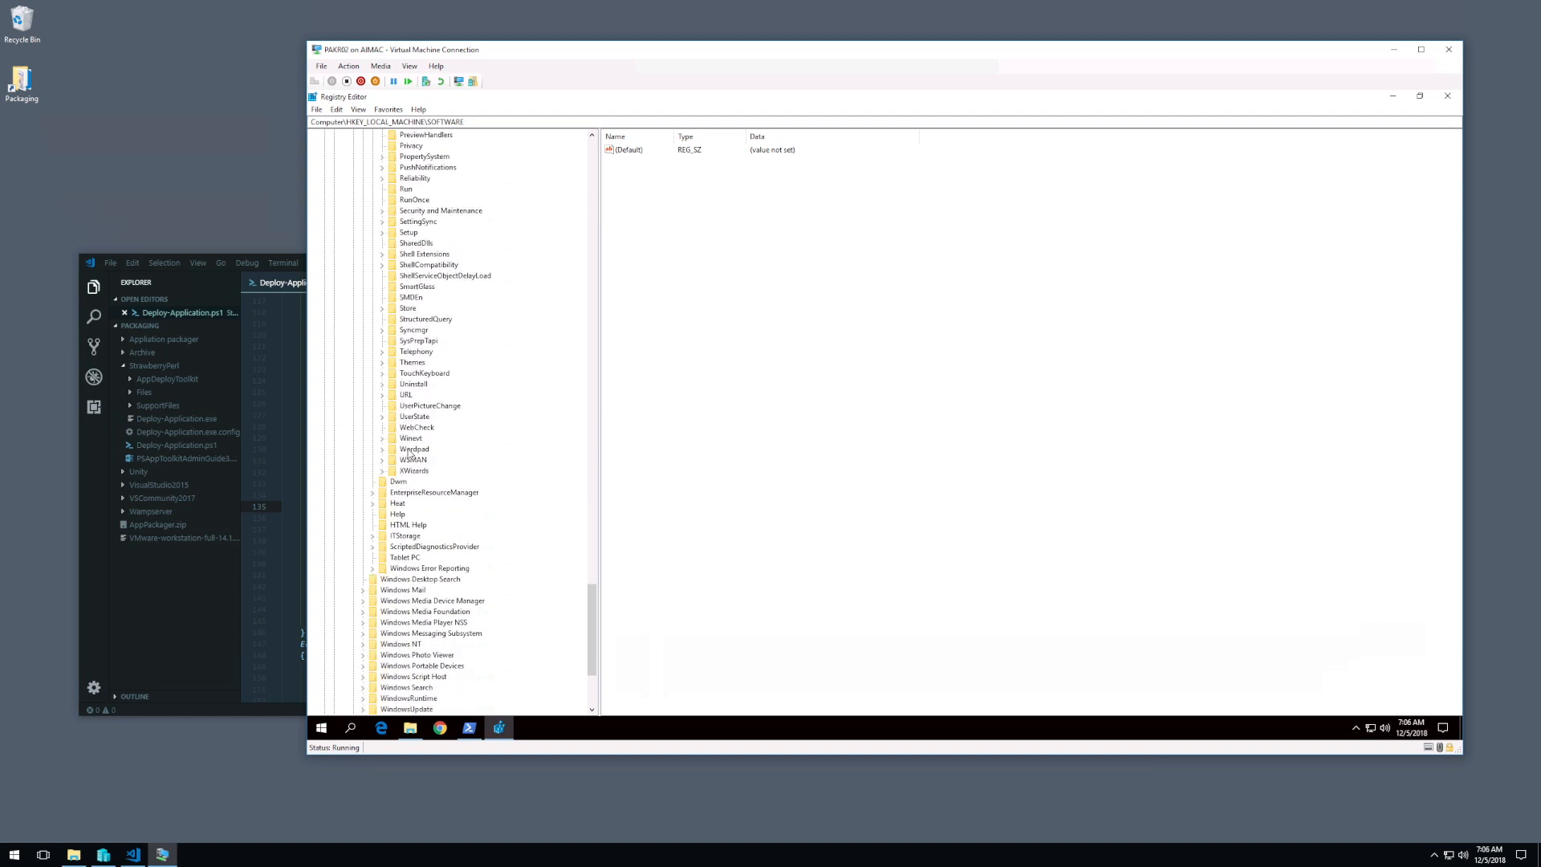
pyautogui.click(414, 384)
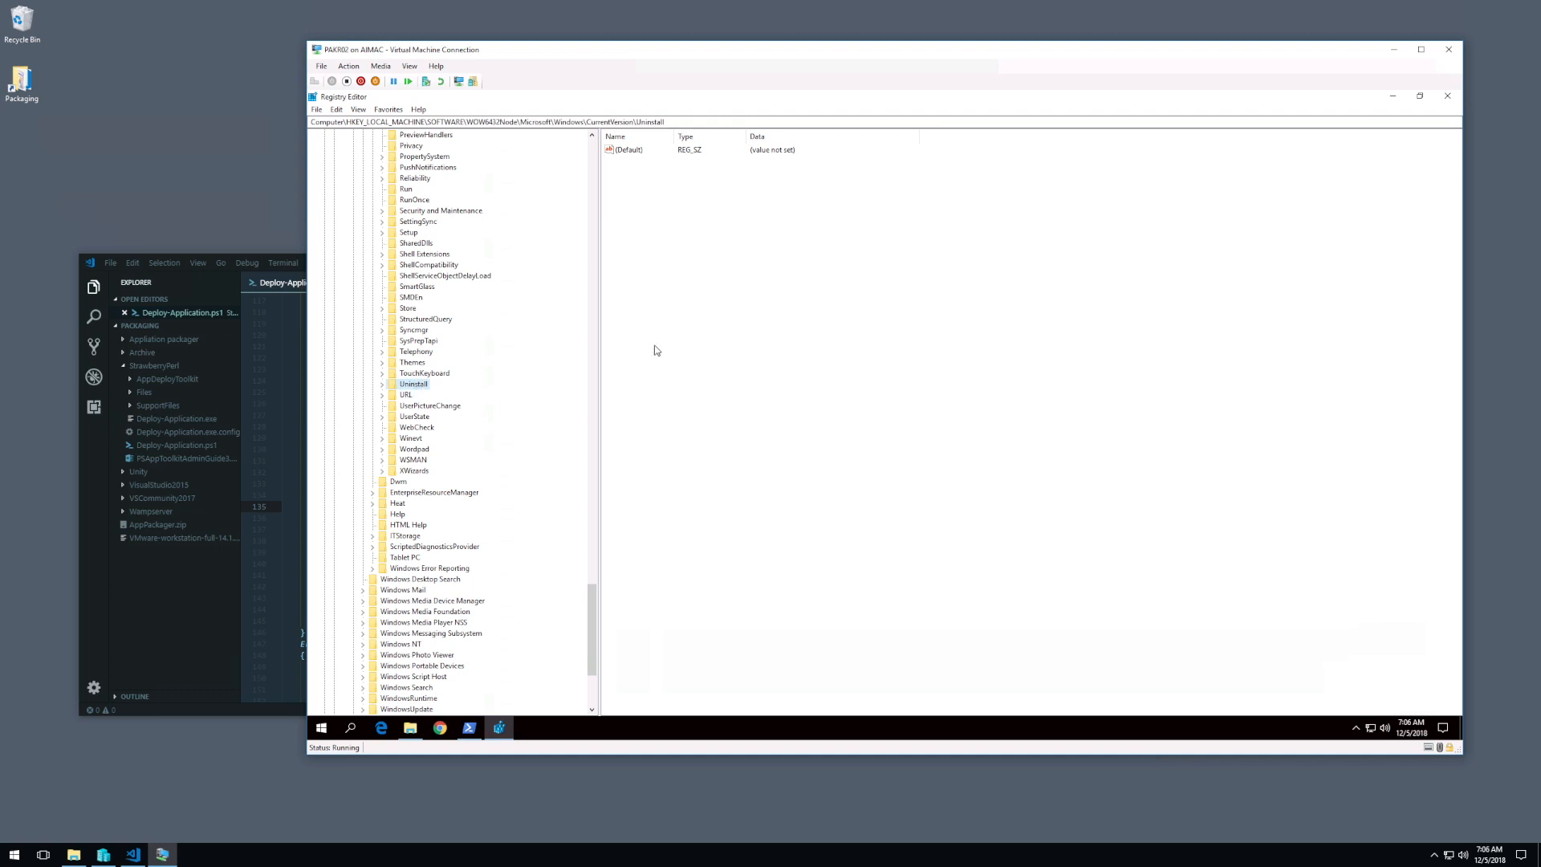
pyautogui.click(382, 385)
# Step: Look through the 32-bit application entries under the WOW6432Node Uninstall key and close Registry Editor
pyautogui.moveTo(599, 491)
pyautogui.mouseDown()
pyautogui.moveTo(595, 434)
pyautogui.moveTo(592, 506)
pyautogui.mouseUp()
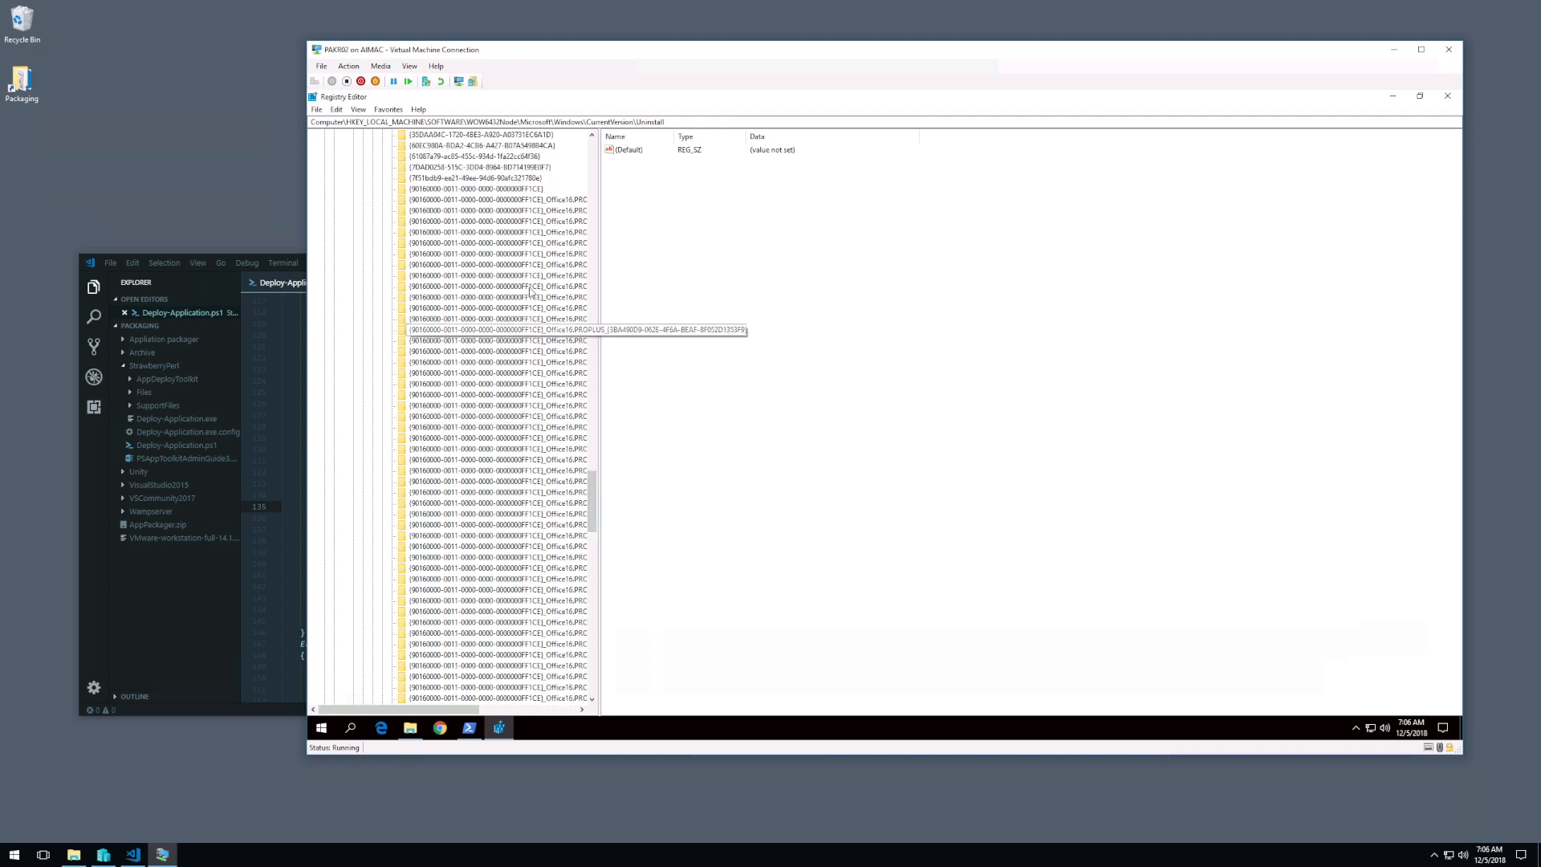
pyautogui.click(477, 200)
pyautogui.scroll(-1, 511, 523)
pyautogui.scroll(-20, 511, 524)
pyautogui.scroll(-5, 518, 530)
pyautogui.click(519, 580)
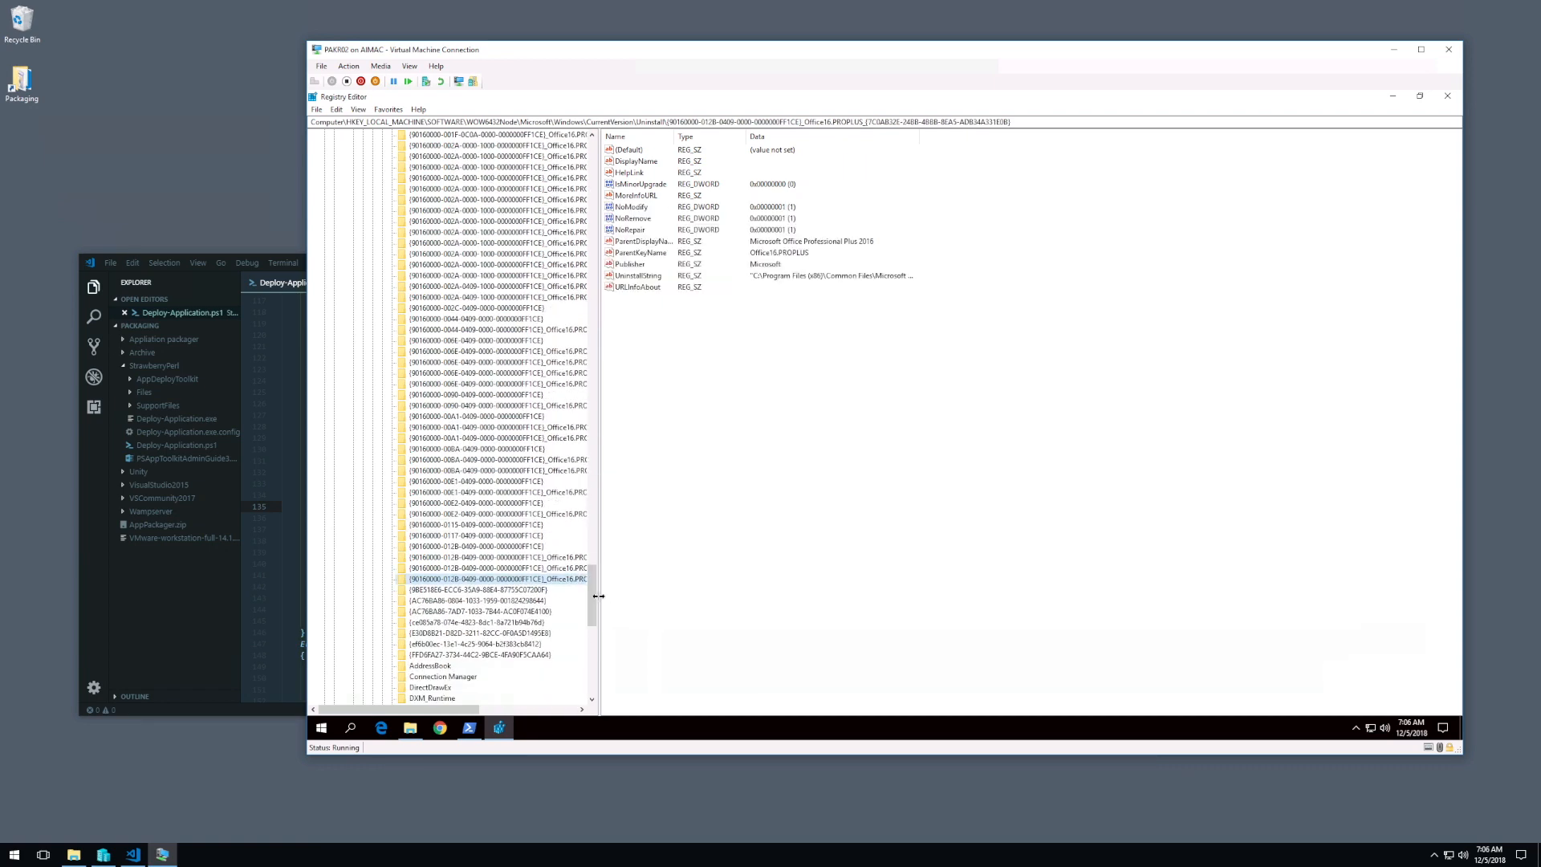
pyautogui.moveTo(592, 601); pyautogui.dragTo(607, 446)
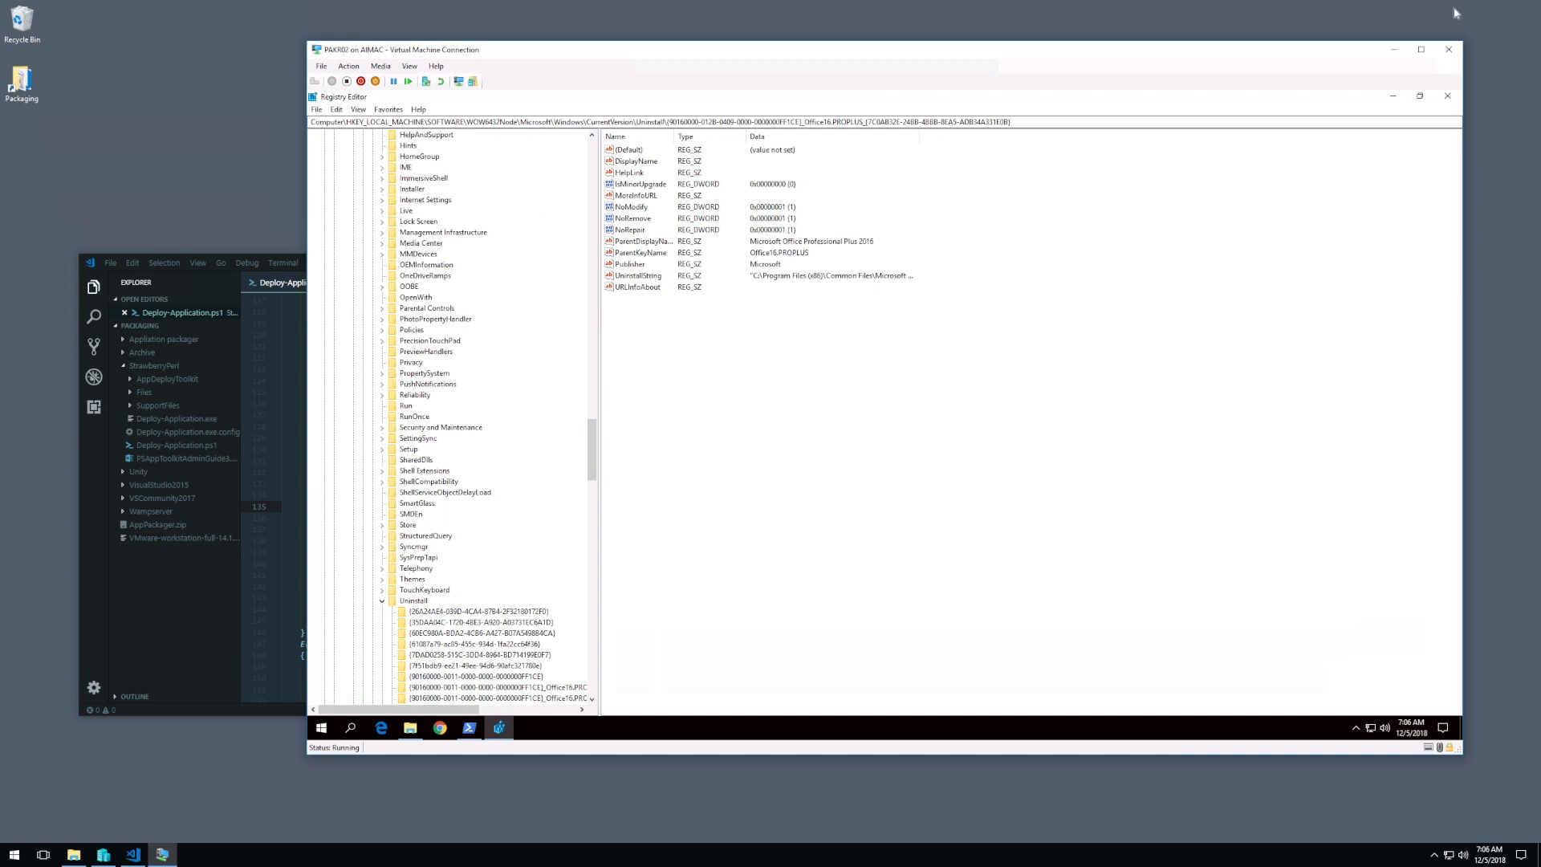
pyautogui.click(1447, 96)
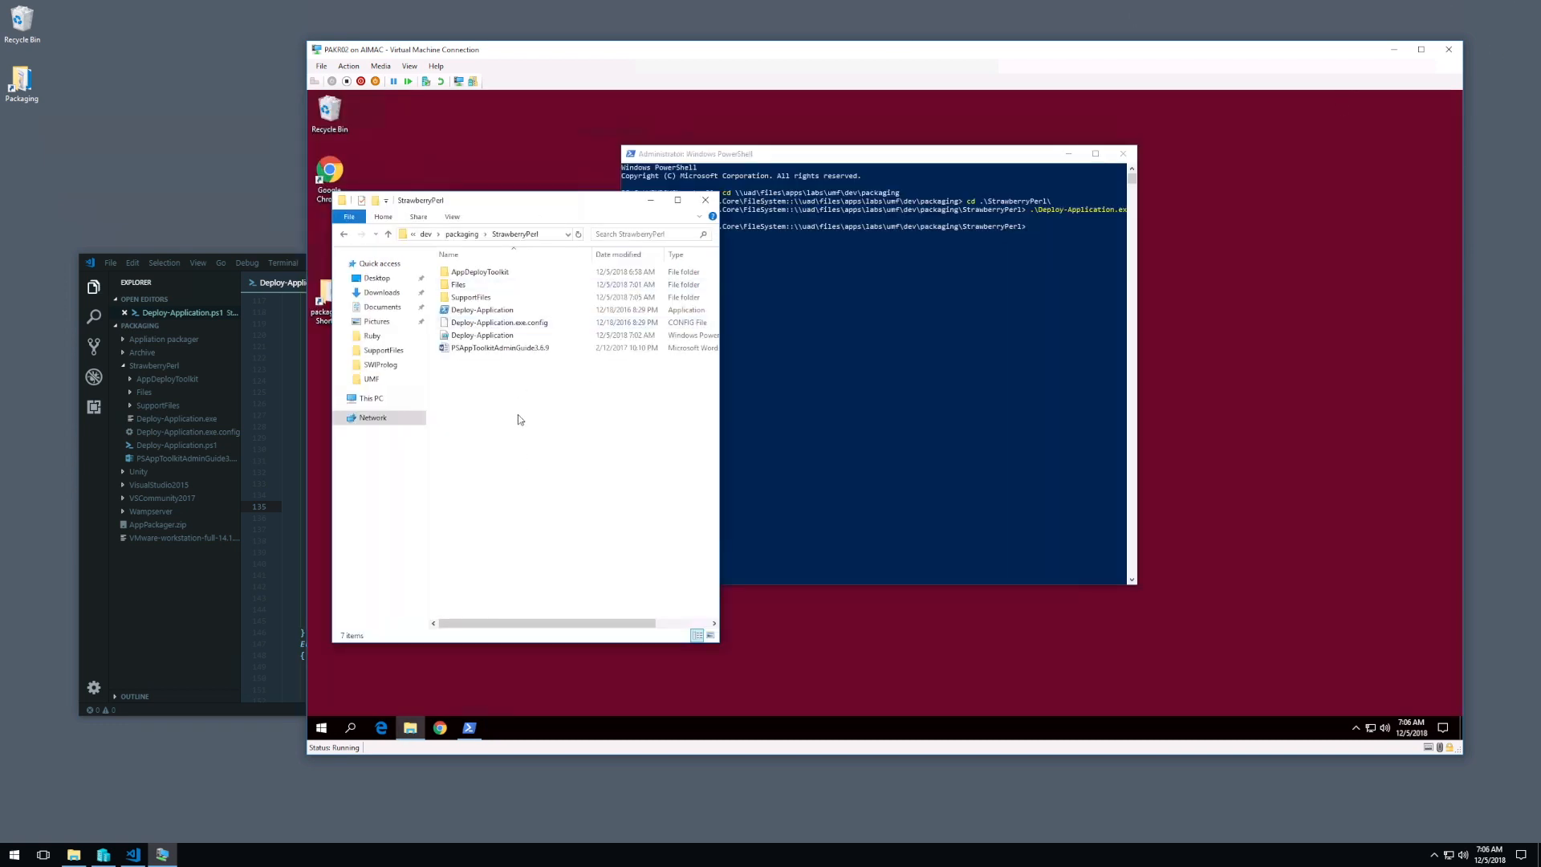
# Step: Open the exported uninstall file from the SupportFiles folder for editing in Notepad and reposition its window
pyautogui.doubleClick(469, 297)
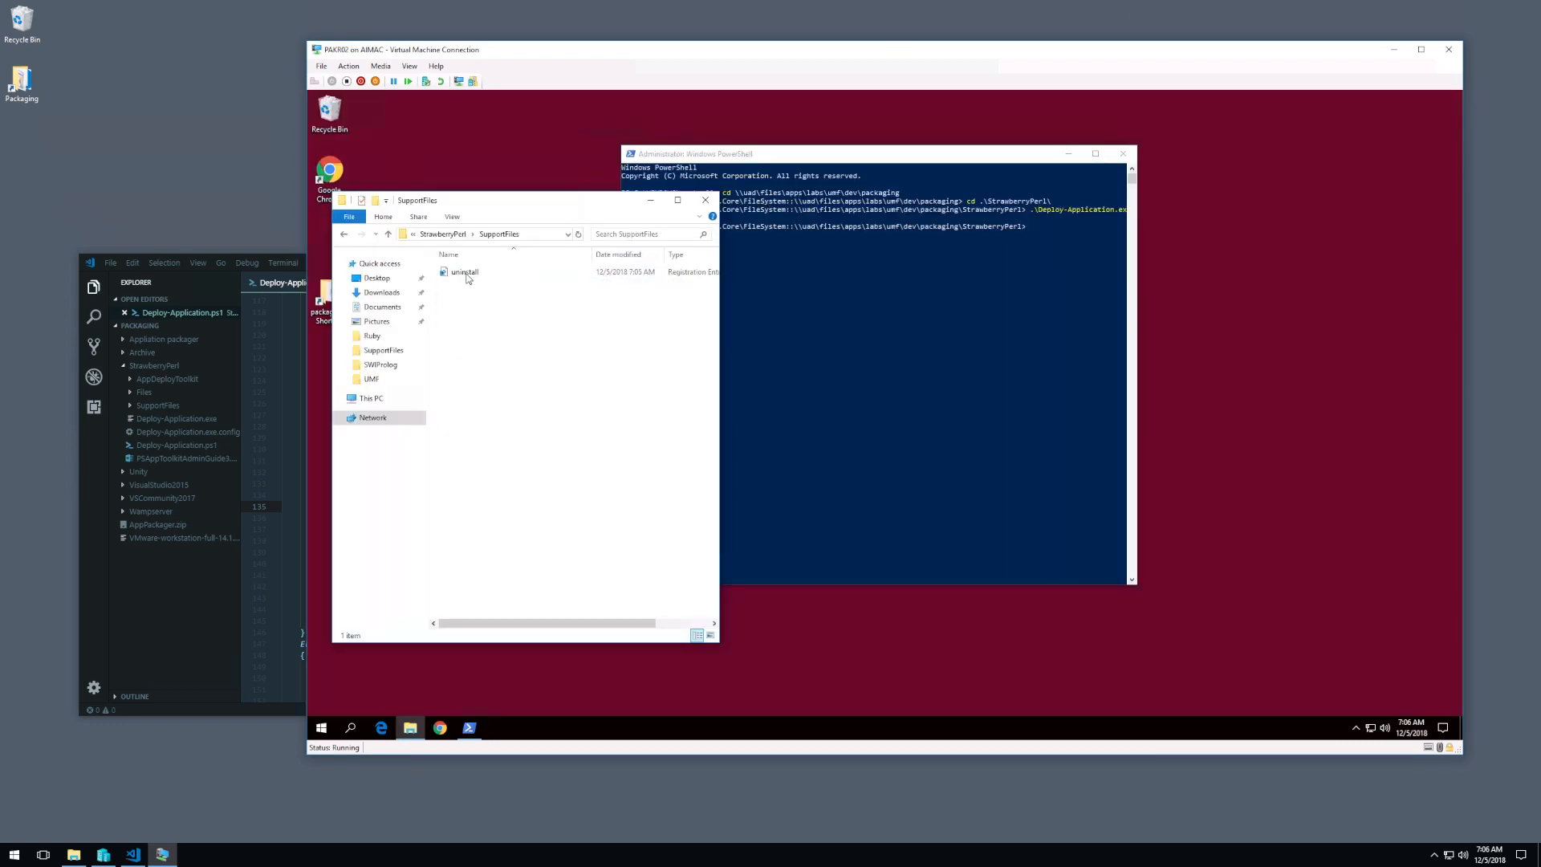
pyautogui.rightClick(467, 278)
pyautogui.click(481, 294)
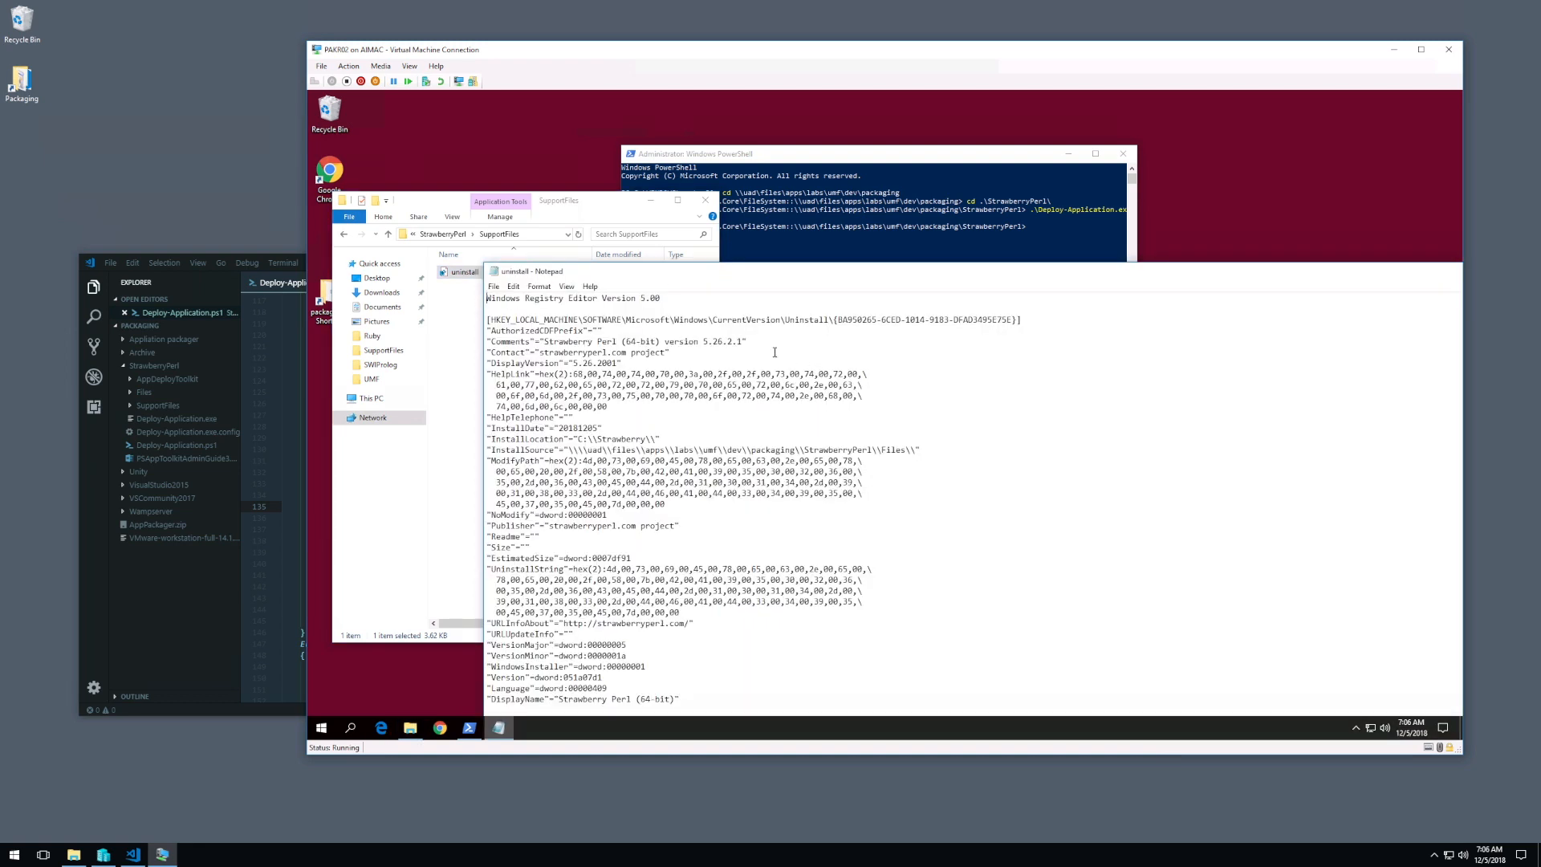
pyautogui.moveTo(686, 270); pyautogui.dragTo(579, 150)
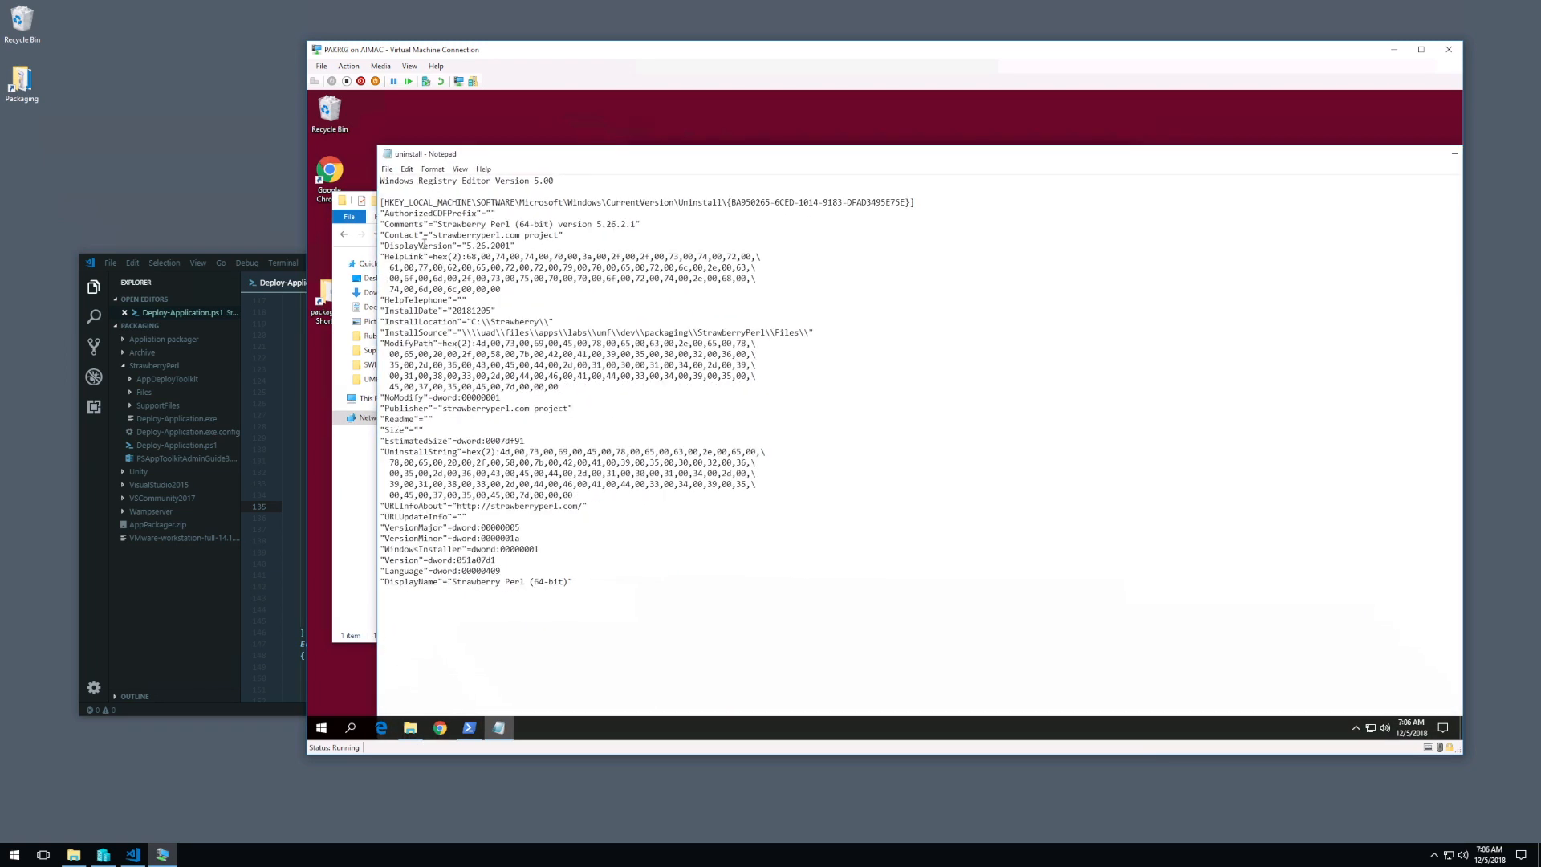
# Step: Examine the DisplayVersion line in the exported registry file by highlighting its name and value
pyautogui.moveTo(466, 246); pyautogui.dragTo(513, 246)
pyautogui.rightClick(494, 245)
pyautogui.click(525, 286)
pyautogui.moveTo(385, 246)
pyautogui.mouseDown()
pyautogui.moveTo(493, 245)
pyautogui.moveTo(381, 242)
pyautogui.mouseUp()
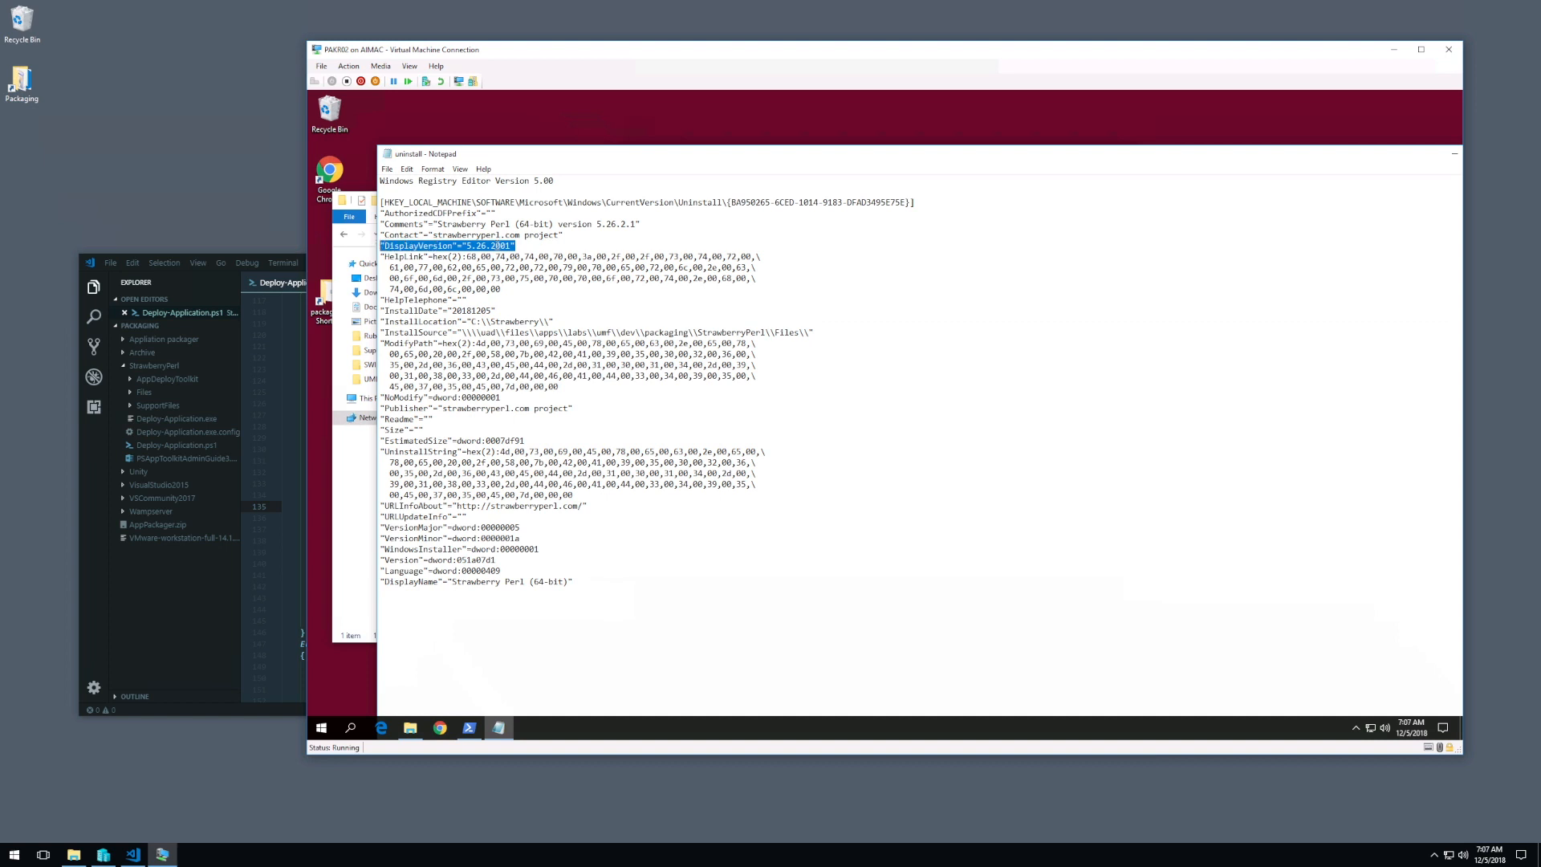
pyautogui.moveTo(520, 244); pyautogui.dragTo(381, 243)
pyautogui.click(530, 245)
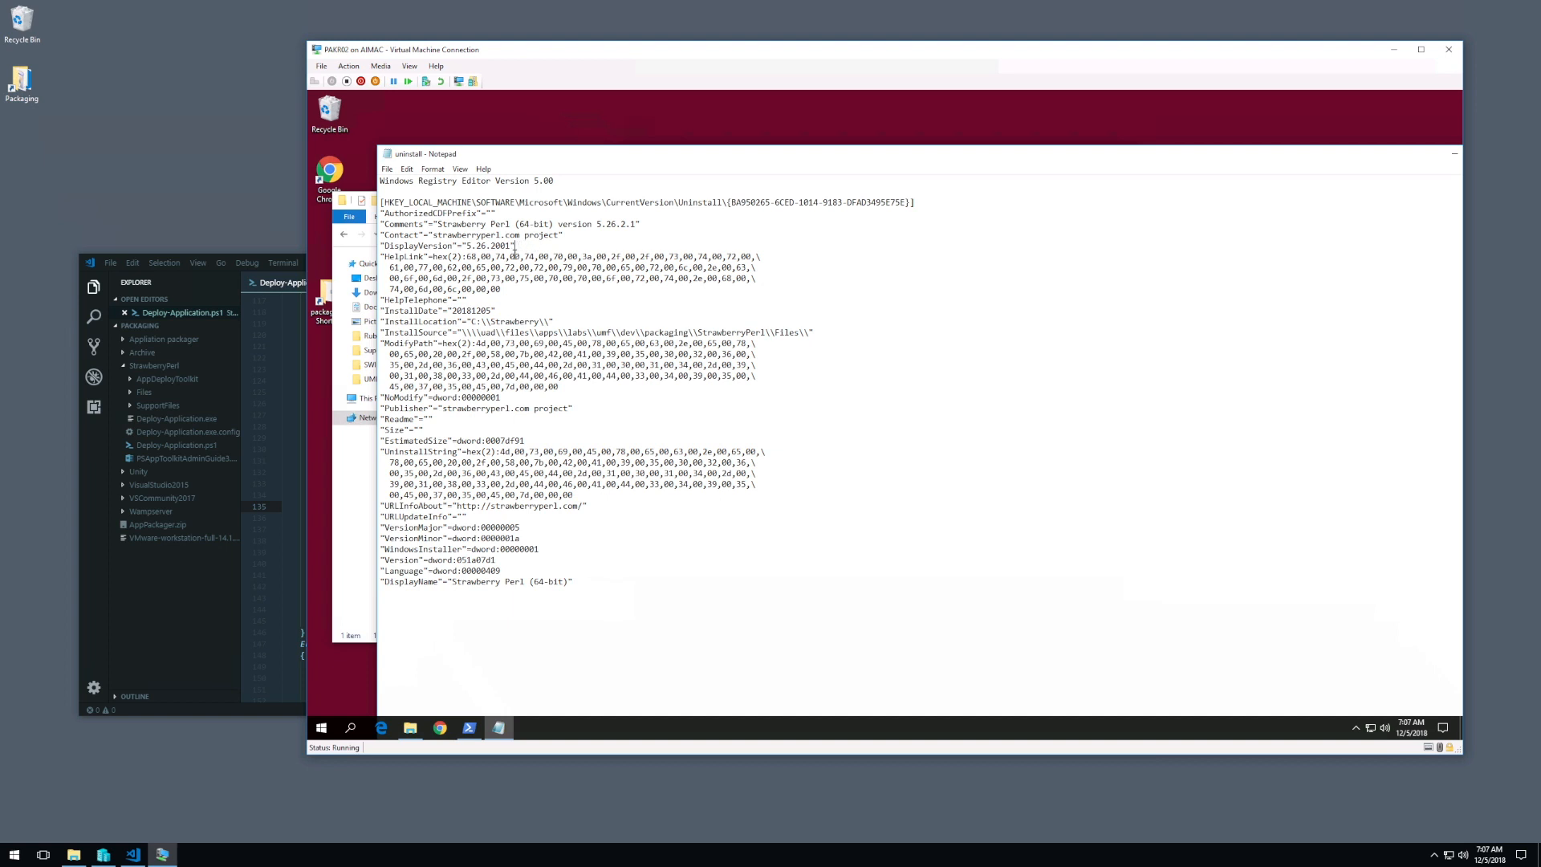
pyautogui.moveTo(515, 246); pyautogui.dragTo(381, 245)
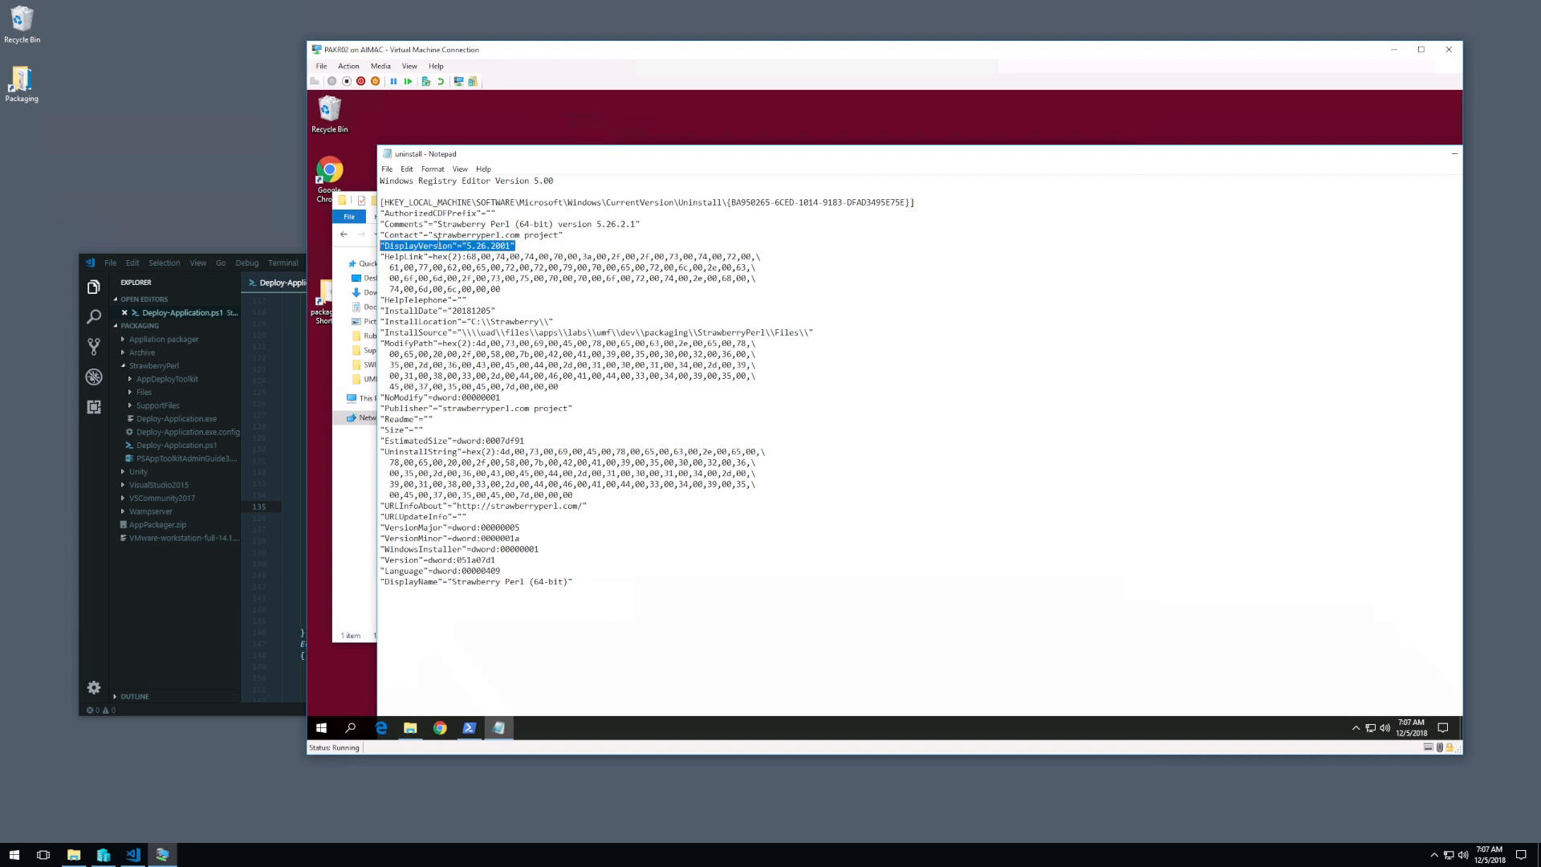
pyautogui.click(468, 246)
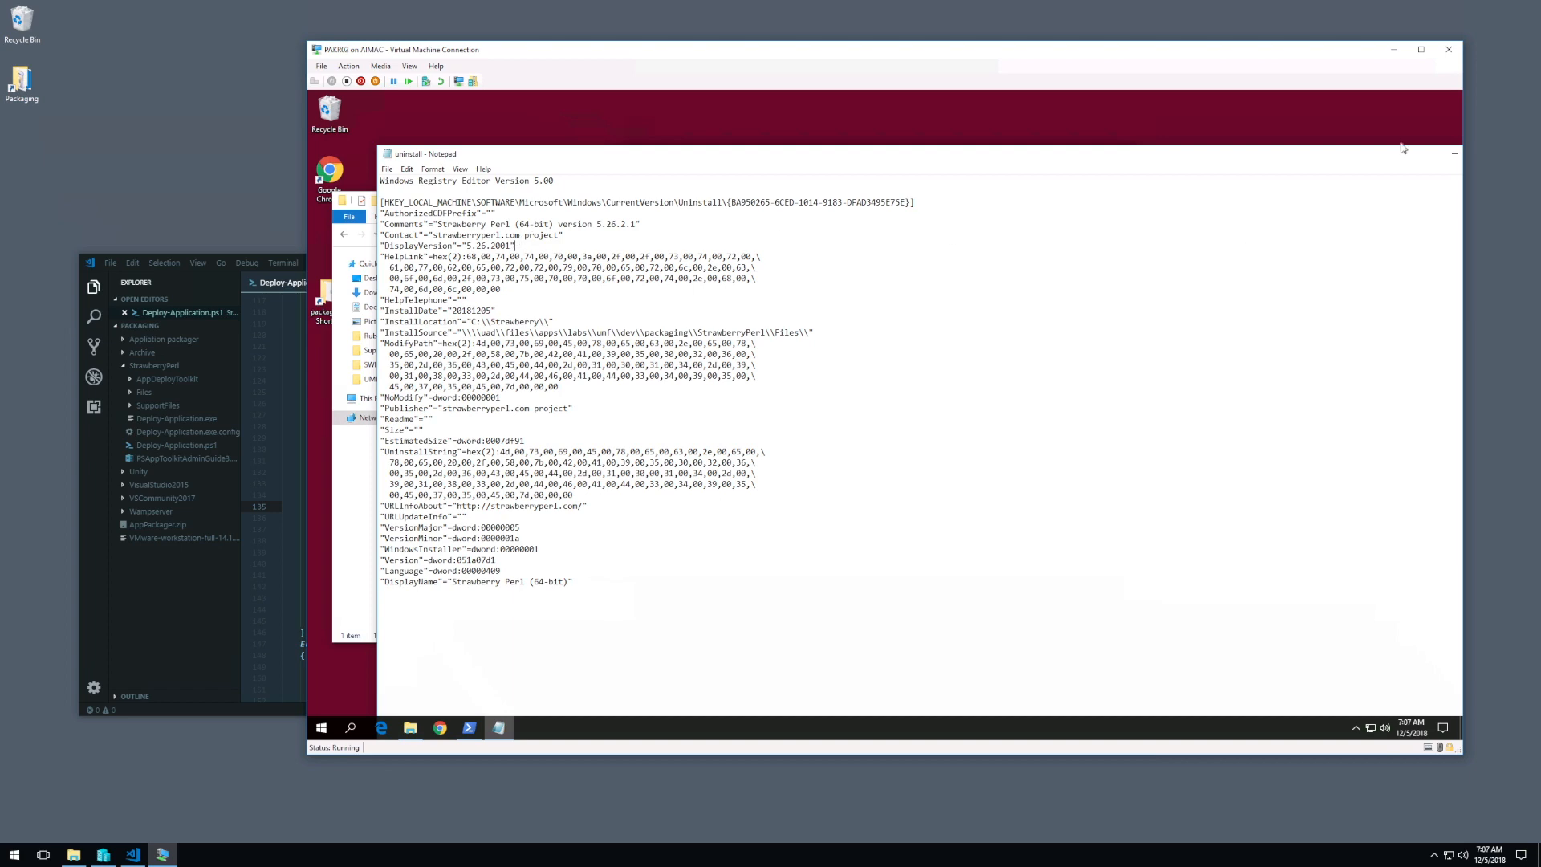
# Step: Fit the Notepad window on the virtual desktop, review the Comments line, and close the uninstall file
pyautogui.moveTo(1375, 157); pyautogui.dragTo(1339, 132)
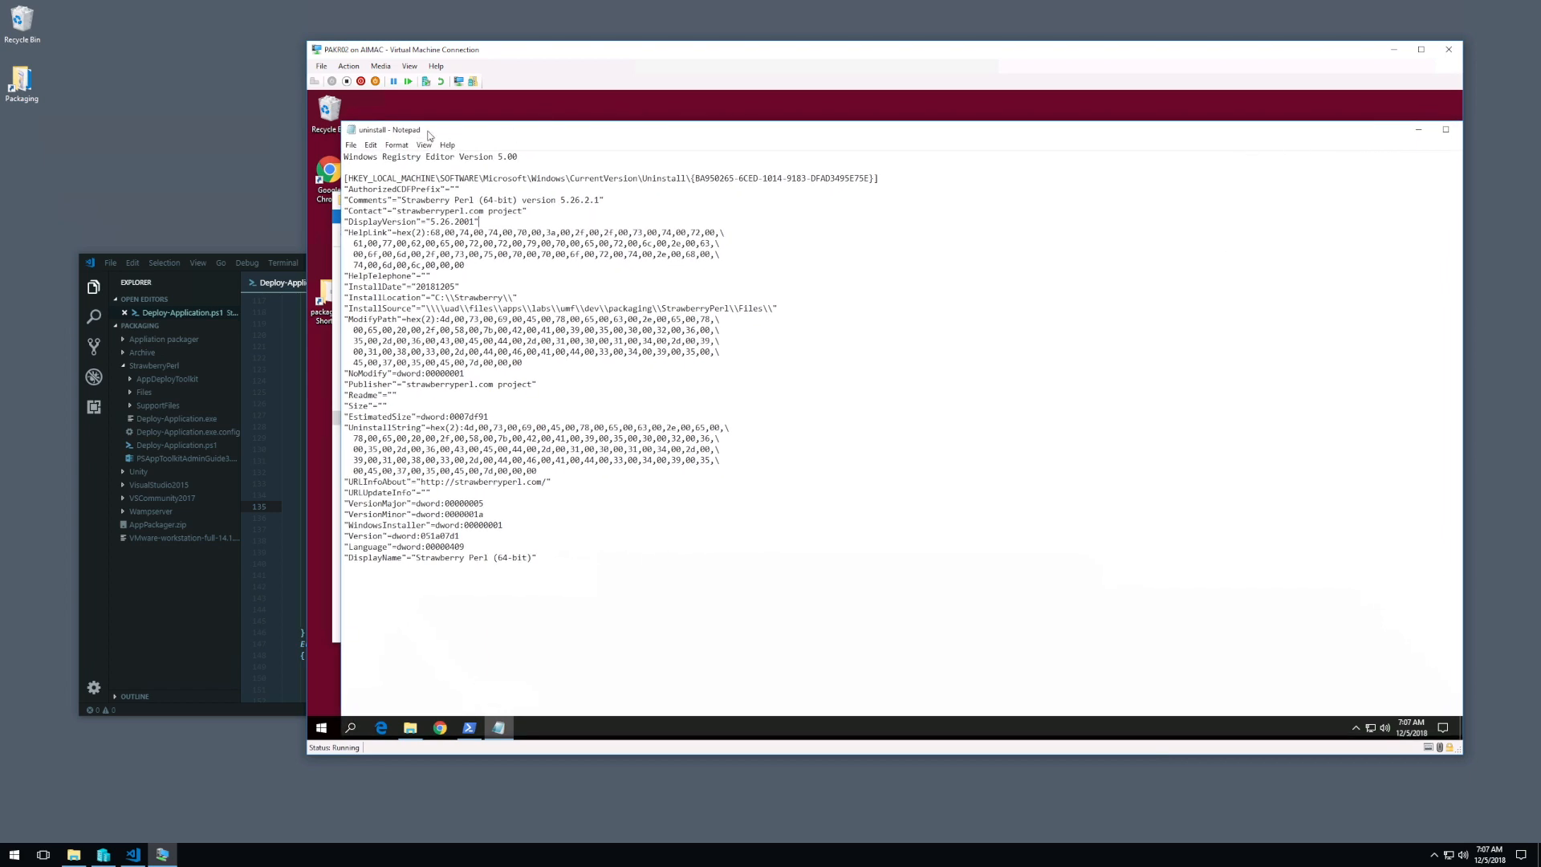
pyautogui.moveTo(546, 139); pyautogui.dragTo(679, 135)
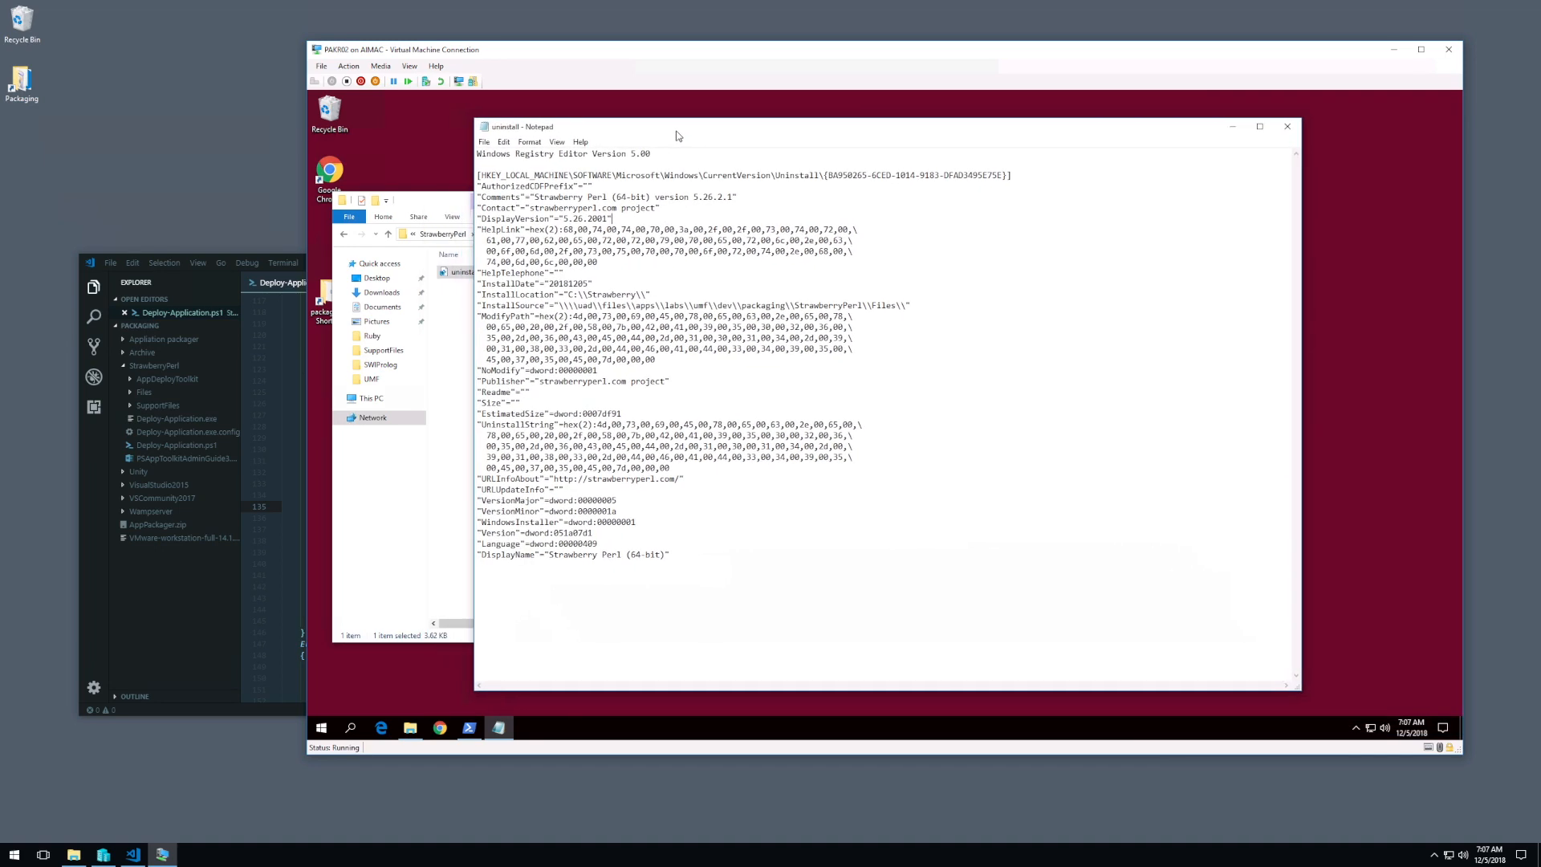
pyautogui.moveTo(538, 197); pyautogui.dragTo(452, 196)
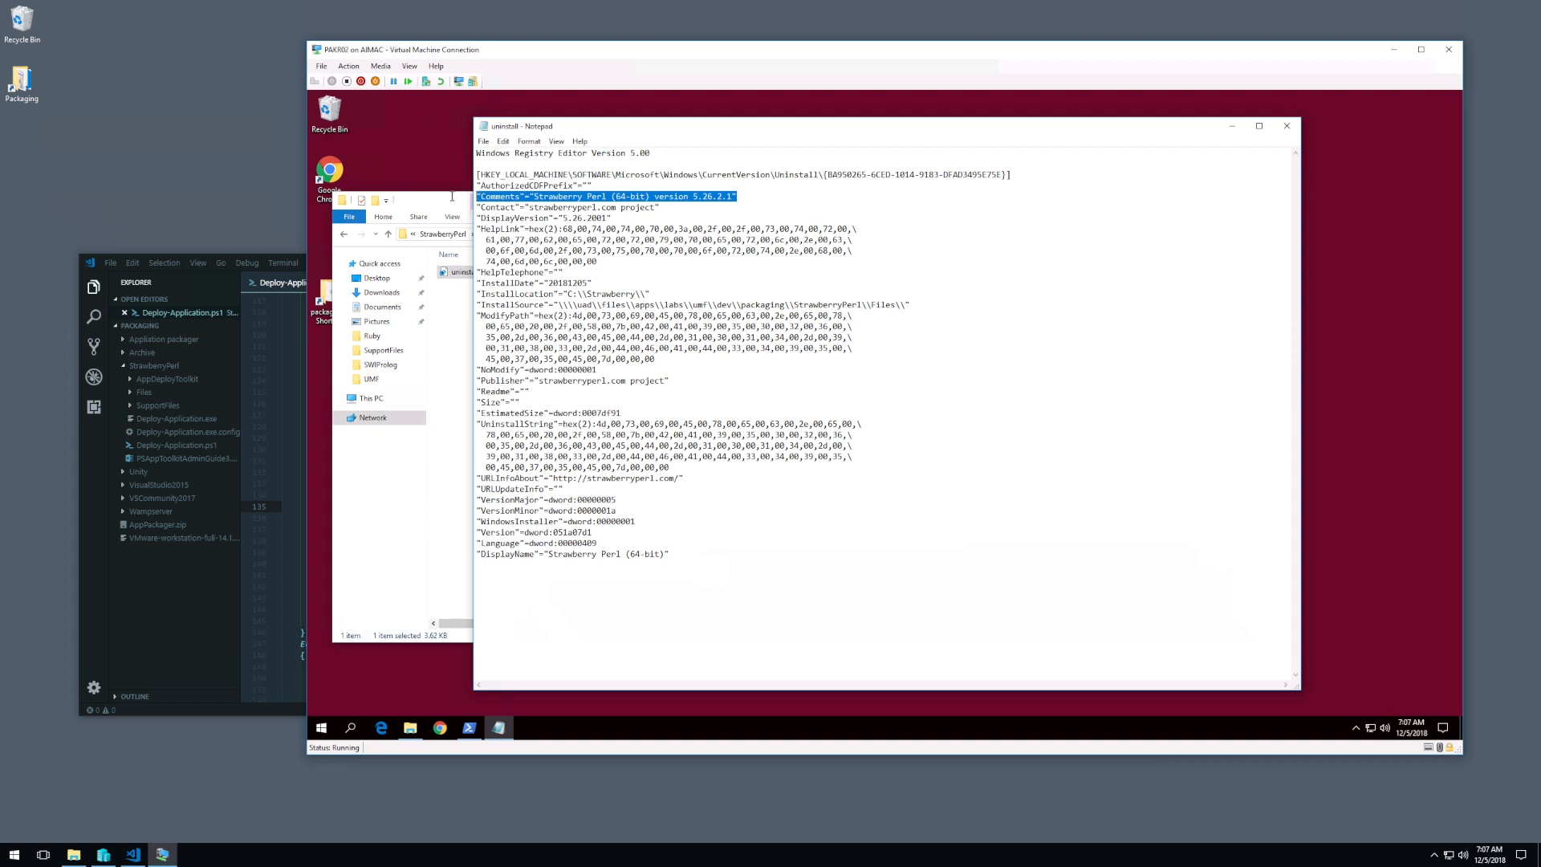
pyautogui.click(673, 205)
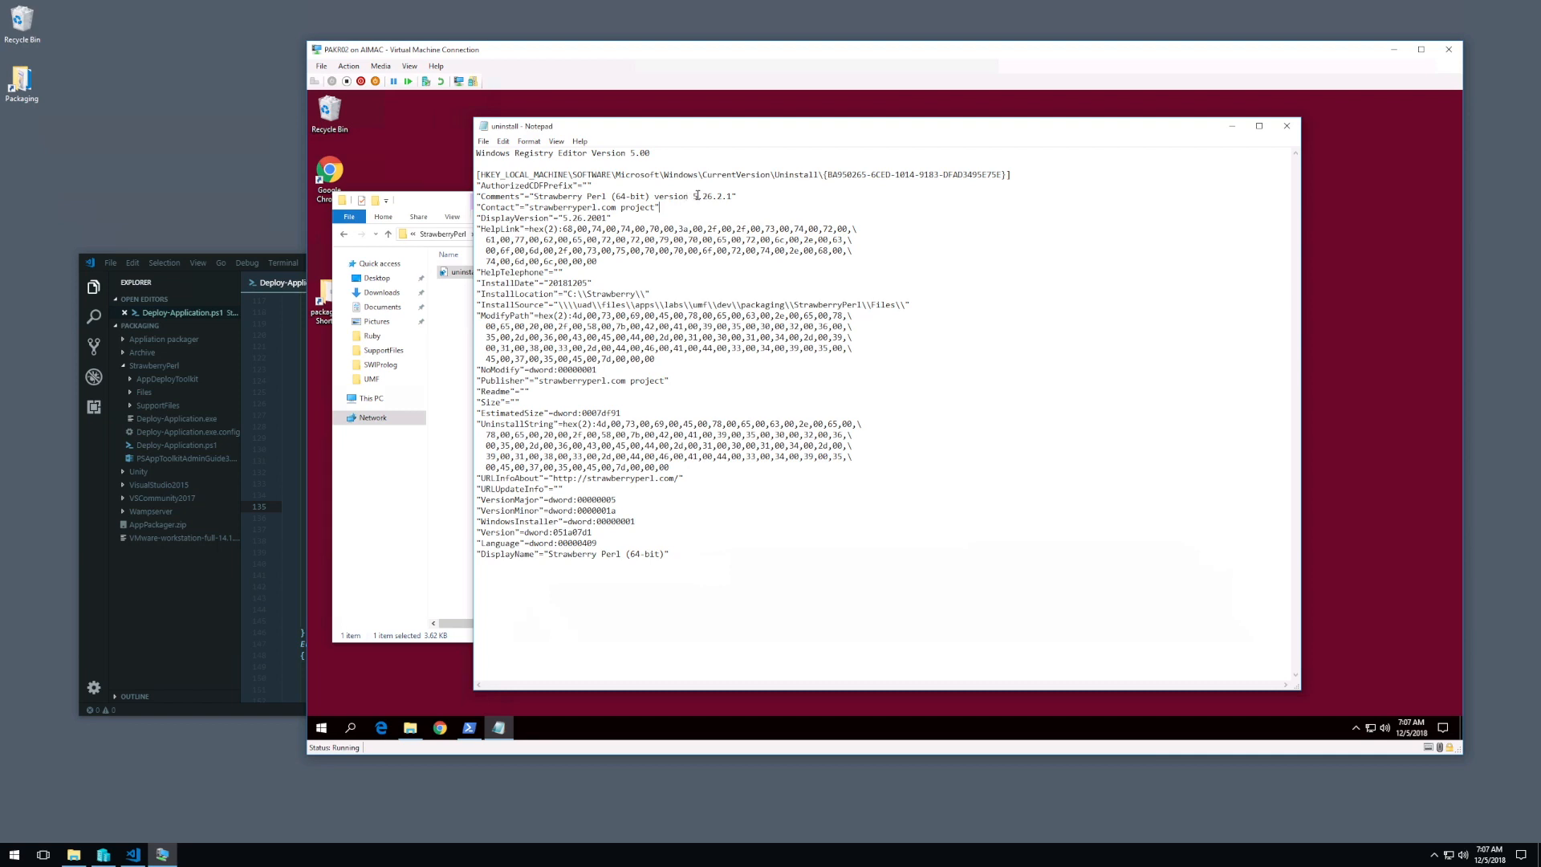
pyautogui.click(1287, 126)
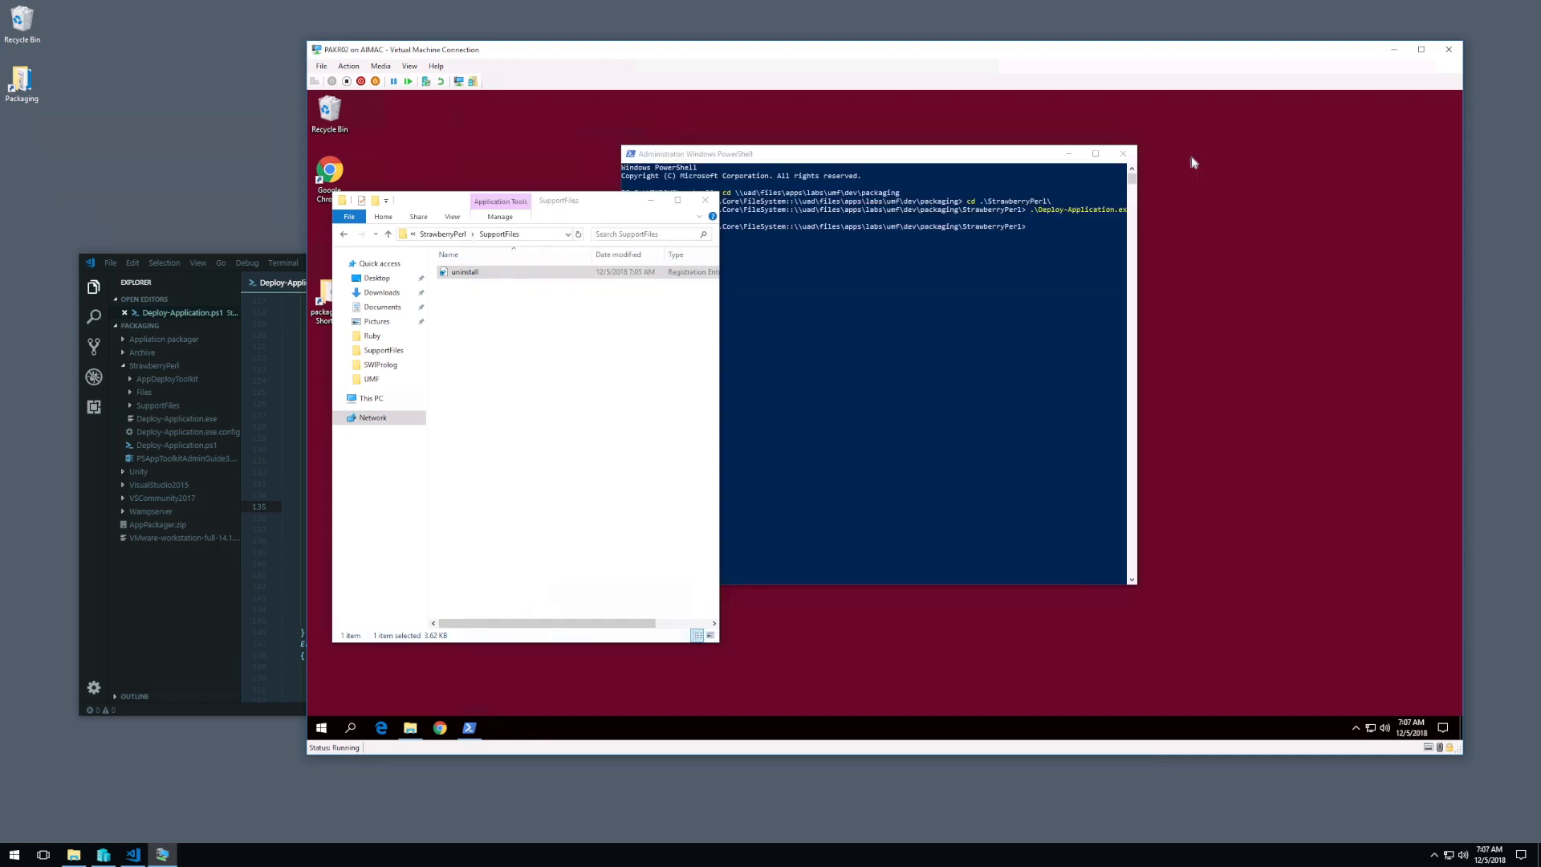
# Step: Arrange the PowerShell window beside the SupportFiles folder window and bring the folder window to the front
pyautogui.moveTo(594, 200); pyautogui.dragTo(1030, 202)
pyautogui.click(740, 255)
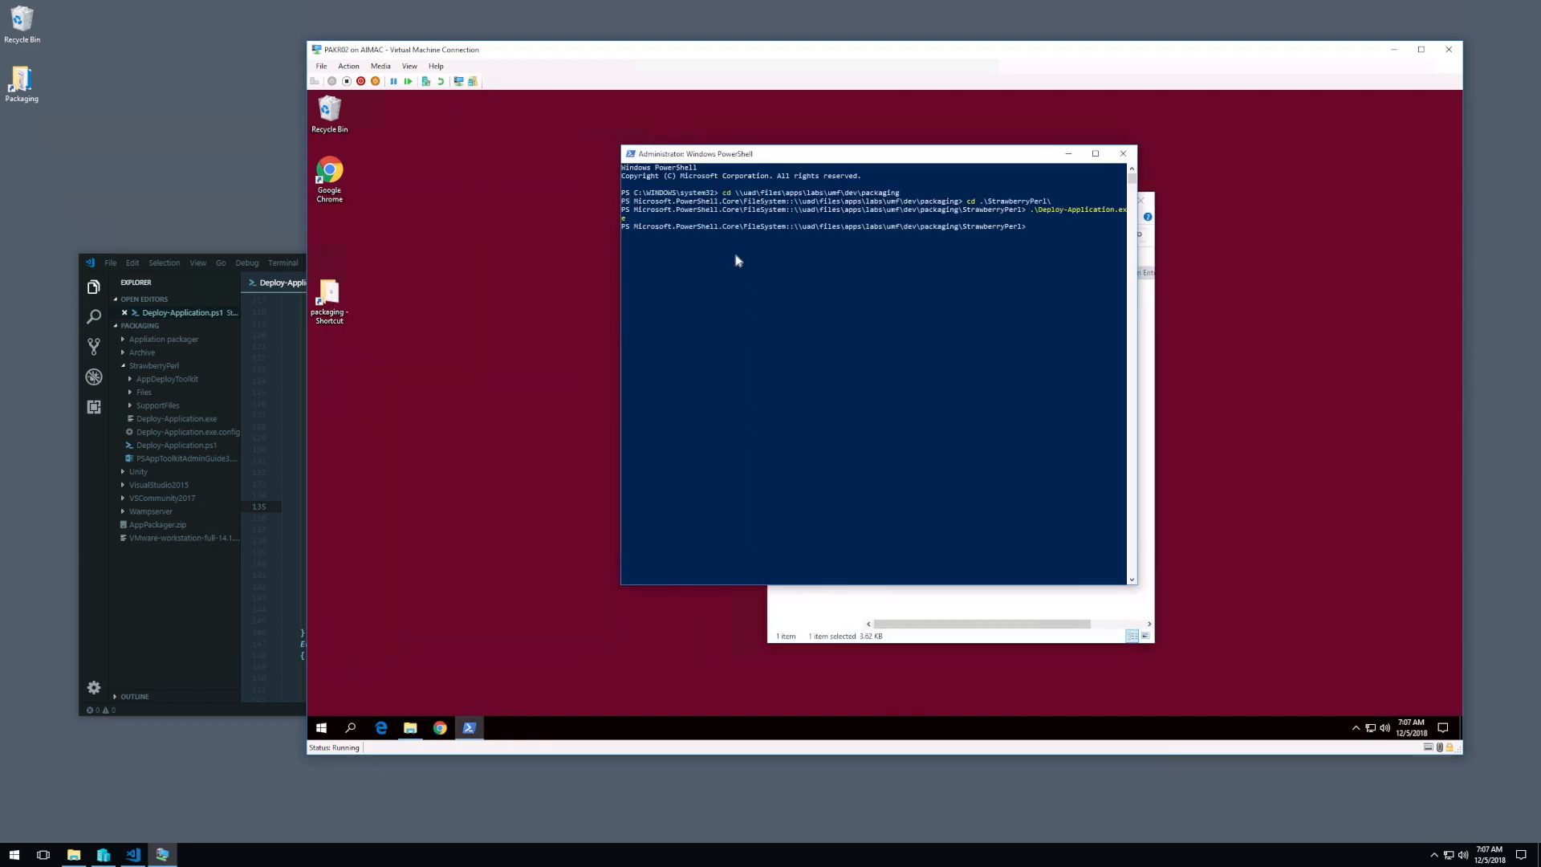
pyautogui.moveTo(955, 162); pyautogui.dragTo(564, 149)
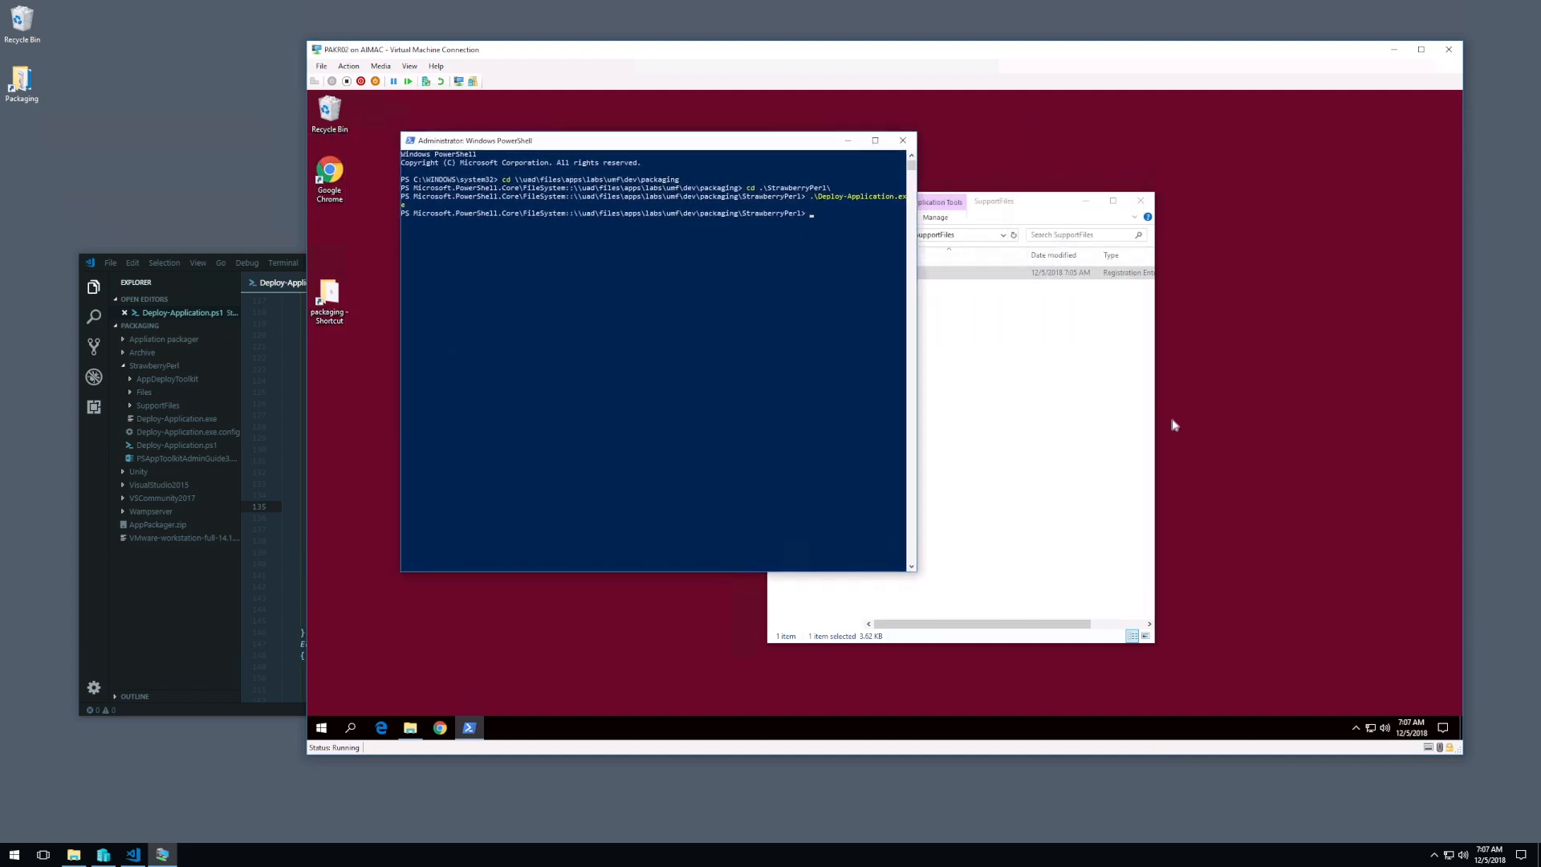
pyautogui.click(956, 385)
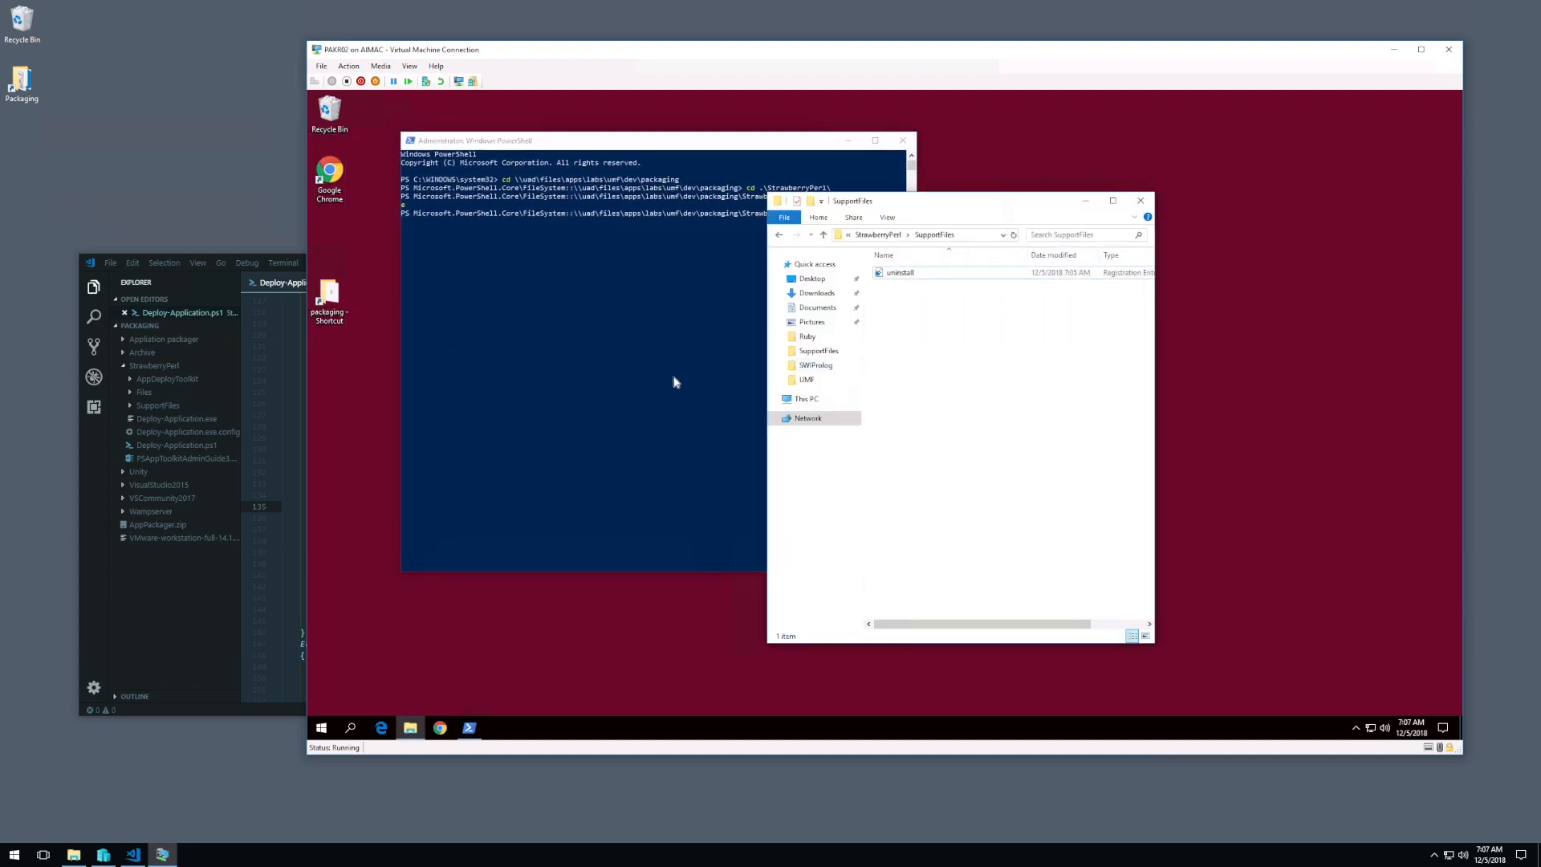
# Step: In Deploy-Application.ps1, set the $appVersion variable to '5.26.2001' in the variable declaration section
pyautogui.click(241, 429)
pyautogui.scroll(5, 372, 411)
pyautogui.scroll(10, 382, 390)
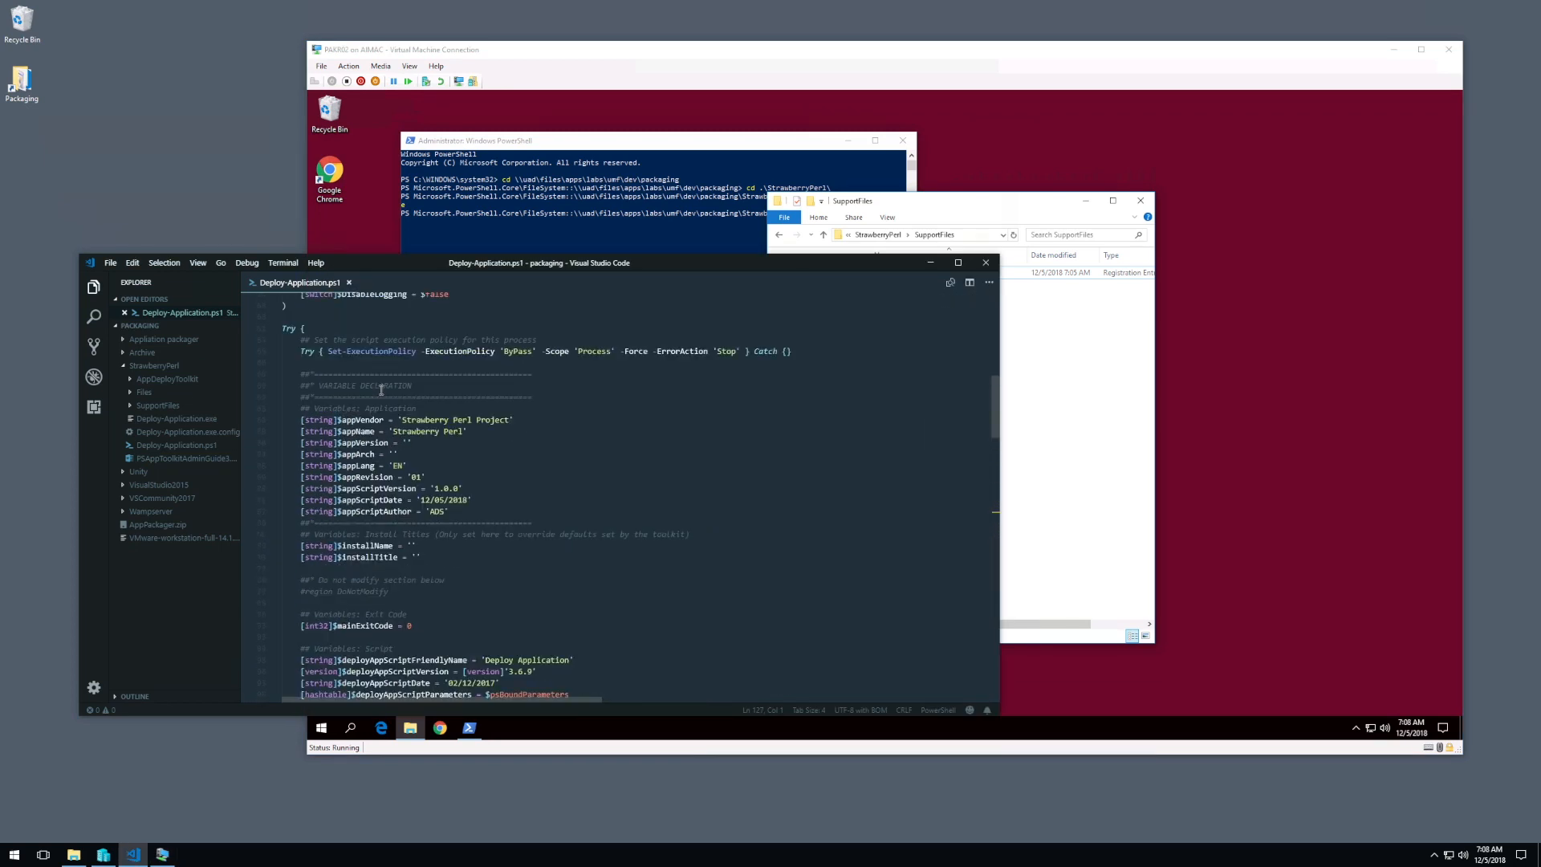
pyautogui.click(406, 443)
pyautogui.write('5.26.2001')
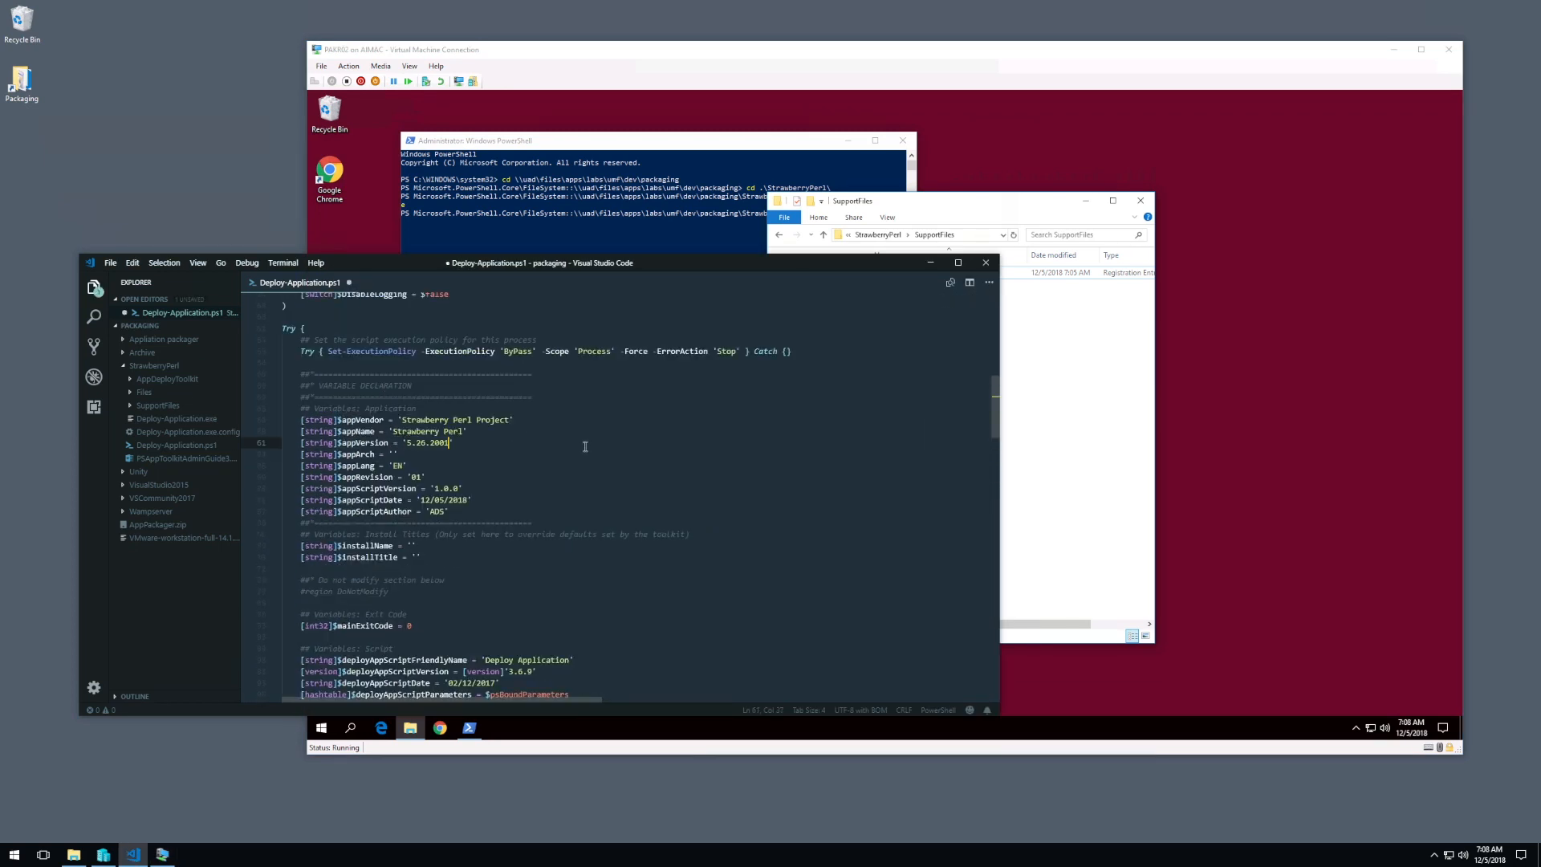
pyautogui.hotkey('ctrl', 's')
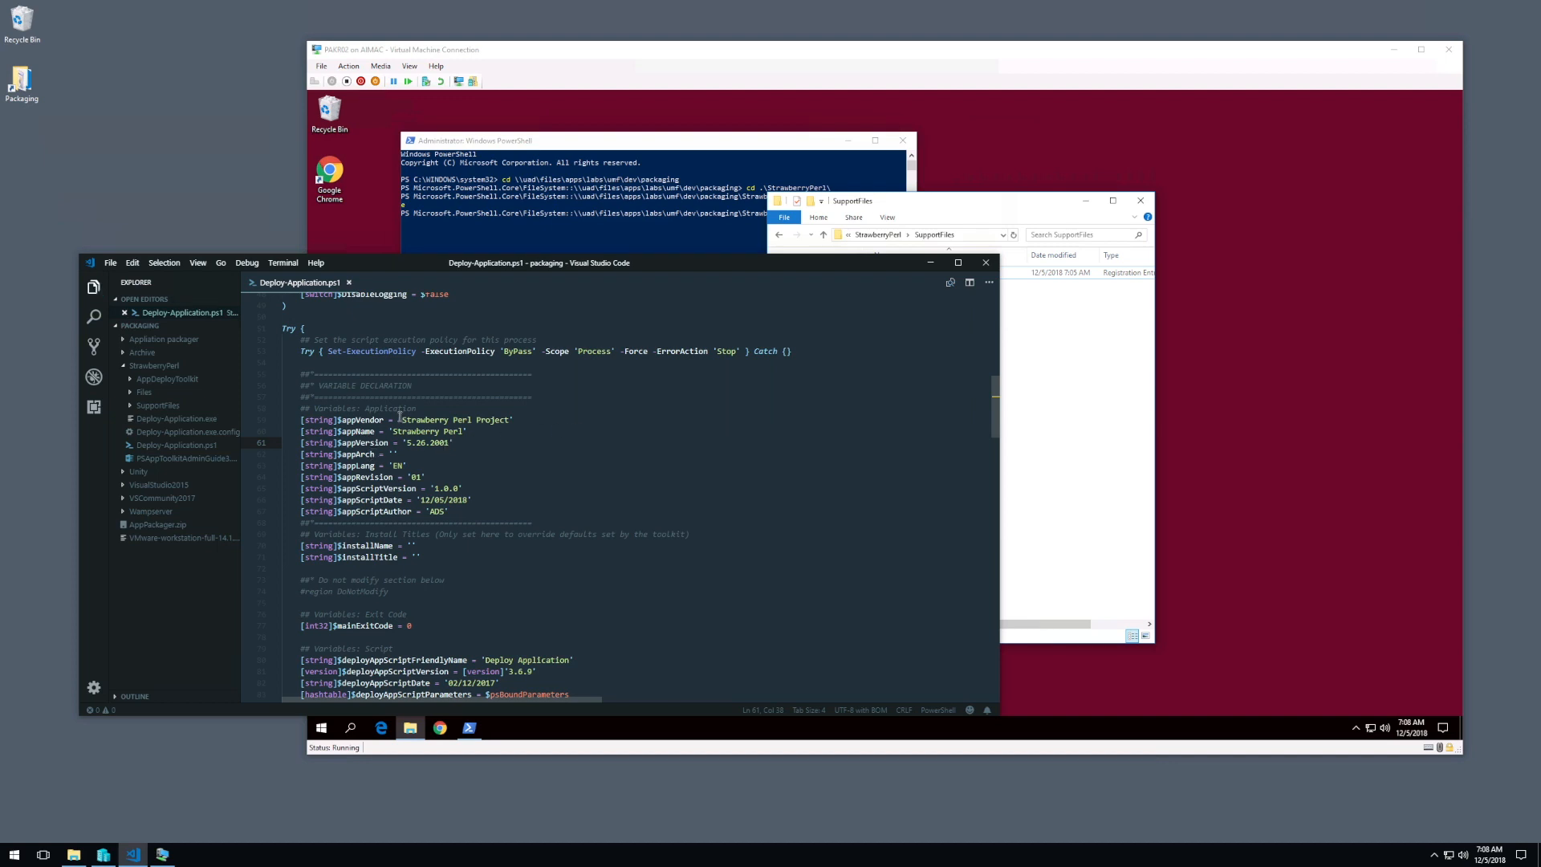
pyautogui.press('BackSpace')
pyautogui.write("'")
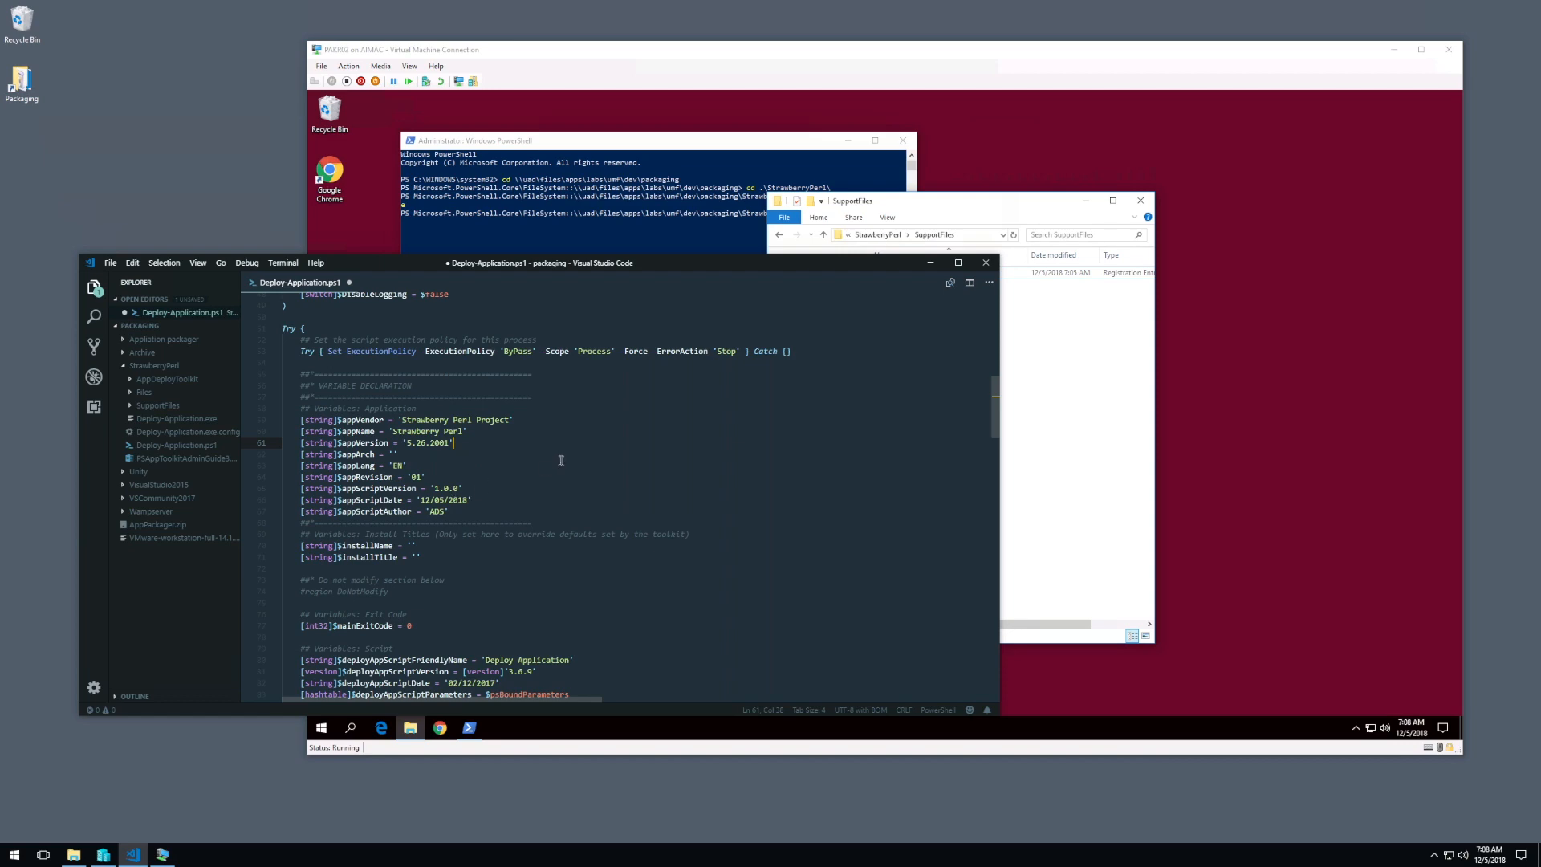
pyautogui.click(1004, 439)
pyautogui.click(639, 329)
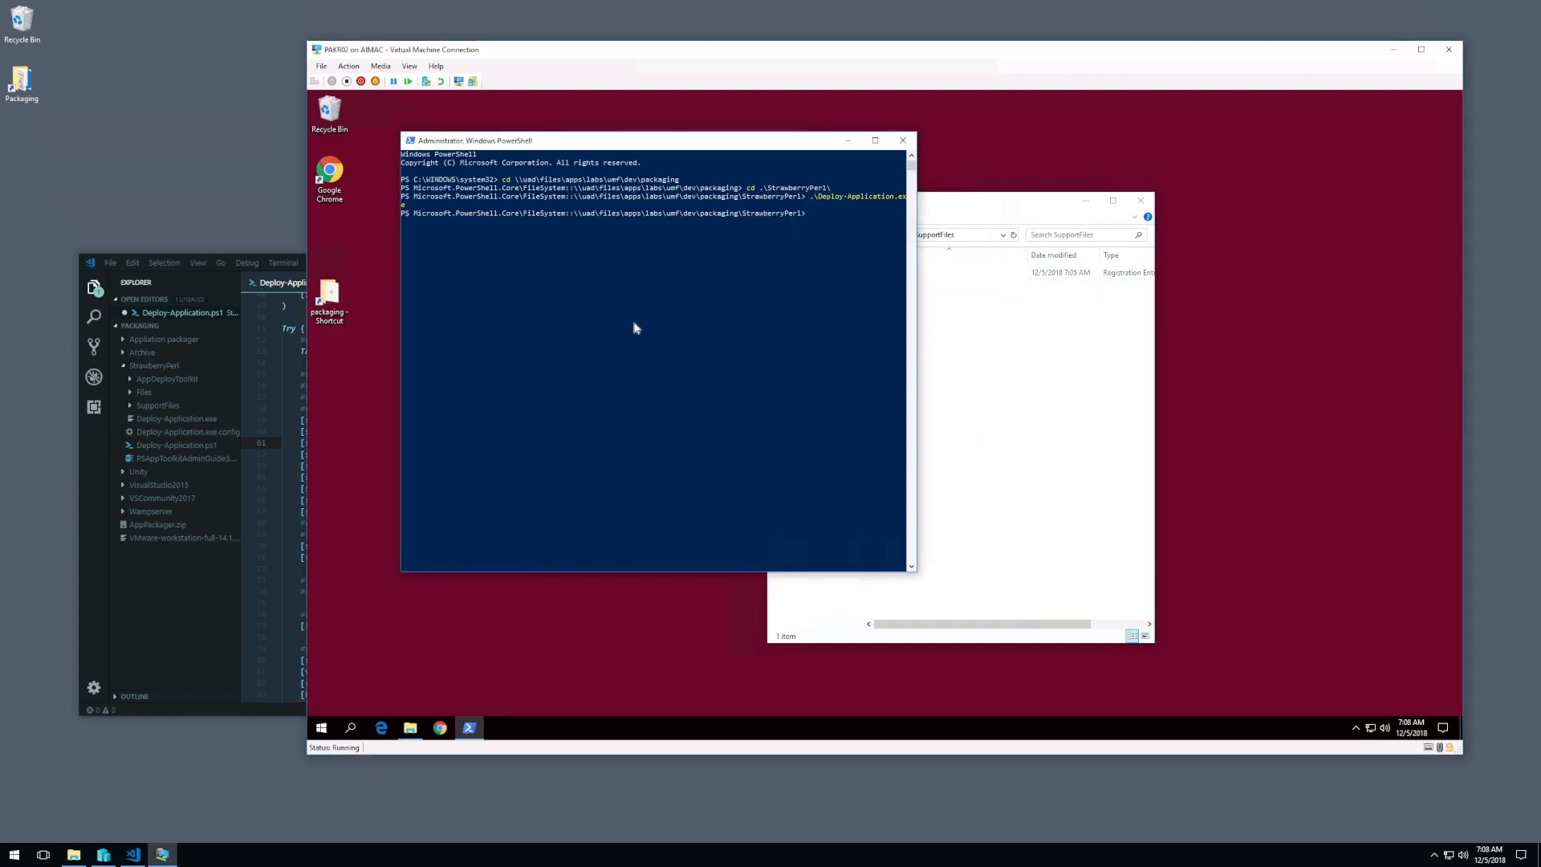
pyautogui.hotkey('alt', 'Tab')
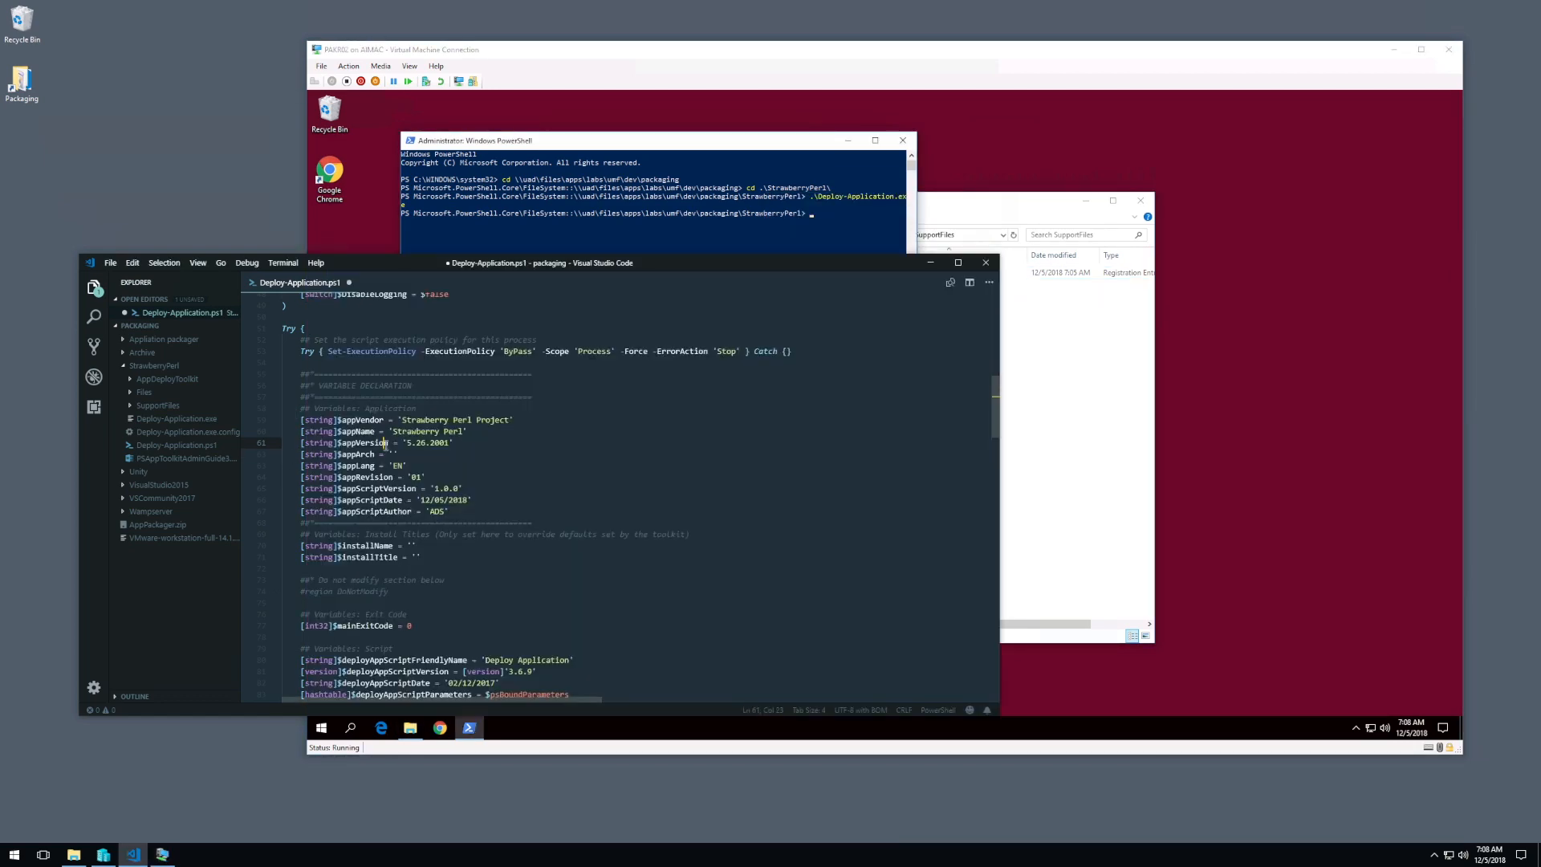
# Step: Copy the Execute-MSI install line below the "Perform Uninstallation tasks here" comment and set the copy's action to "Uninstall"
pyautogui.scroll(-3, 508, 417)
pyautogui.scroll(-20, 508, 416)
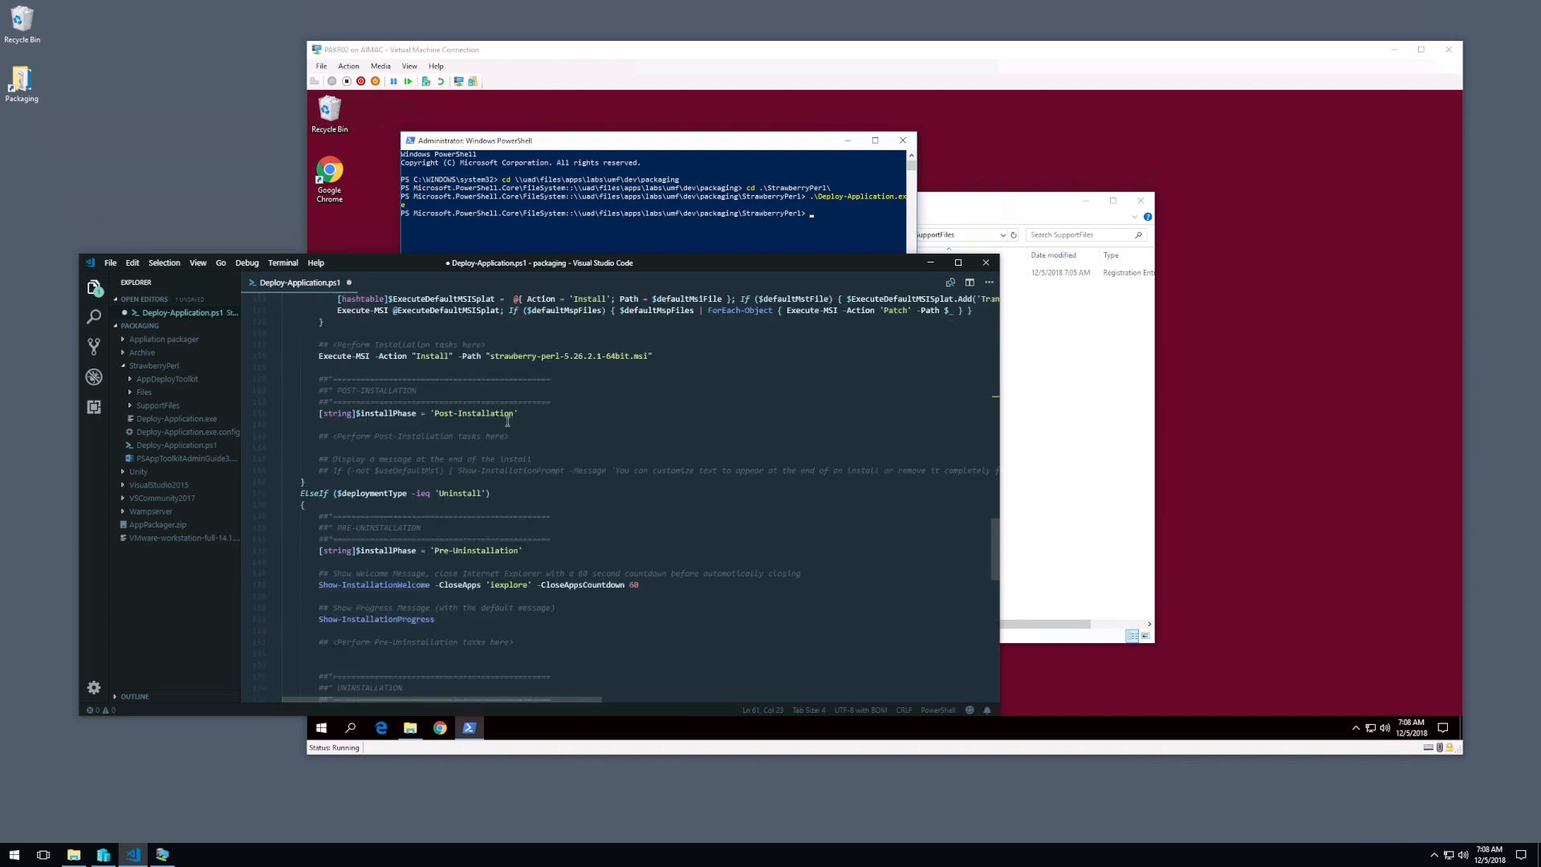
pyautogui.scroll(-4, 499, 405)
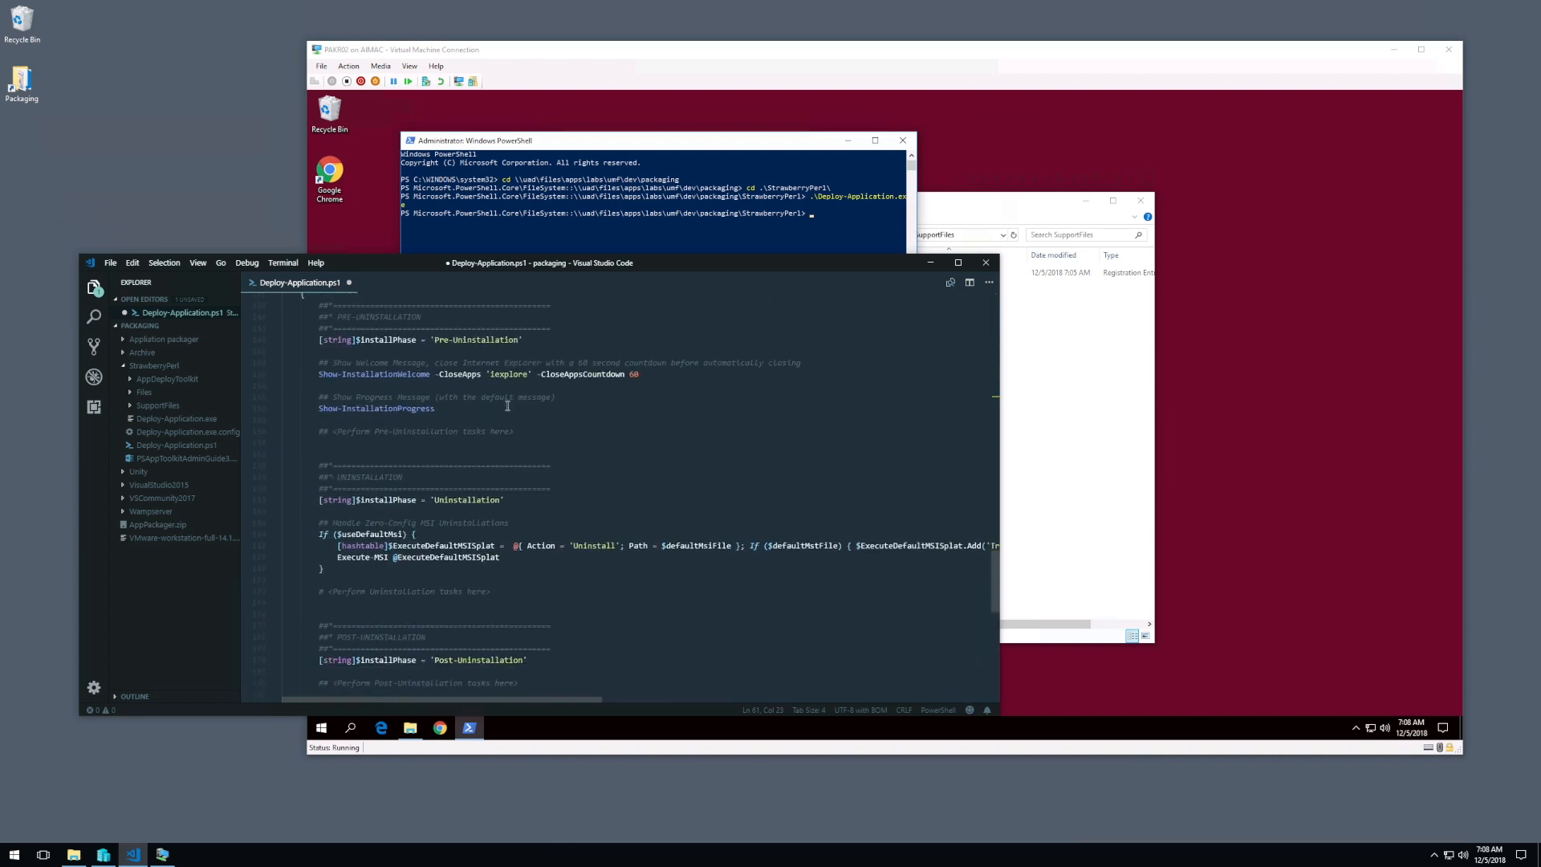
pyautogui.scroll(3, 546, 367)
pyautogui.scroll(3, 546, 367)
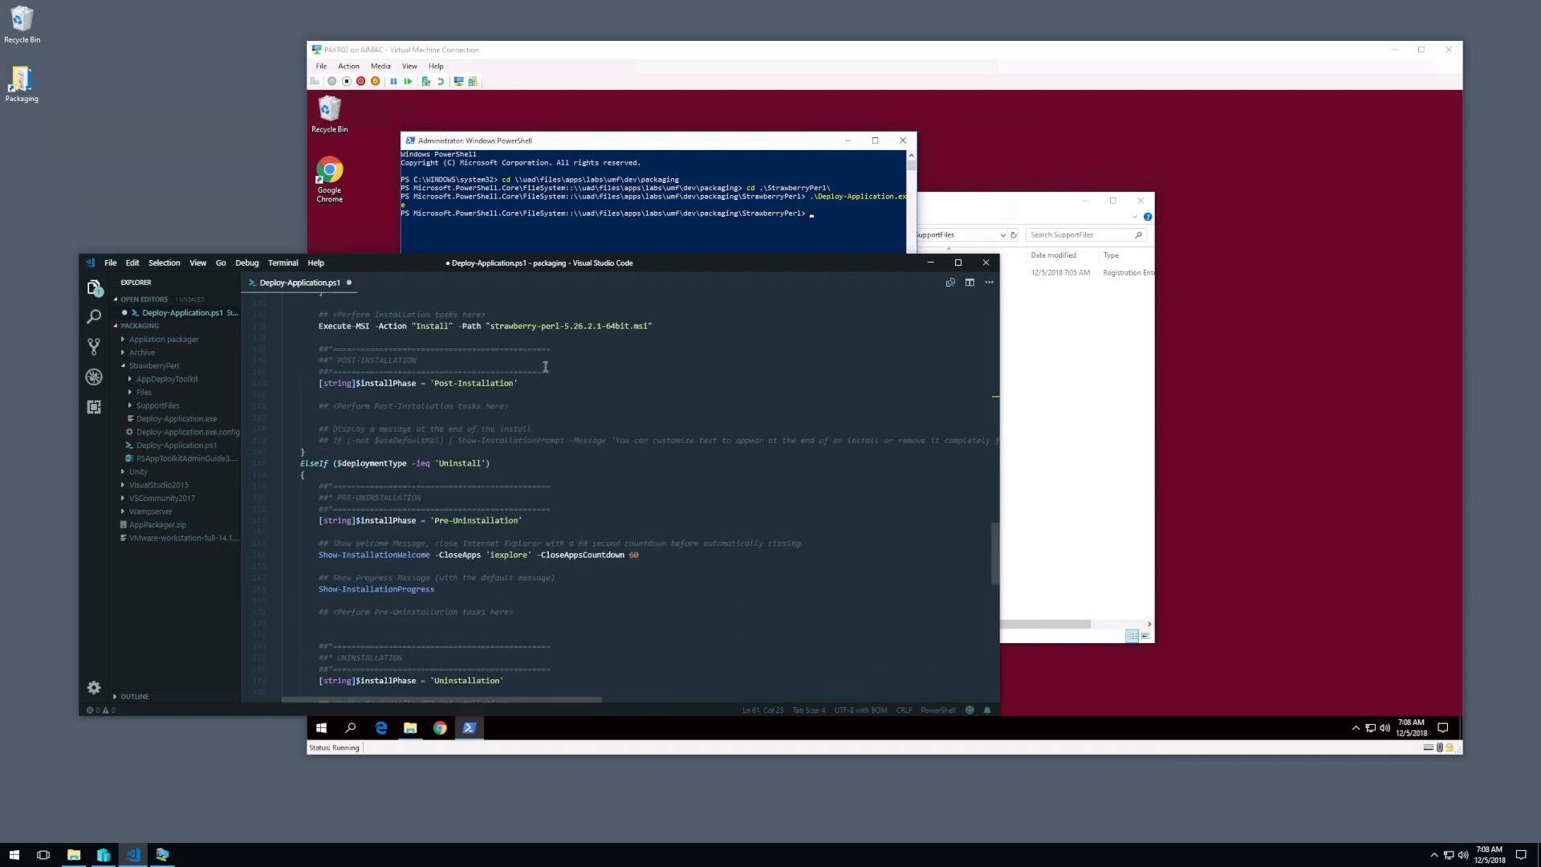
pyautogui.moveTo(660, 325); pyautogui.dragTo(659, 314)
pyautogui.hotkey('ctrl', 'c')
pyautogui.scroll(-3, 647, 349)
pyautogui.scroll(-1, 647, 349)
pyautogui.click(520, 663)
pyautogui.click(523, 651)
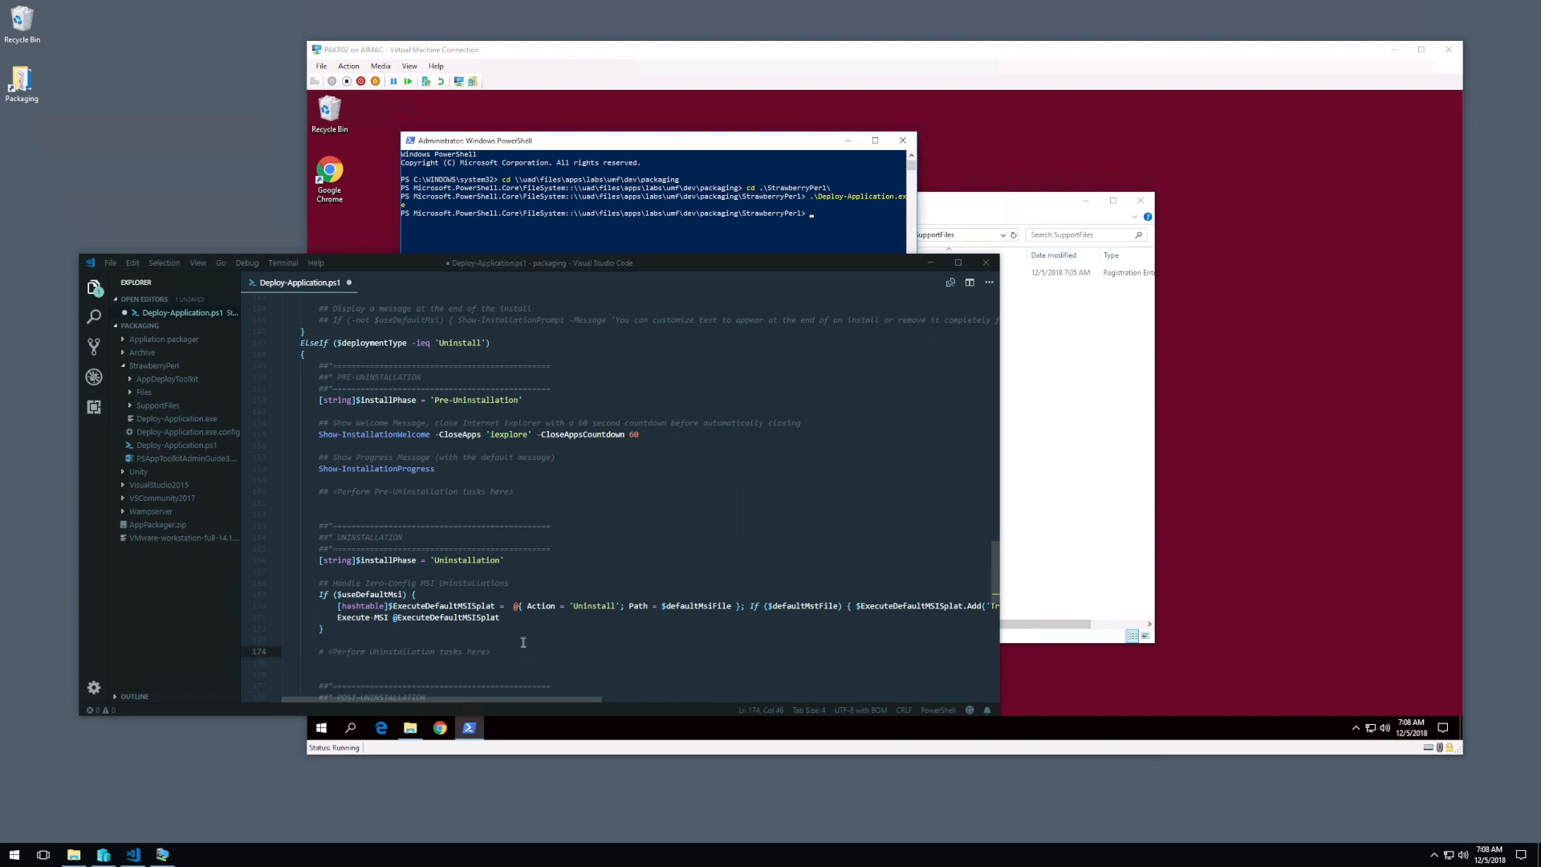
pyautogui.click(487, 663)
pyautogui.hotkey('ctrl', 'v')
pyautogui.scroll(-4, 455, 656)
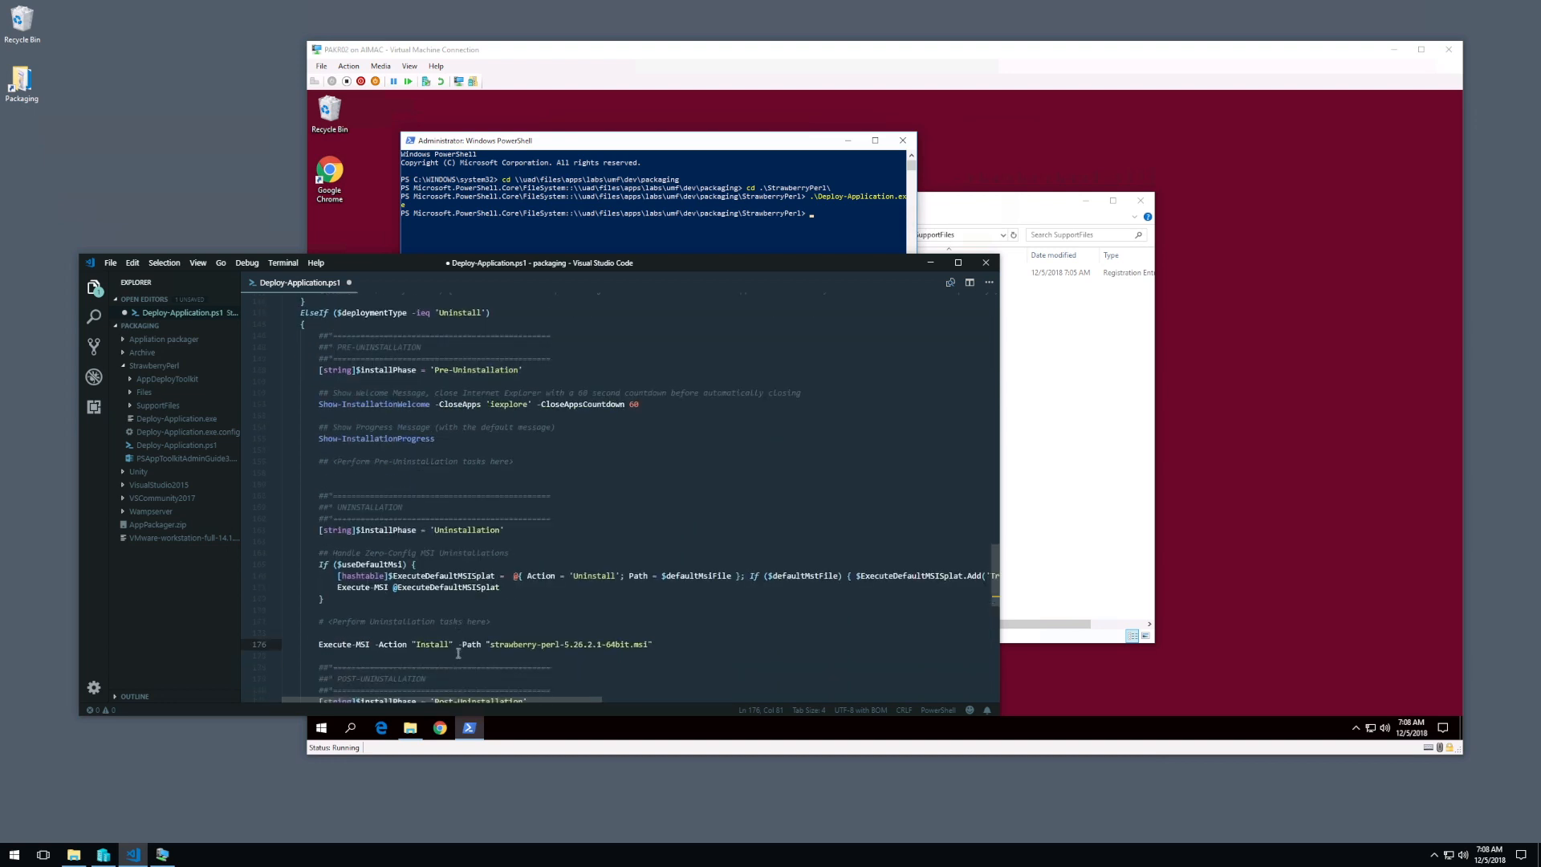
pyautogui.doubleClick(435, 525)
pyautogui.write('Uninstall')
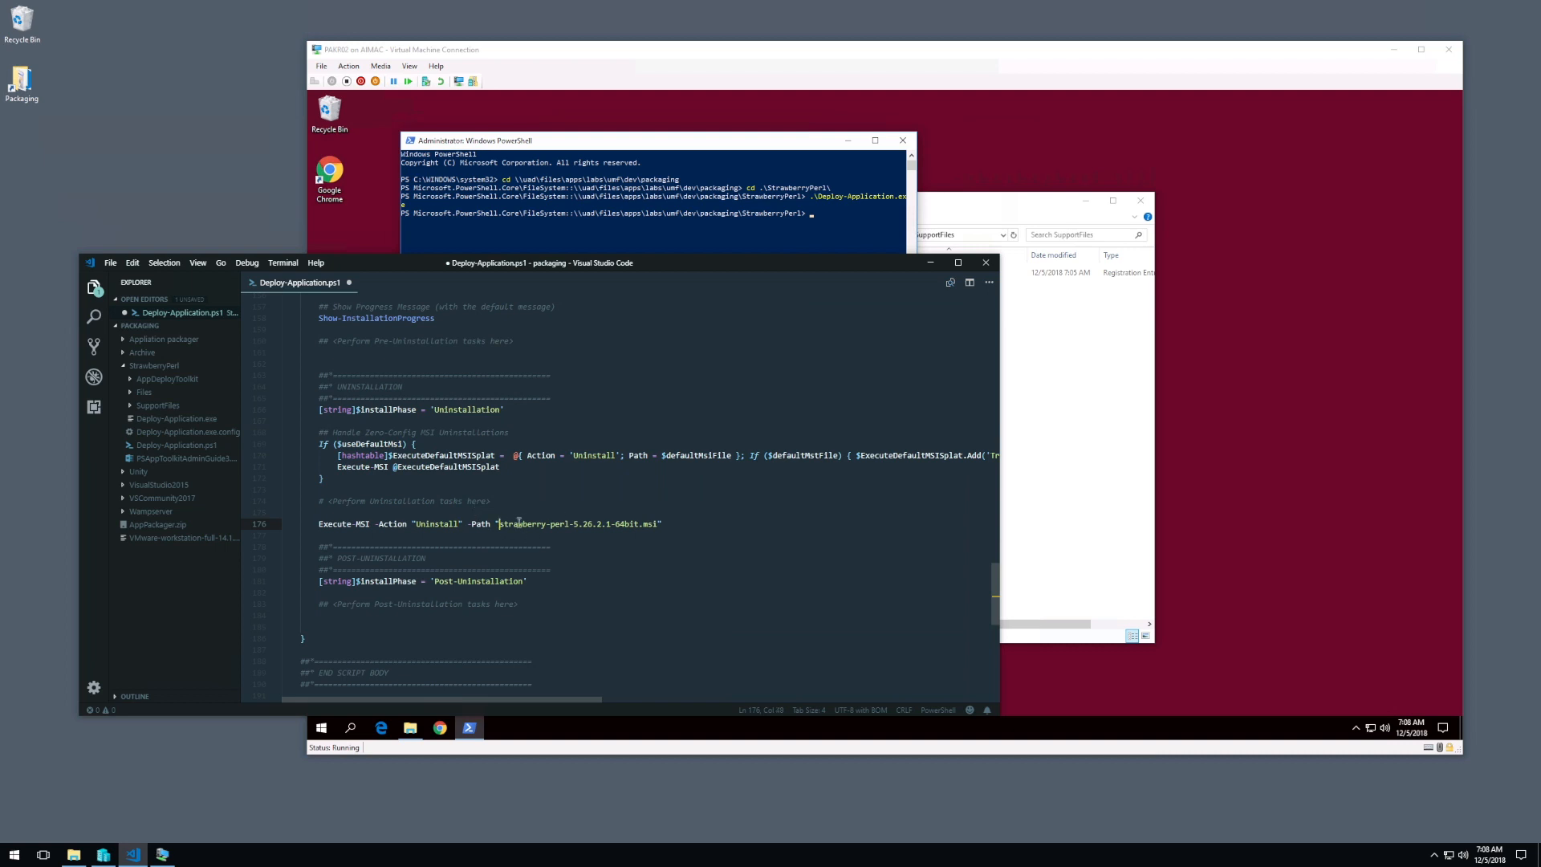
# Step: Run .\Deploy-Application.exe uninstall in the virtual machine's PowerShell window
pyautogui.click(616, 223)
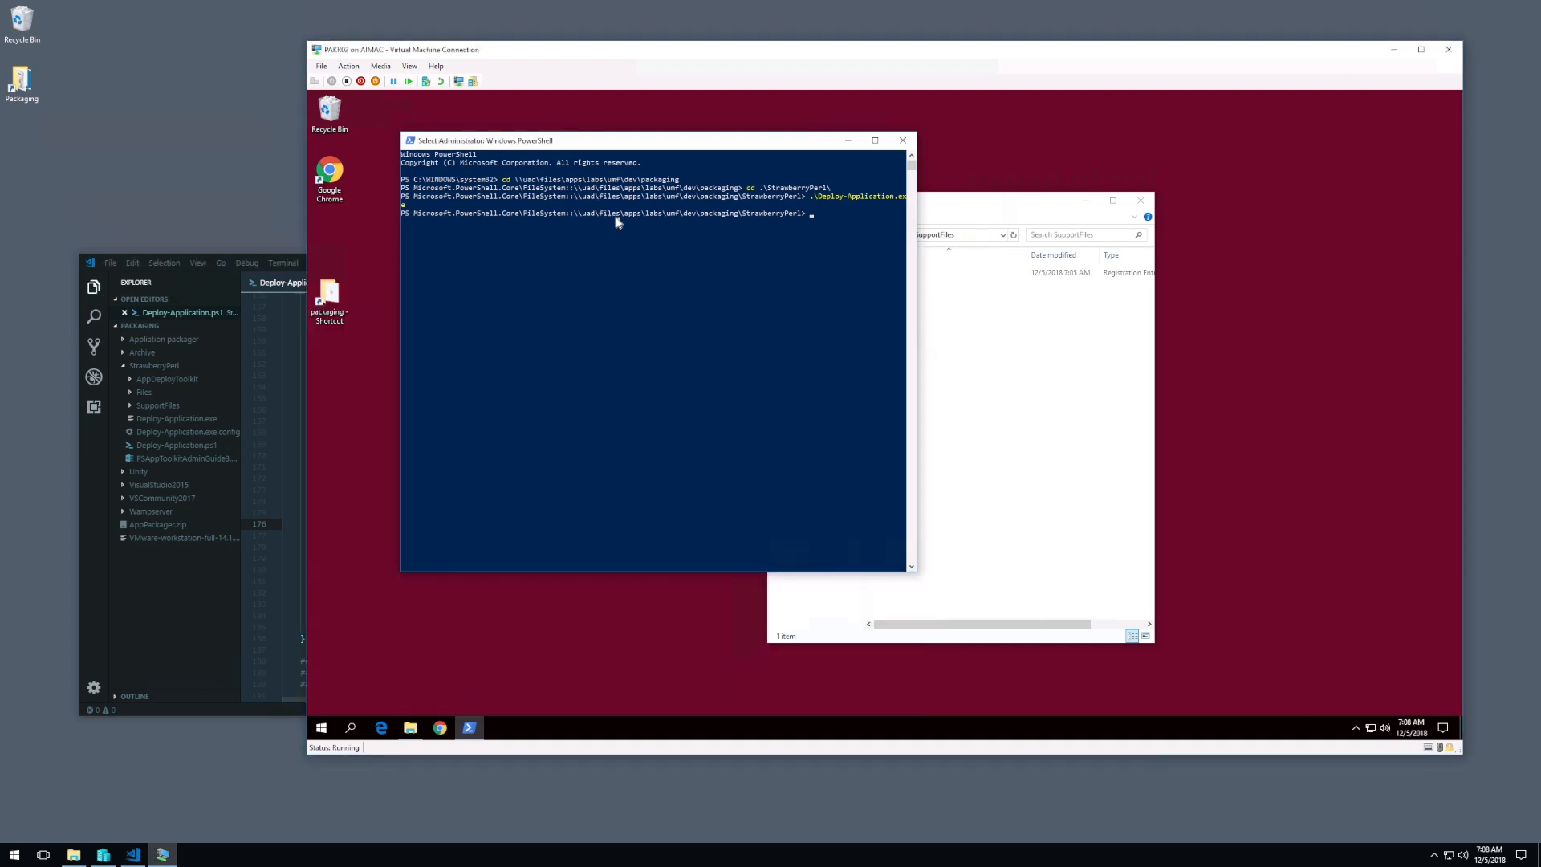
pyautogui.write('.\\del')
pyautogui.press('Tab')
pyautogui.write('uninstall')
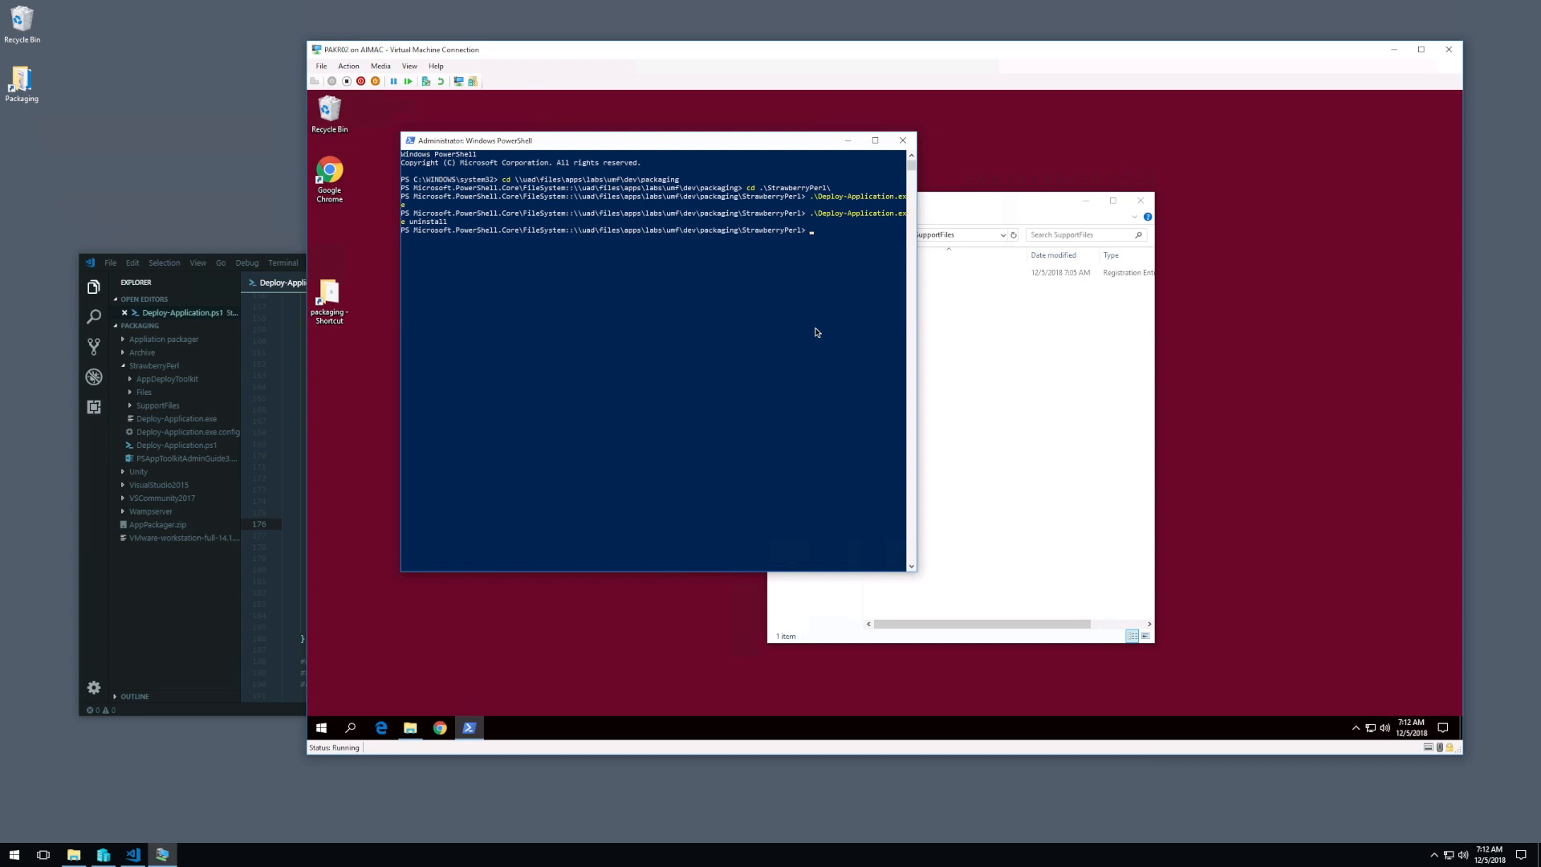
# Step: Run .\Deploy-Application.exe without arguments in the virtual machine to install Strawberry Perl again
pyautogui.click(808, 289)
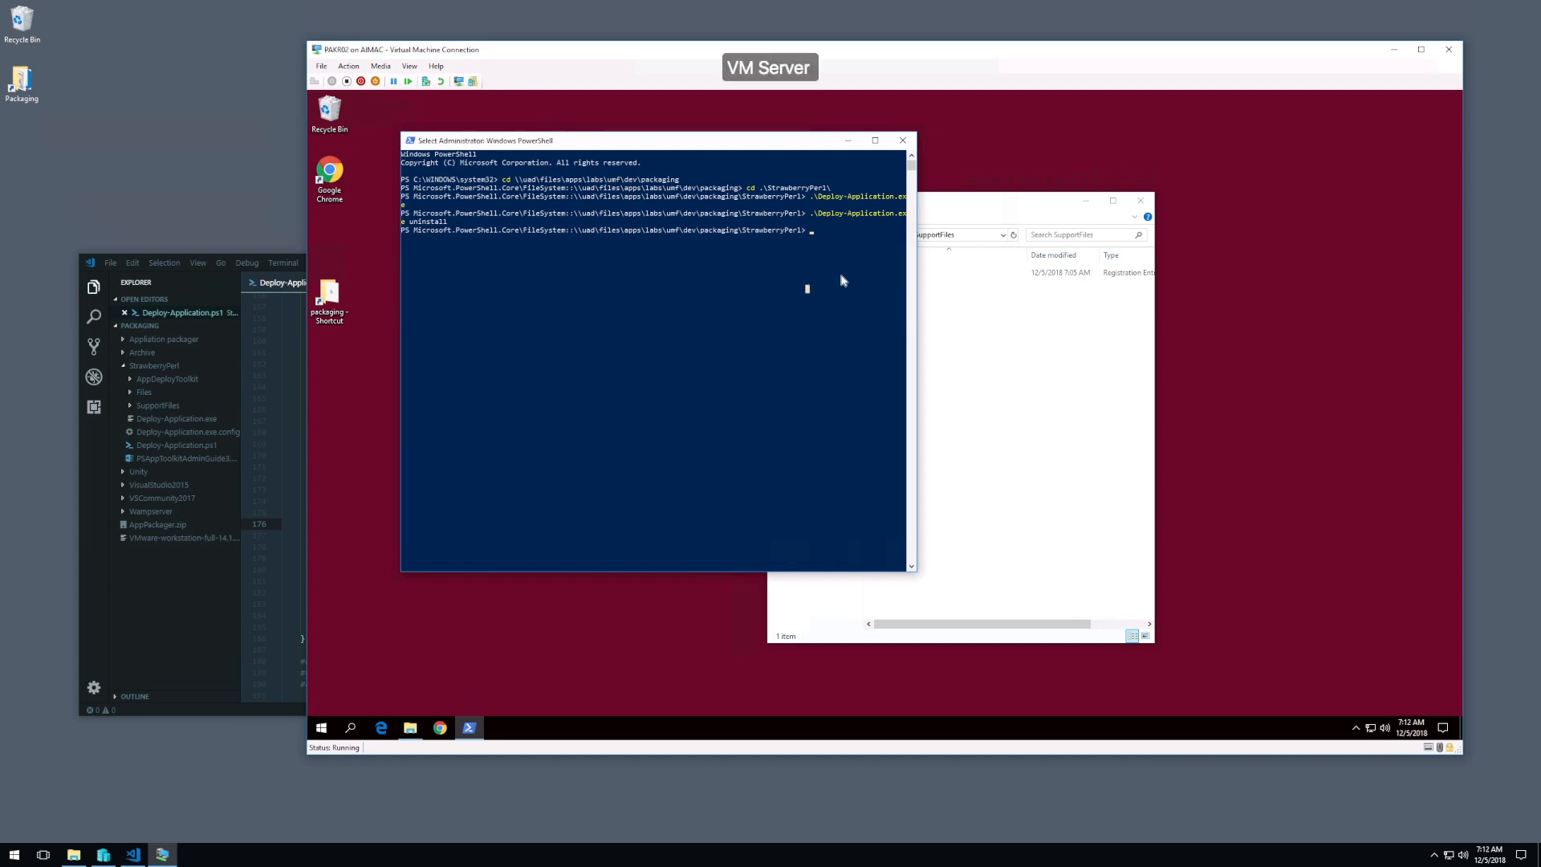
pyautogui.press('Up')
pyautogui.press('Return')
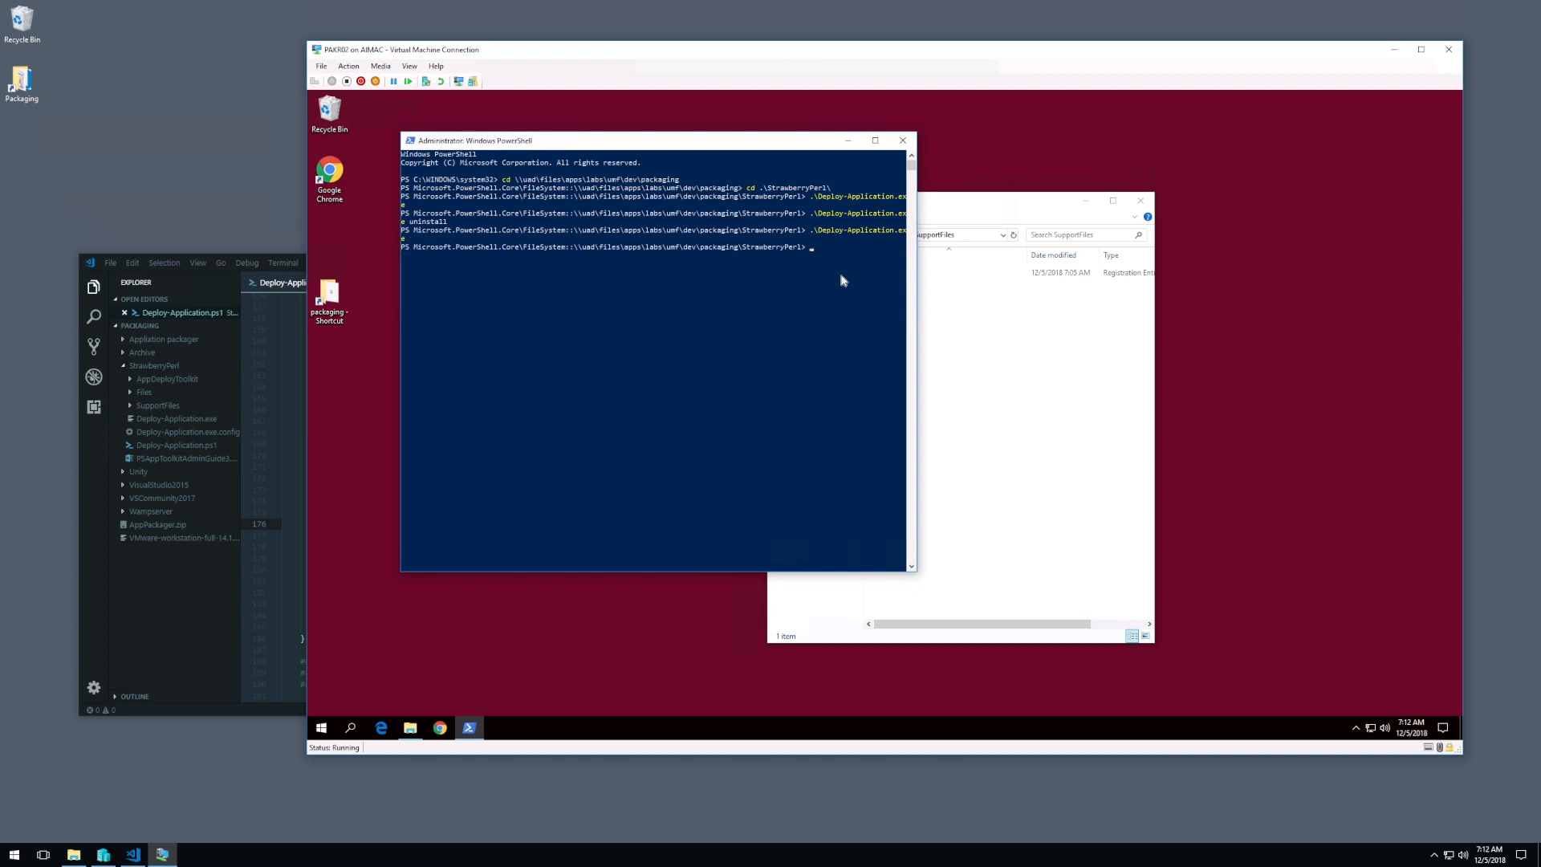
# Step: Open the uninstall registry file from the SupportFiles folder for editing in Notepad
pyautogui.click(294, 444)
pyautogui.click(1050, 498)
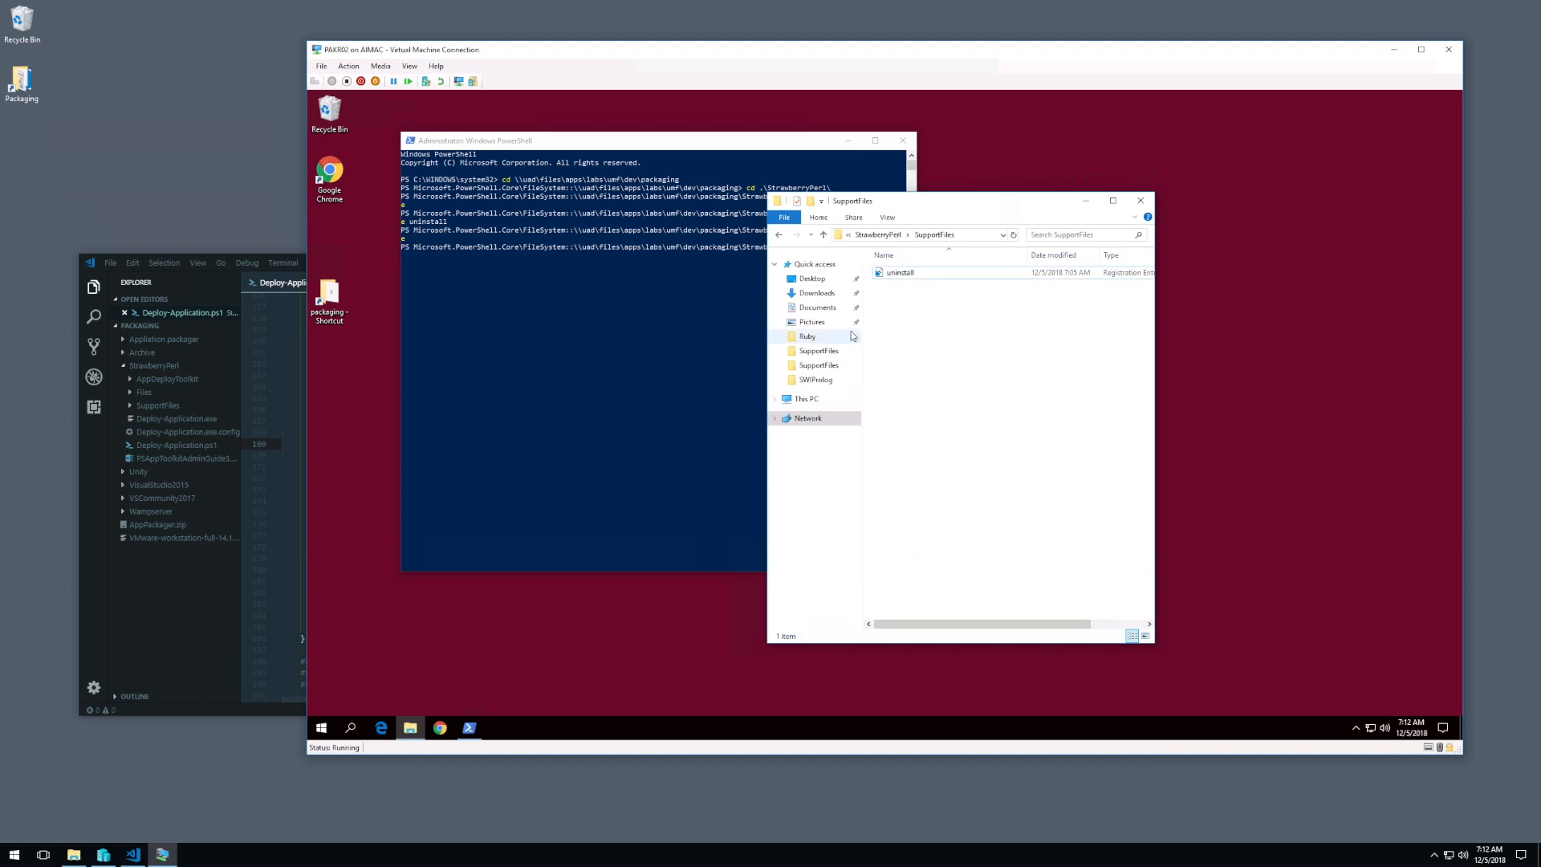
pyautogui.rightClick(927, 277)
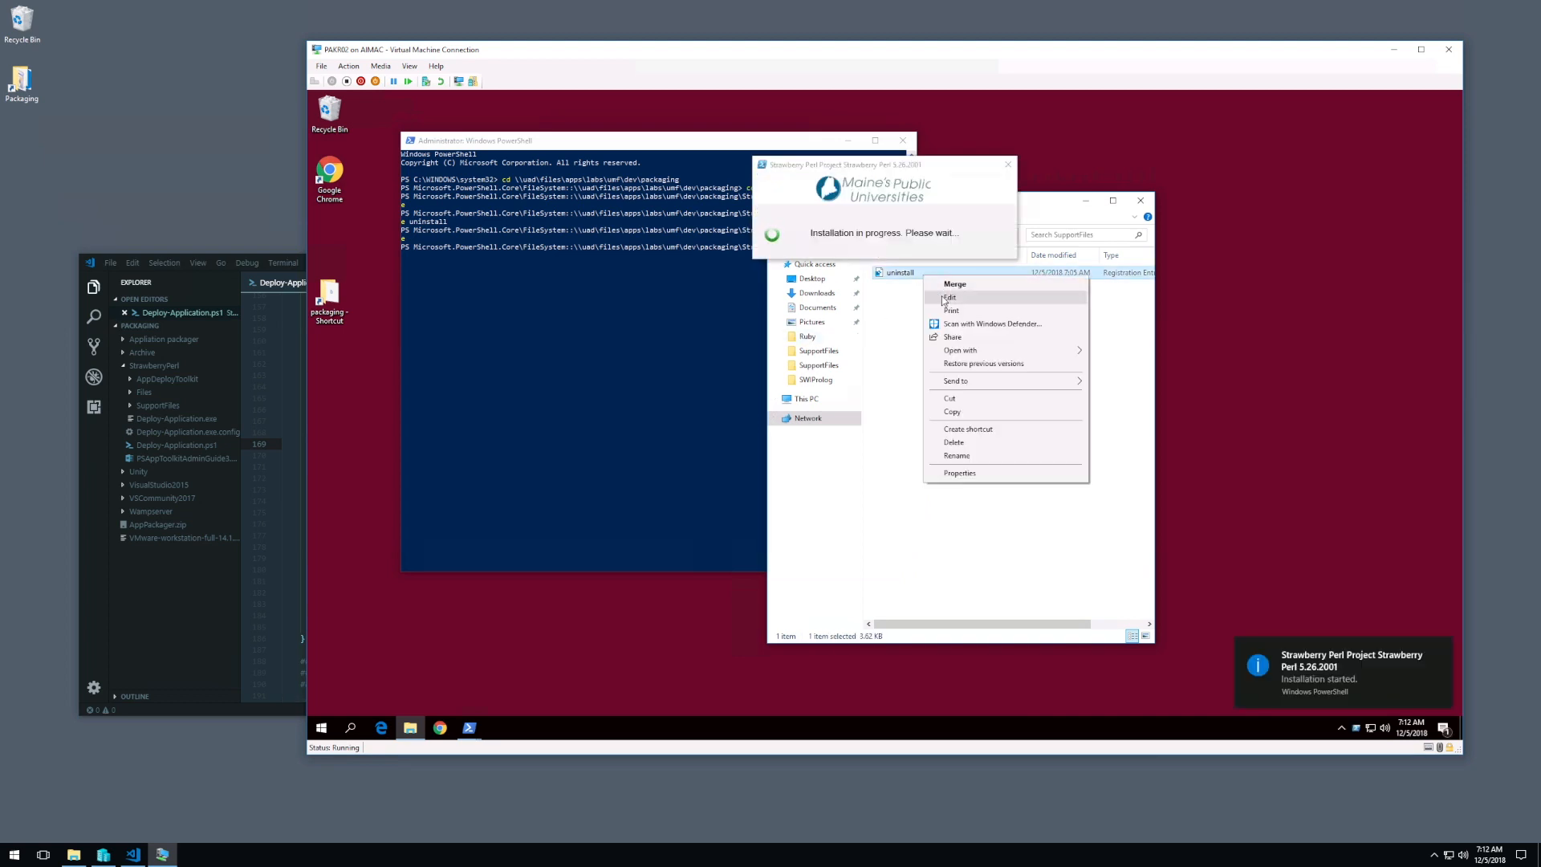
pyautogui.click(950, 297)
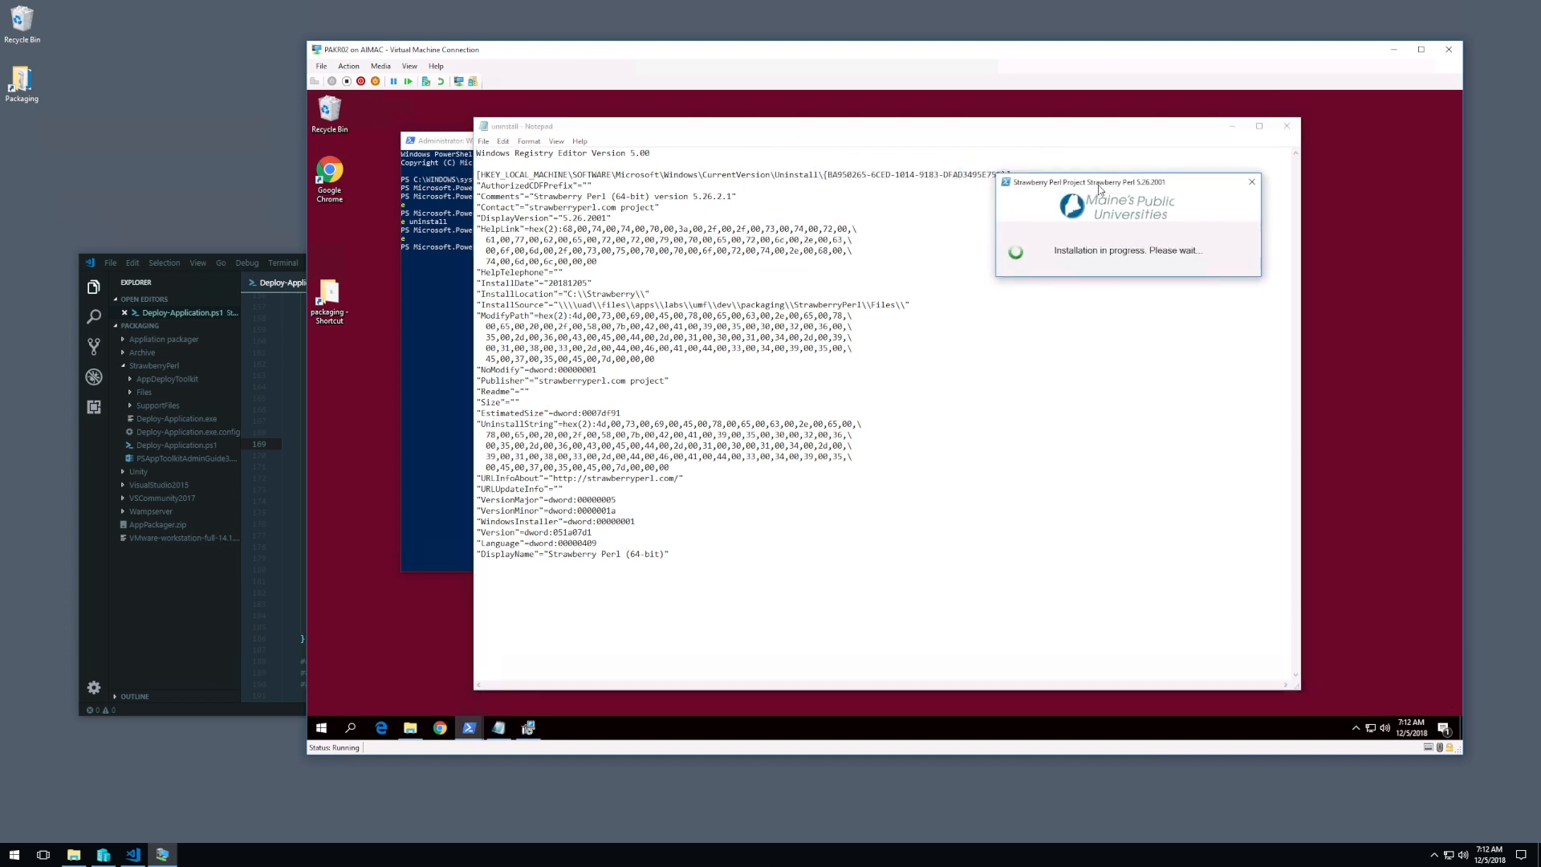
# Step: Copy the braced product code from the registry key path and paste it over the MSI file name in the uninstall Execute-MSI line
pyautogui.moveTo(1009, 174); pyautogui.dragTo(832, 175)
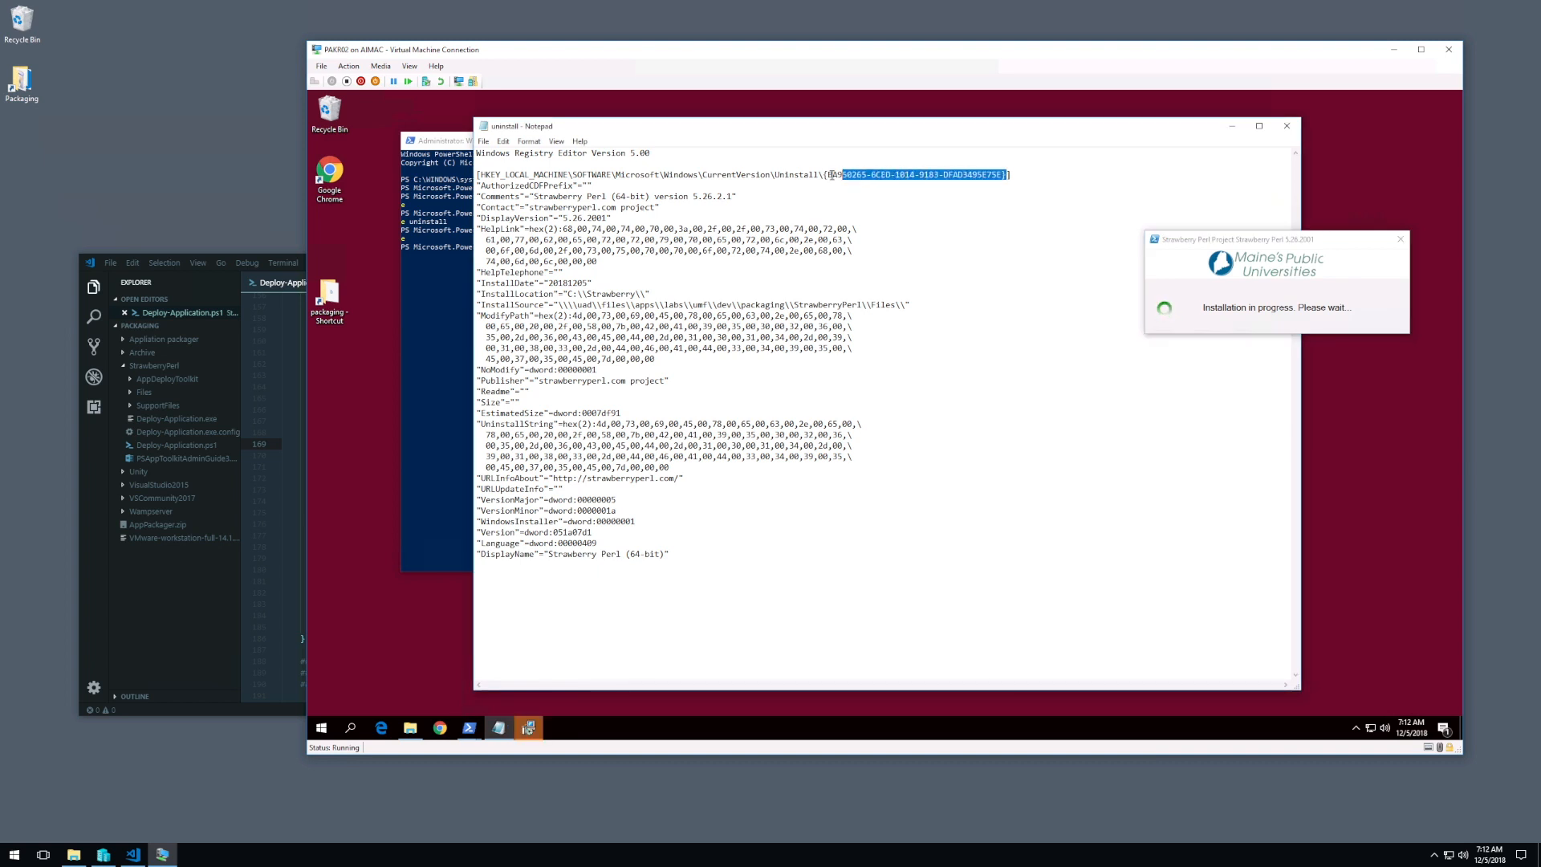
pyautogui.rightClick(878, 174)
pyautogui.click(911, 214)
pyautogui.click(299, 489)
pyautogui.moveTo(502, 524); pyautogui.dragTo(659, 524)
pyautogui.rightClick(644, 524)
pyautogui.click(651, 592)
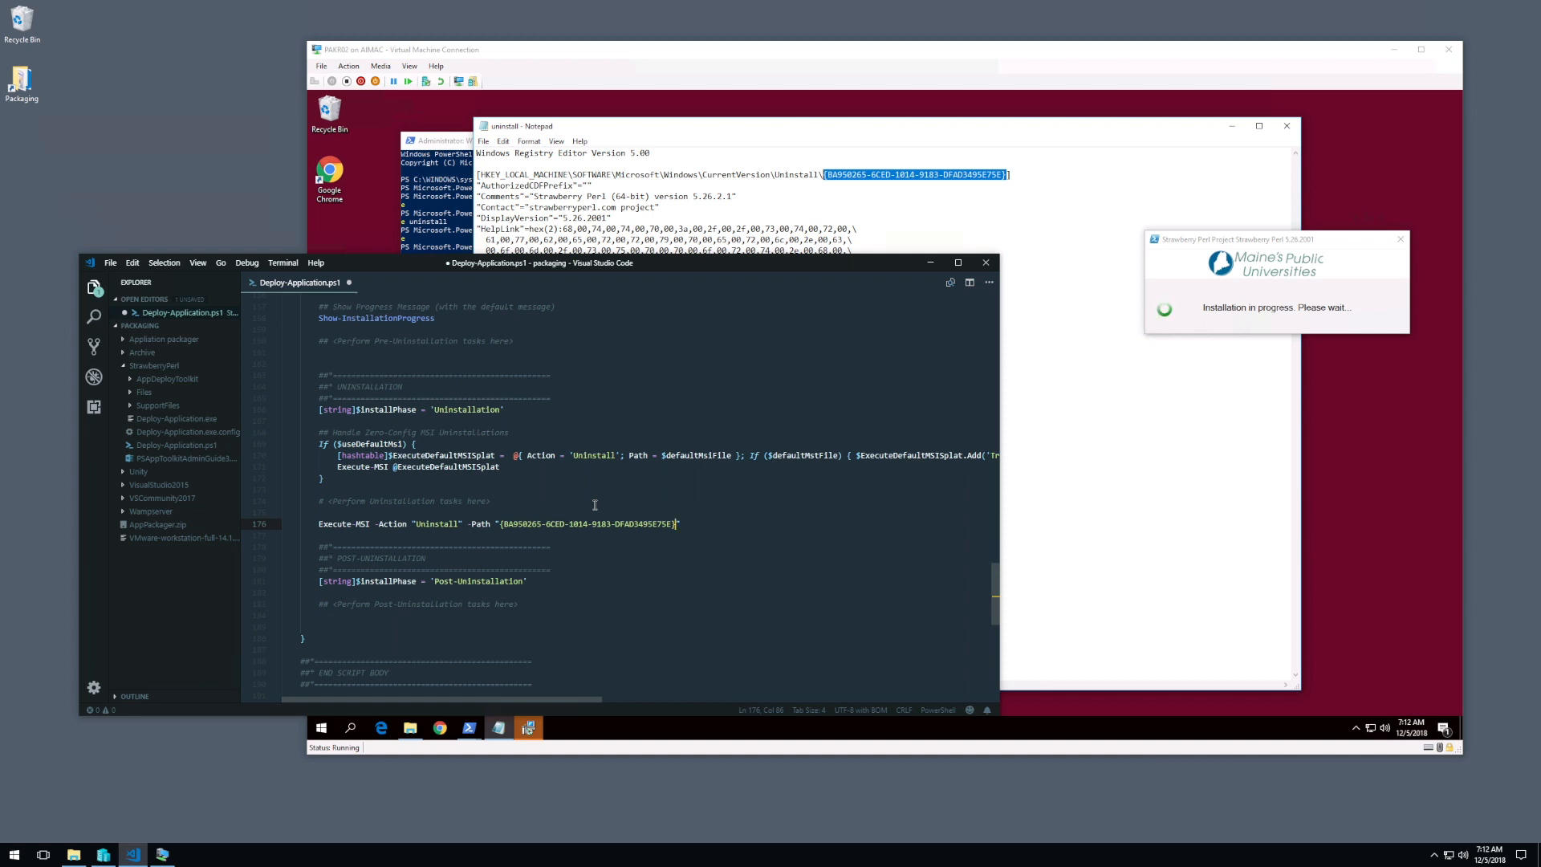
# Step: Move the script editor window lower on the desktop and close the uninstall file in Notepad
pyautogui.moveTo(697, 270); pyautogui.dragTo(669, 342)
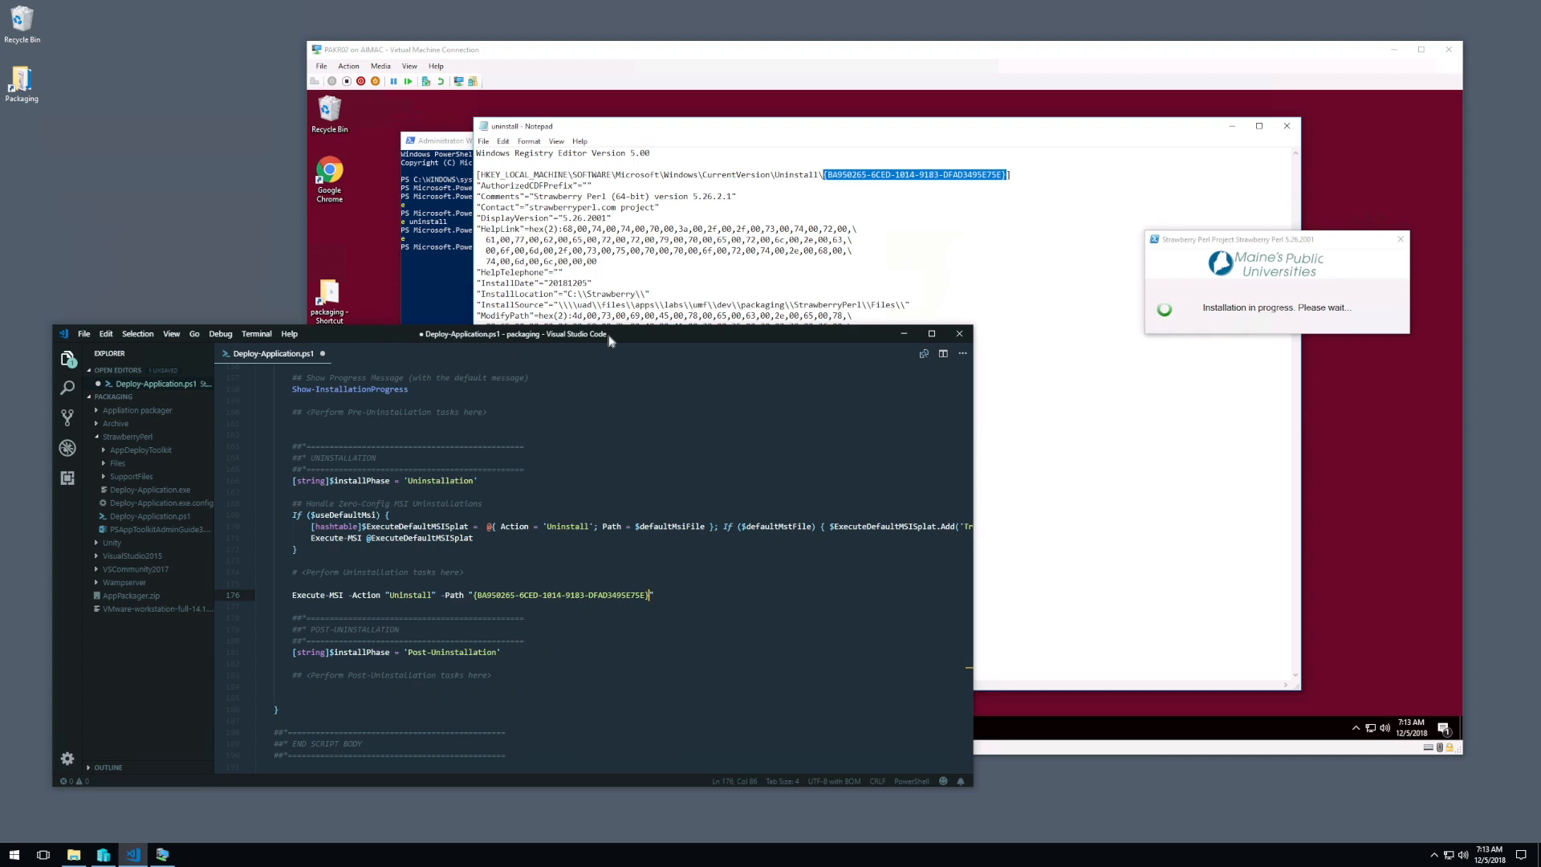
pyautogui.click(917, 199)
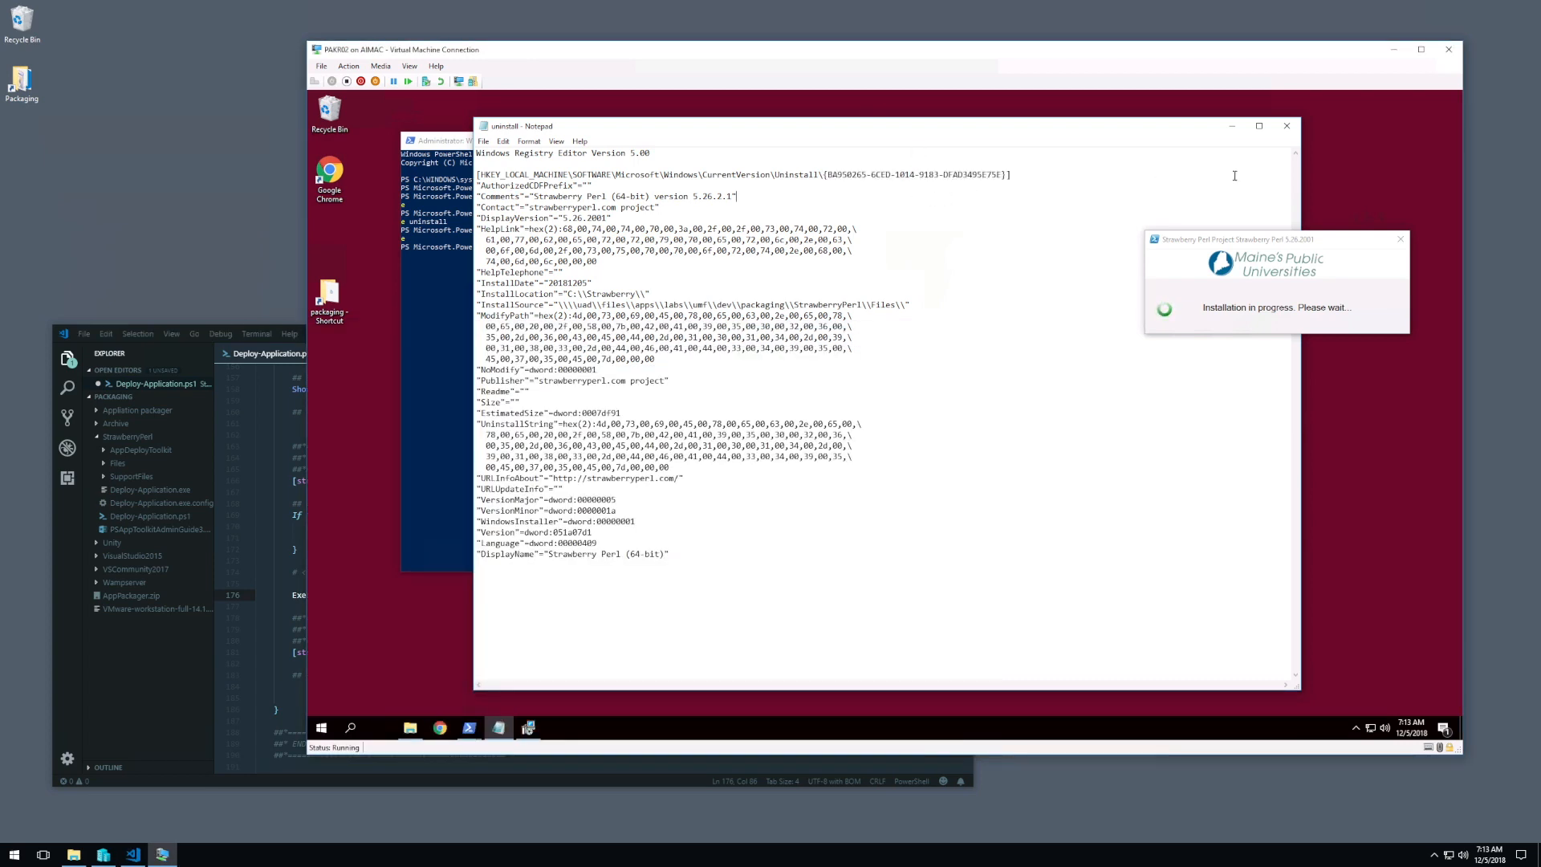
pyautogui.click(1287, 127)
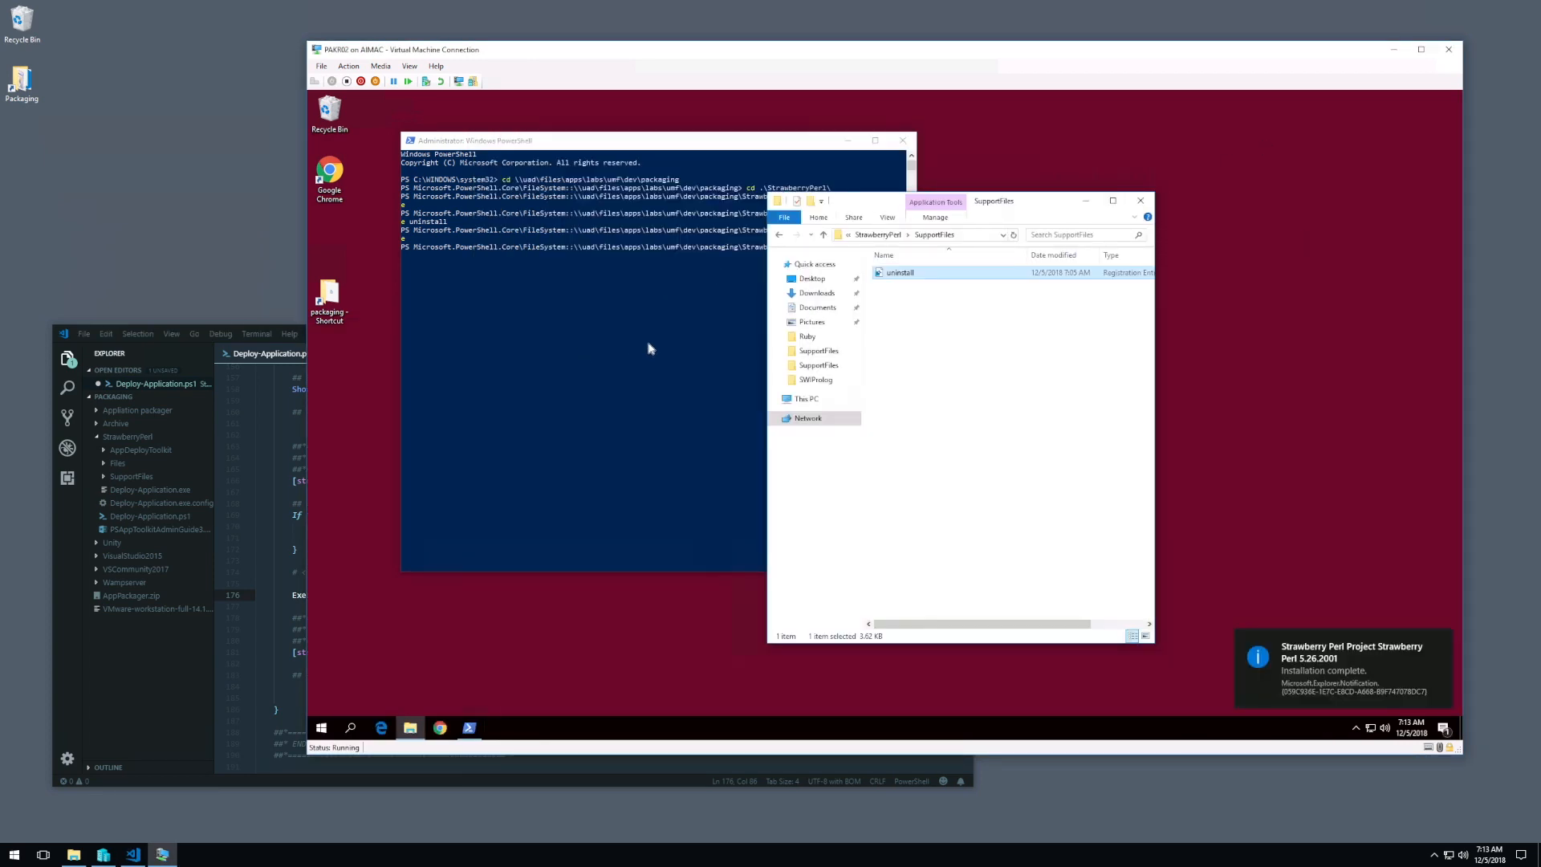
# Step: Save Deploy-Application.ps1 and rerun .\Deploy-Application.exe uninstall in the virtual machine's PowerShell window
pyautogui.click(672, 366)
pyautogui.click(290, 446)
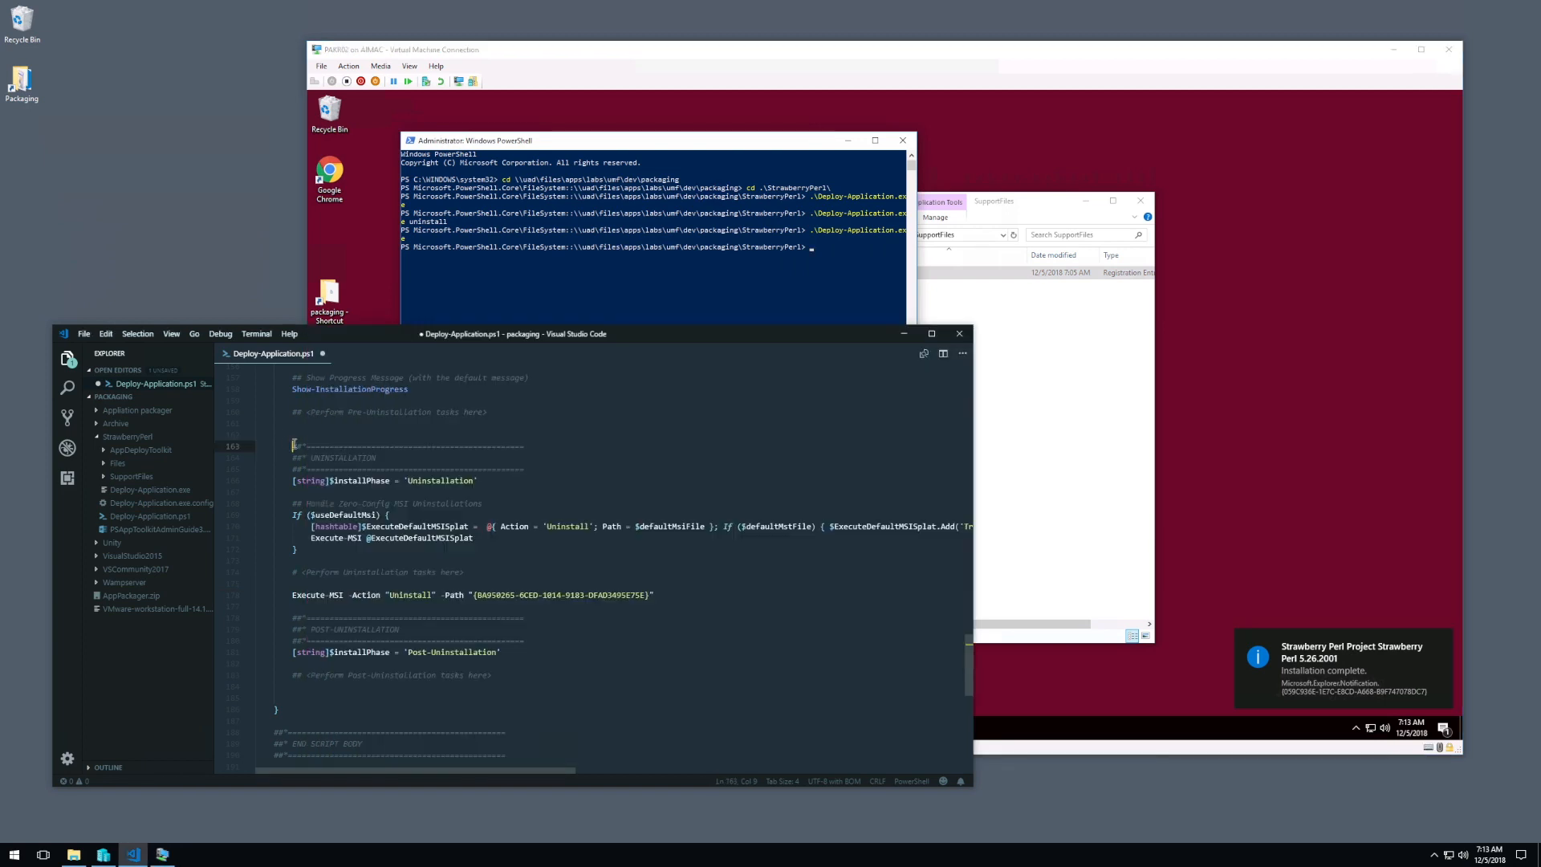
pyautogui.click(686, 259)
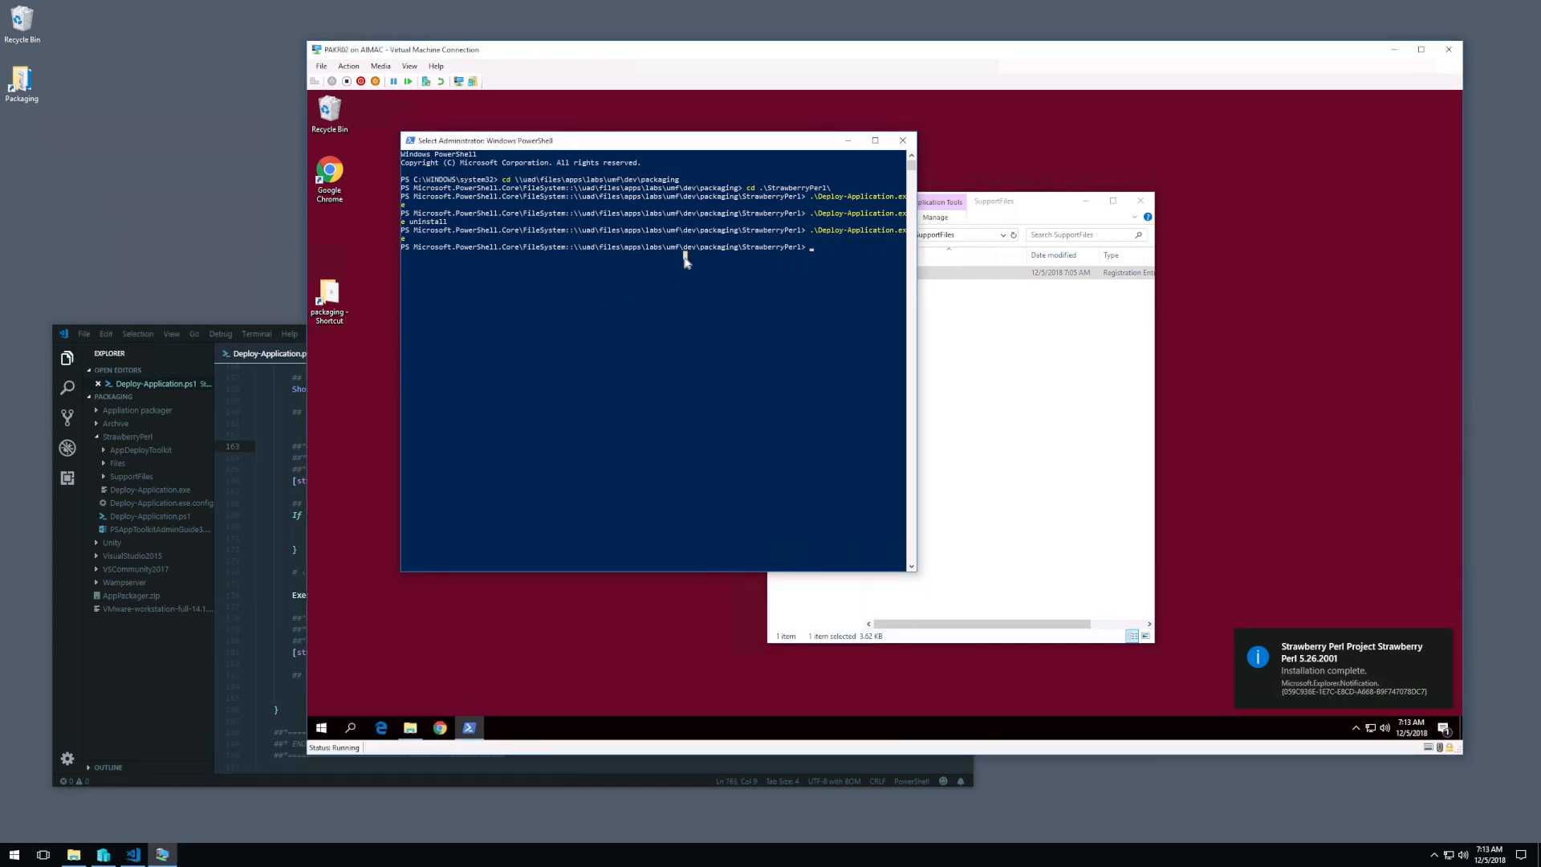
pyautogui.press('Up')
pyautogui.press('Up')
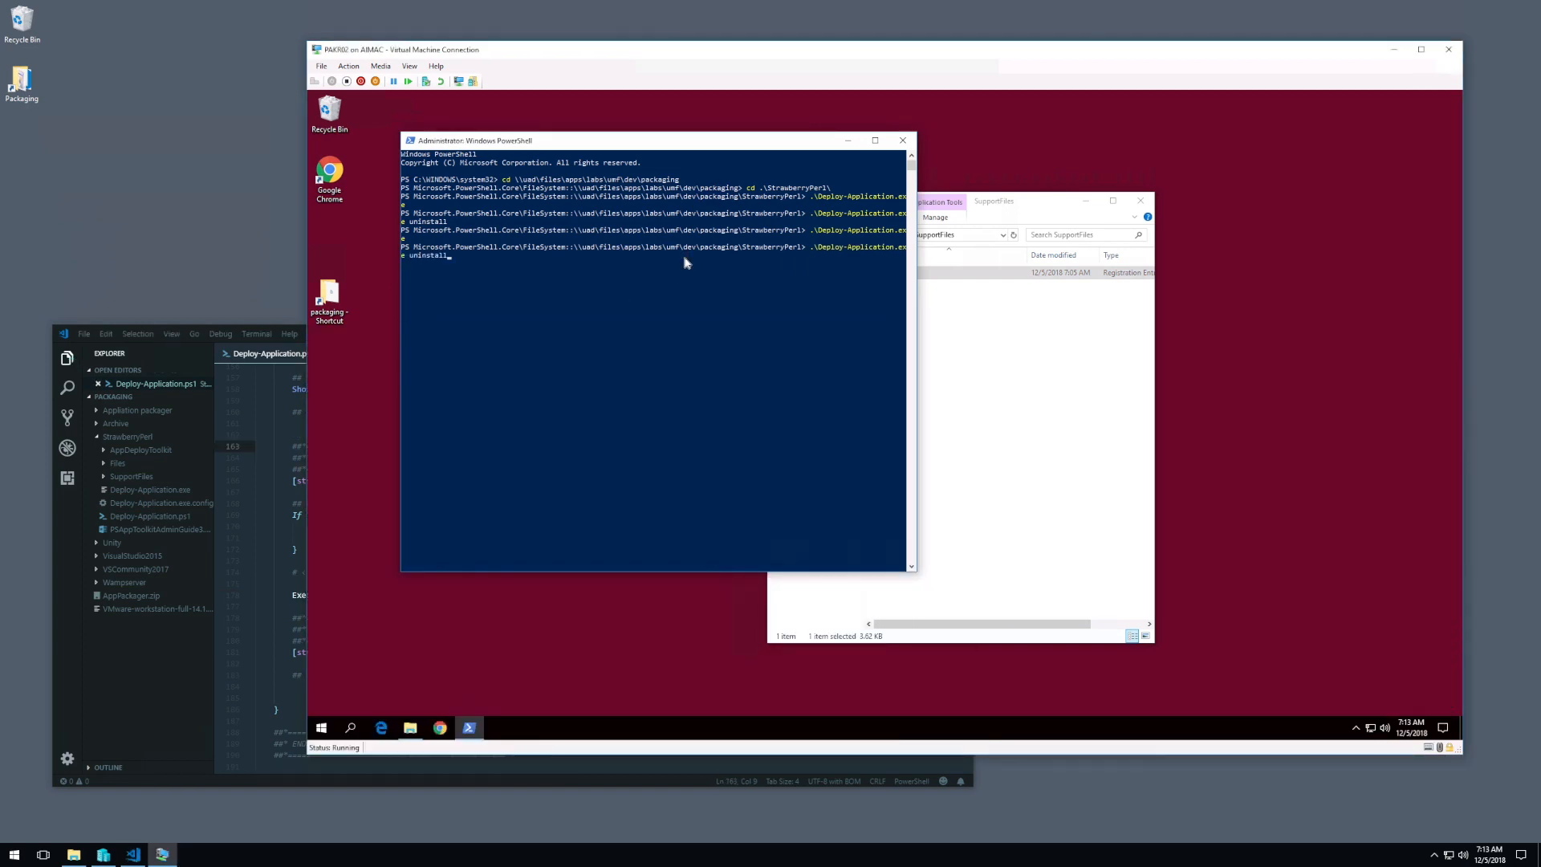
pyautogui.press('Return')
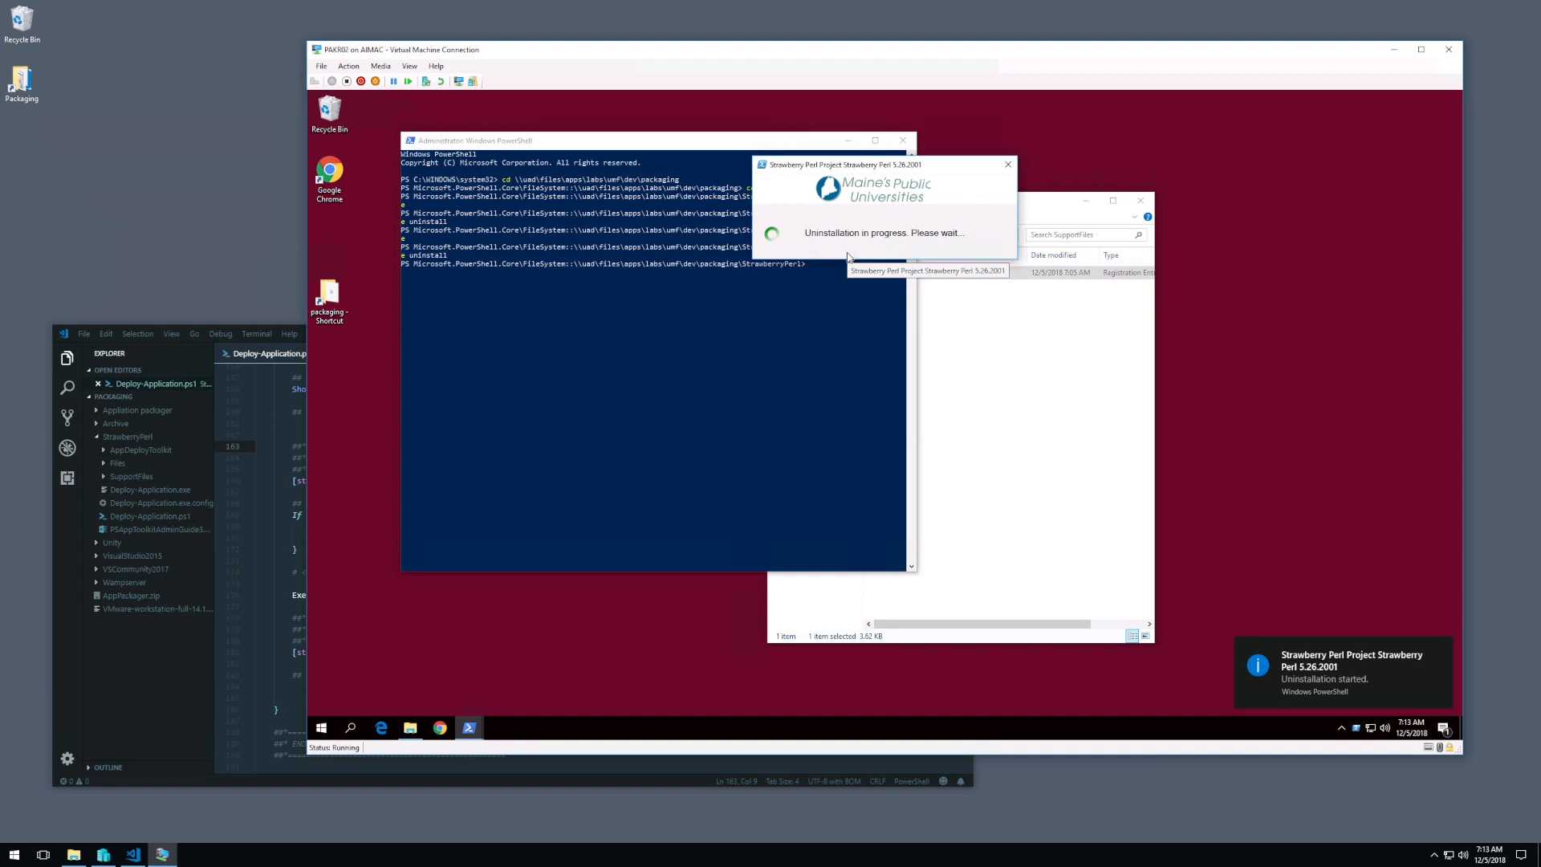
# Step: Move the SupportFiles window clear of the progress dialog and open the packaging folder from its desktop shortcut
pyautogui.click(990, 431)
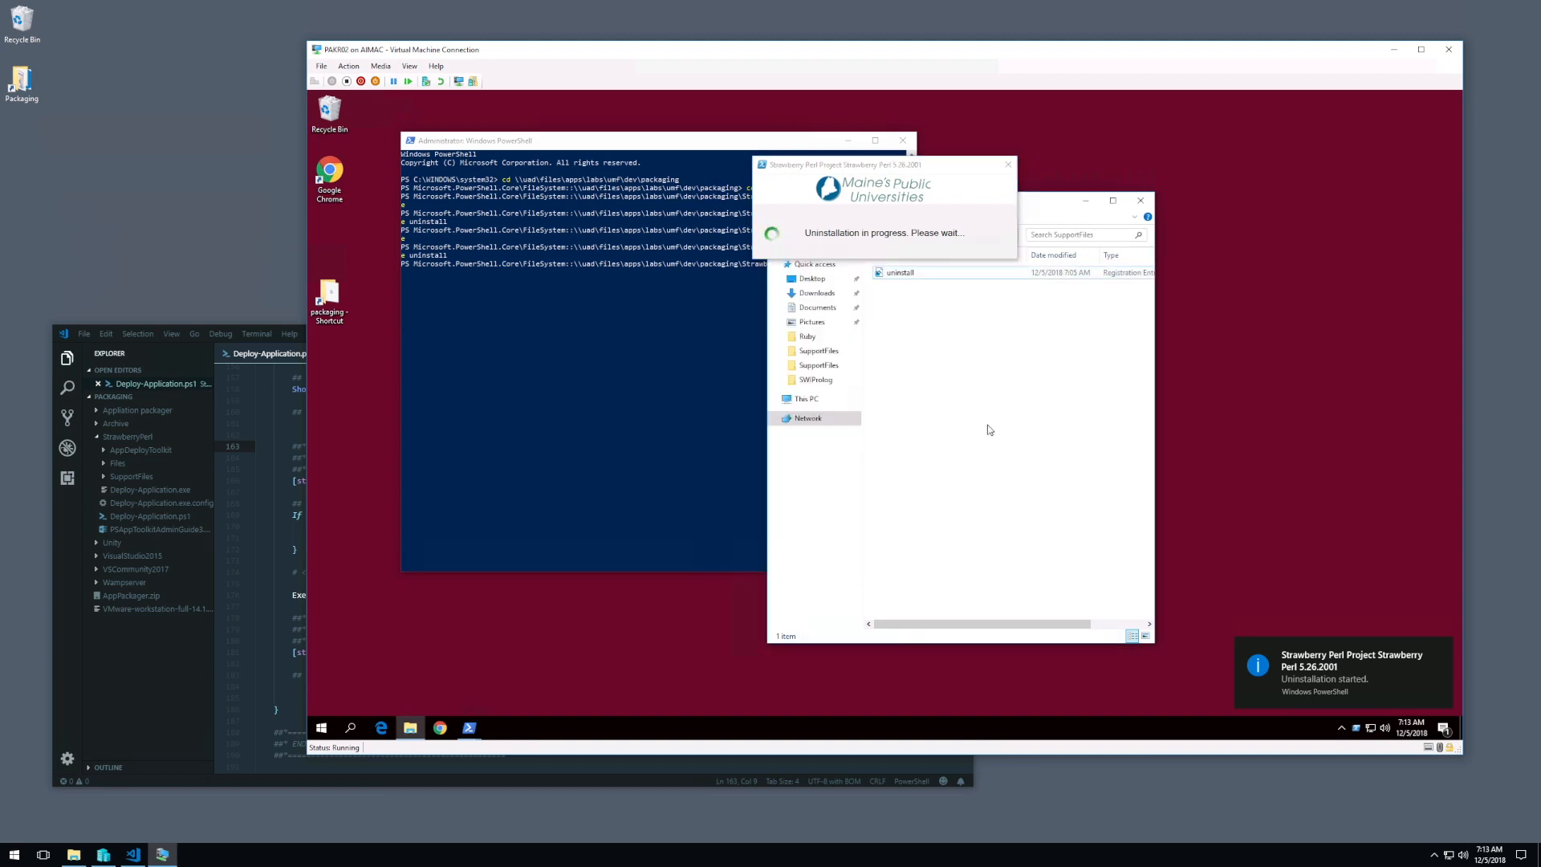
pyautogui.moveTo(1053, 205); pyautogui.dragTo(647, 197)
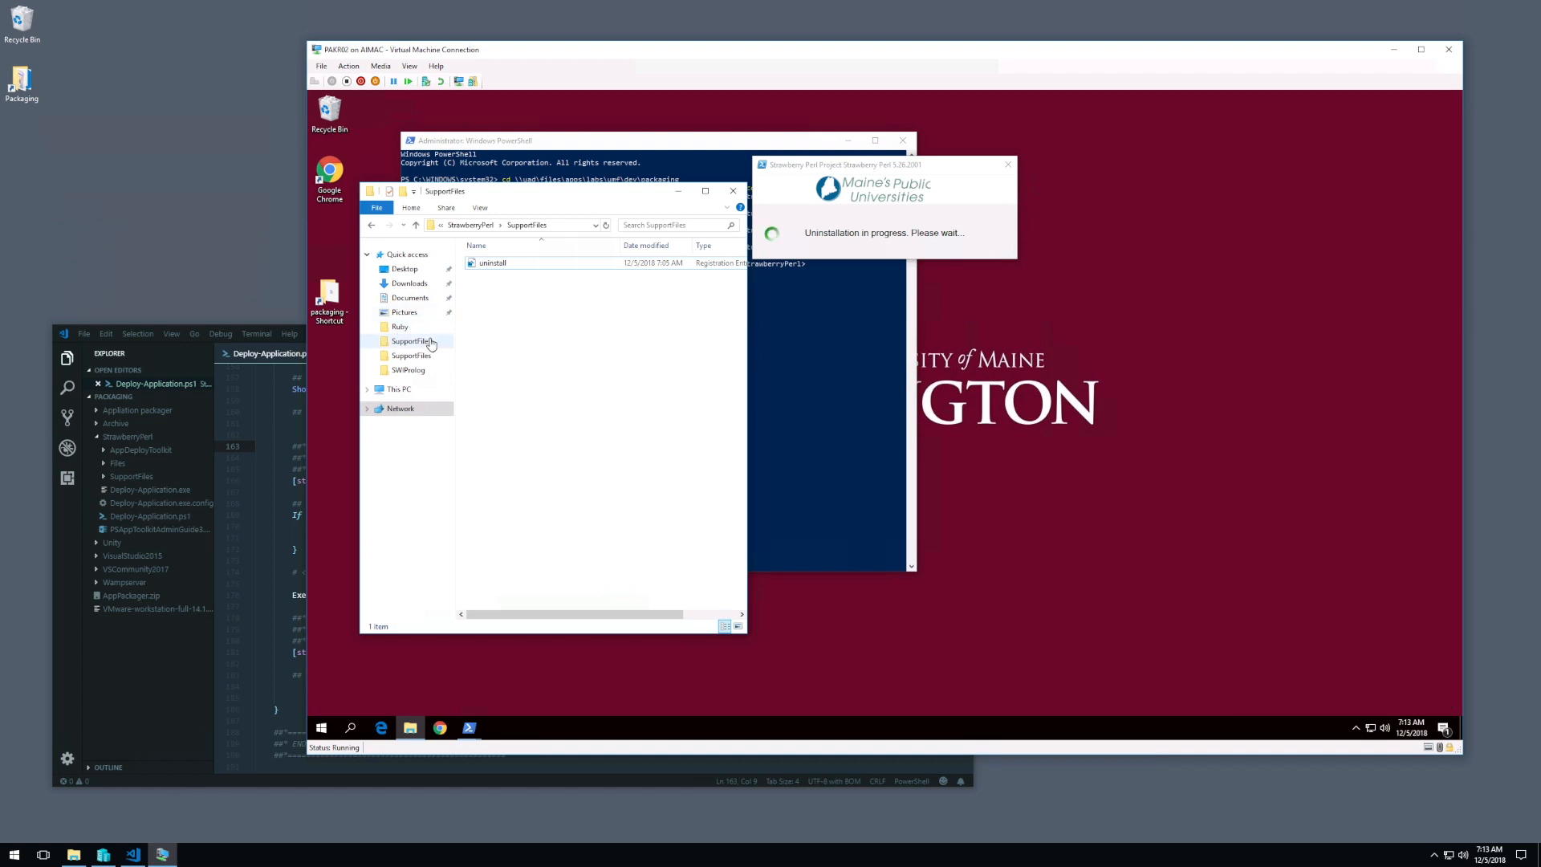
pyautogui.doubleClick(329, 295)
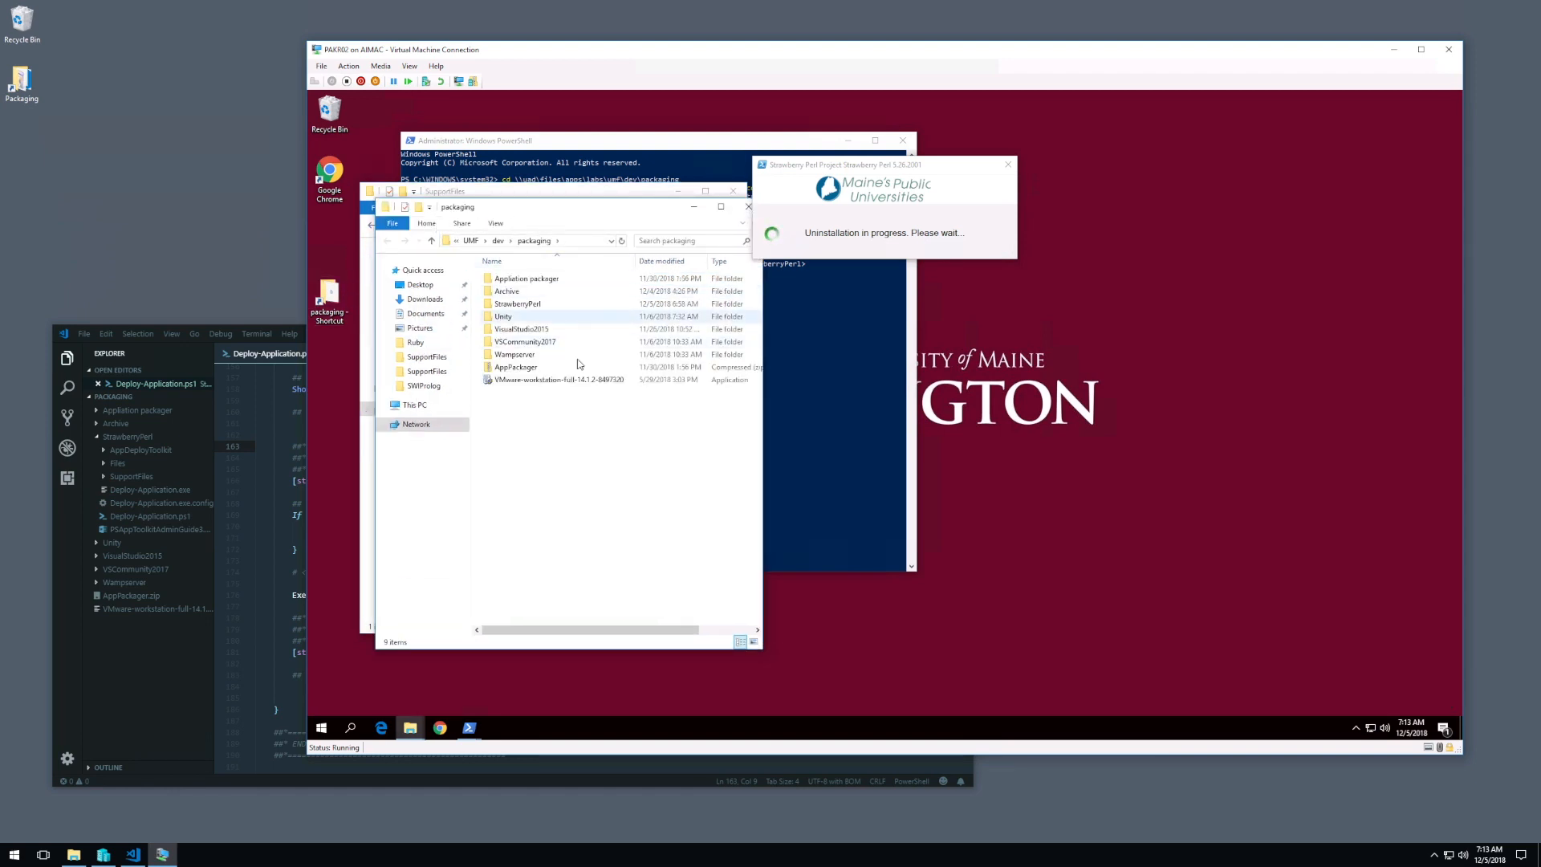
# Step: Duplicate the Appliation packager folder inside the packaging folder and rename the copy as Sublime
pyautogui.click(536, 281)
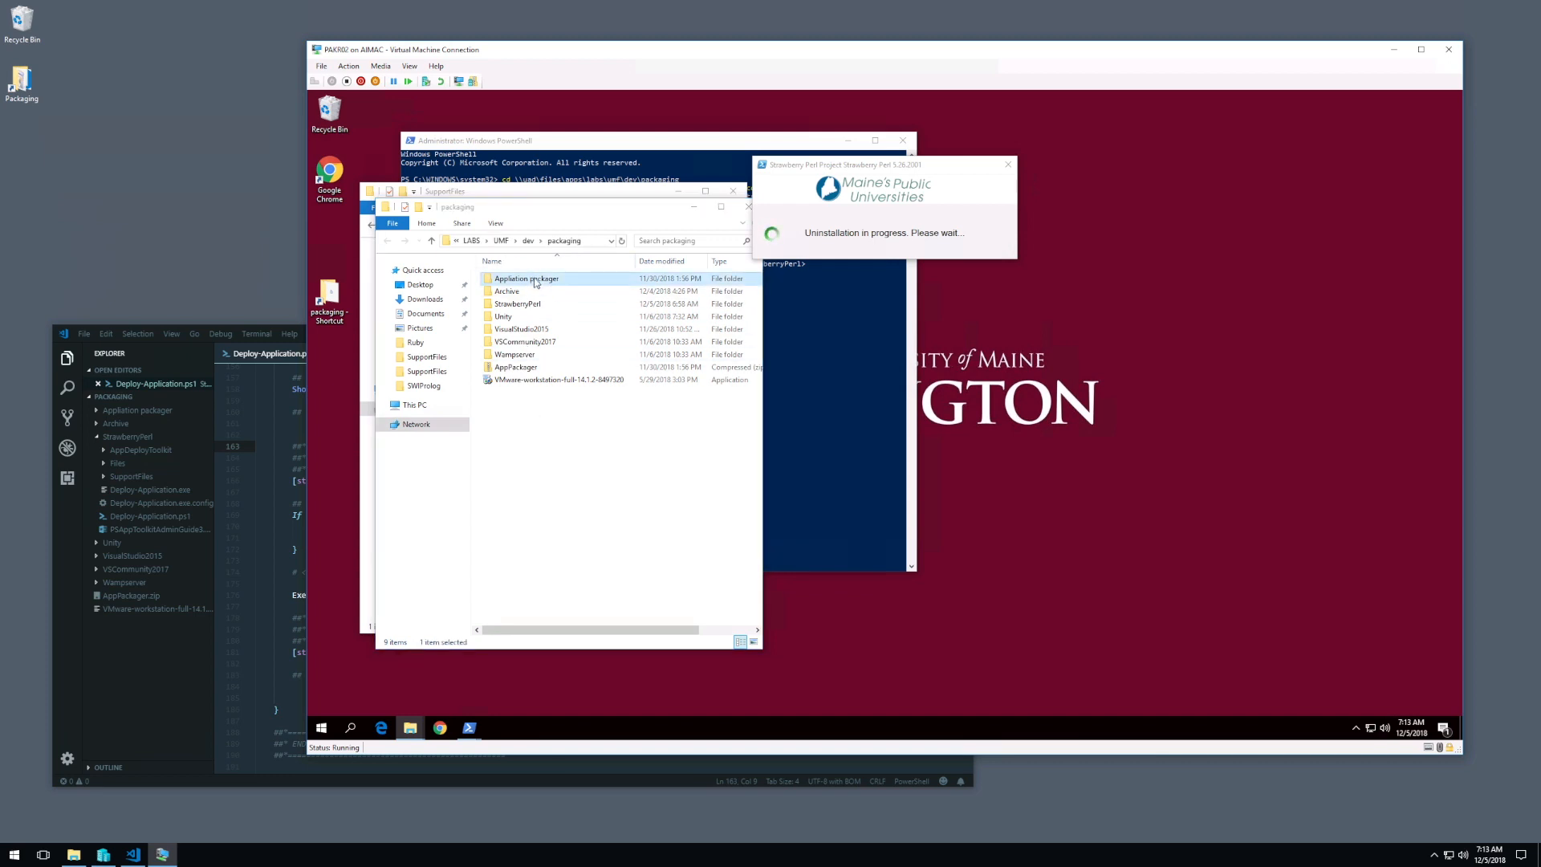
pyautogui.hotkey('ctrl', 'c')
pyautogui.hotkey('ctrl', 'v')
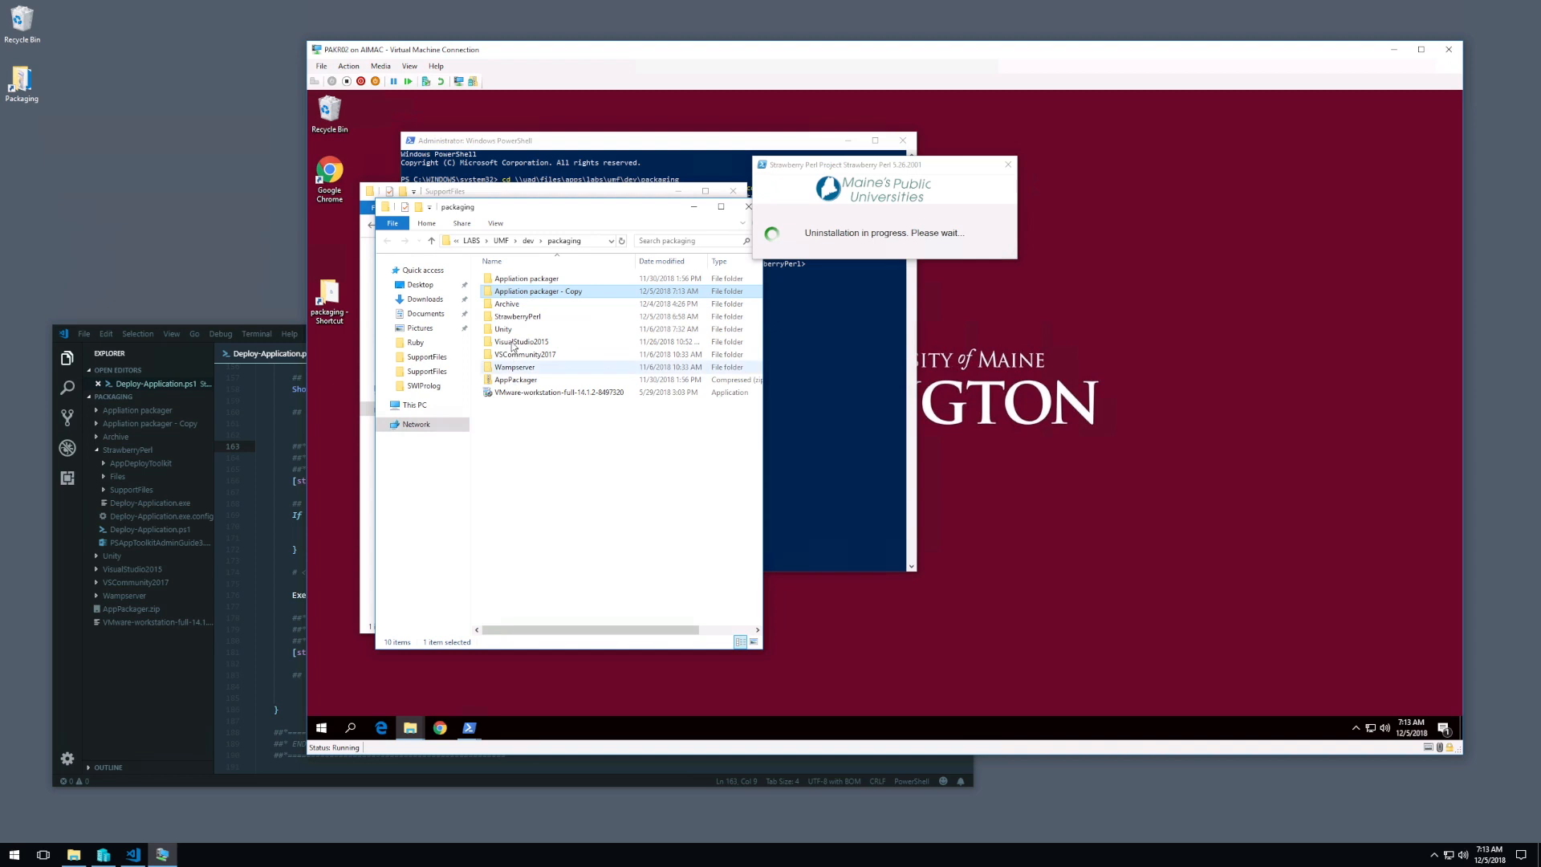
pyautogui.click(533, 293)
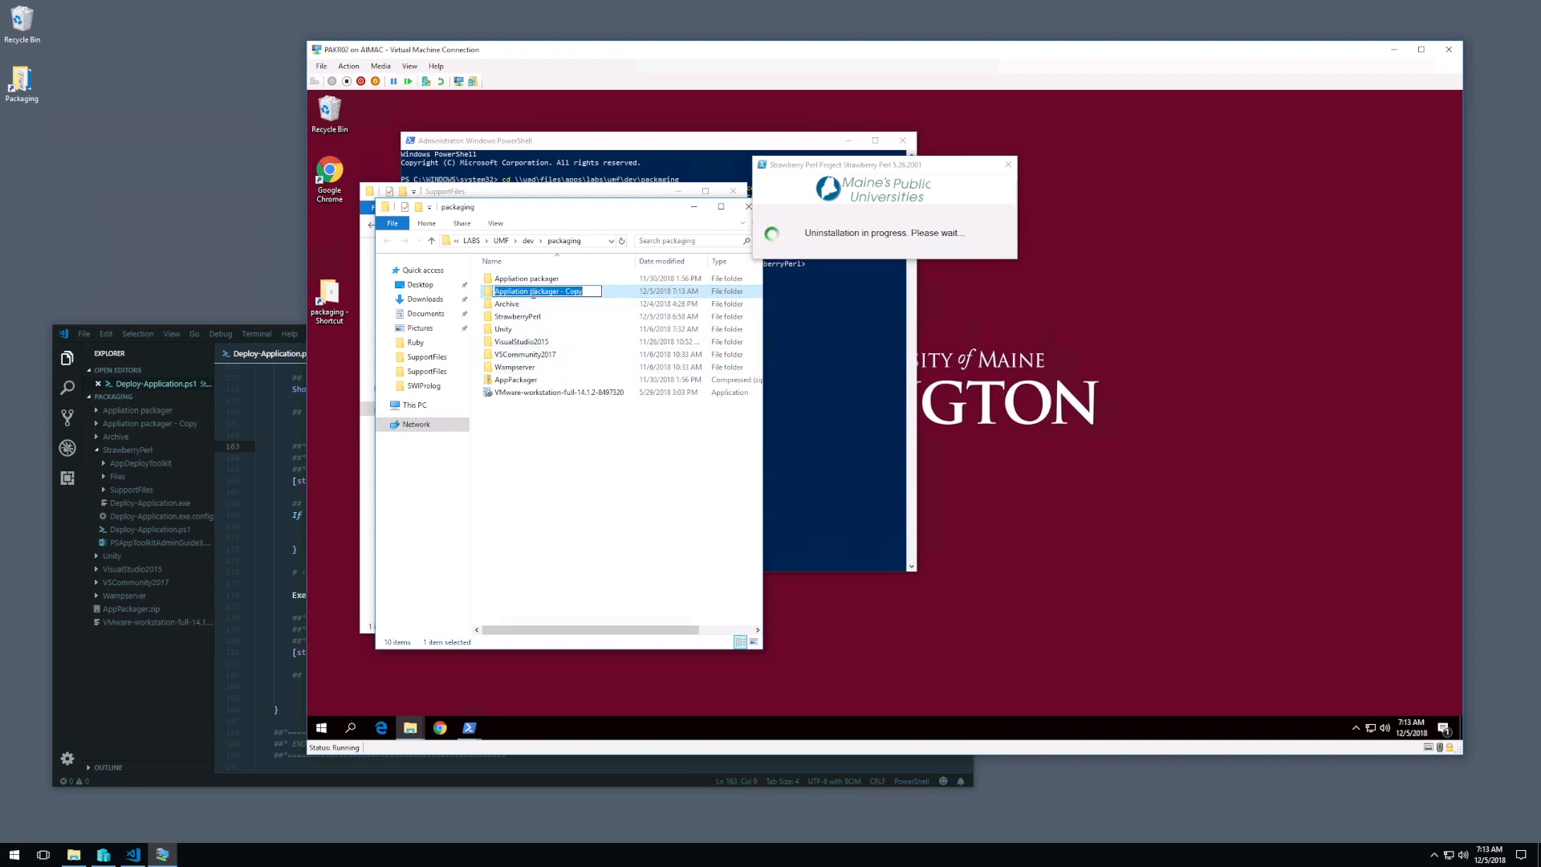
pyautogui.write('Sublime')
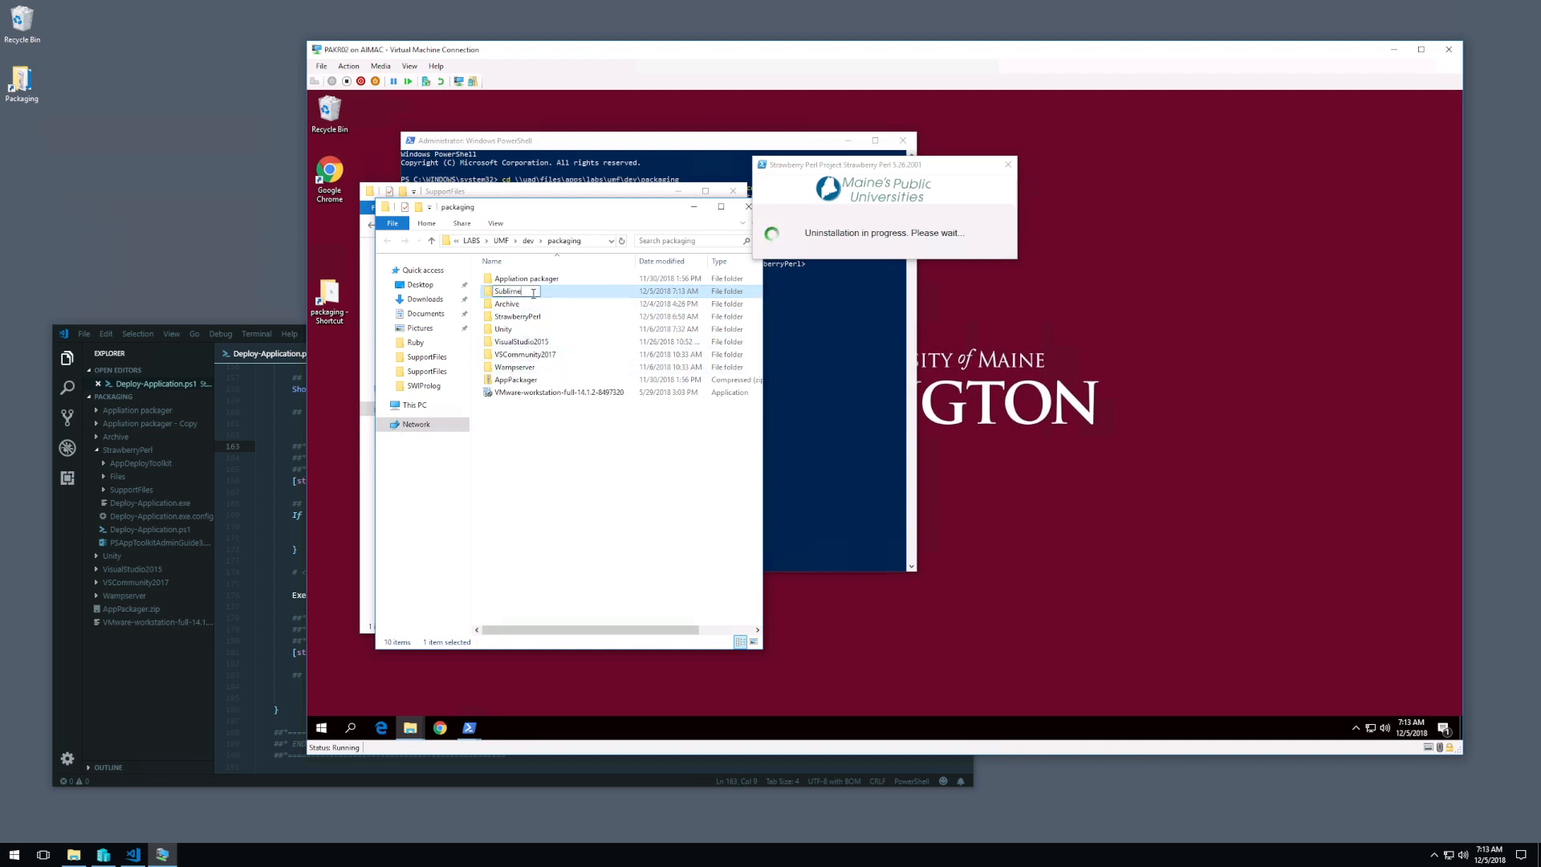
pyautogui.press('Return')
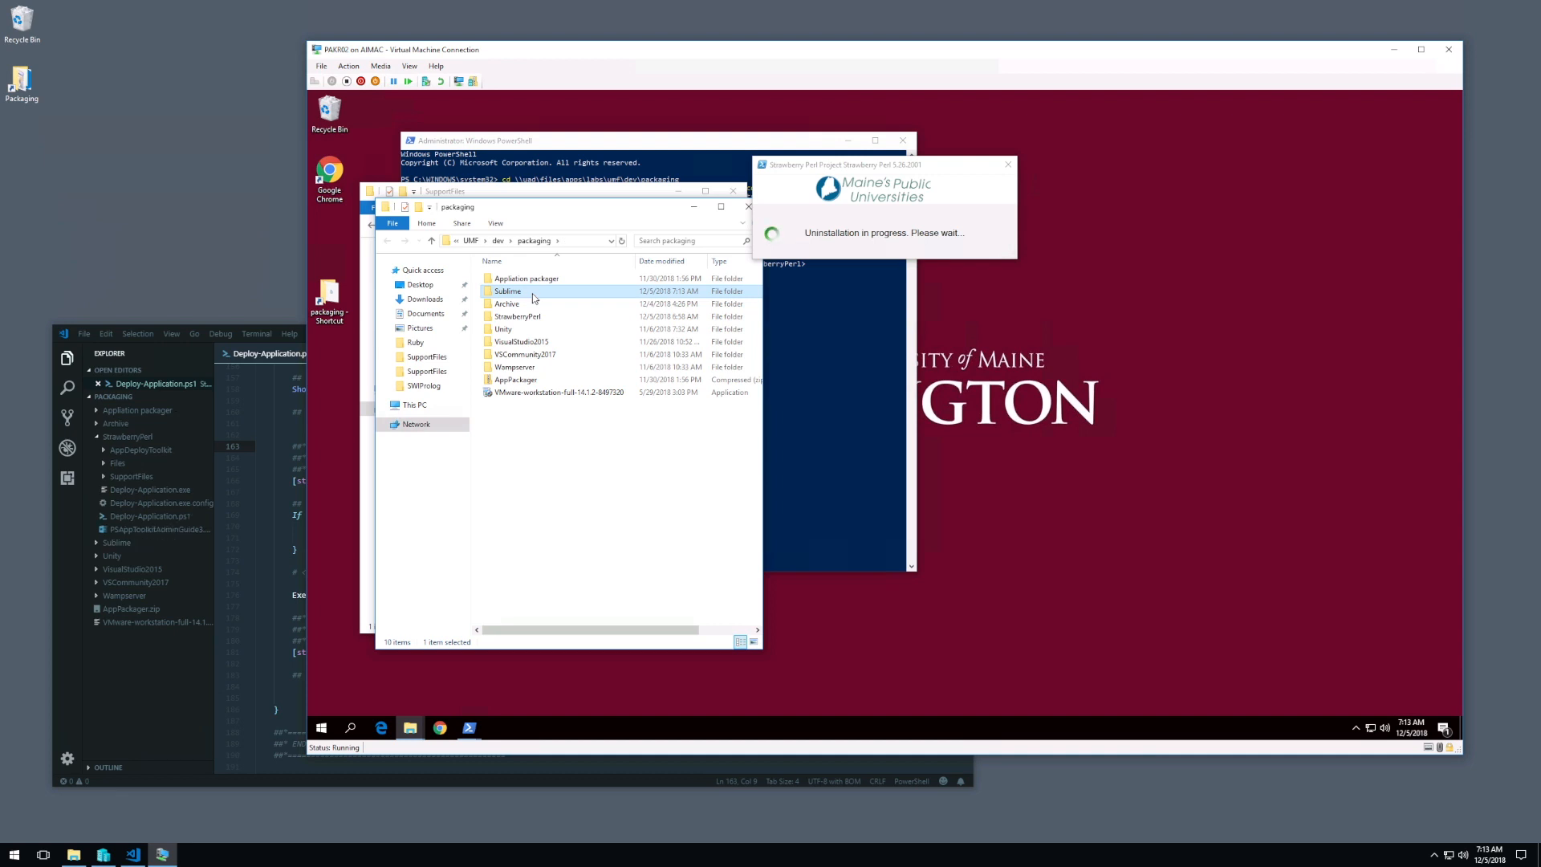
# Step: Copy Sublime_Text_Build_3176_x64_Setup.exe from the host computer's Downloads folder
pyautogui.click(424, 299)
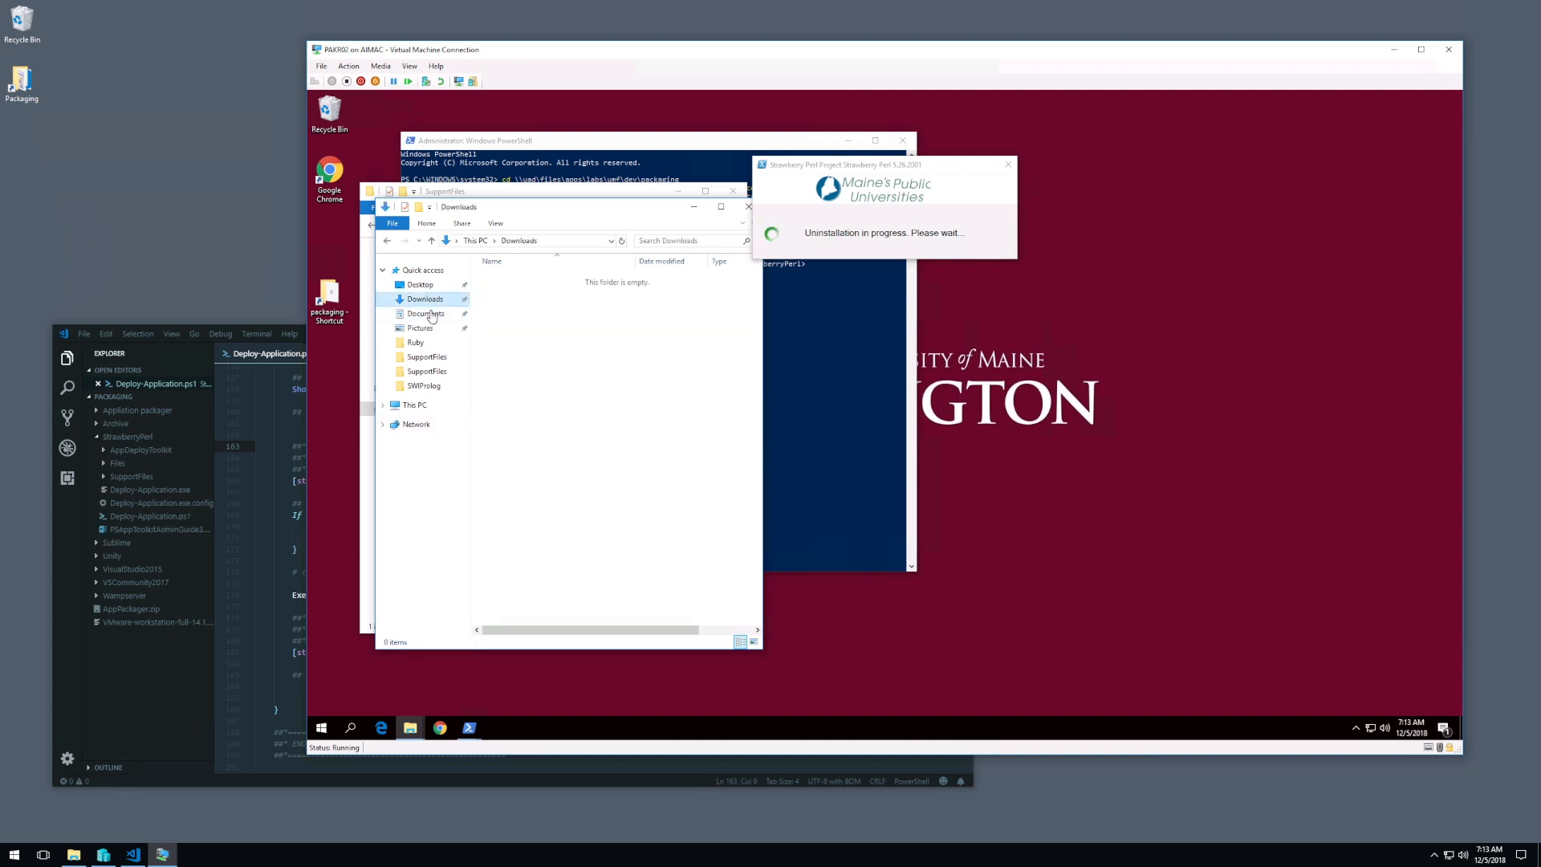
pyautogui.click(203, 238)
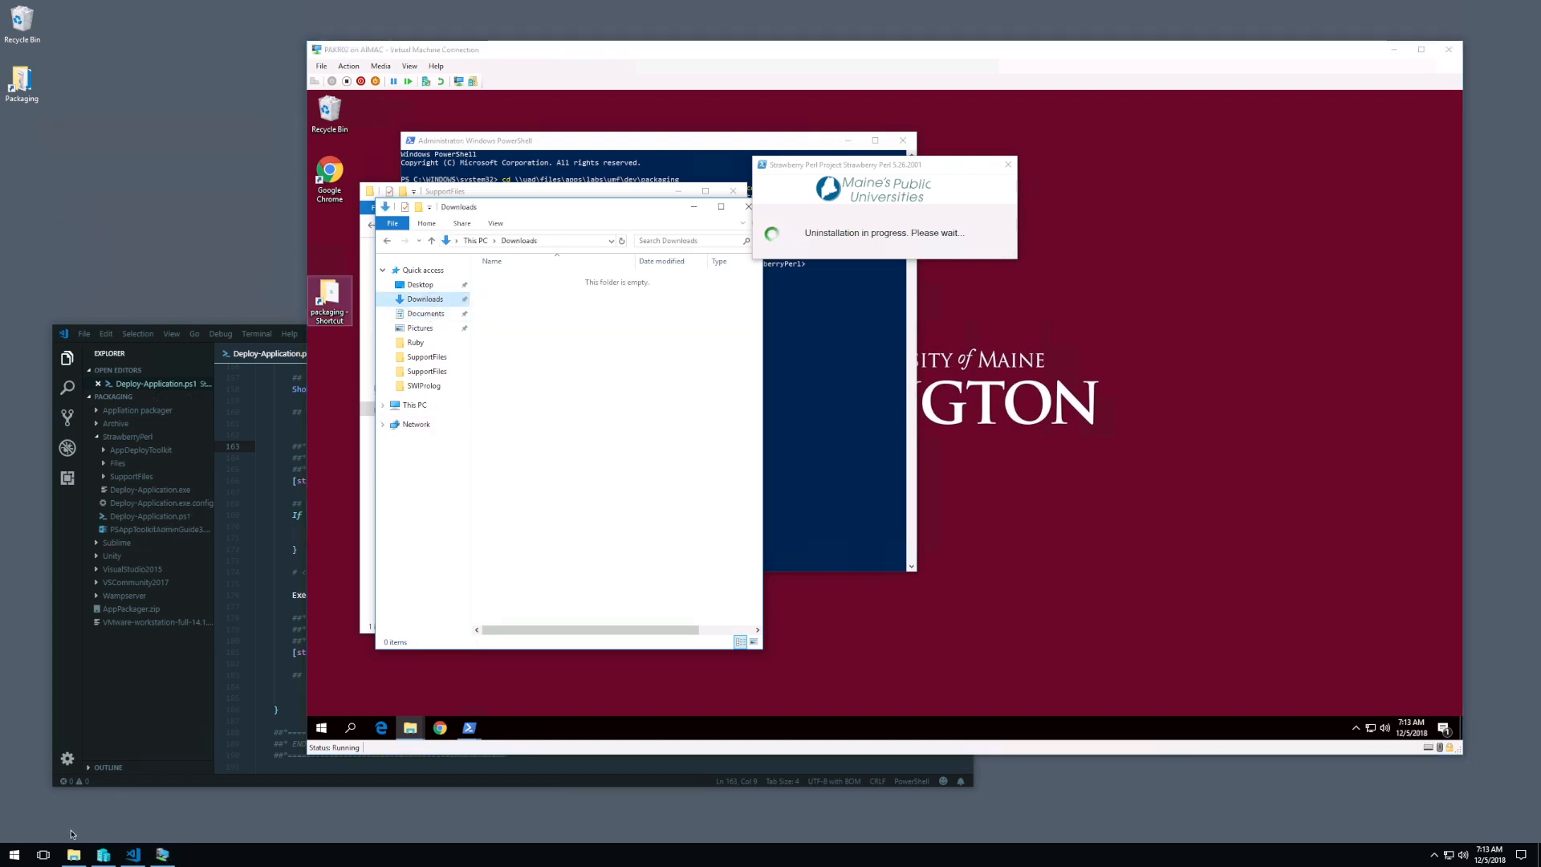
pyautogui.click(73, 854)
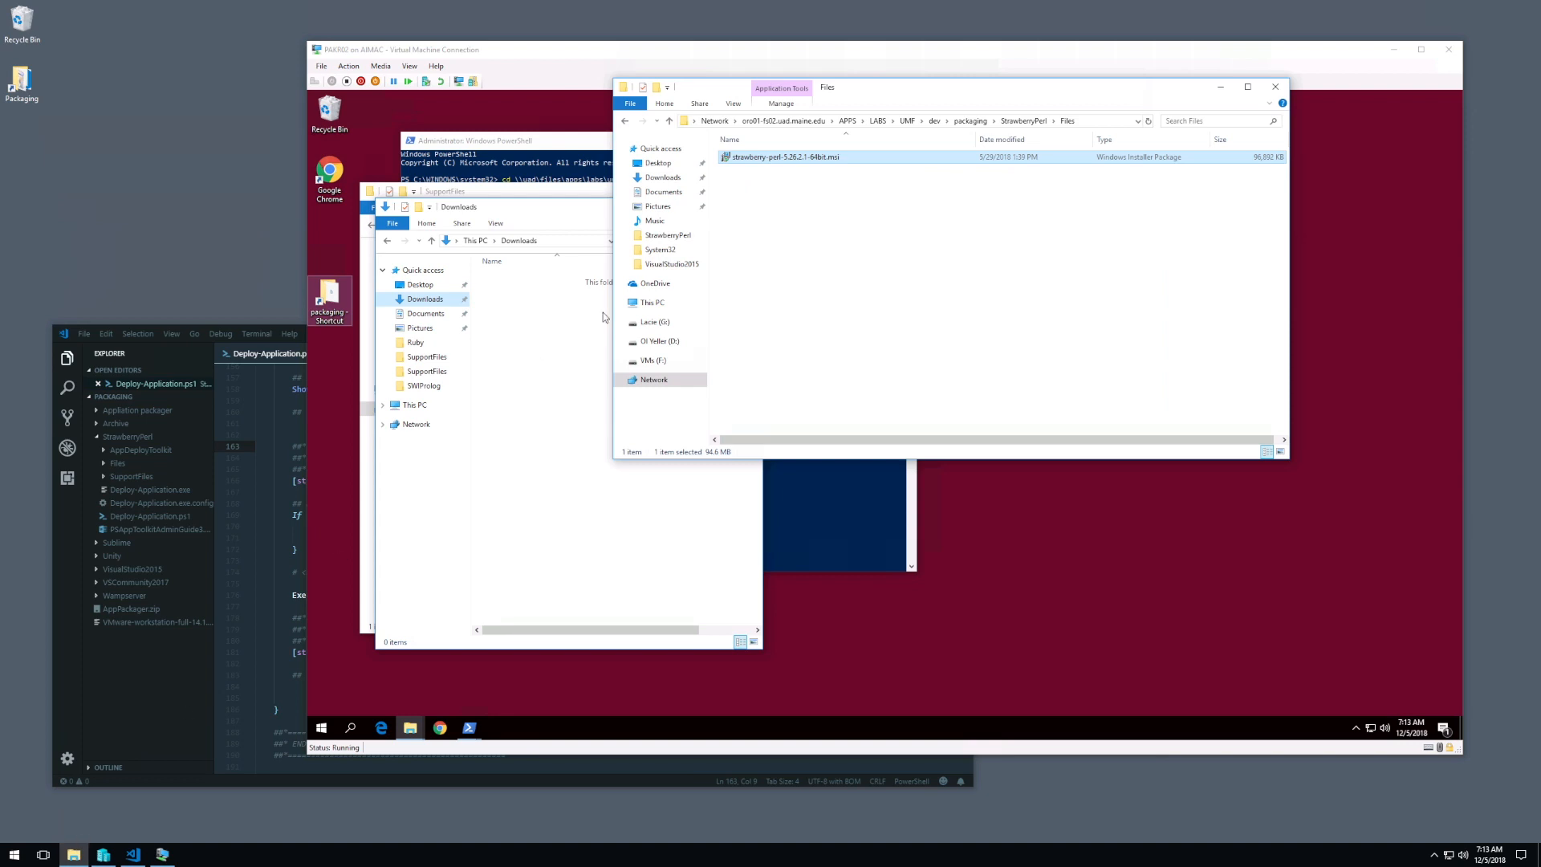
pyautogui.click(662, 178)
pyautogui.click(757, 171)
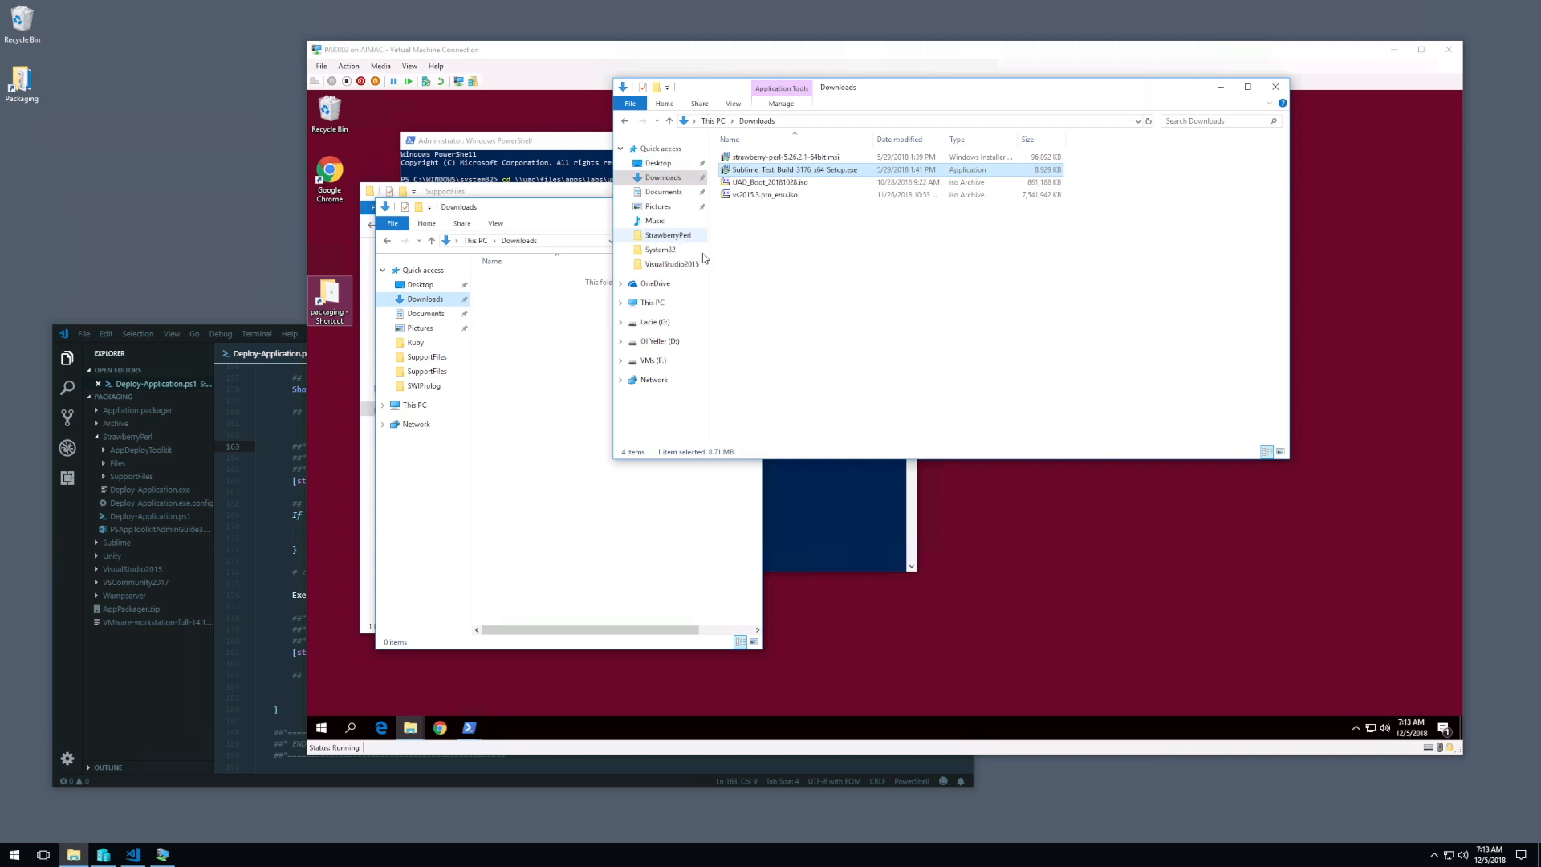
# Step: Paste the installer into the Files folder of the Sublime package on the host and close both host folder windows
pyautogui.doubleClick(22, 81)
pyautogui.doubleClick(694, 162)
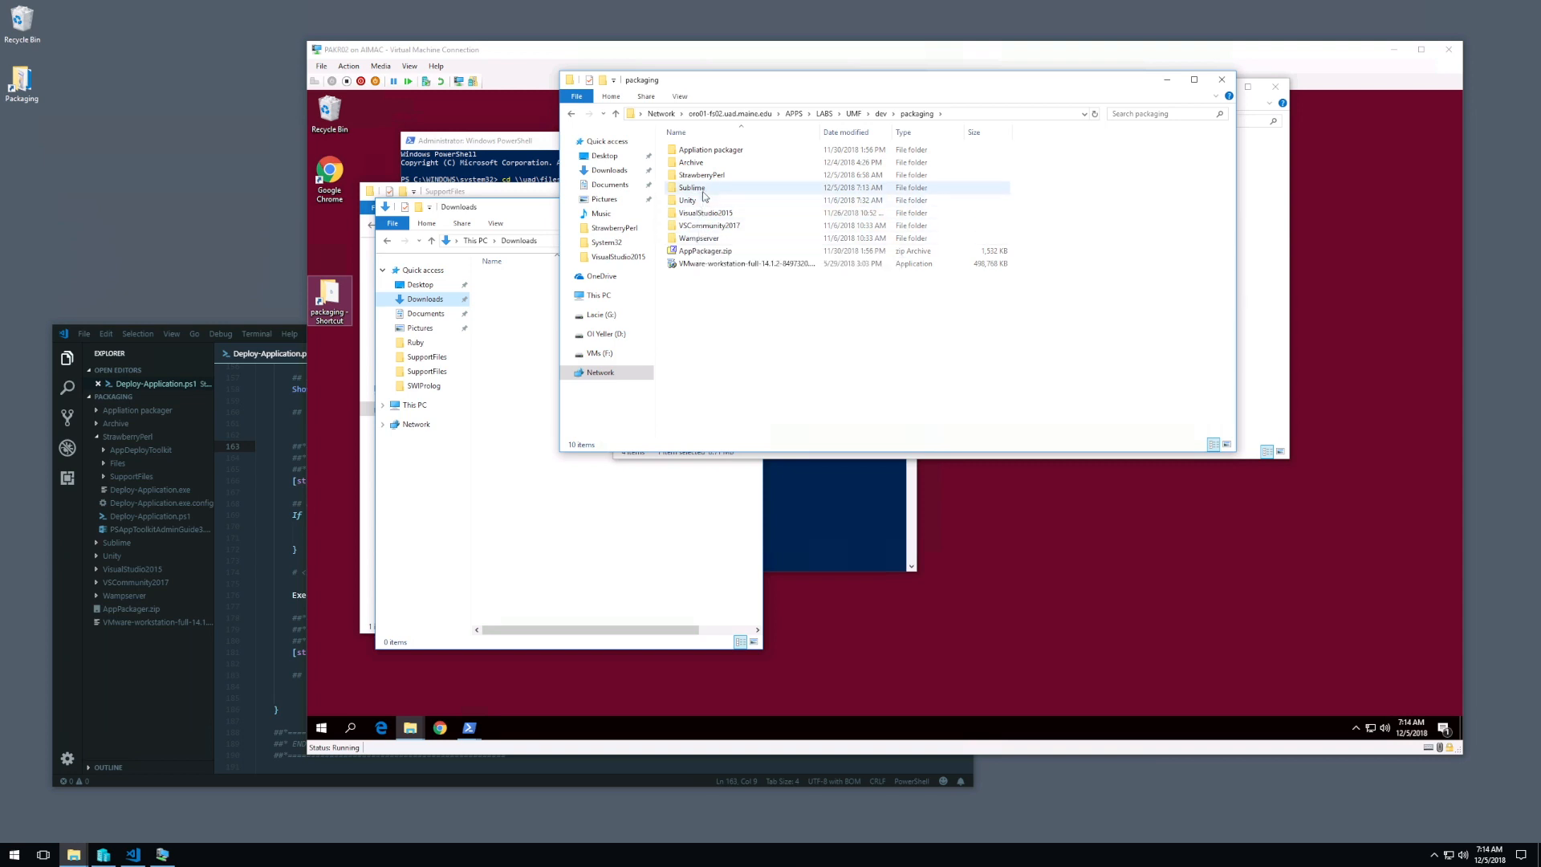
pyautogui.doubleClick(705, 189)
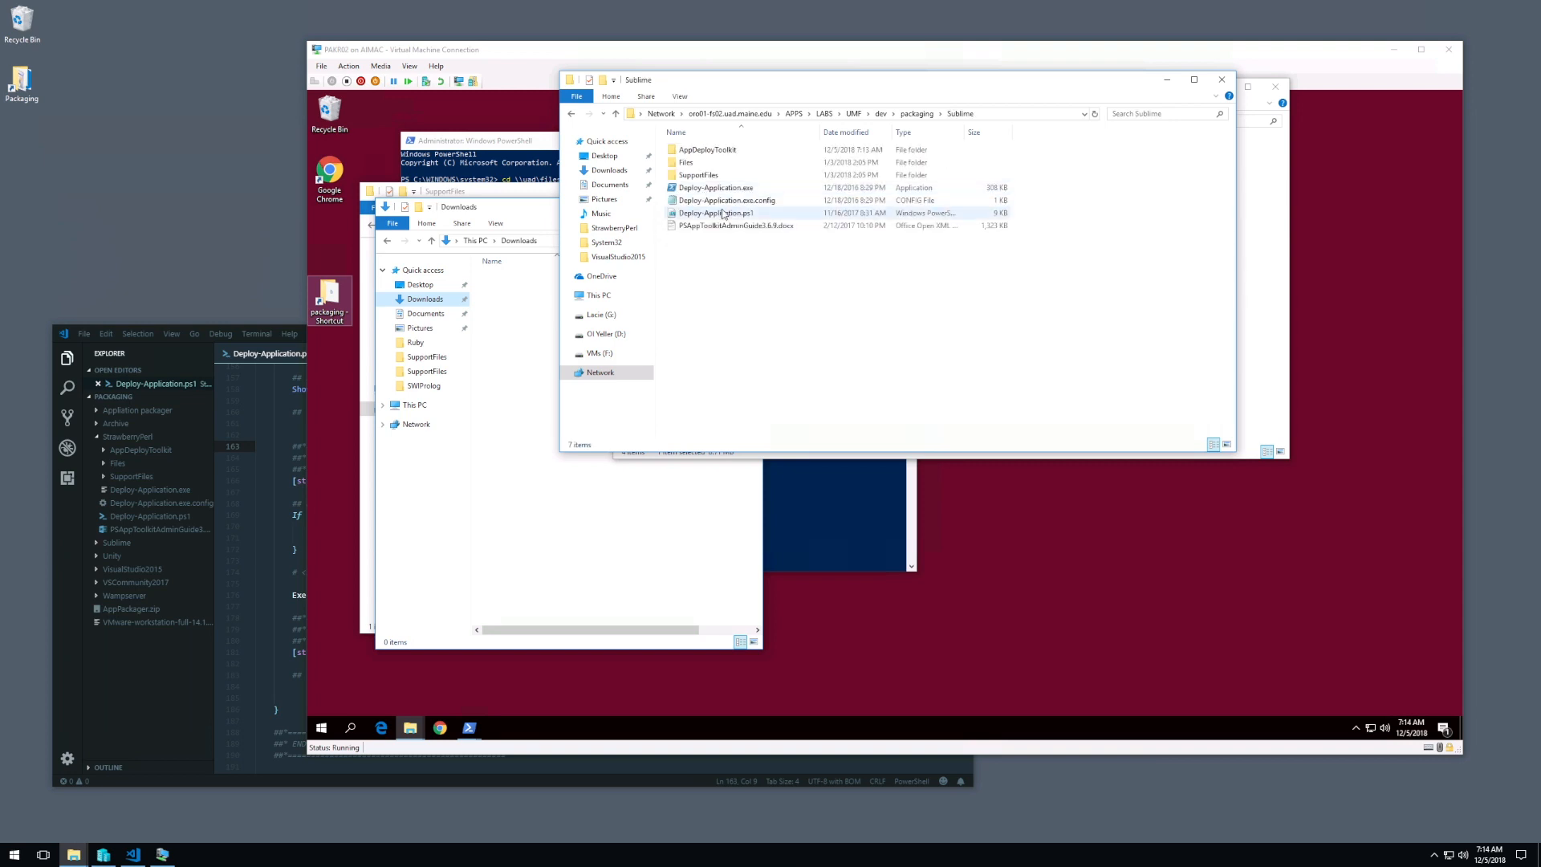
pyautogui.doubleClick(700, 162)
pyautogui.hotkey('ctrl', 'v')
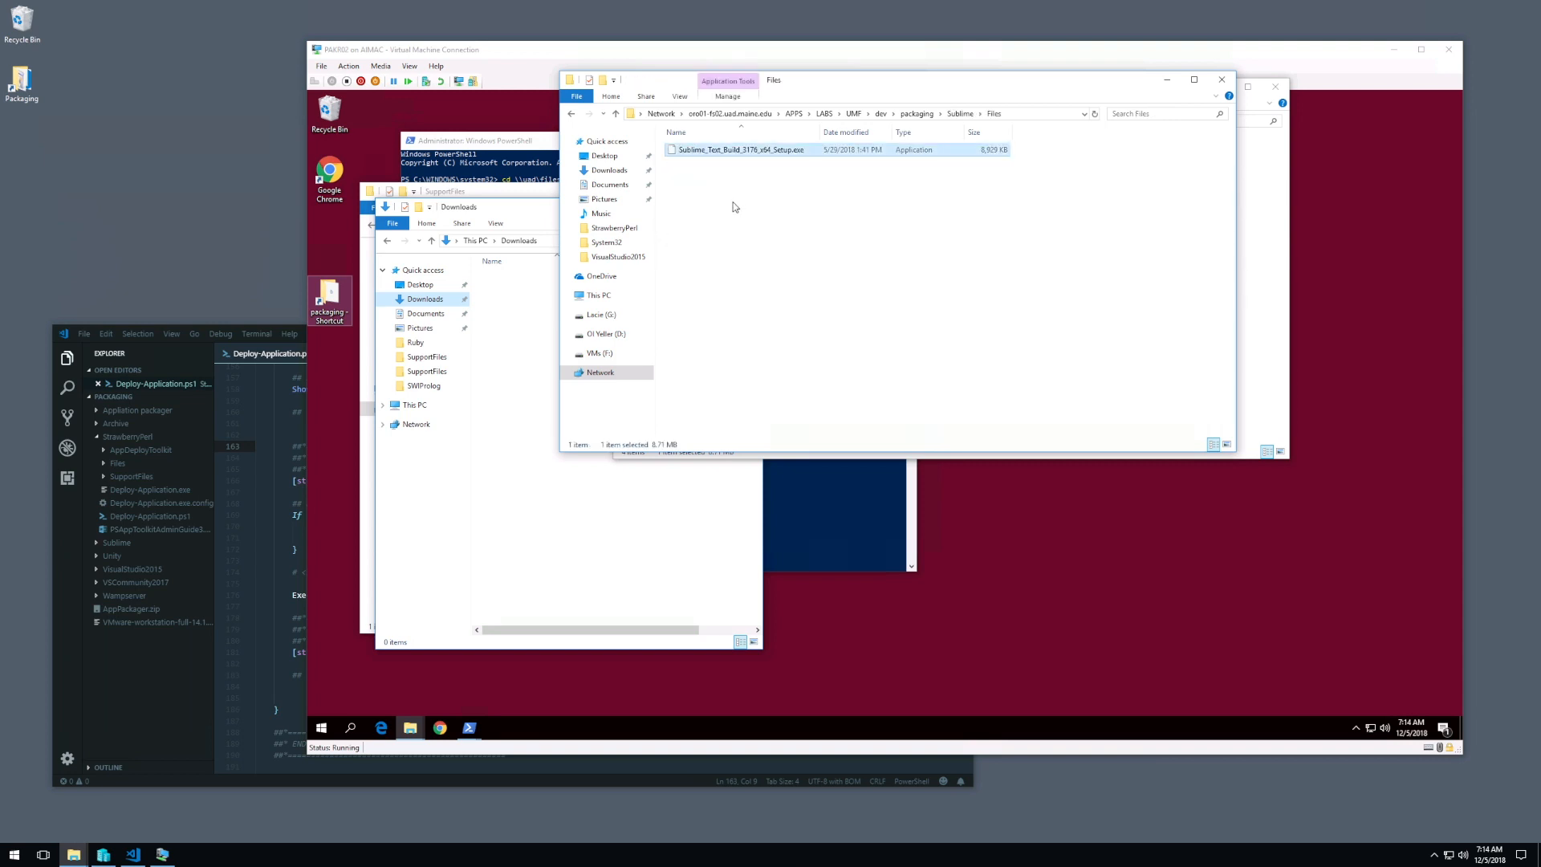
pyautogui.click(1222, 79)
pyautogui.click(1269, 90)
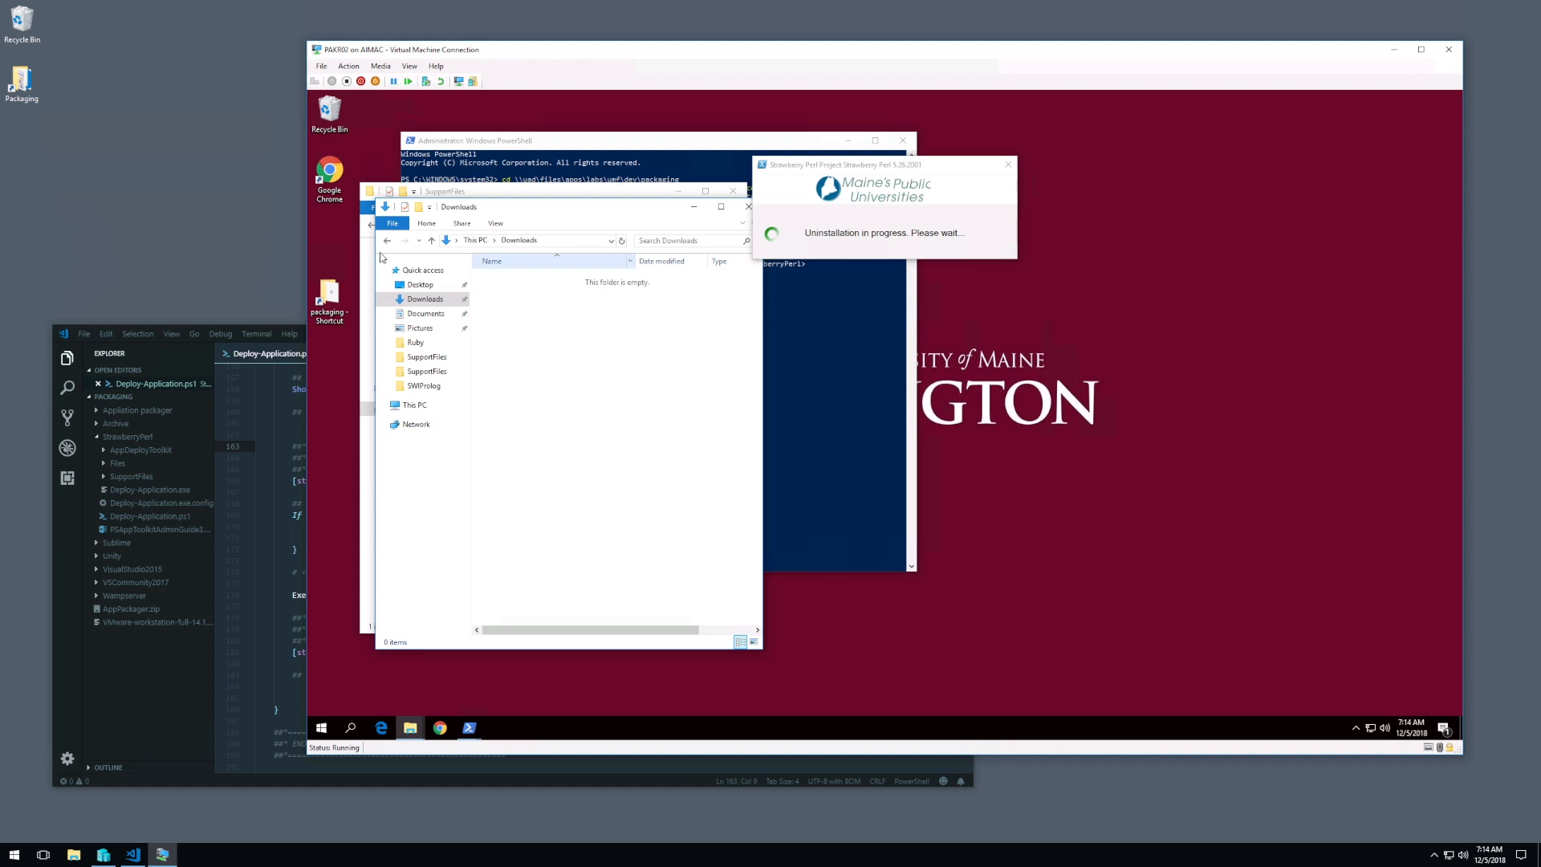
# Step: Check the Sublime package's Files folder in the virtual machine for the installer and return to the Sublime folder
pyautogui.click(387, 242)
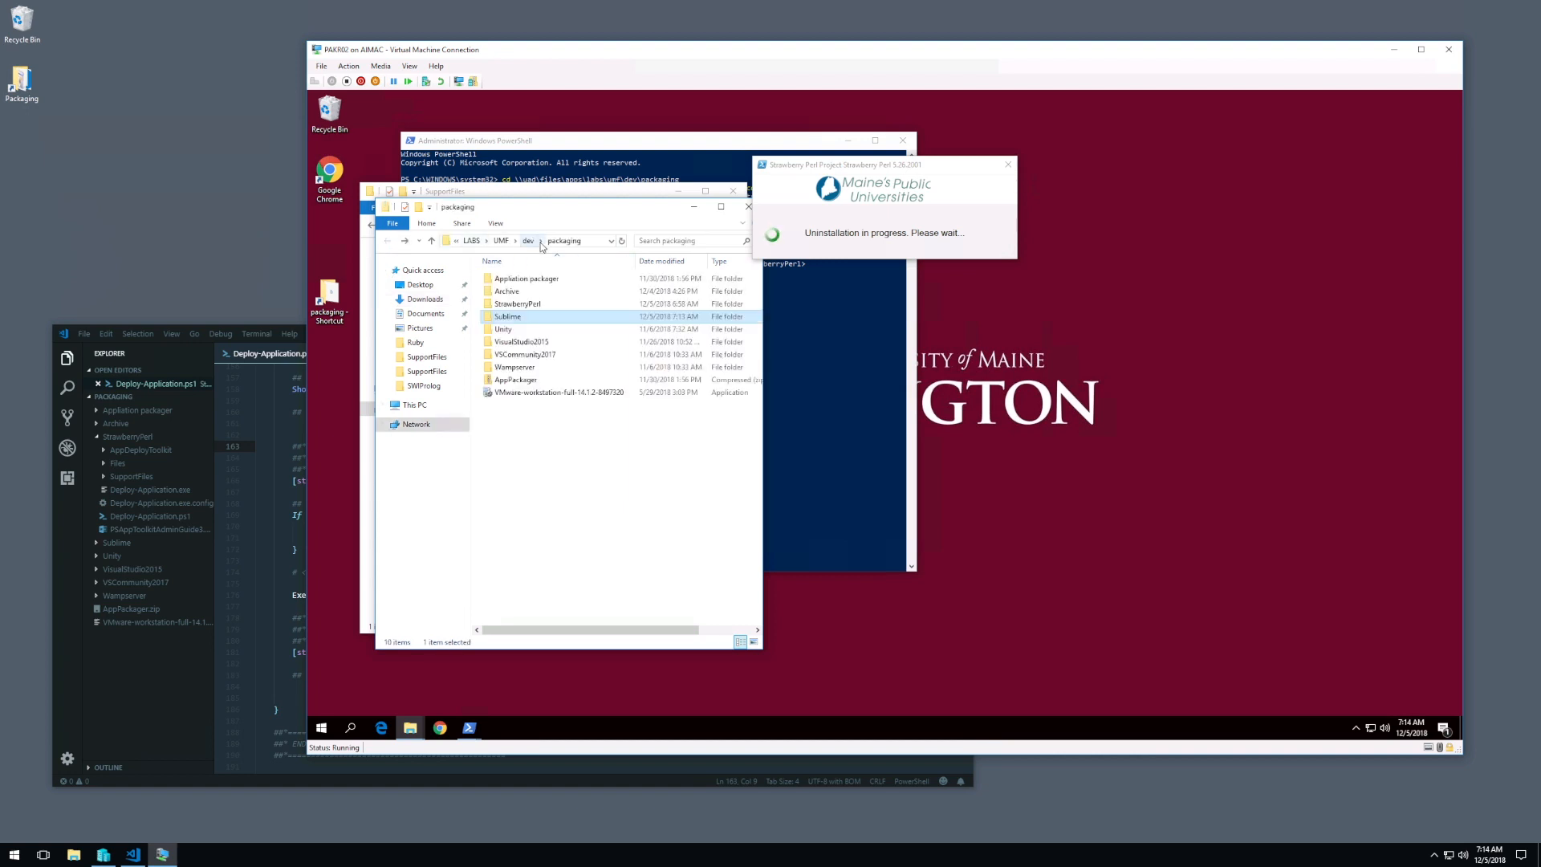
pyautogui.doubleClick(515, 318)
pyautogui.doubleClick(518, 292)
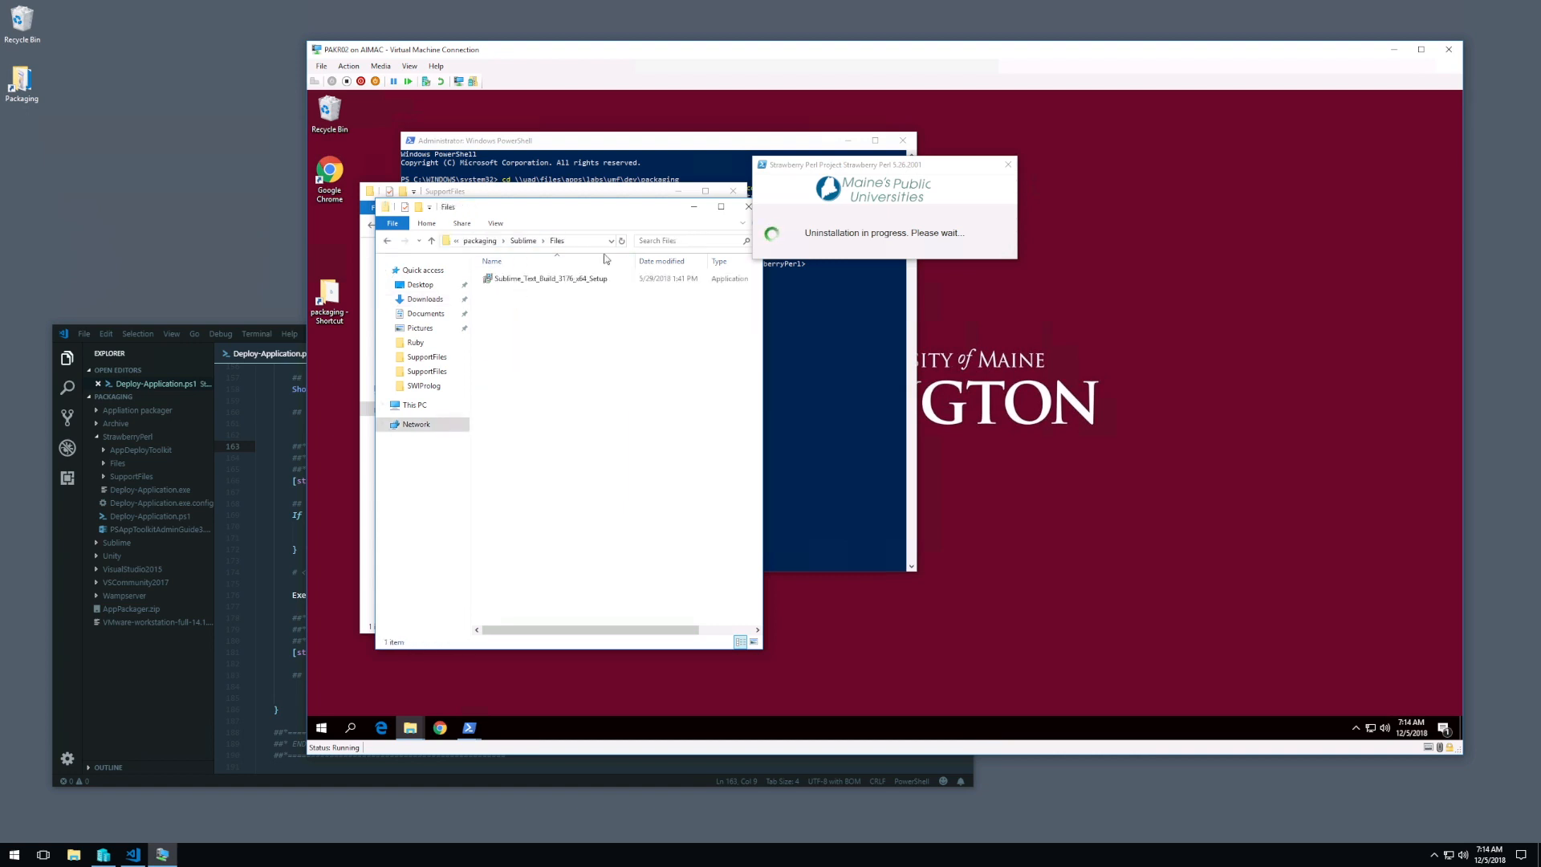
pyautogui.click(388, 241)
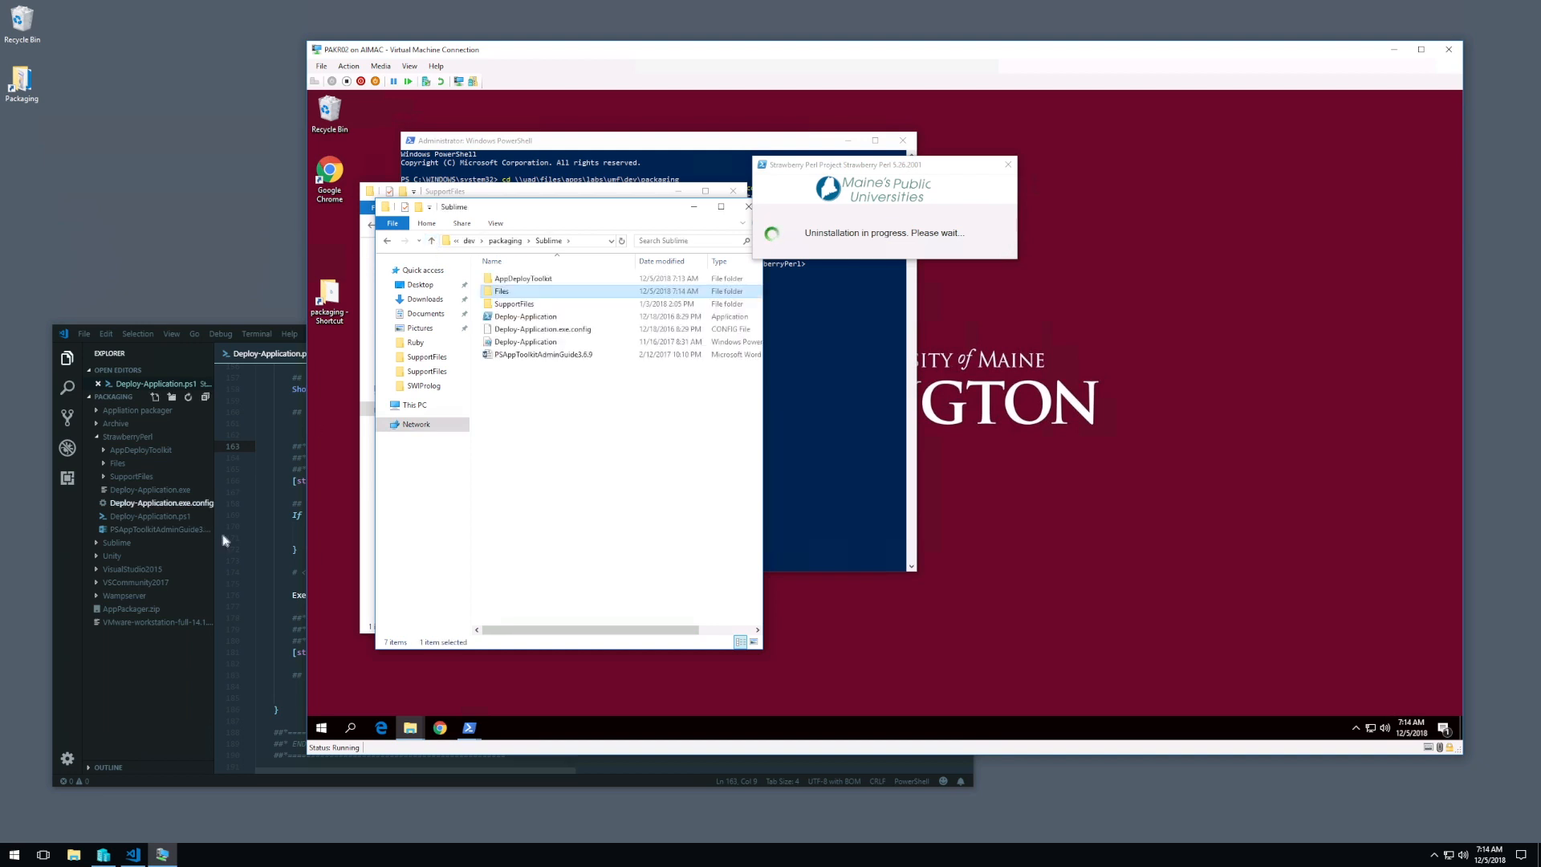
# Step: Close the StrawberryPerl script in Visual Studio Code and open Deploy-Application.ps1 from the Sublime folder
pyautogui.click(281, 515)
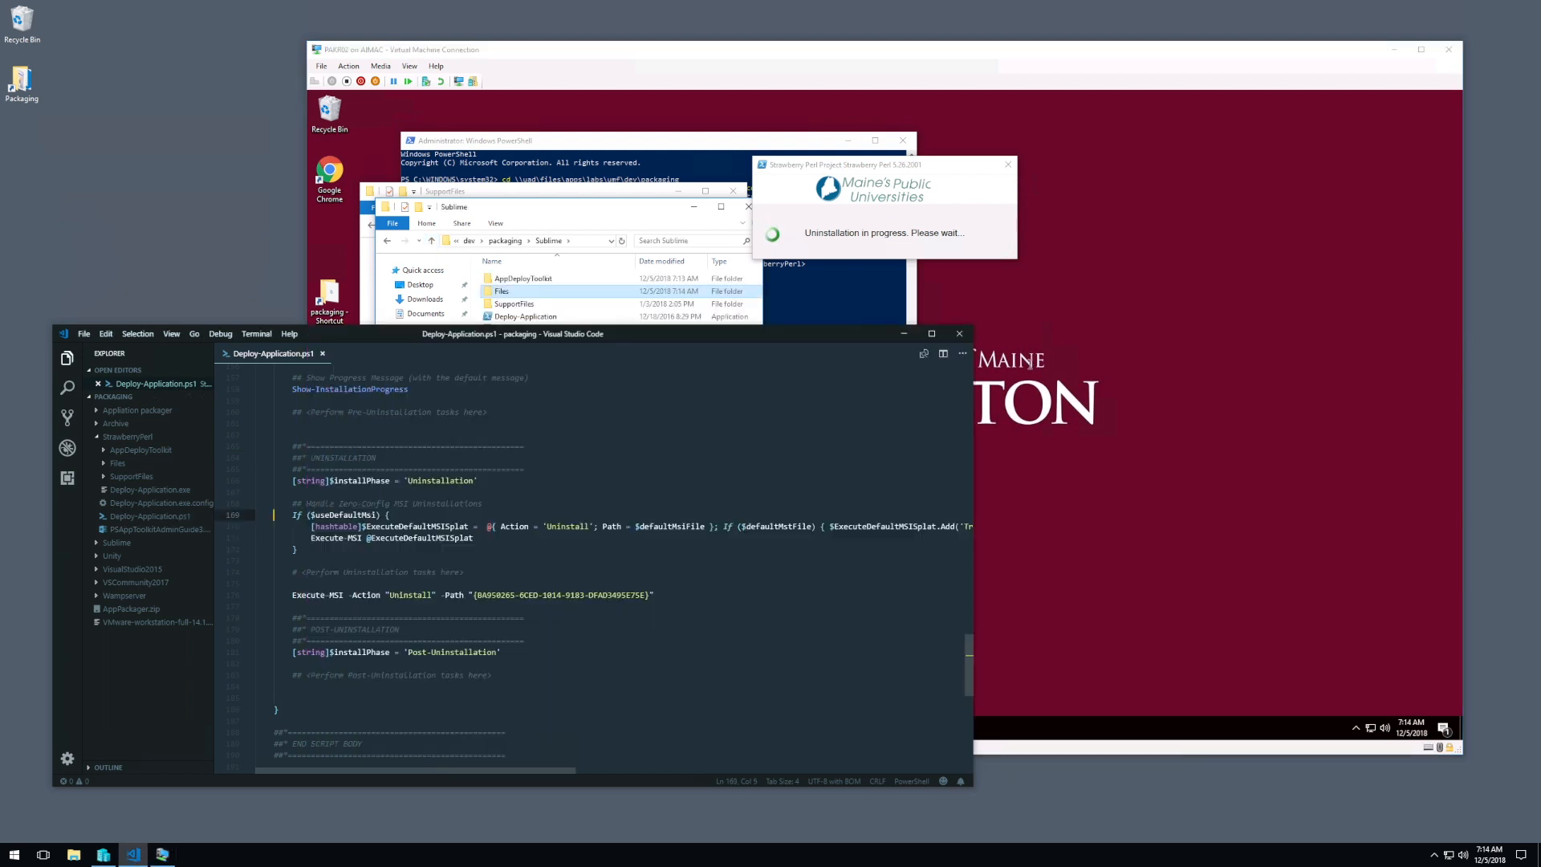
pyautogui.click(324, 356)
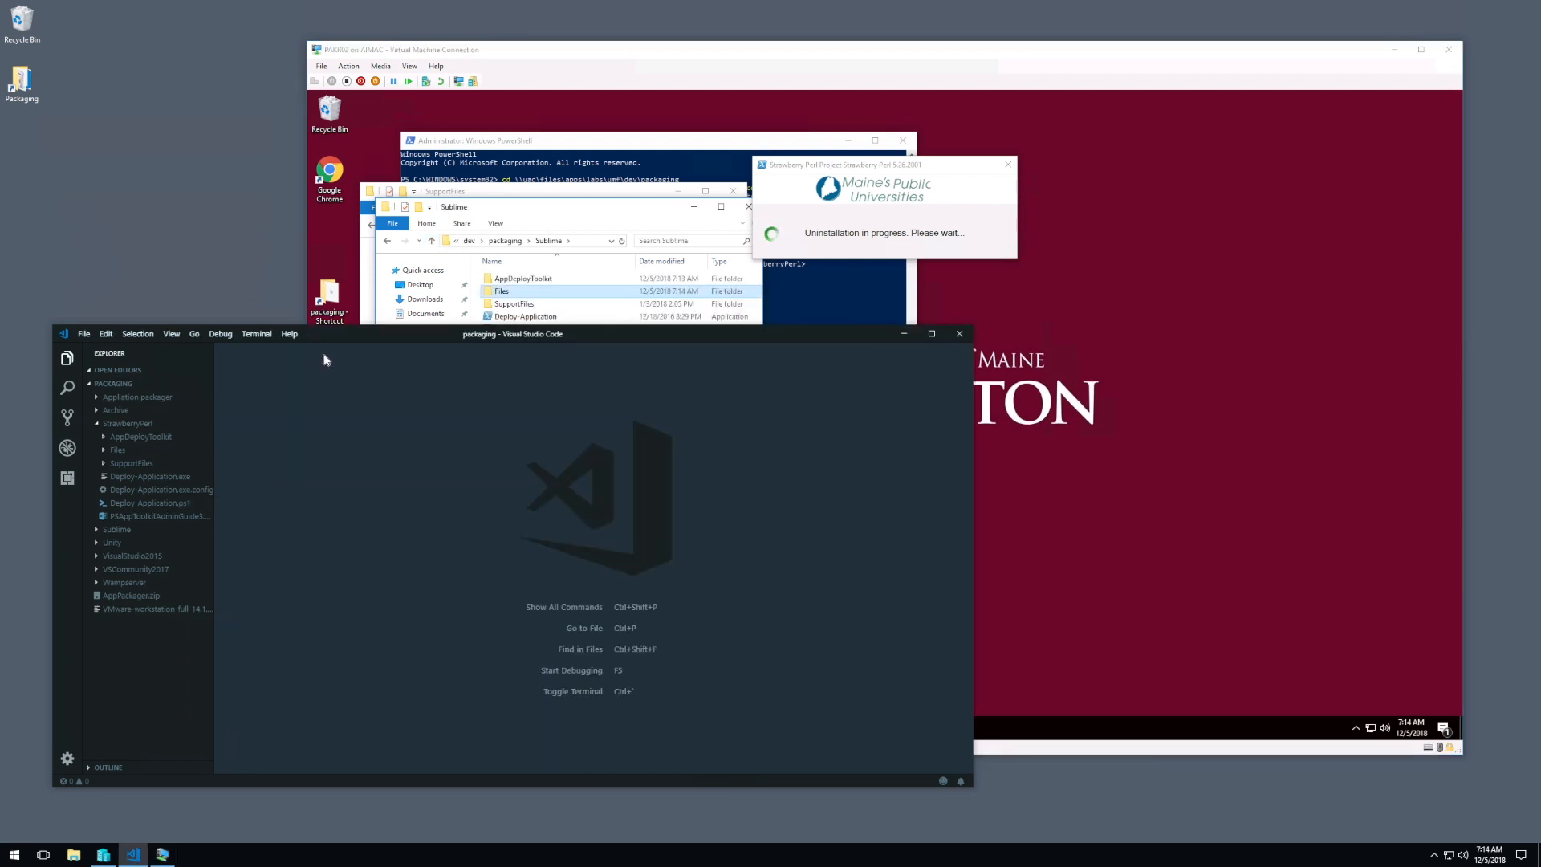
pyautogui.click(95, 426)
pyautogui.click(117, 438)
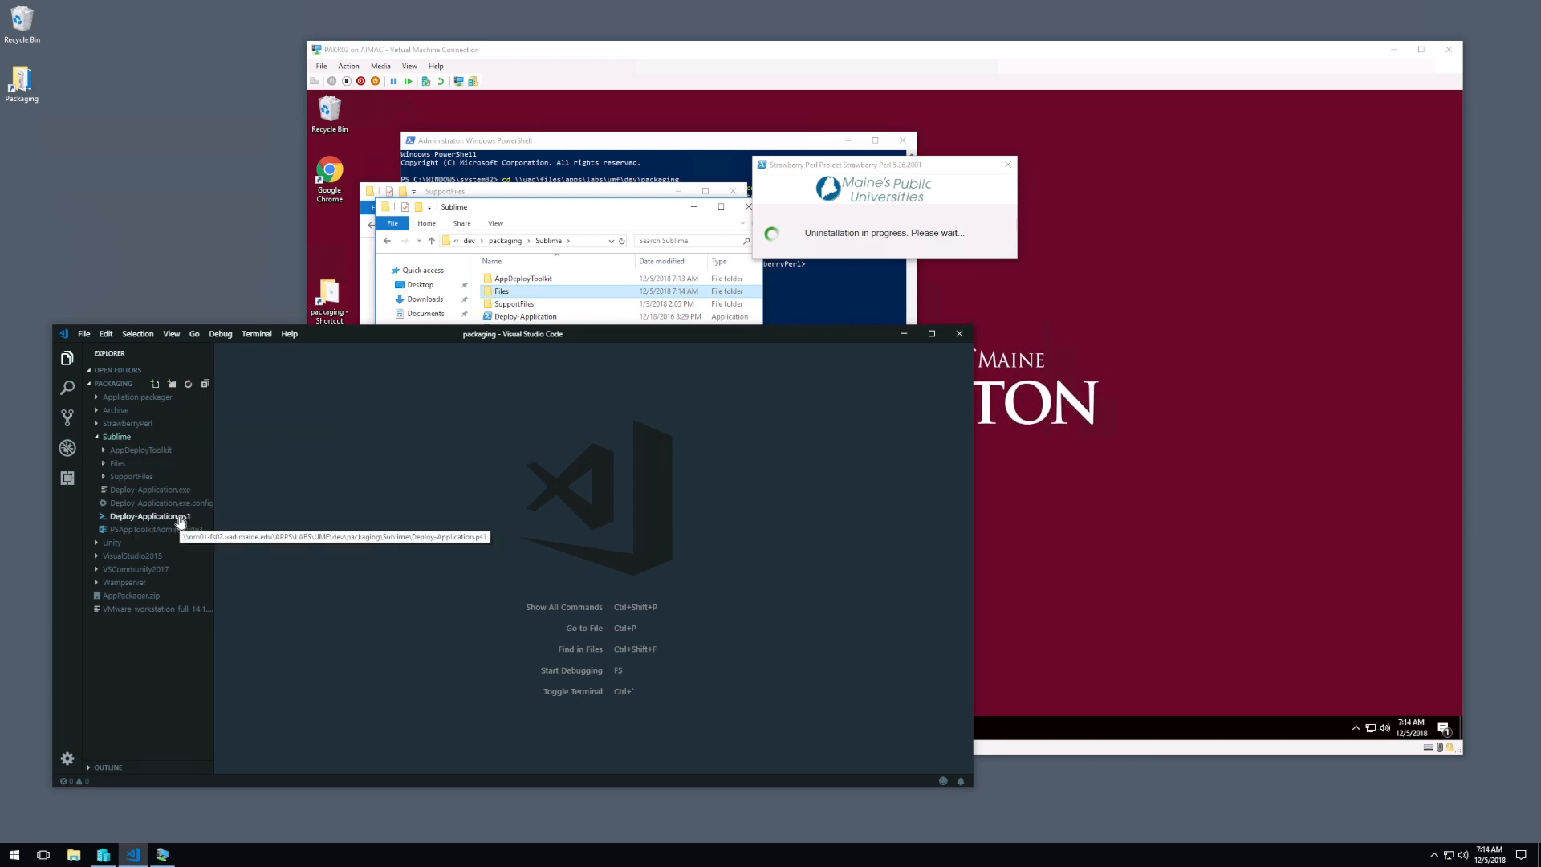
pyautogui.click(180, 518)
# Step: Set $appVendor to 'Sublime Text' and $appName to 'Sublime' in the variable declarations
pyautogui.click(415, 462)
pyautogui.scroll(-1, 415, 468)
pyautogui.scroll(-10, 415, 468)
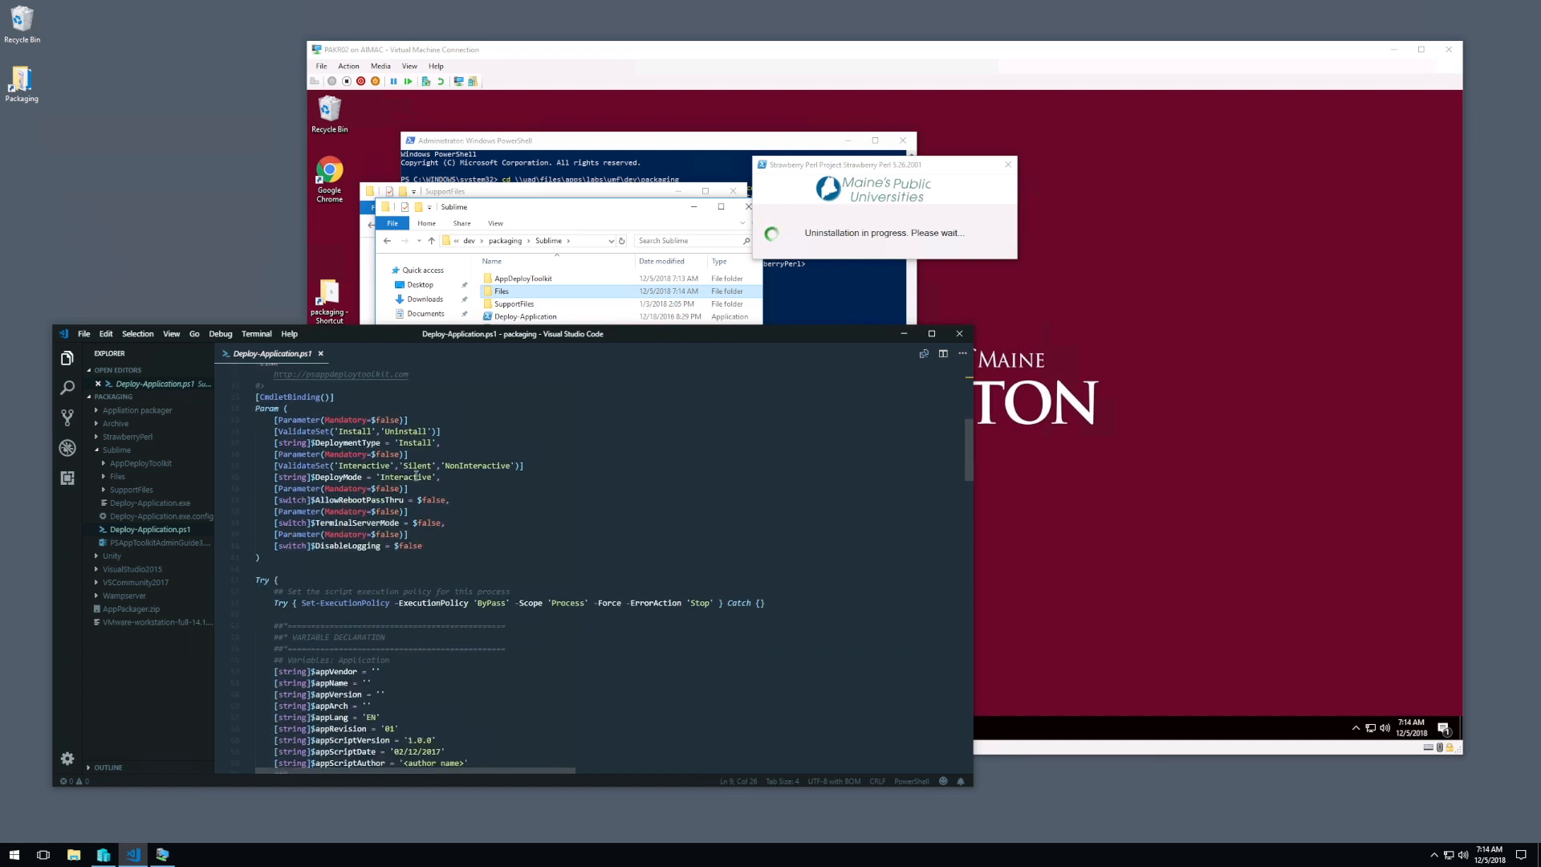
pyautogui.click(378, 581)
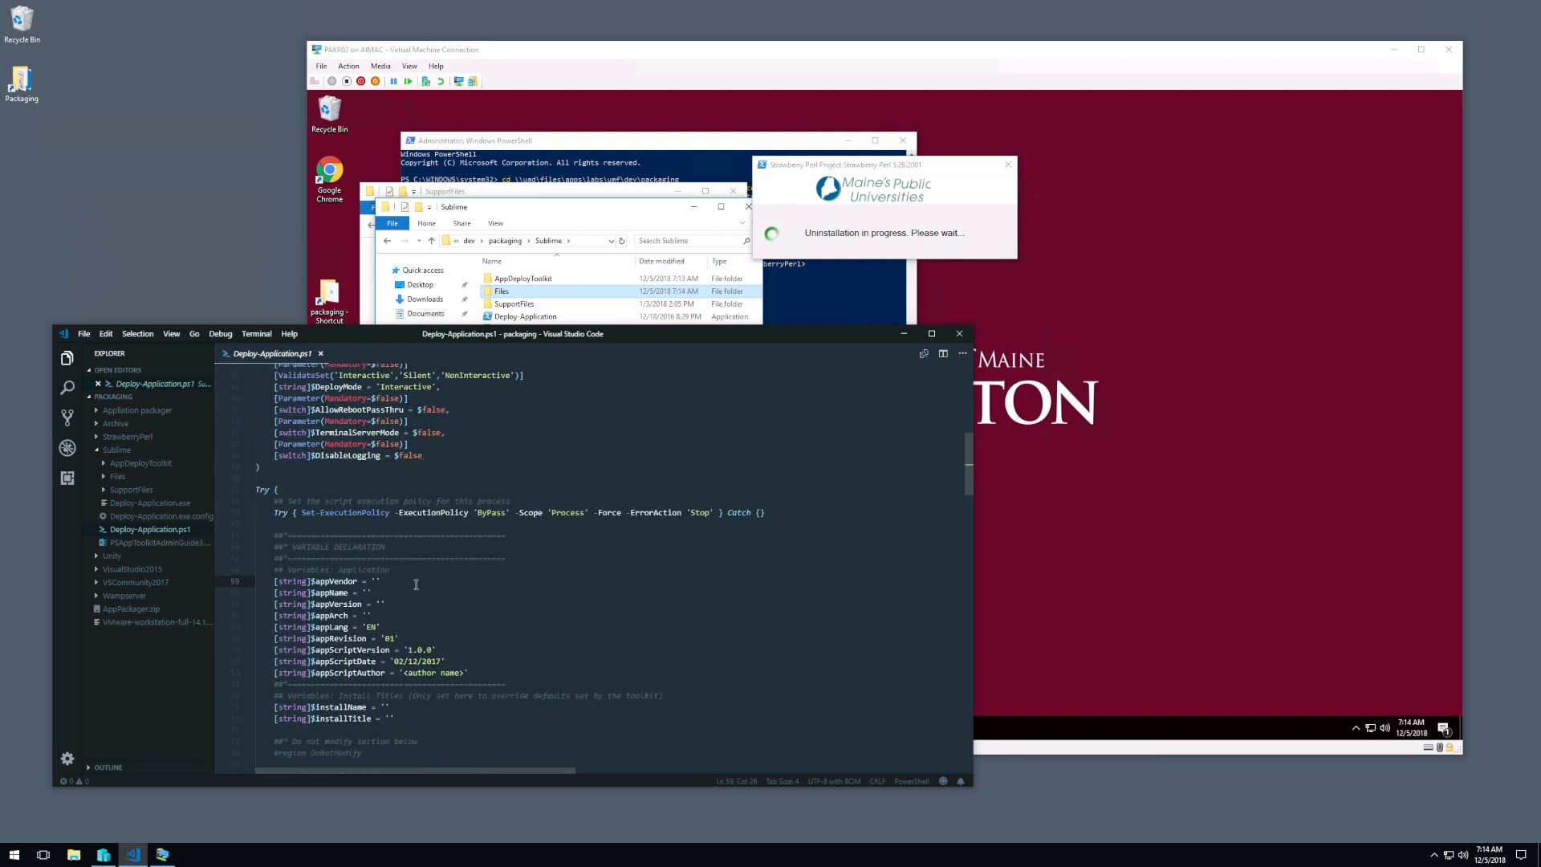
pyautogui.write('Sublime')
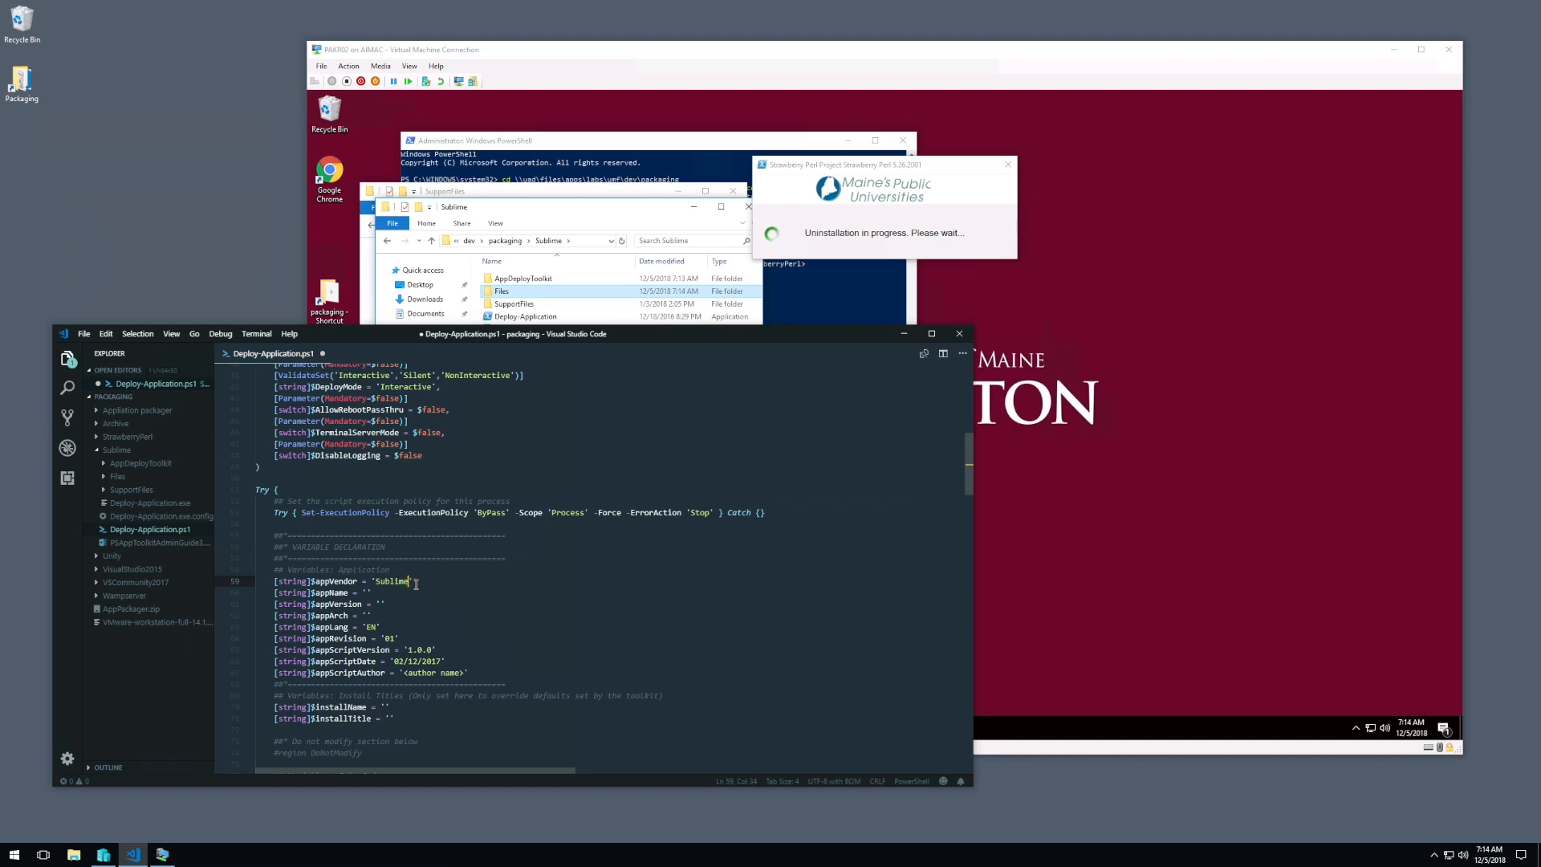
pyautogui.write(' Text')
pyautogui.click(367, 593)
pyautogui.write('Sublime')
# Step: Set $appScriptDate to 12/05/2018 and replace the $appScriptAuthor placeholder with the author's name
pyautogui.scroll(-2, 517, 587)
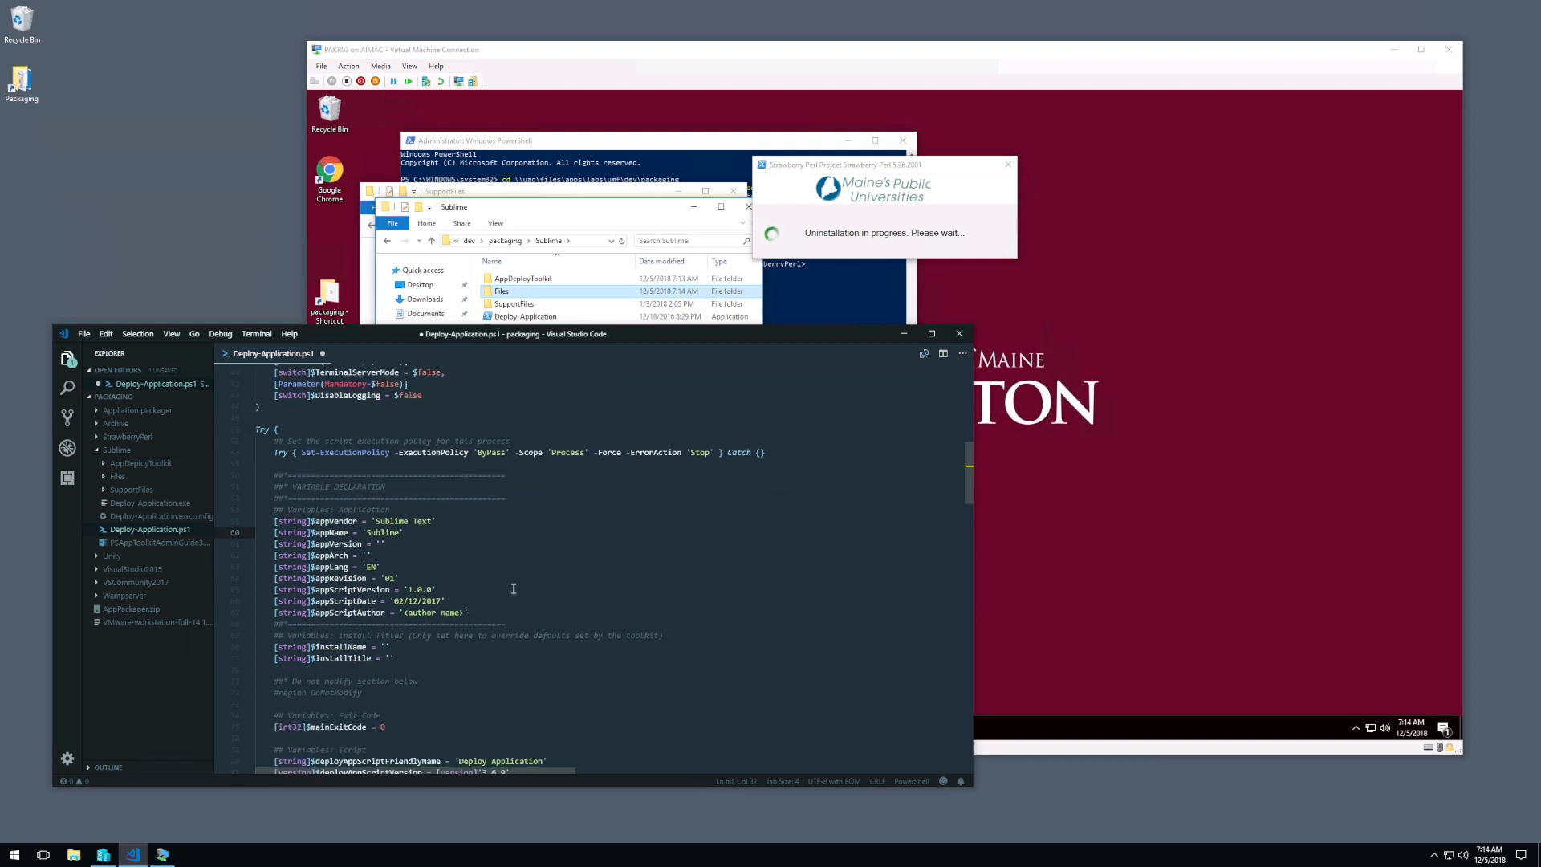
pyautogui.moveTo(394, 600); pyautogui.dragTo(440, 594)
pyautogui.write('12/05/2018')
pyautogui.moveTo(406, 610); pyautogui.dragTo(462, 610)
pyautogui.write('ADS')
pyautogui.click(464, 602)
# Step: Start an Execute-Process line with the -Path parameter beneath the installation tasks comment
pyautogui.scroll(-15, 465, 604)
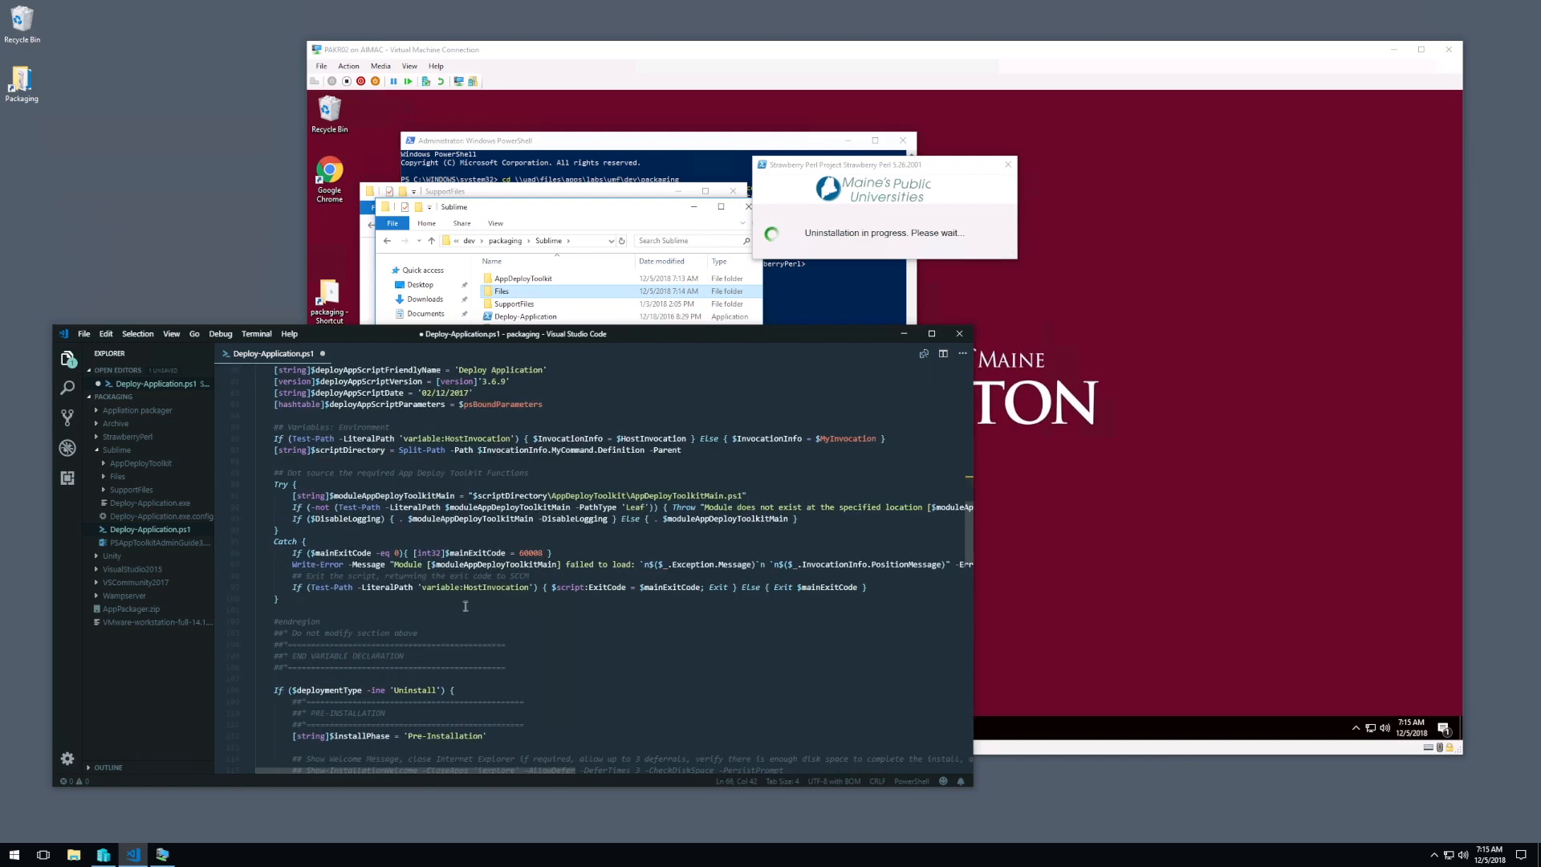
pyautogui.scroll(-5, 421, 623)
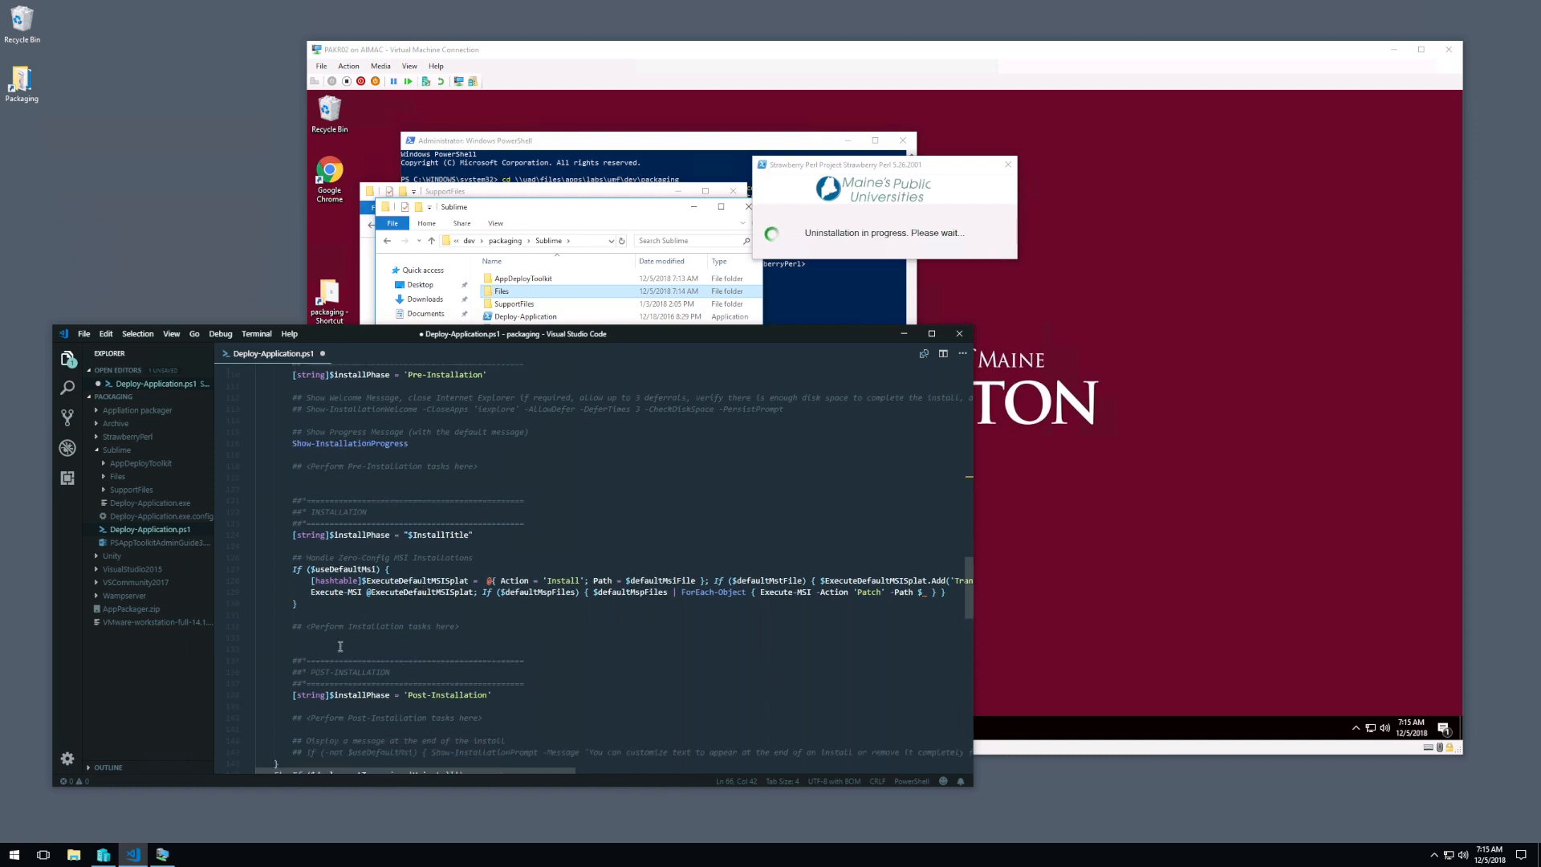
pyautogui.click(338, 637)
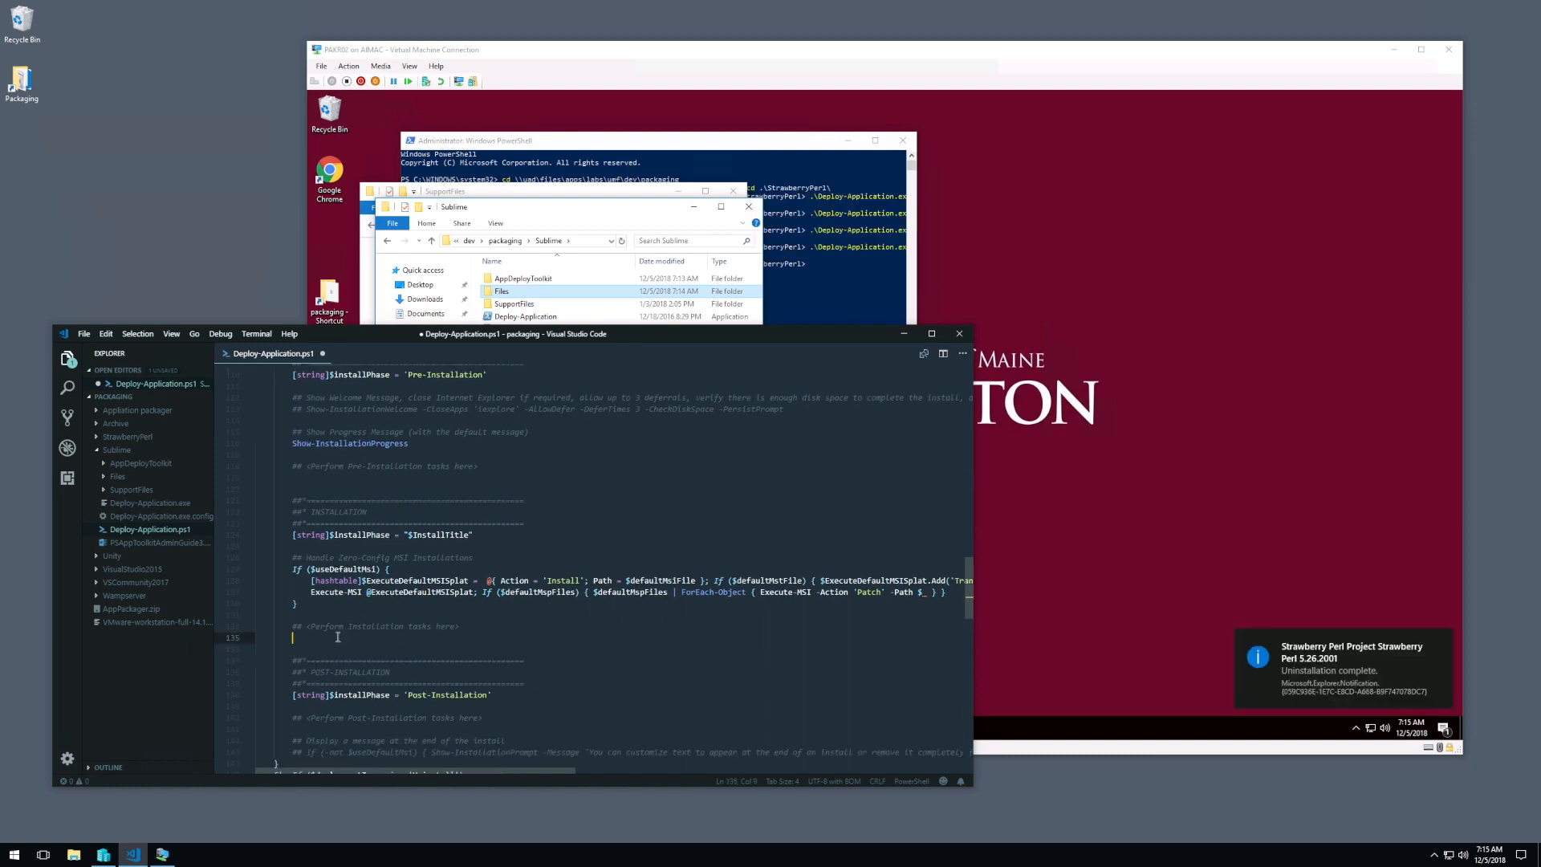
pyautogui.write('Exe')
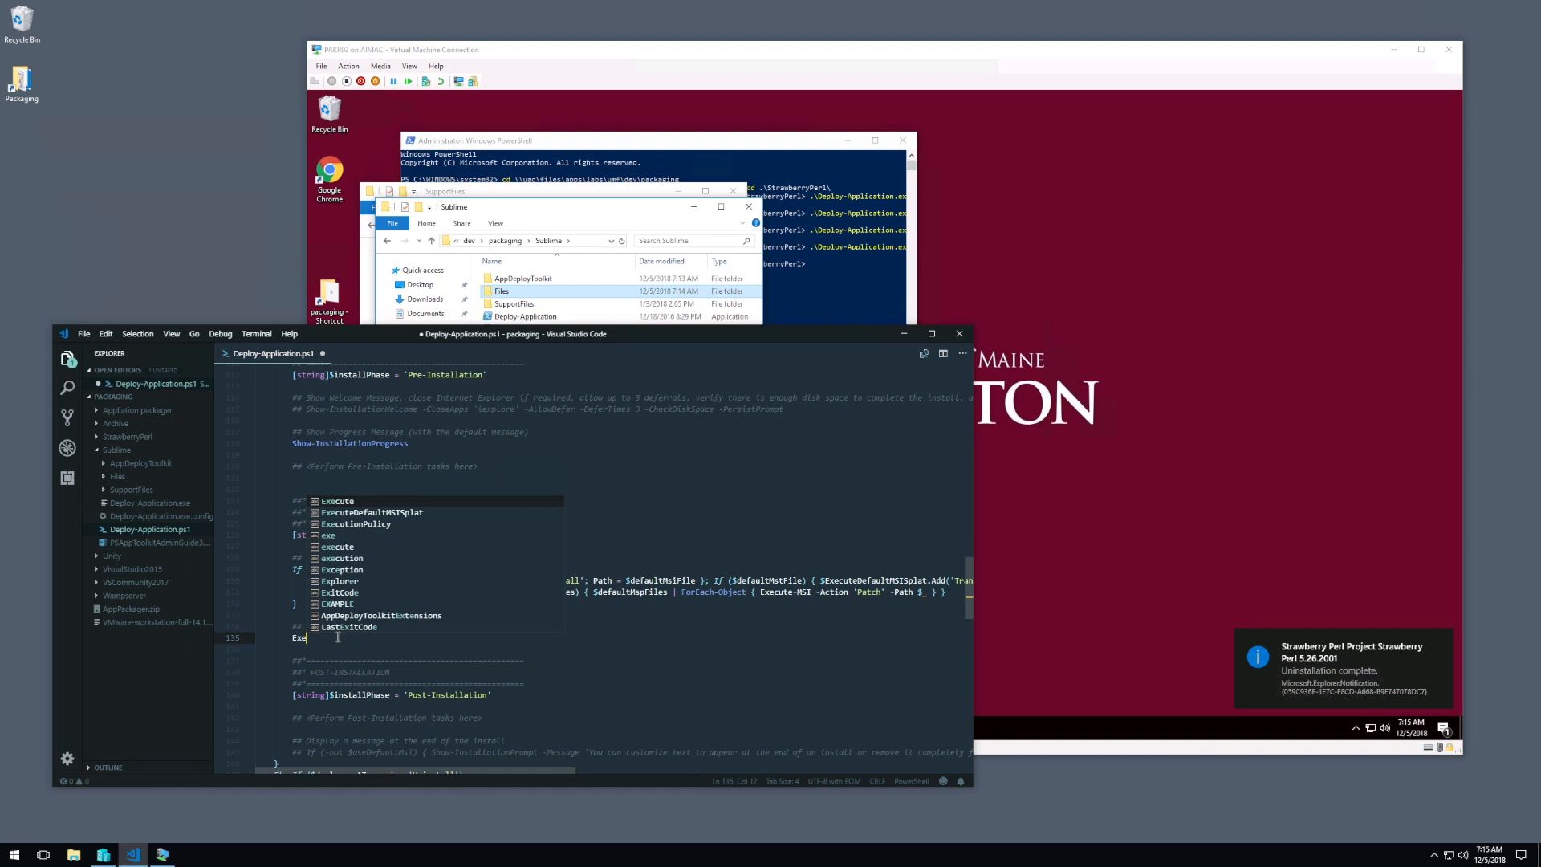
pyautogui.write('cute-Process ')
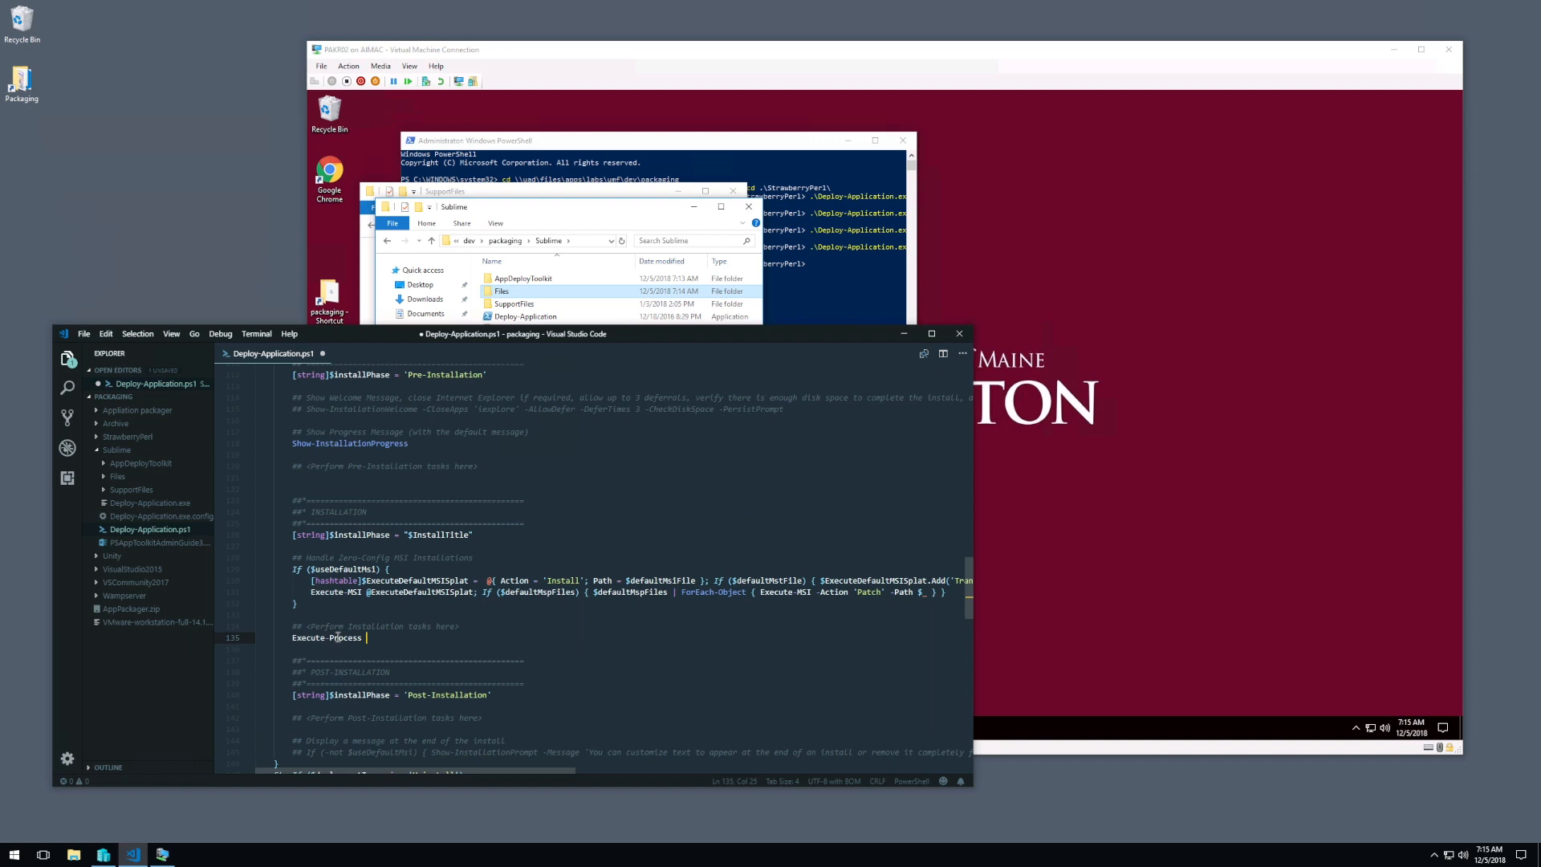
pyautogui.write('-Path')
# Step: Open the Sublime package's Files folder in the virtual machine and copy the installer's file name
pyautogui.click(530, 293)
pyautogui.press('F2')
pyautogui.click(533, 291)
pyautogui.doubleClick(532, 291)
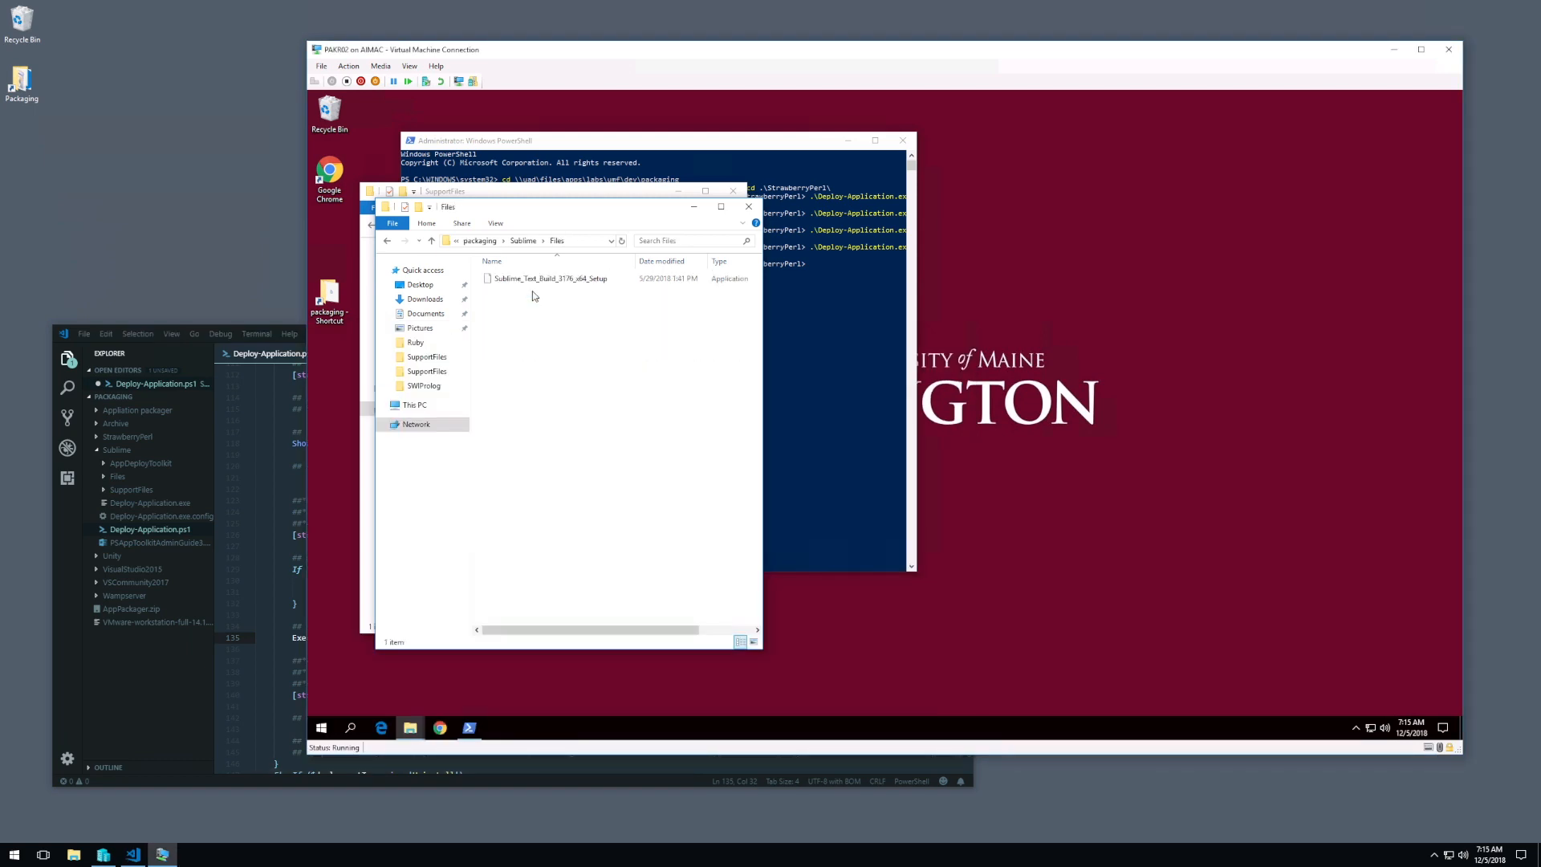
pyautogui.click(556, 281)
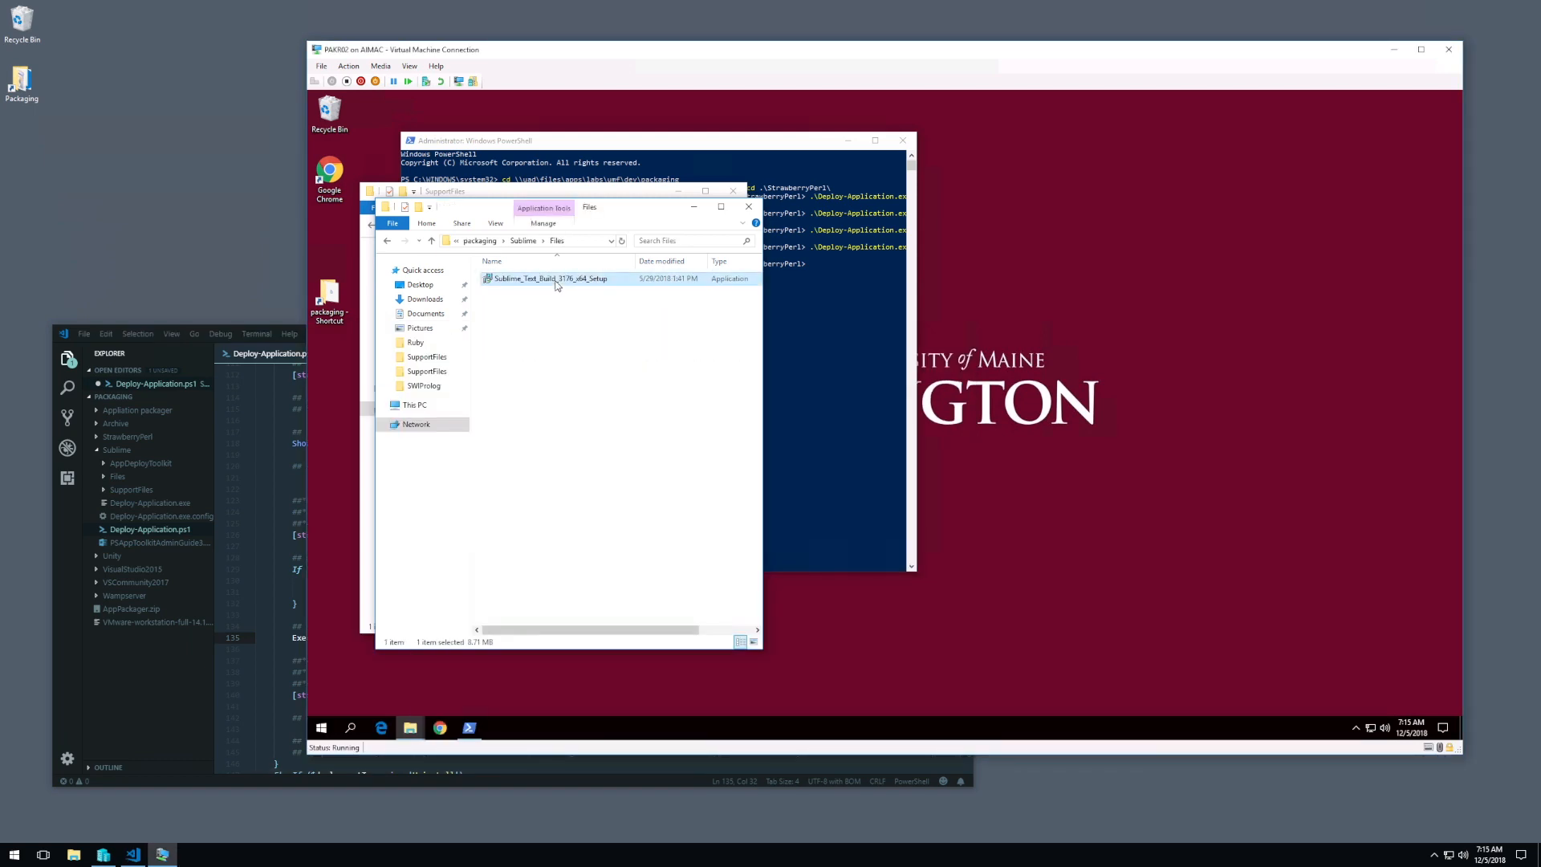
pyautogui.press('F2')
pyautogui.hotkey('ctrl', 'c')
# Step: Complete the Execute-Process path as "Sublime_Text_Build_3176_x64_Setup.exe" and add a -Parameters argument with an opening quote
pyautogui.moveTo(276, 499); pyautogui.dragTo(310, 512)
pyautogui.click(399, 637)
pyautogui.press('BackSpace')
pyautogui.hotkey('ctrl', 'f')
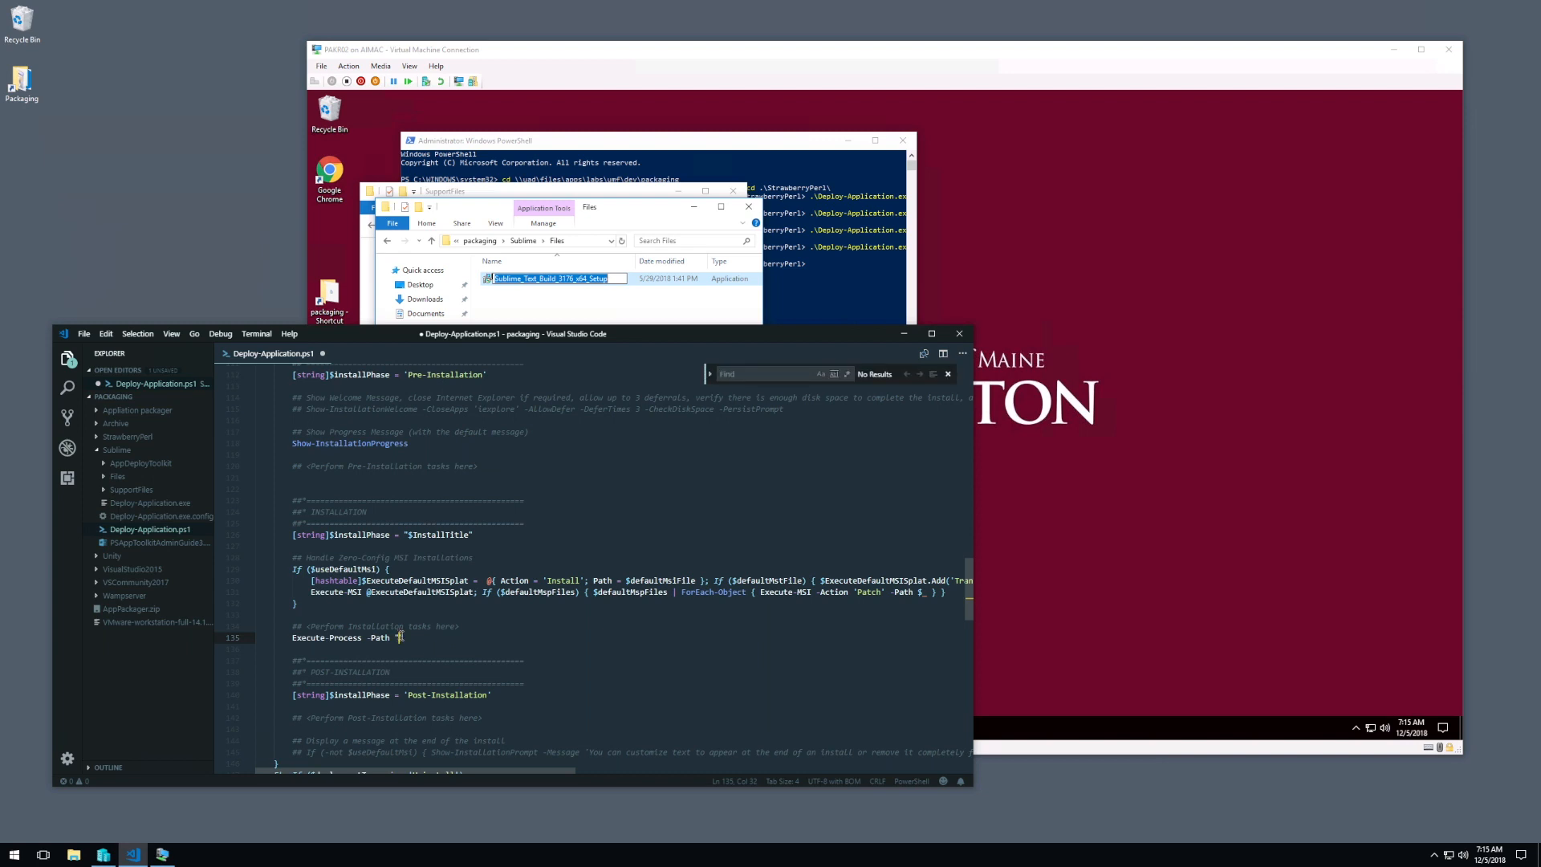
pyautogui.hotkey('ctrl', 'v')
pyautogui.write('.exe')
pyautogui.click(948, 375)
pyautogui.press('End')
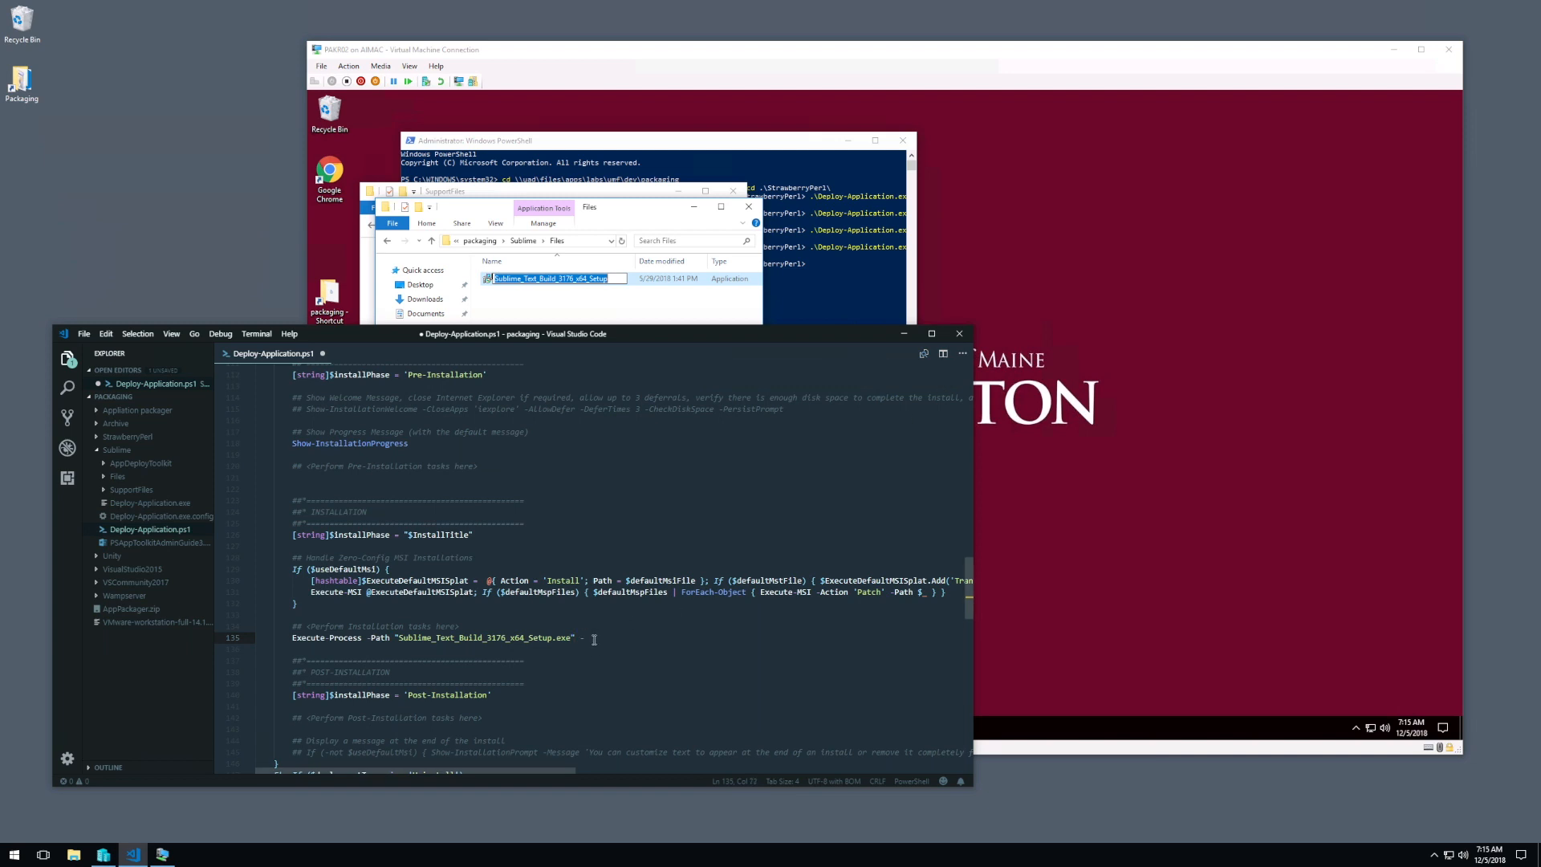
pyautogui.write('Parameters "')
# Step: Change the virtual machine's PowerShell directory from StrawberryPerl to the Sublime package's Files folder
pyautogui.click(635, 321)
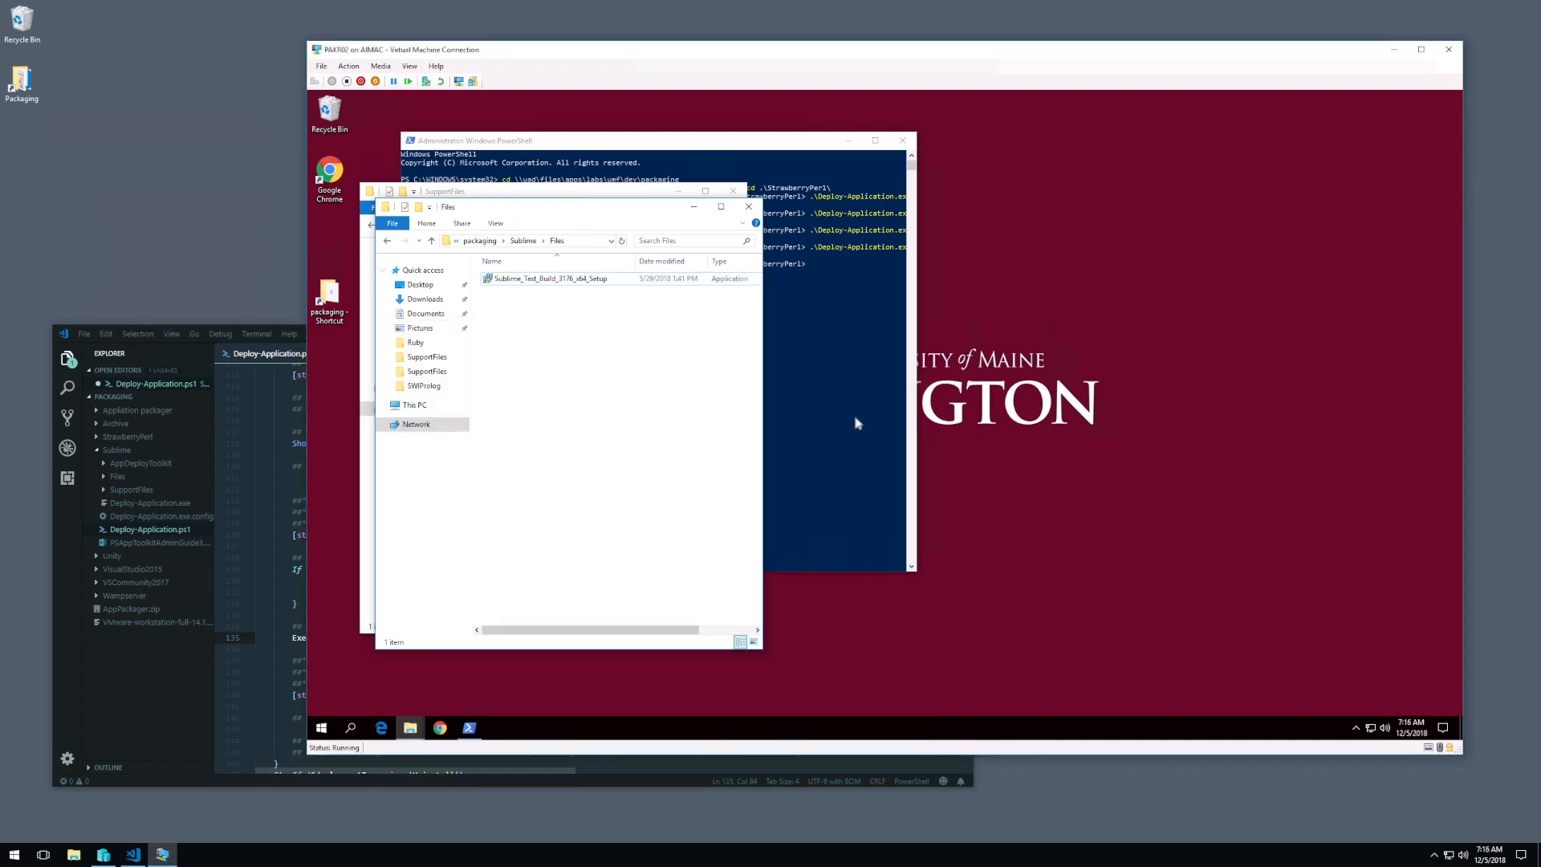
pyautogui.click(830, 425)
pyautogui.write('cd ..')
pyautogui.press('Return')
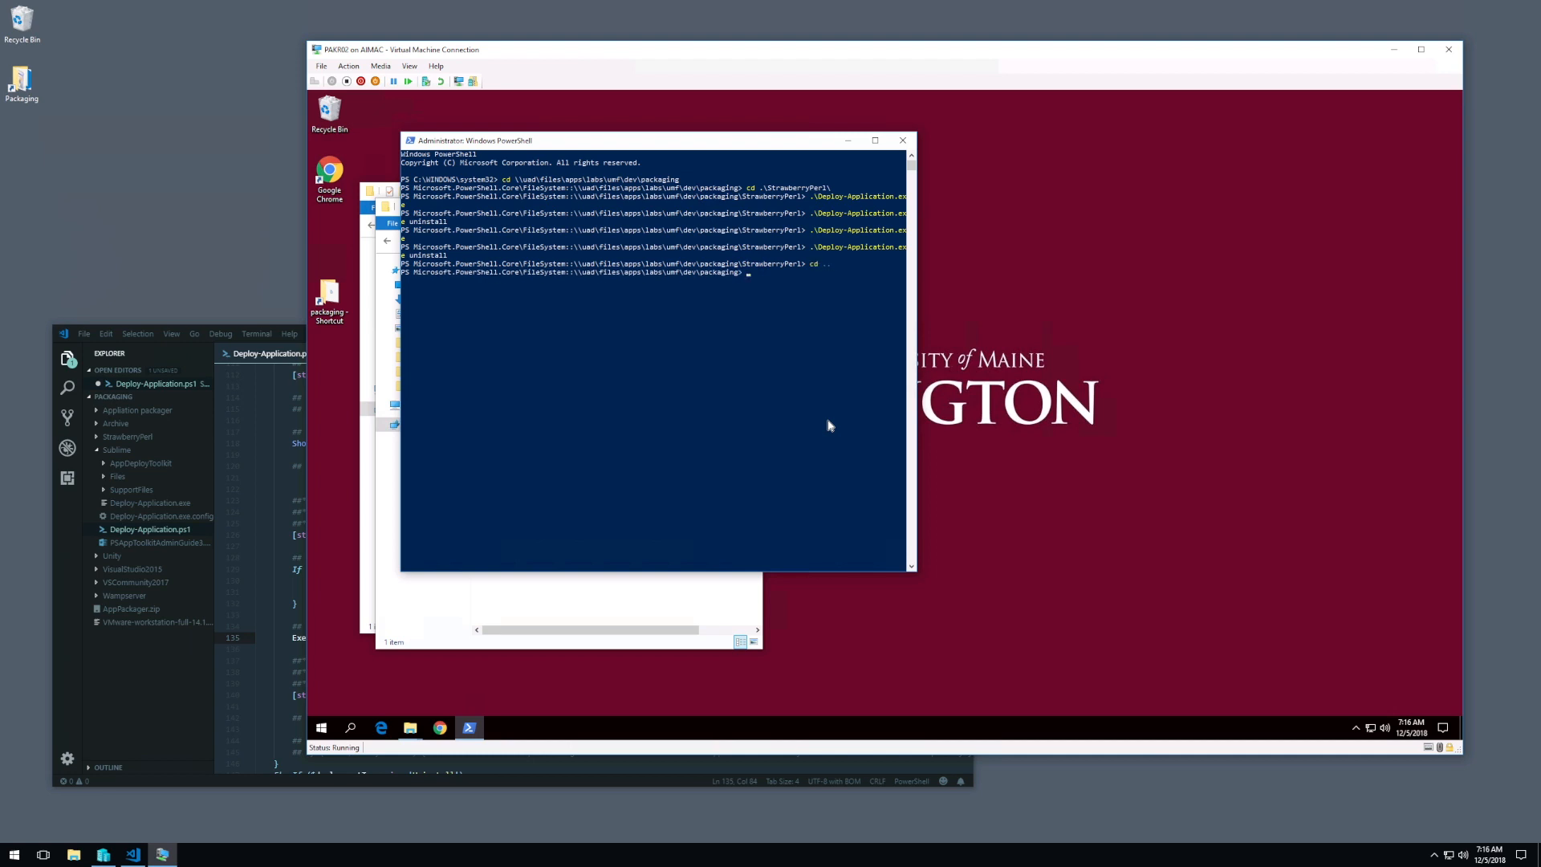
pyautogui.write('cd .\\Sublime\\')
pyautogui.write('pa')
pyautogui.write('c')
pyautogui.press('BackSpace')
pyautogui.press('BackSpace')
pyautogui.press('BackSpace')
pyautogui.write('Files\\')
pyautogui.press('Return')
# Step: Enter .\Sublime_Text_Build_3176_x64_Setup.exe as the command at the PowerShell prompt
pyautogui.write('.\\')
pyautogui.press('Tab')
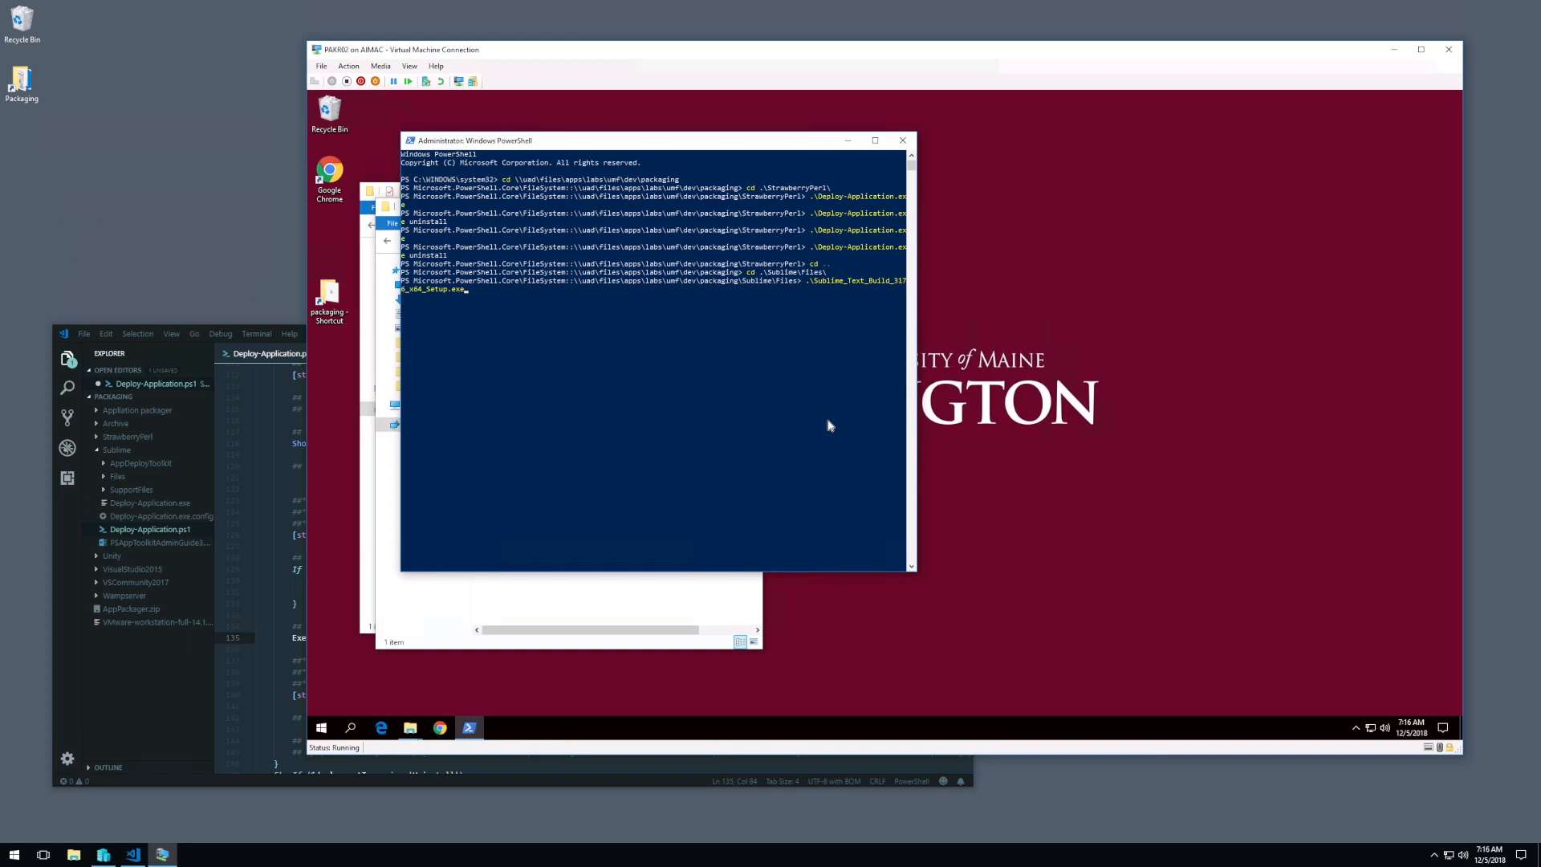
# Step: Run .\Sublime_Text_Build_3176_x64_Setup.exe at the PowerShell prompt without any parameters
pyautogui.press('BackSpace')
pyautogui.write('Squiet')
pyautogui.press('BackSpace')
pyautogui.press('BackSpace')
pyautogui.press('BackSpace')
pyautogui.press('BackSpace')
pyautogui.press('BackSpace')
pyautogui.press('BackSpace')
pyautogui.press('Return')
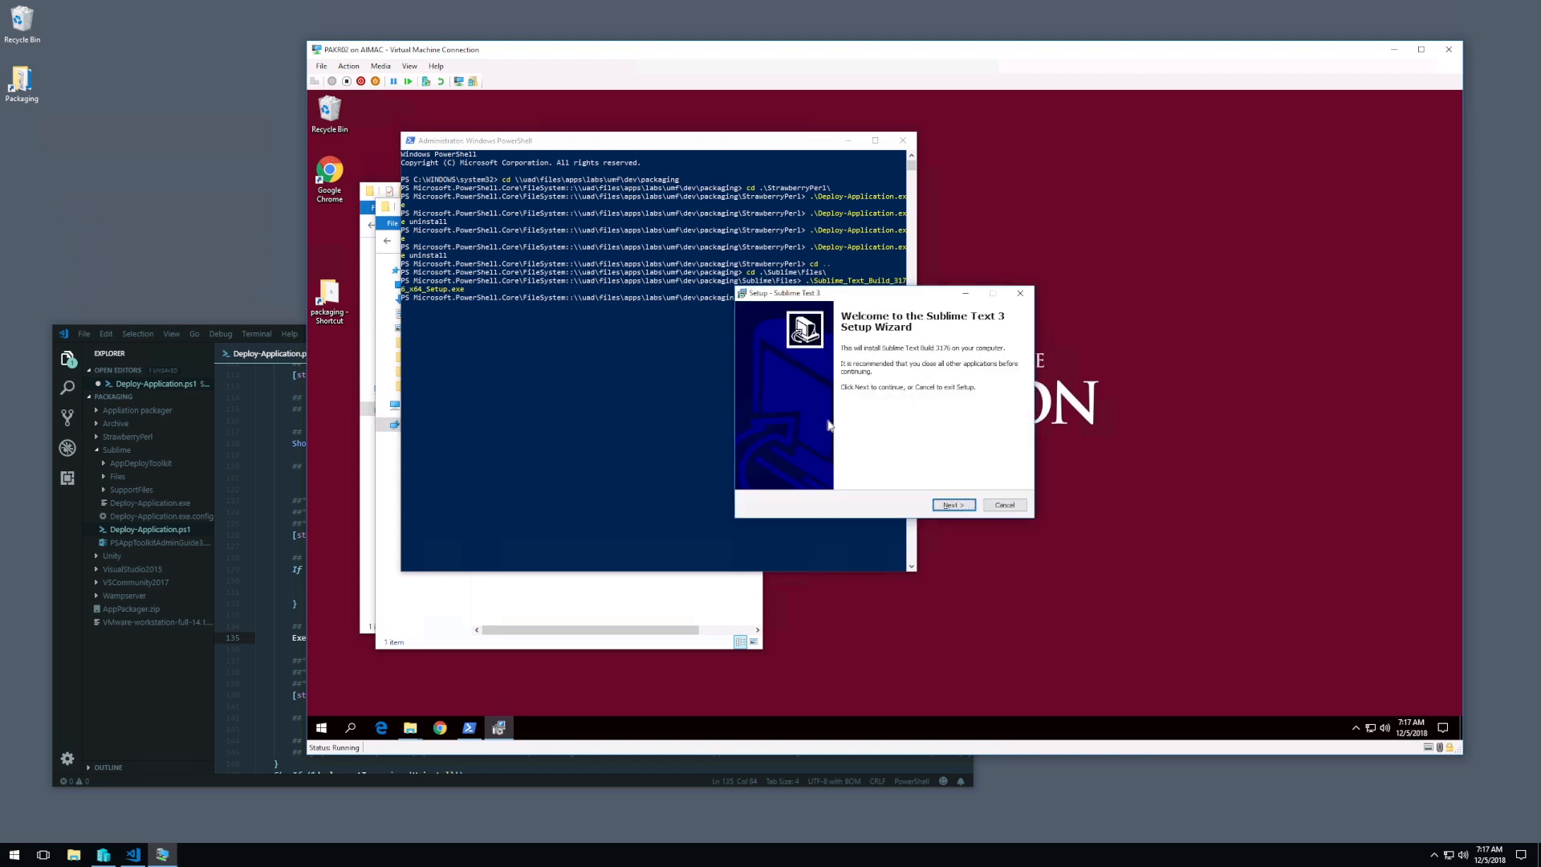
# Step: Install Sublime Text 3 through its setup wizard, keeping the default destination and options, and finish the wizard
pyautogui.click(953, 508)
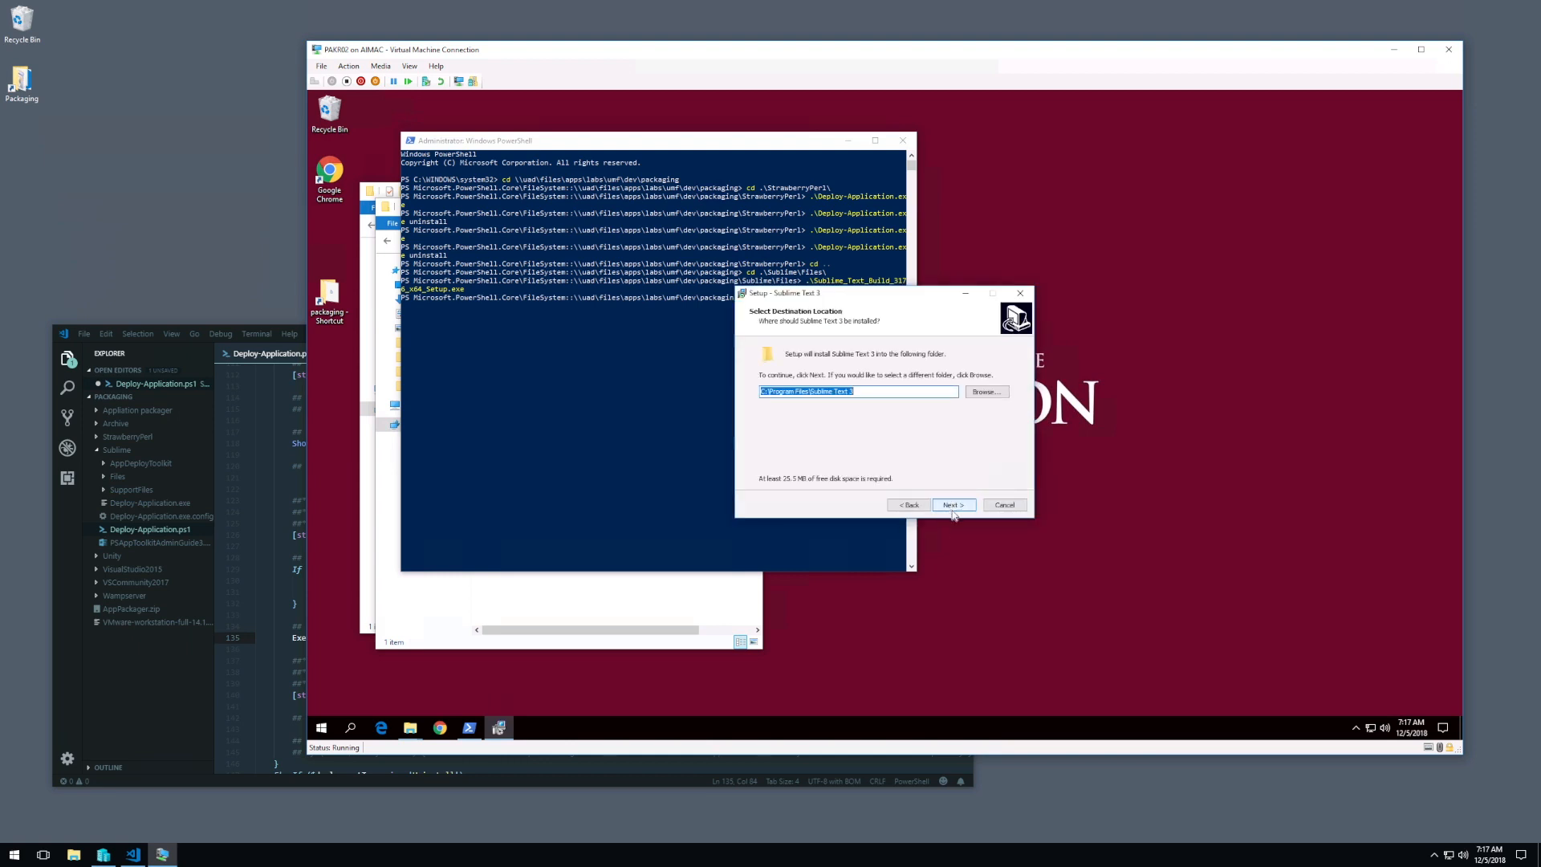
pyautogui.click(954, 505)
pyautogui.click(954, 505)
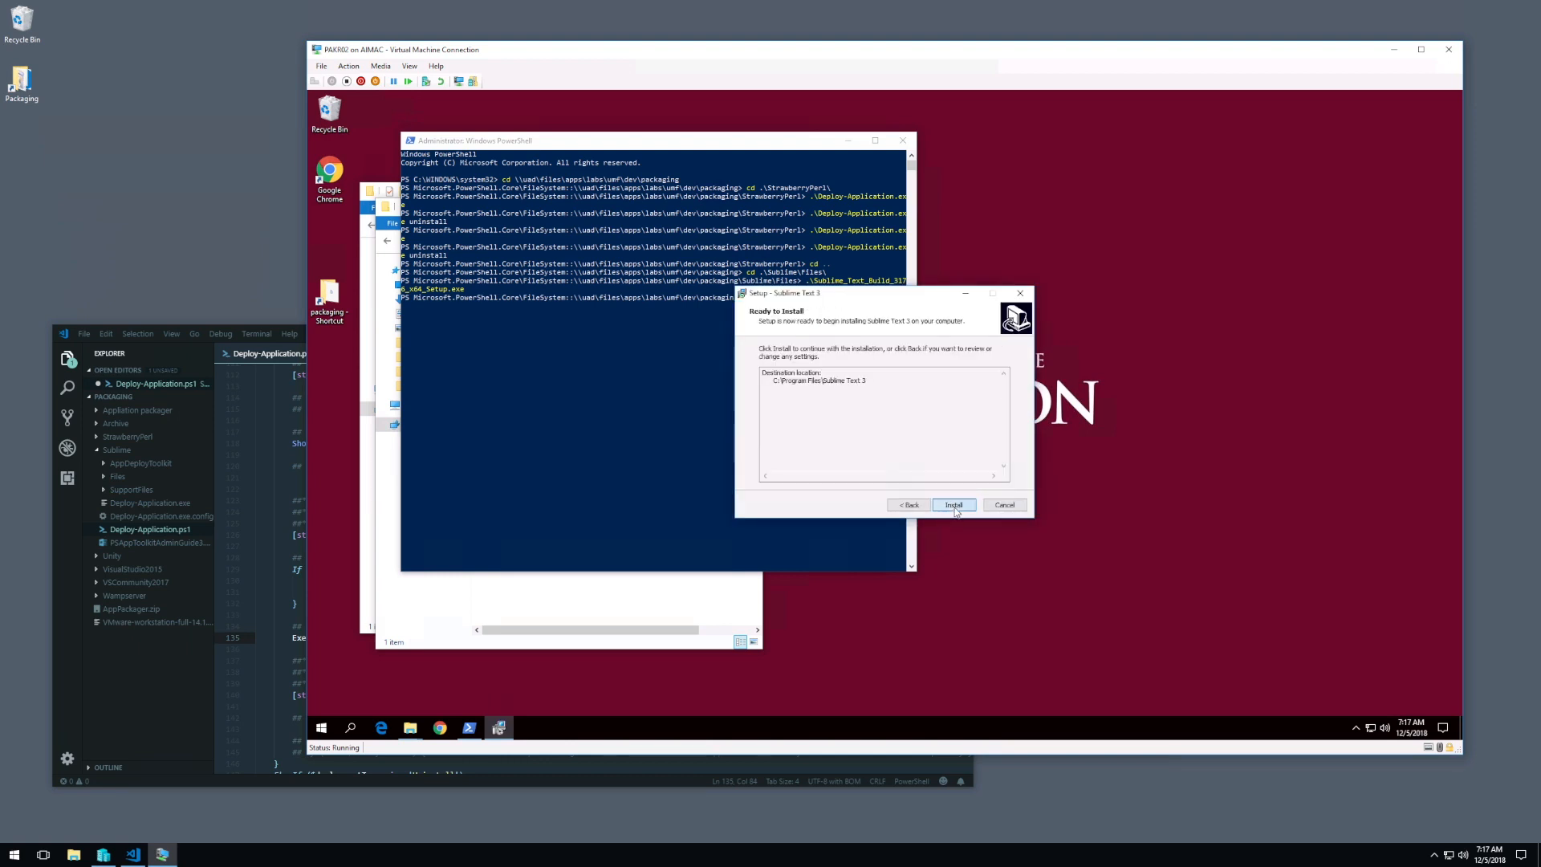
pyautogui.click(953, 506)
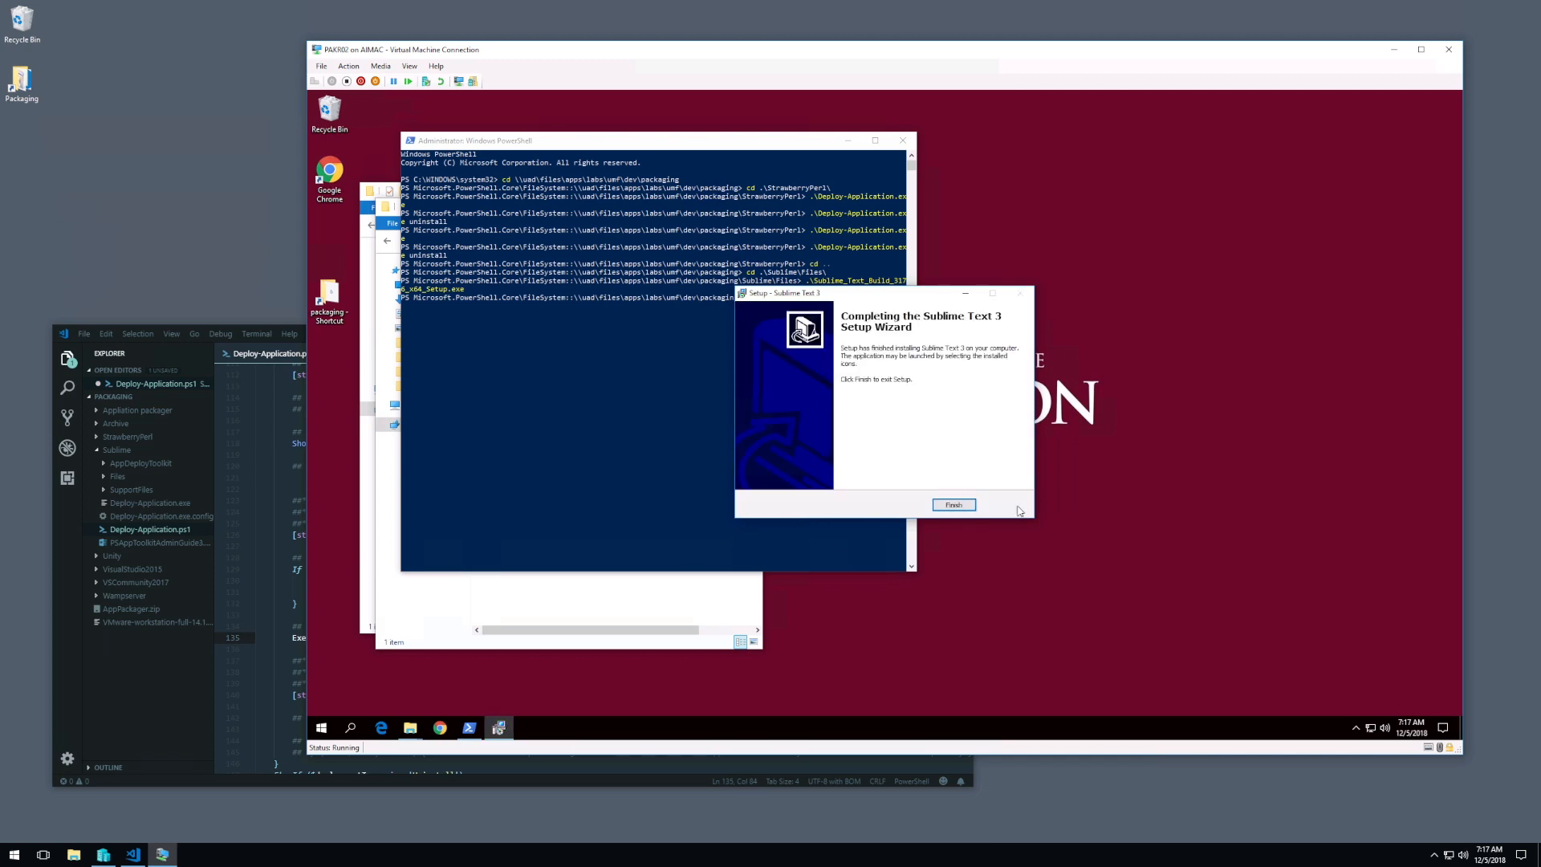
pyautogui.click(942, 509)
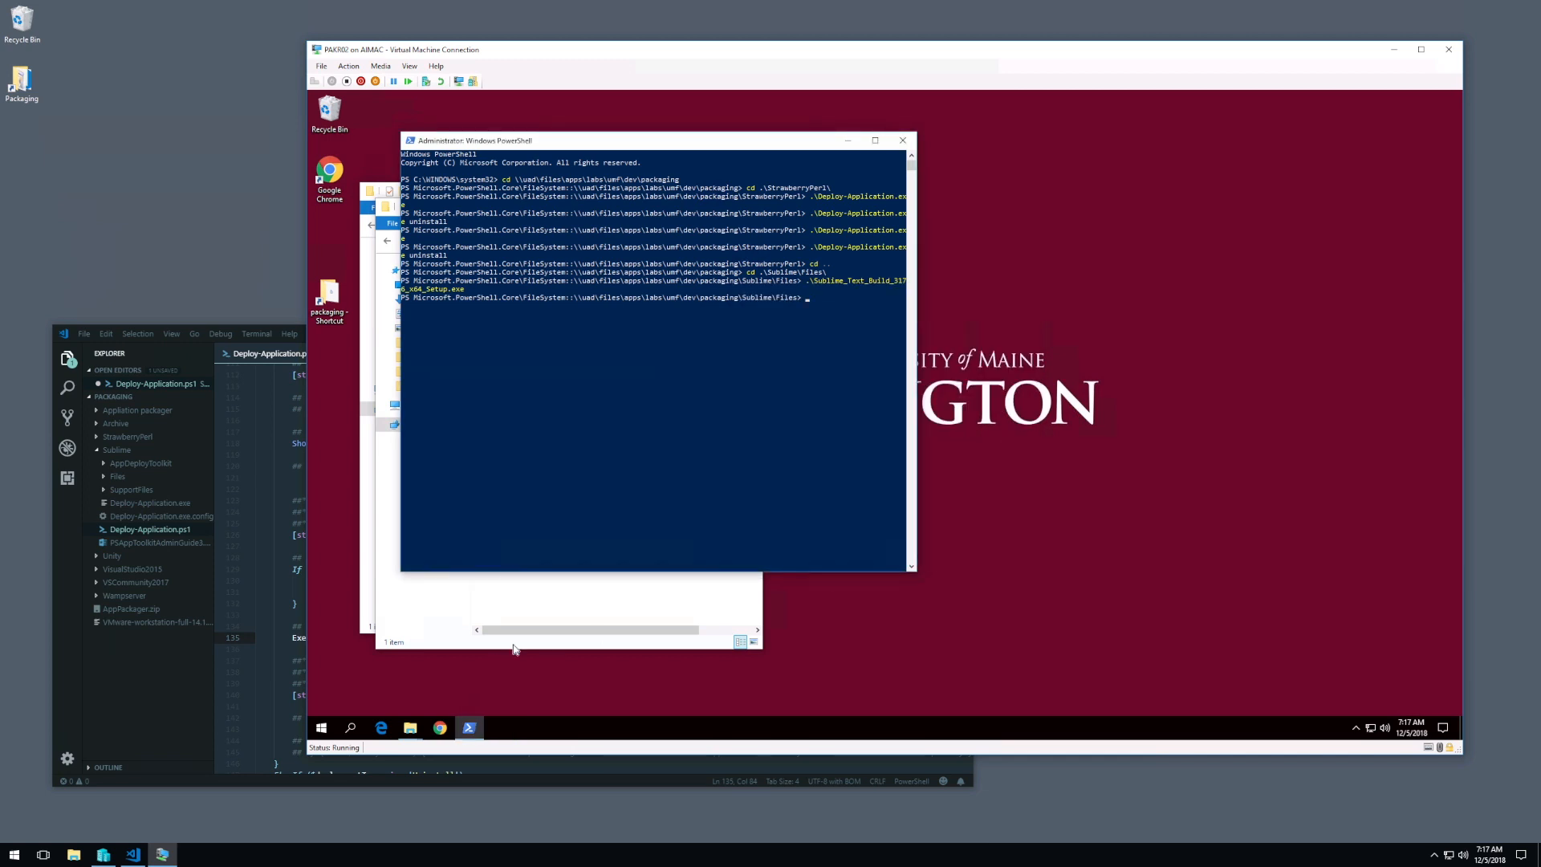
# Step: Launch regedit in the virtual machine, allow its elevation request, and restore its window to a smaller size beside PowerShell
pyautogui.press('super+r')
pyautogui.write('regedit')
pyautogui.press('Return')
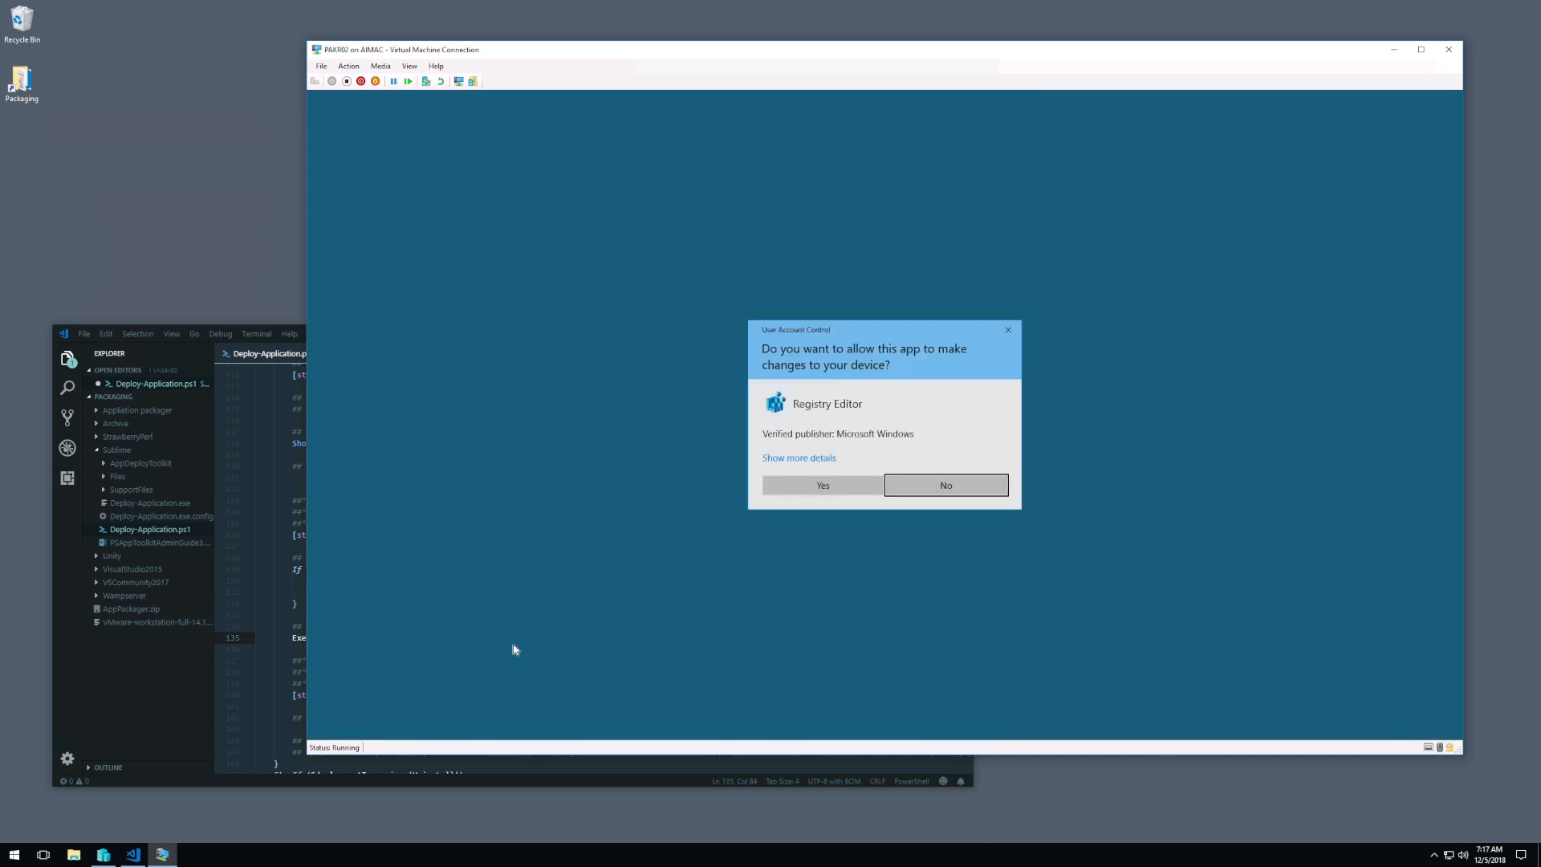
pyautogui.click(810, 484)
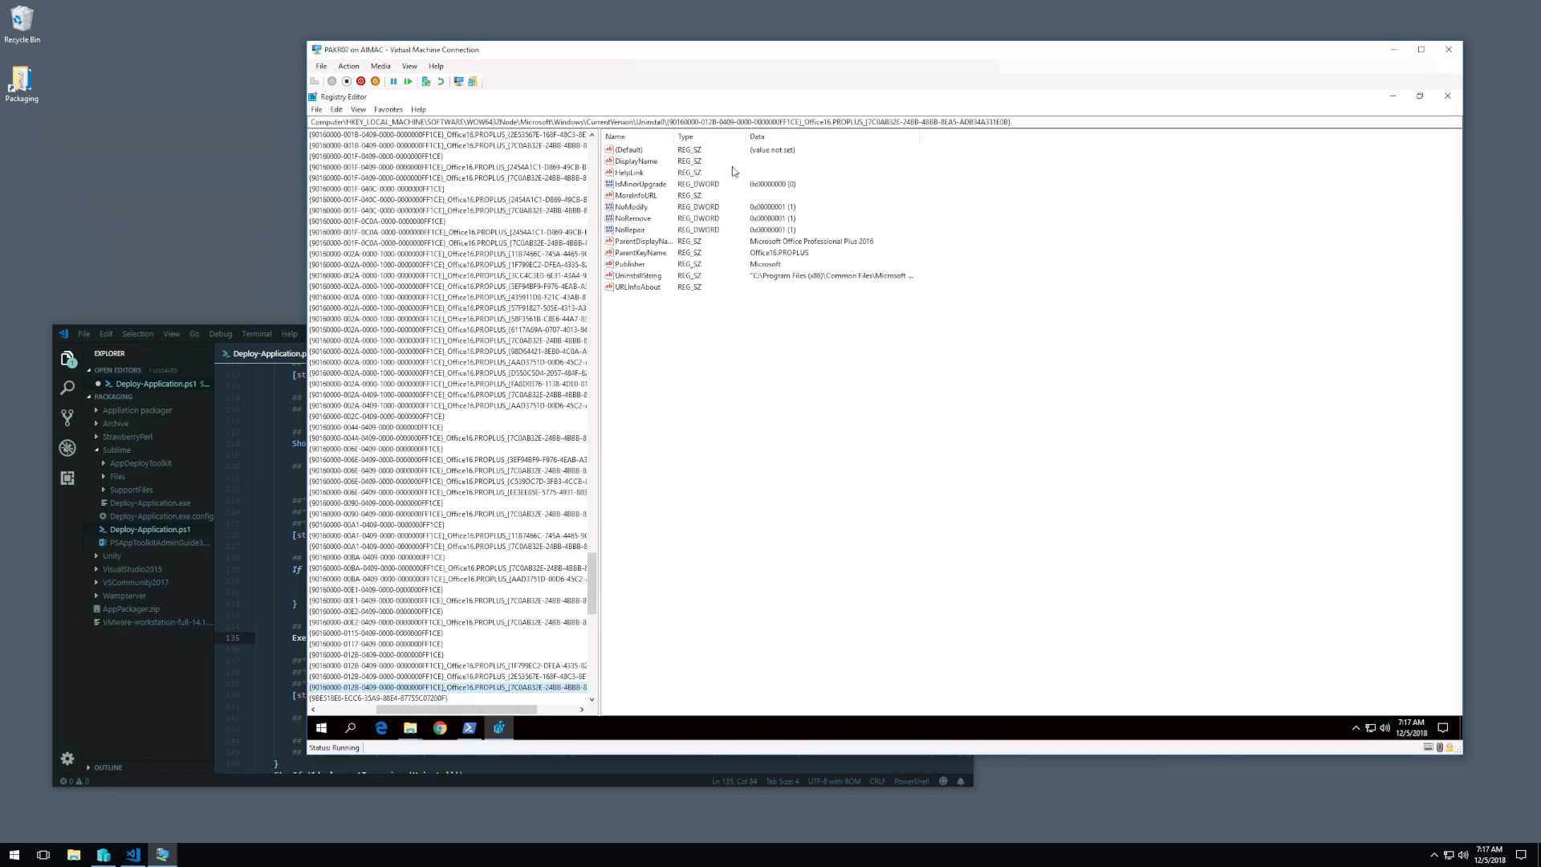
pyautogui.click(1419, 95)
pyautogui.moveTo(891, 147); pyautogui.dragTo(855, 118)
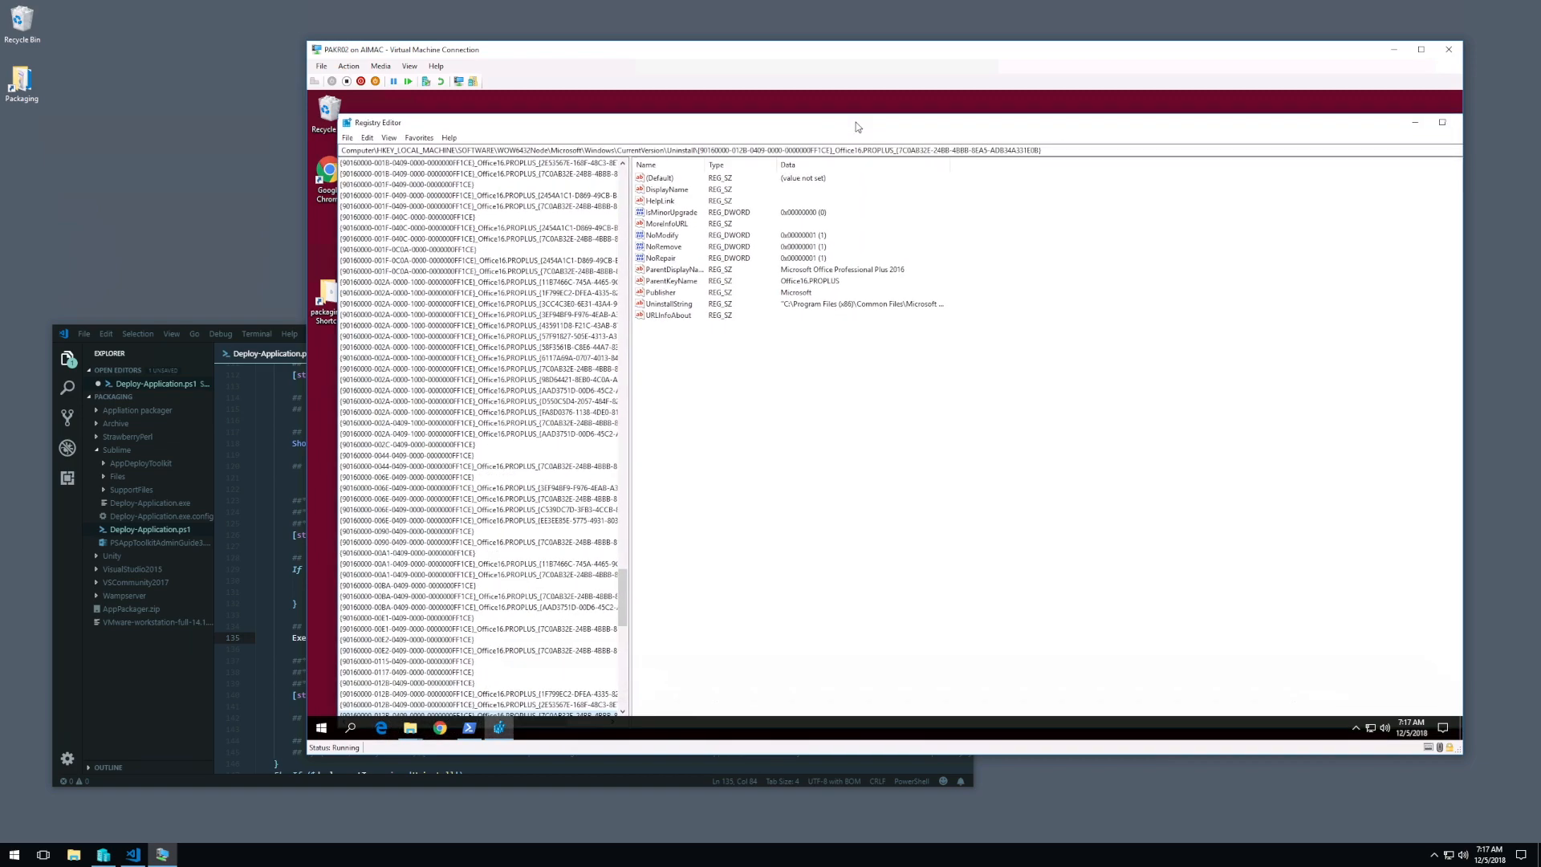
pyautogui.moveTo(450, 120); pyautogui.dragTo(629, 170)
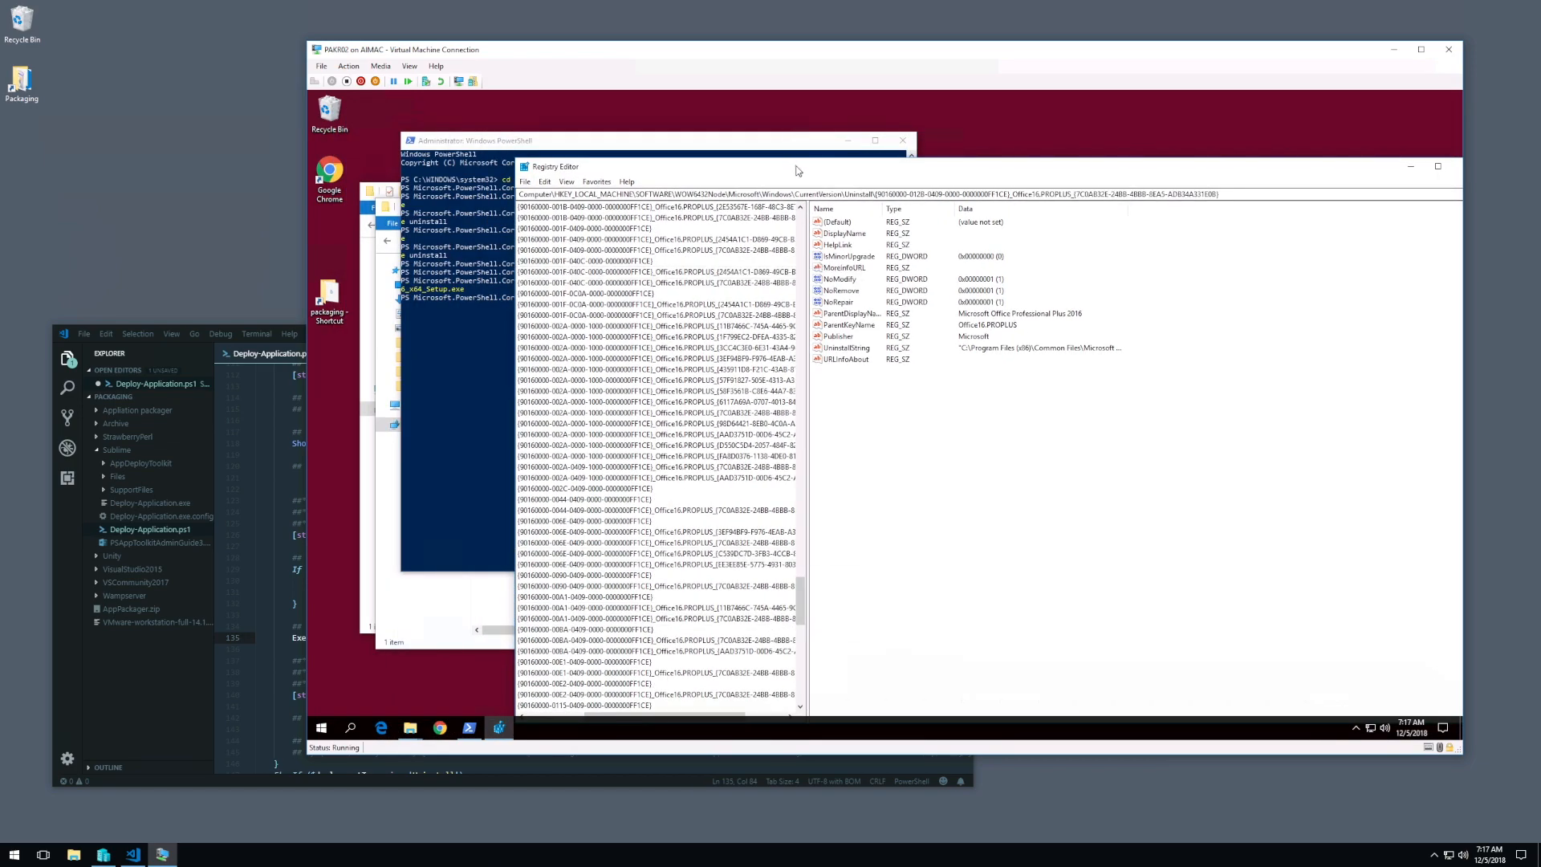
pyautogui.moveTo(799, 170); pyautogui.dragTo(805, 118)
# Step: Examine the first GUID subkeys of WOW6432Node\Microsoft\Windows\CurrentVersion\Uninstall, above the Office entries, for Sublime Text
pyautogui.moveTo(632, 666); pyautogui.dragTo(580, 666)
pyautogui.moveTo(807, 548); pyautogui.dragTo(814, 453)
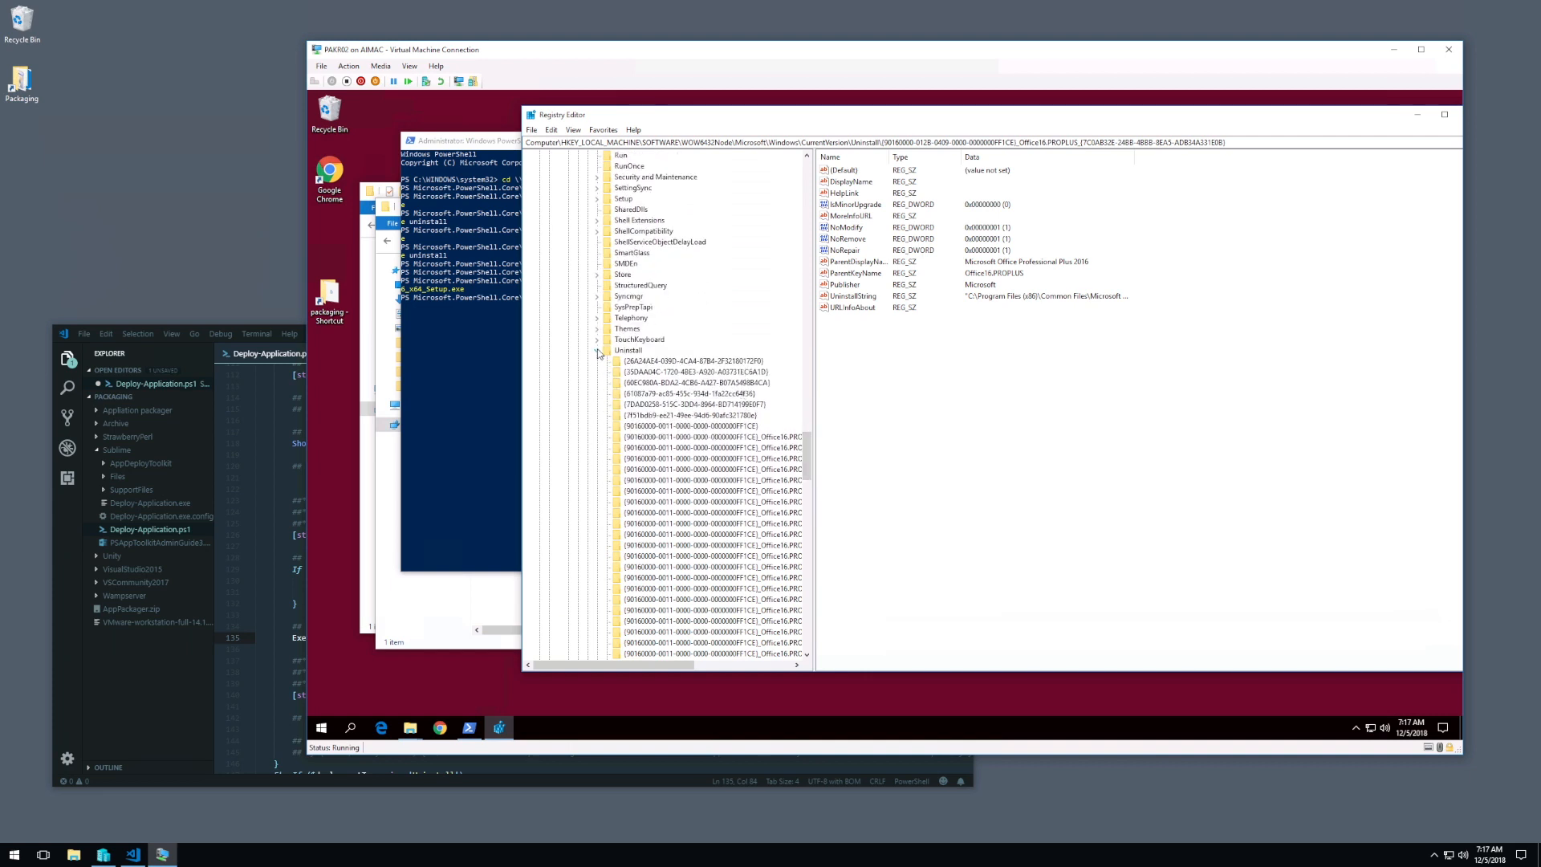
pyautogui.click(684, 361)
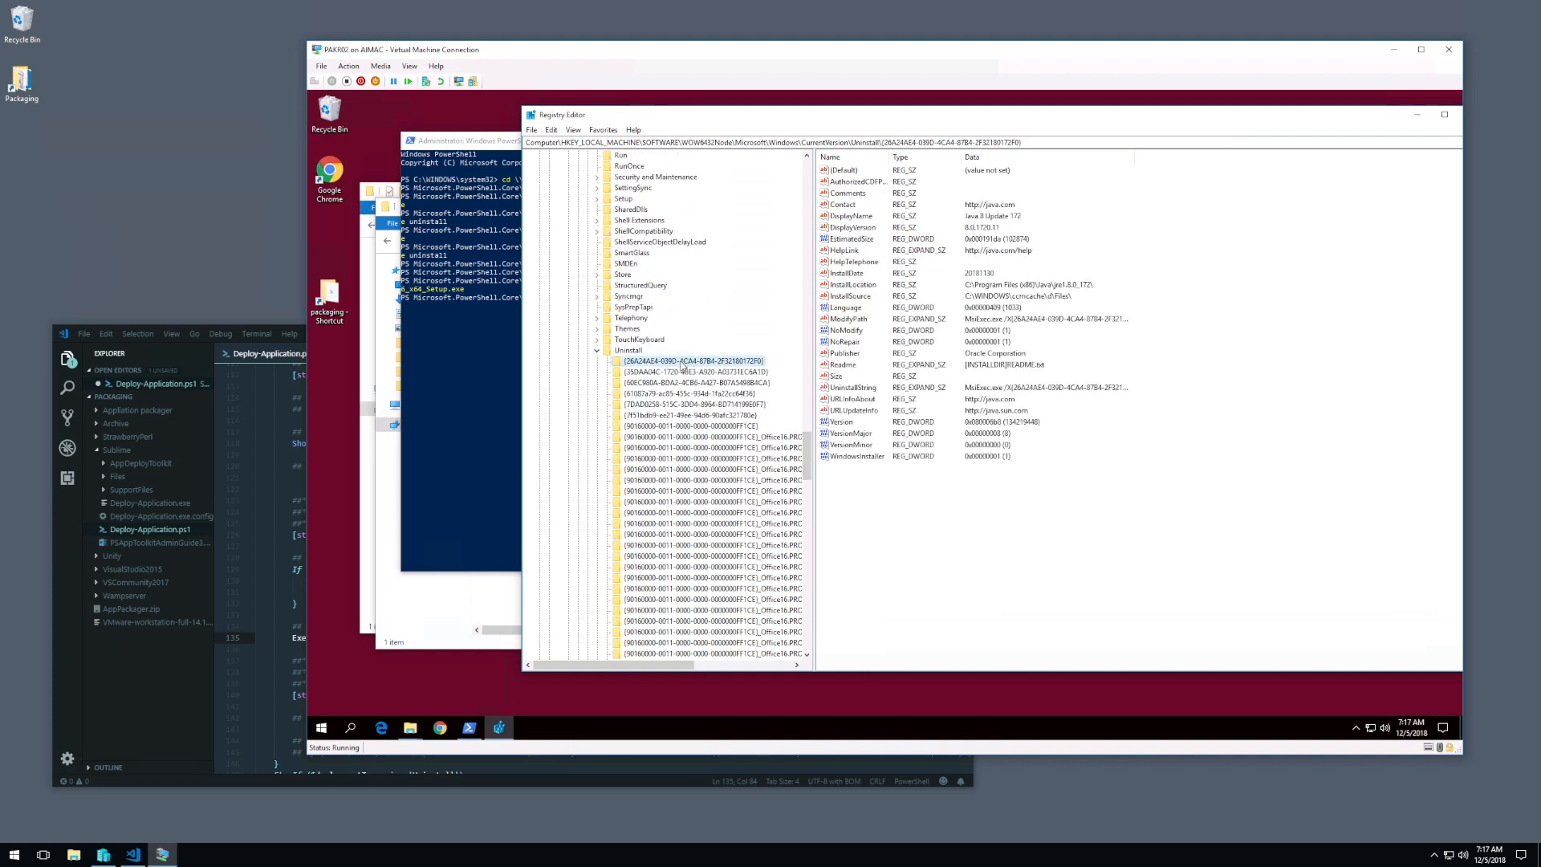
pyautogui.press('Down')
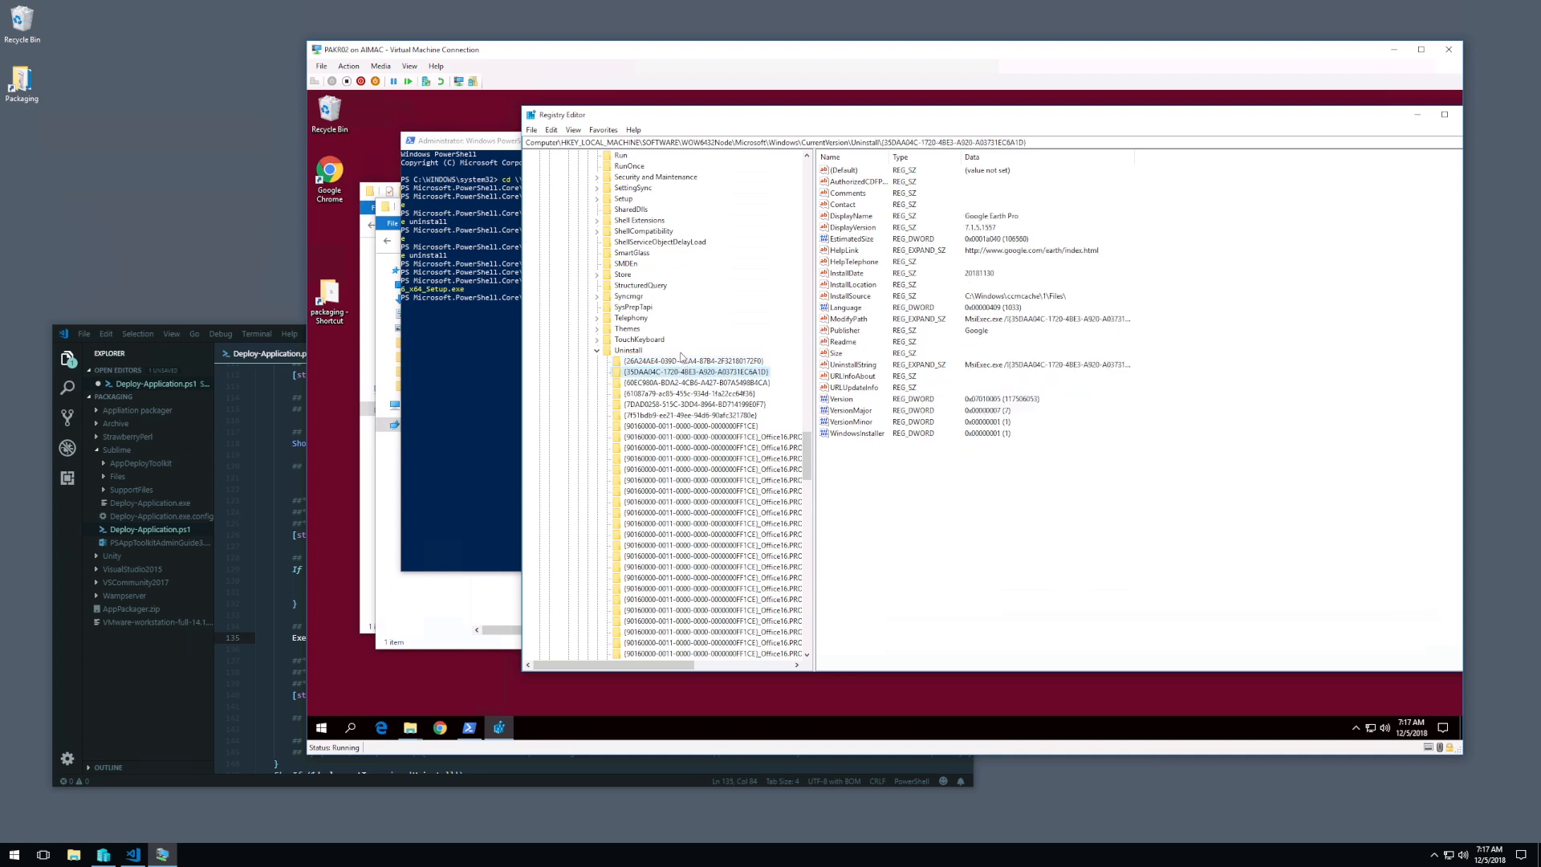
pyautogui.press('Down')
pyautogui.press('Down')
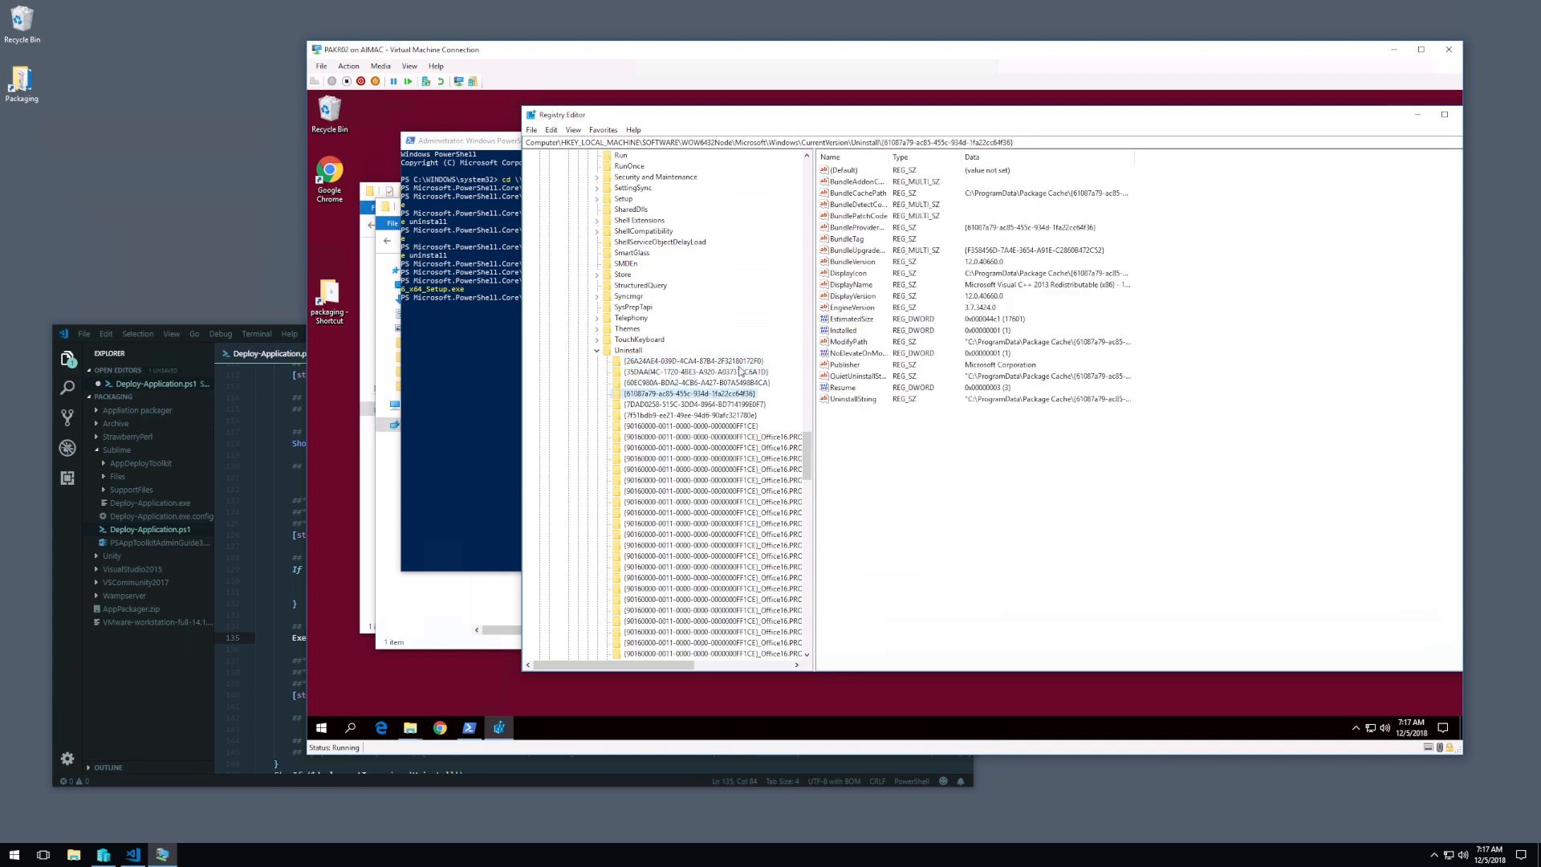
pyautogui.press('Down')
pyautogui.press('Up')
pyautogui.press('Down')
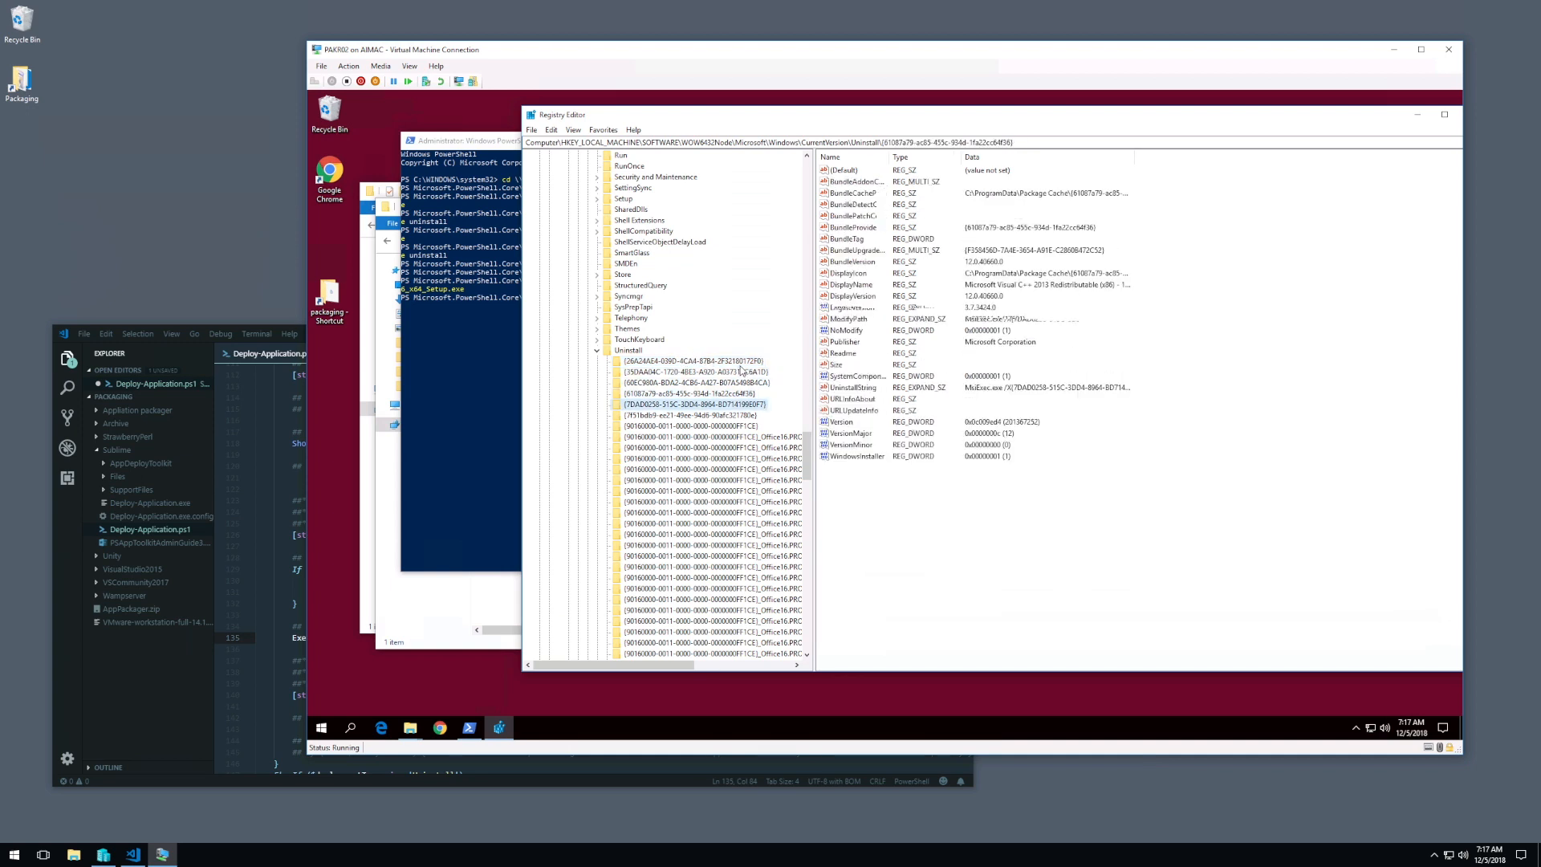
pyautogui.press('Down')
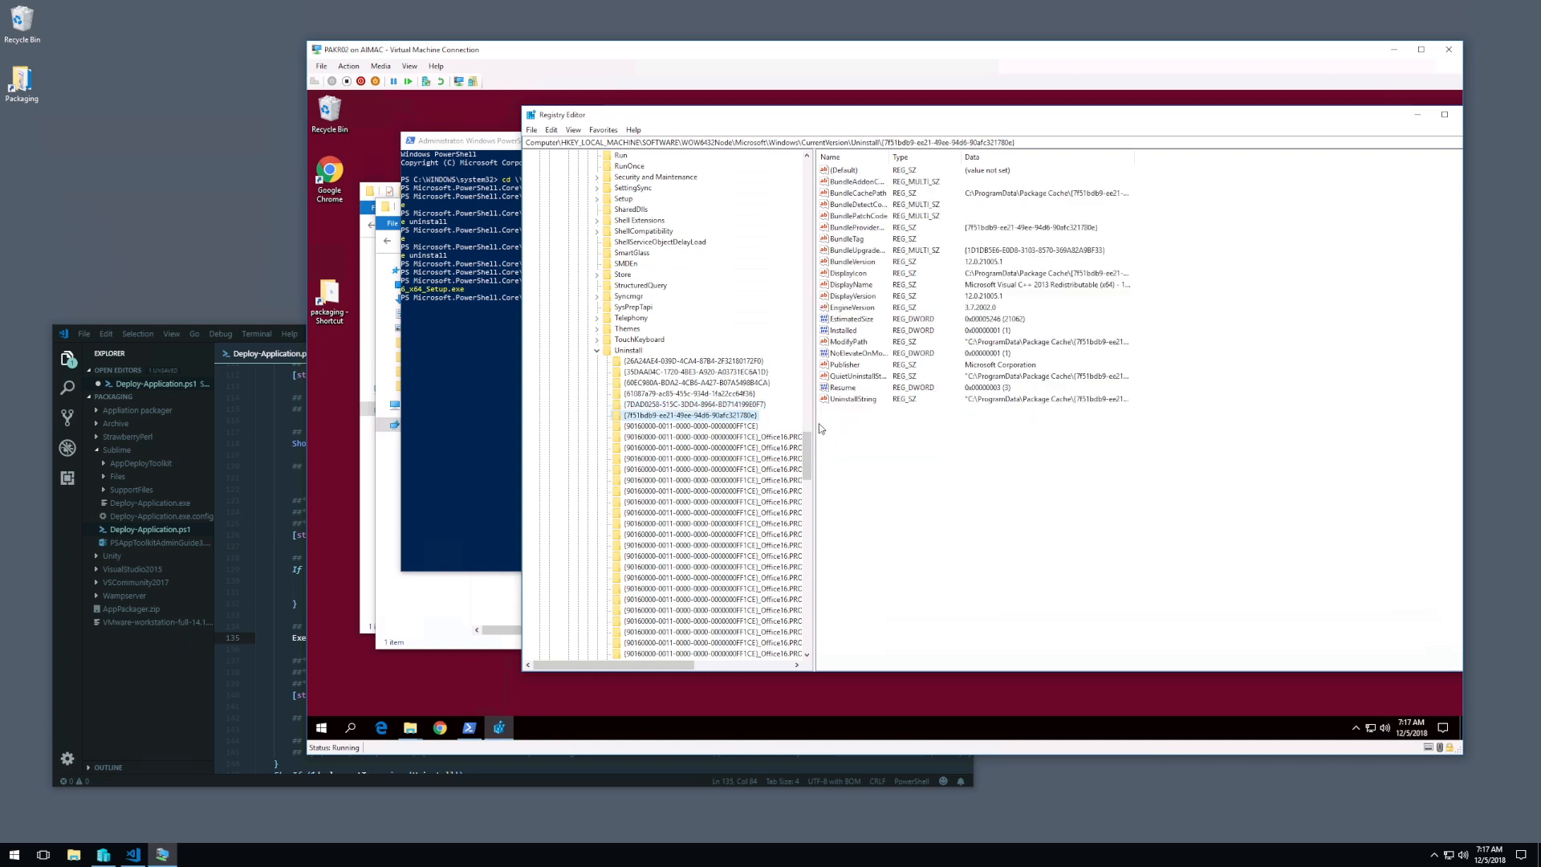
# Step: Examine the WOW6432Node Uninstall subkeys below the Office entries, from the remaining GUIDs through IE40, for Sublime Text
pyautogui.moveTo(812, 458); pyautogui.dragTo(808, 587)
pyautogui.click(759, 360)
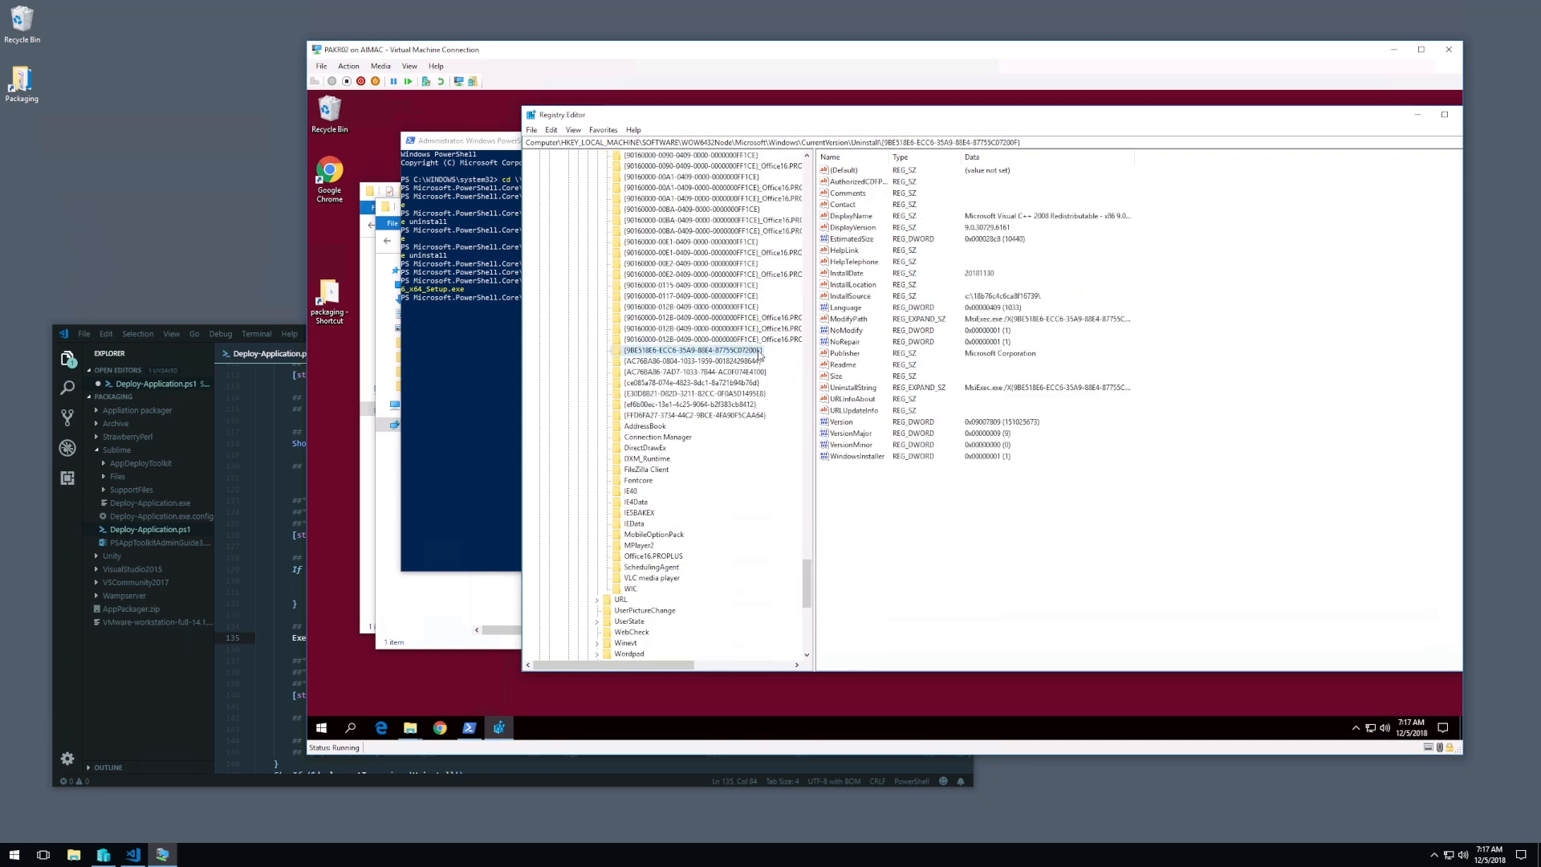
pyautogui.click(736, 371)
pyautogui.press('Down')
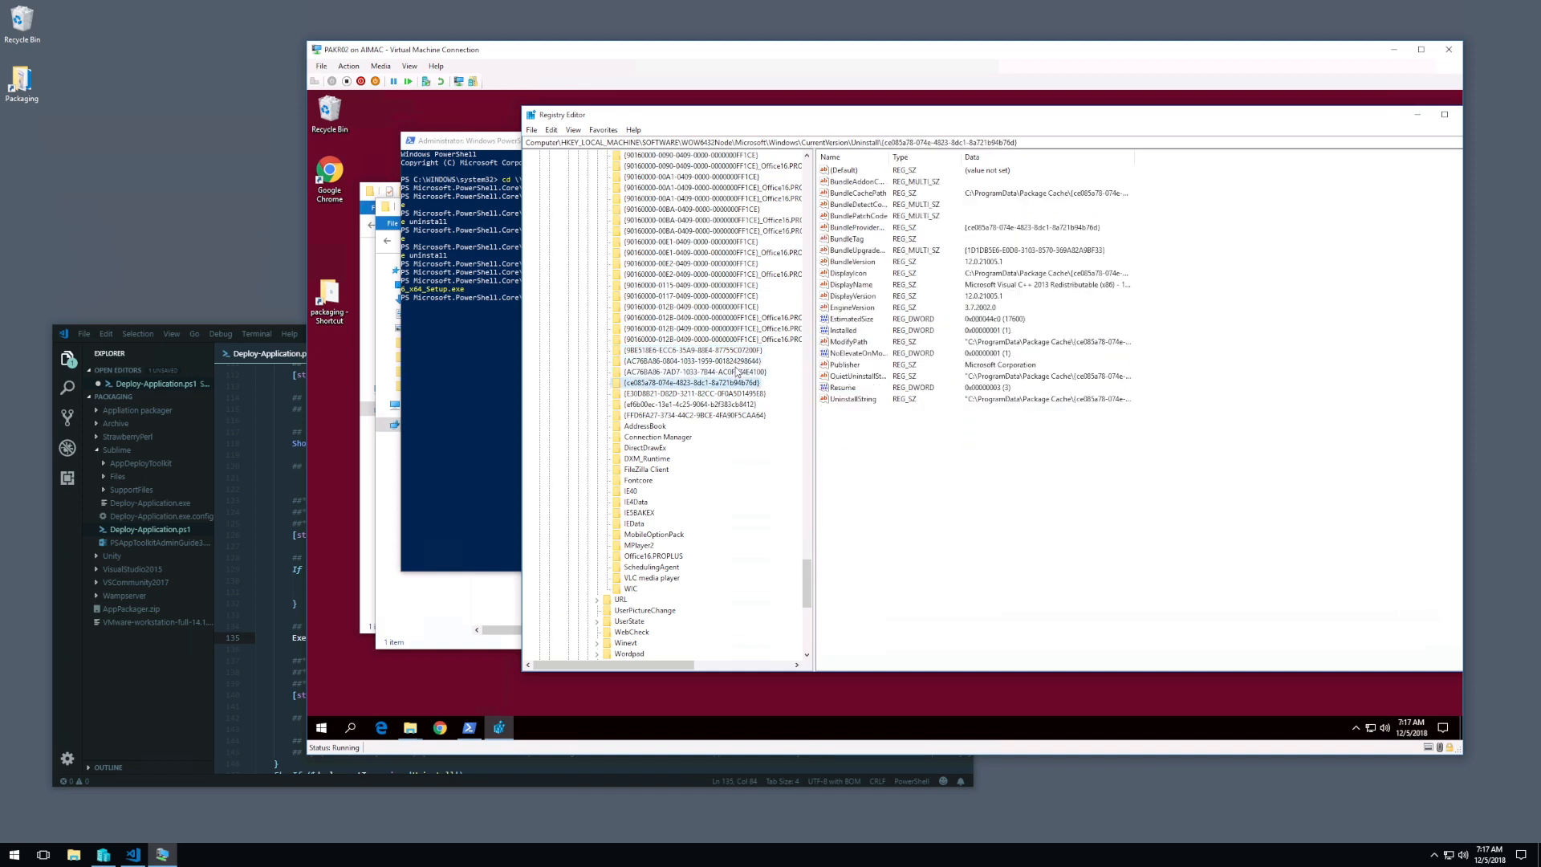
pyautogui.press('Down')
pyautogui.press('Down')
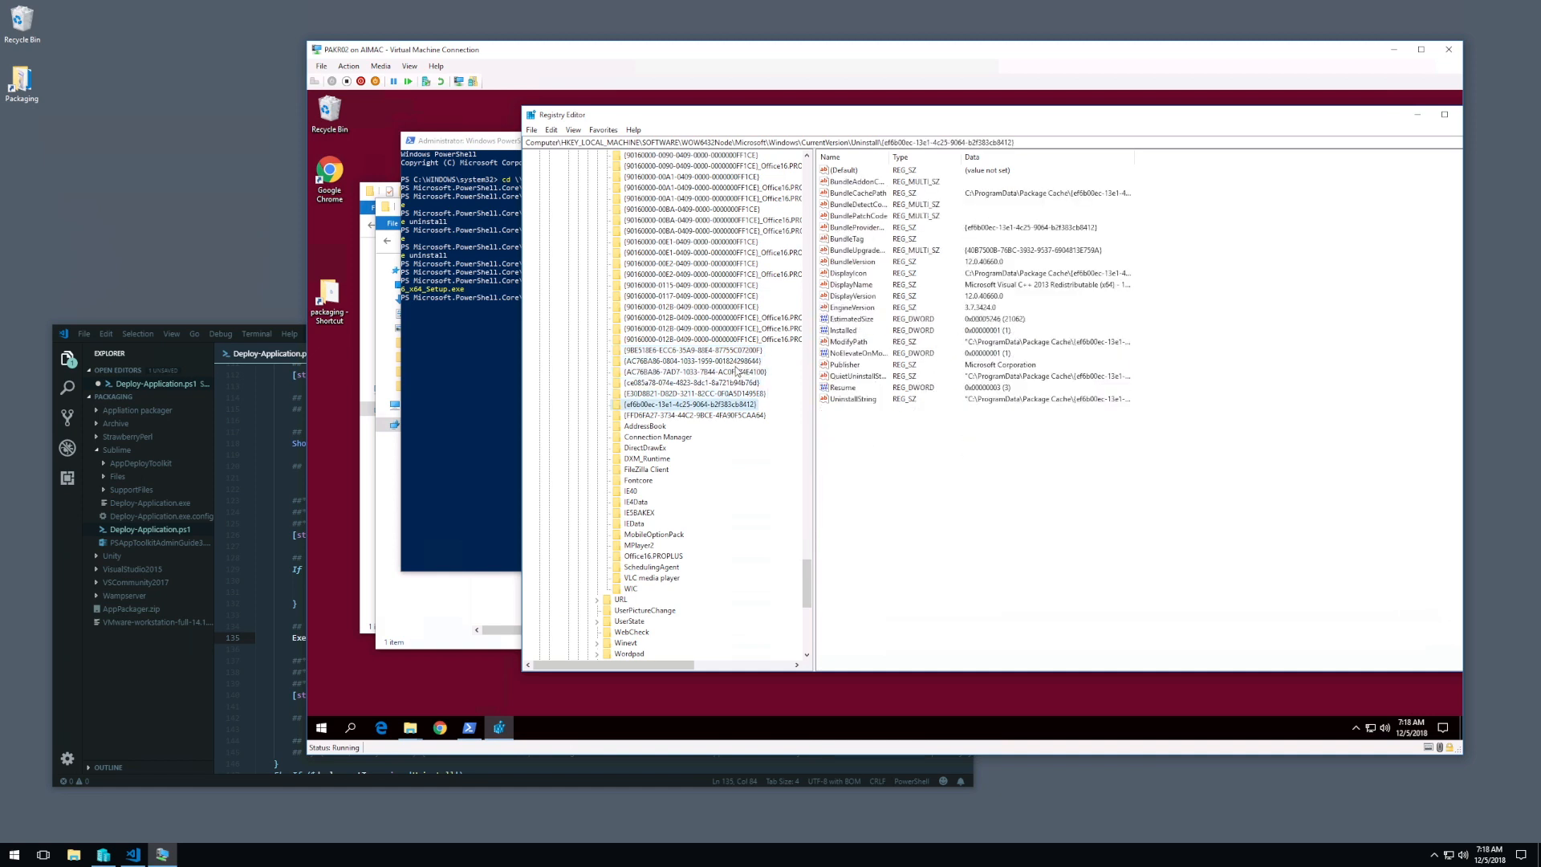
pyautogui.press('Down')
pyautogui.press('Down')
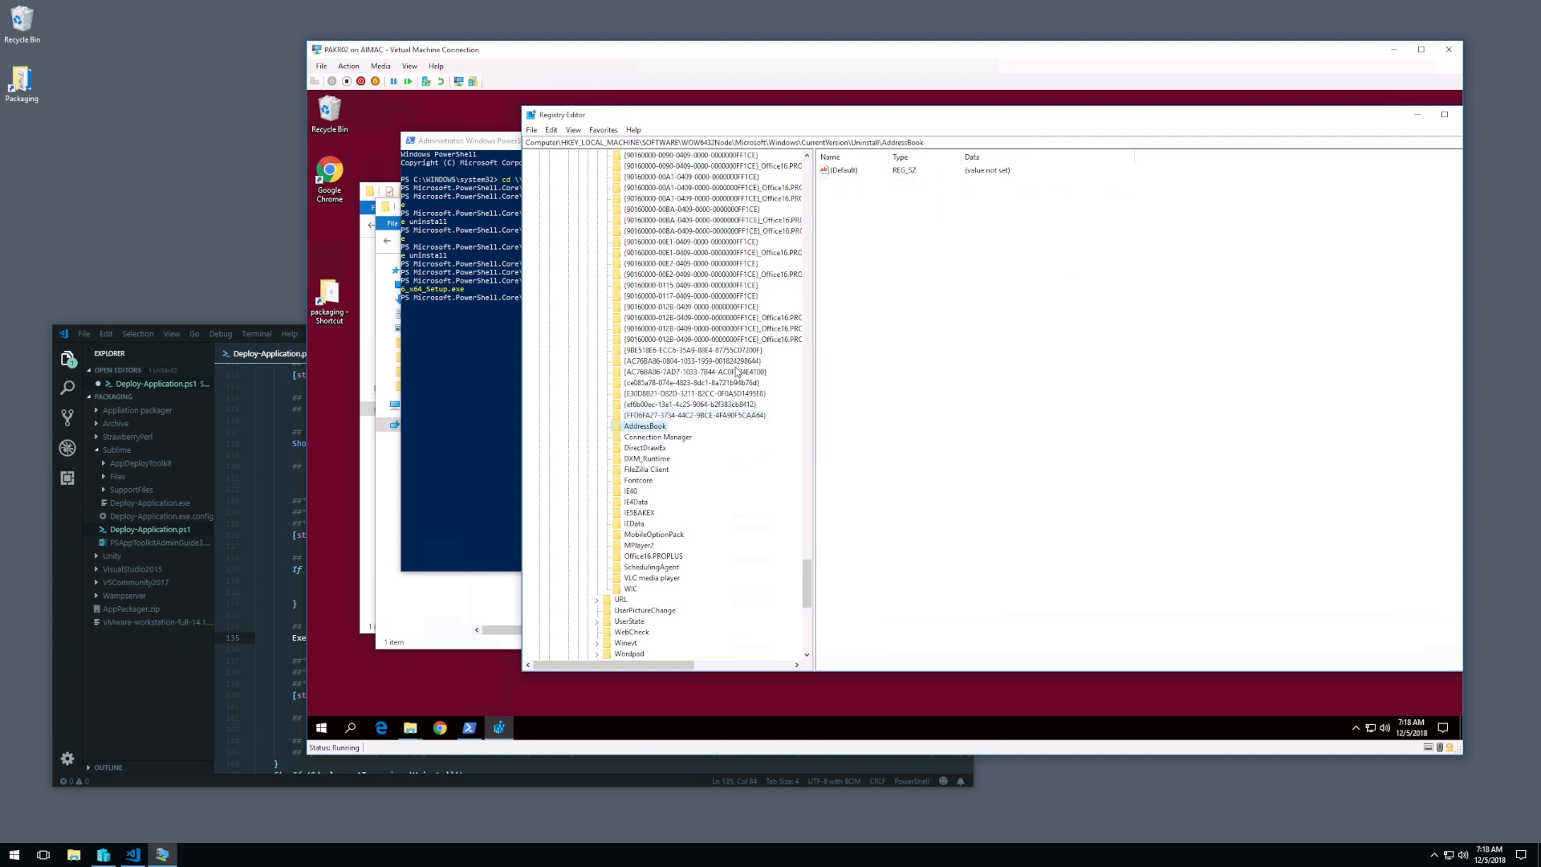
pyautogui.press('Down')
pyautogui.press('Down')
pyautogui.press('Down')
pyautogui.press('Down')
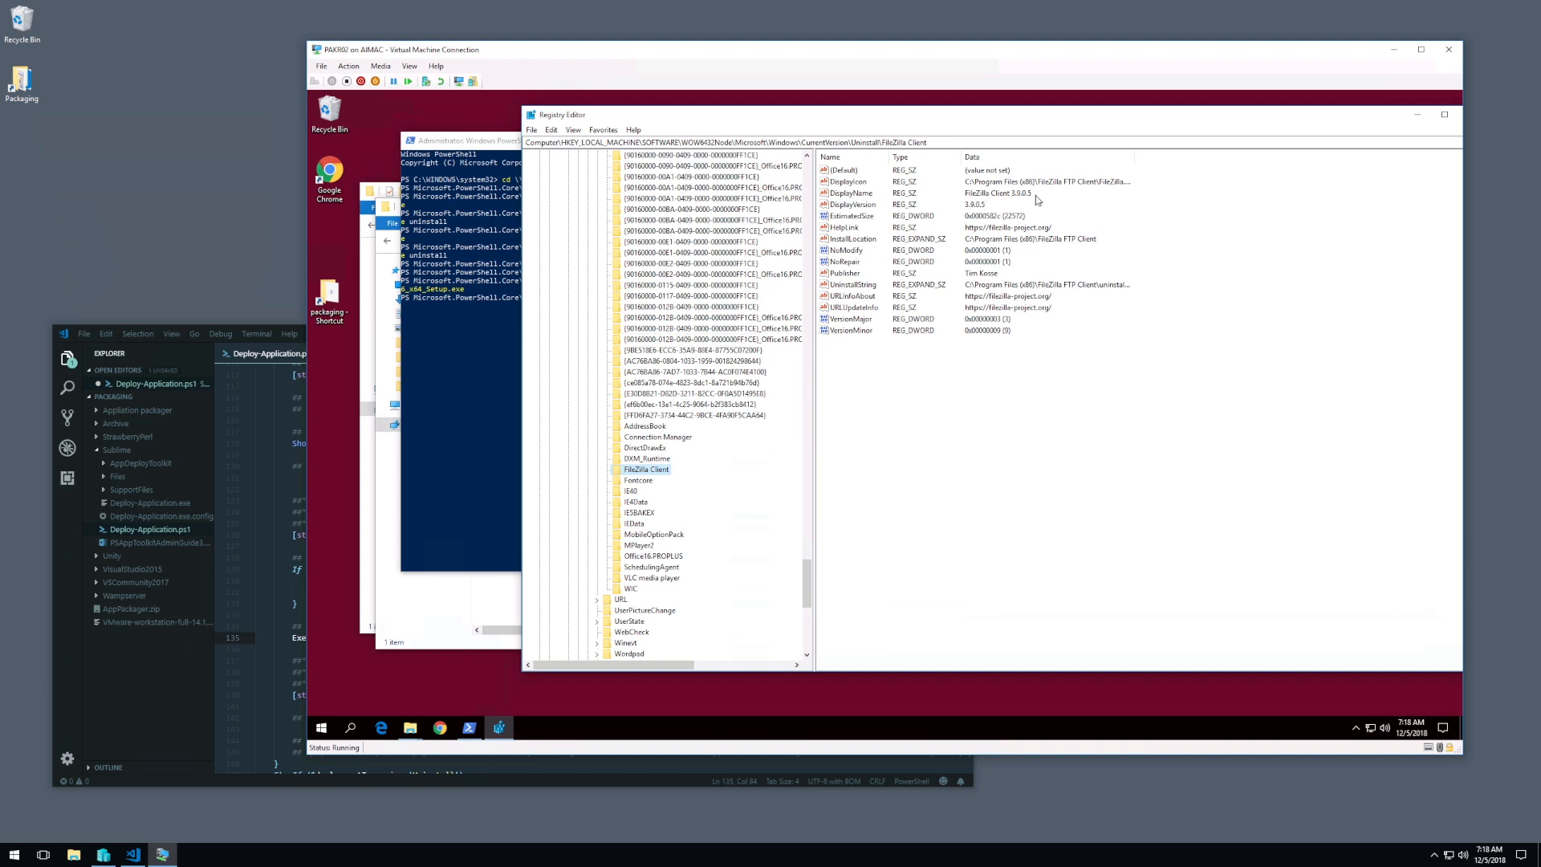
pyautogui.press('Down')
pyautogui.press('Down')
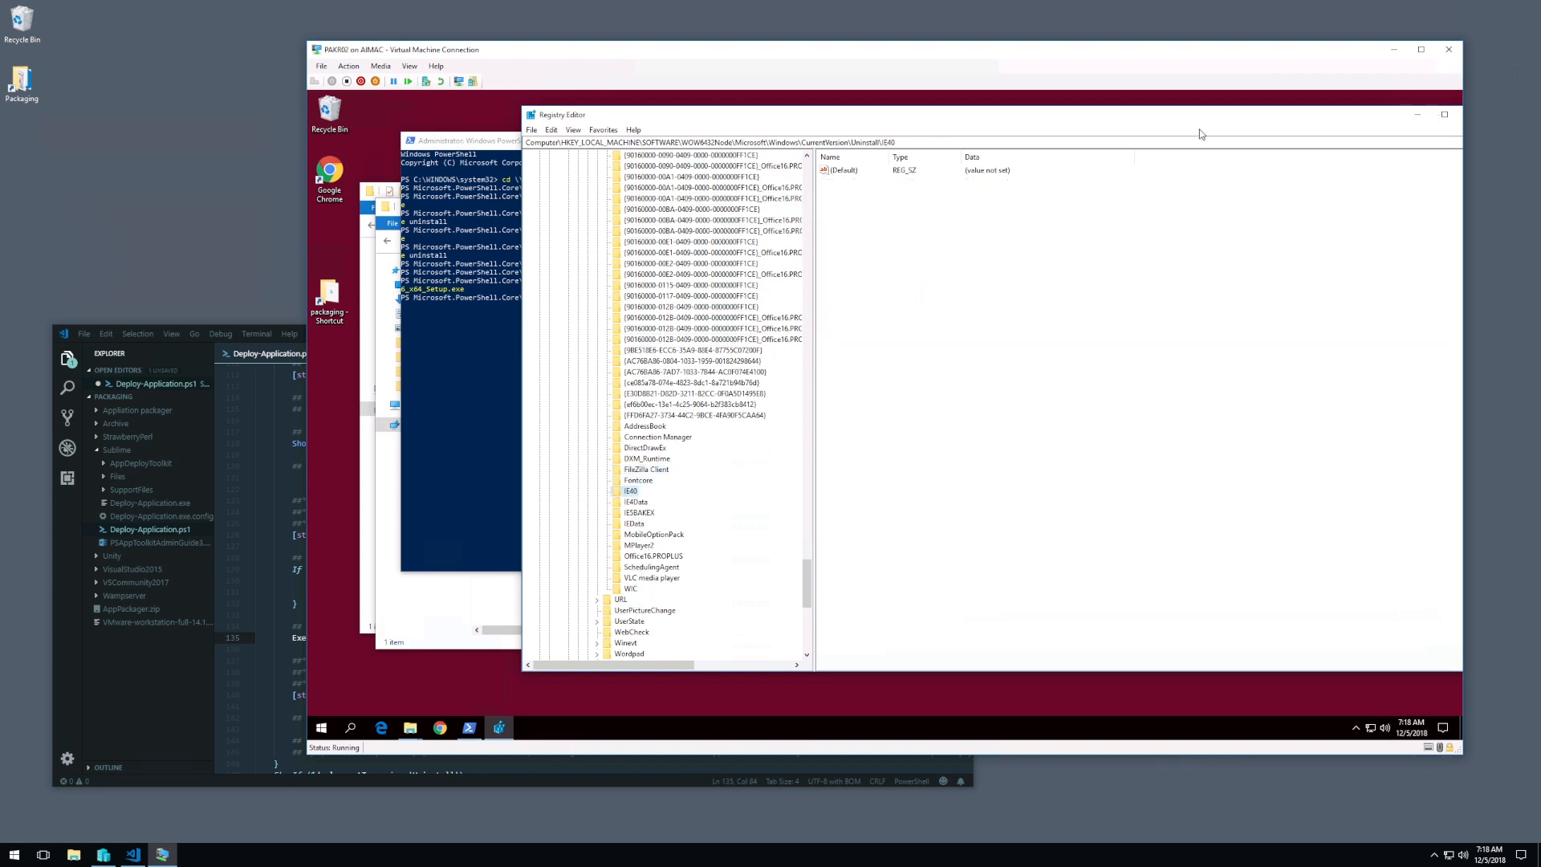
# Step: Reposition the Registry Editor window so it fits within the desktop, and refresh the registry view
pyautogui.moveTo(948, 120); pyautogui.dragTo(884, 118)
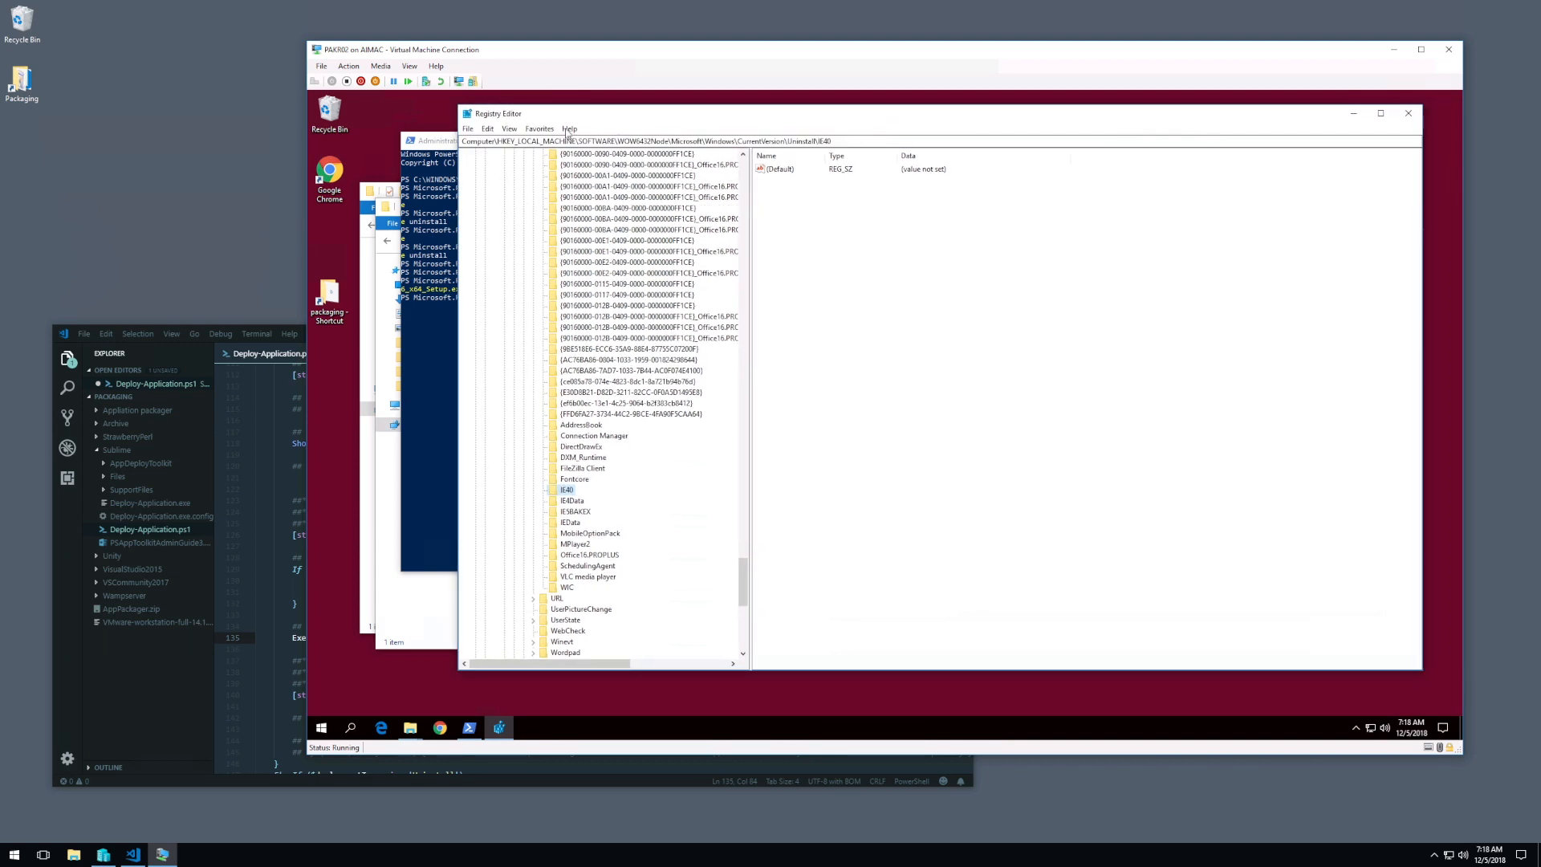
pyautogui.press('F4')
pyautogui.press('Escape')
pyautogui.click(509, 128)
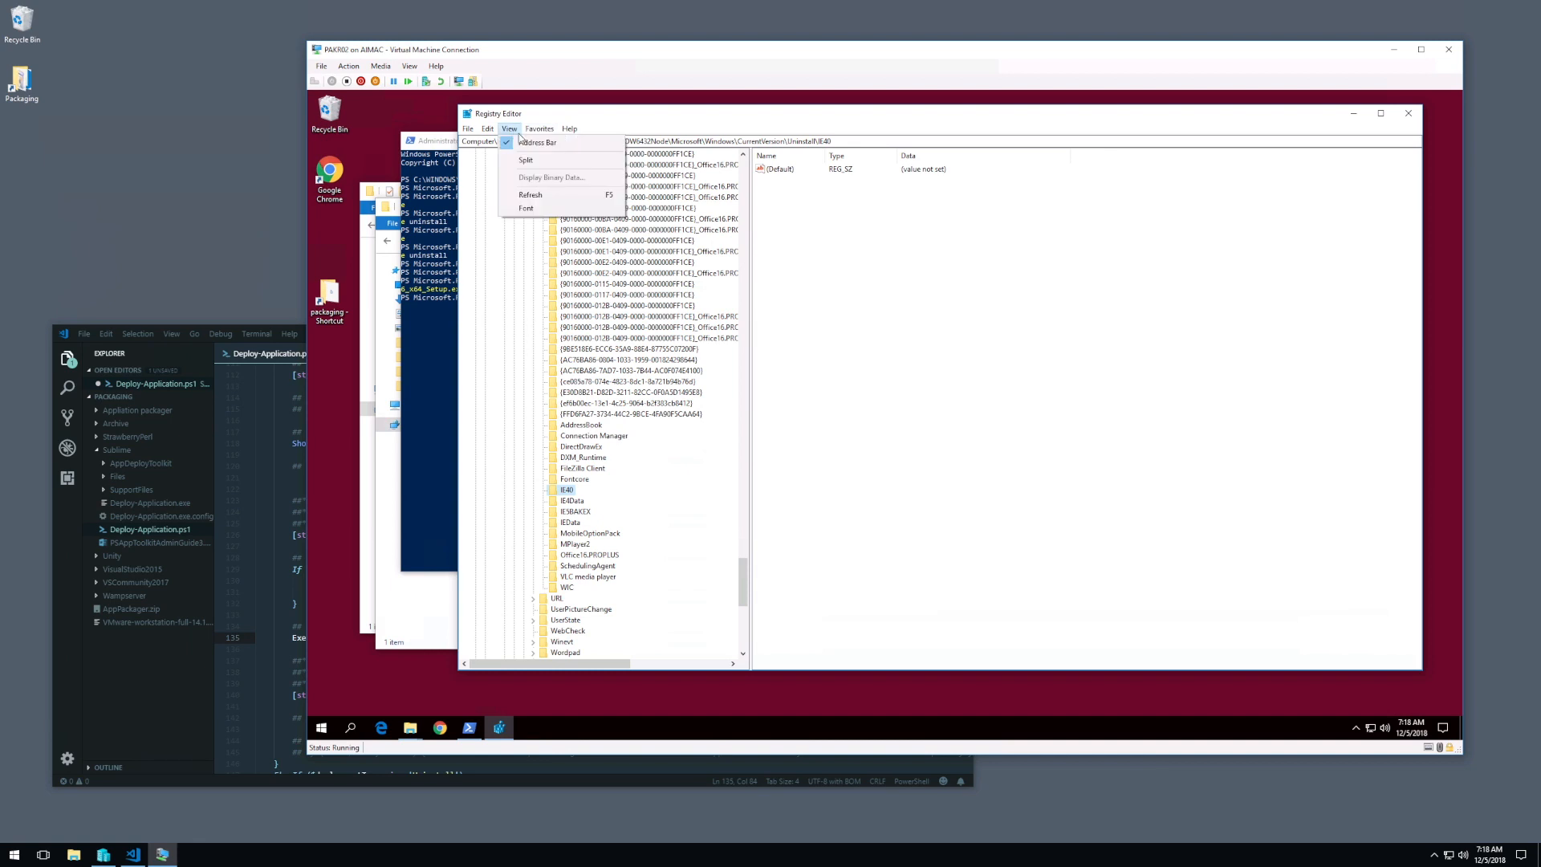
pyautogui.click(536, 194)
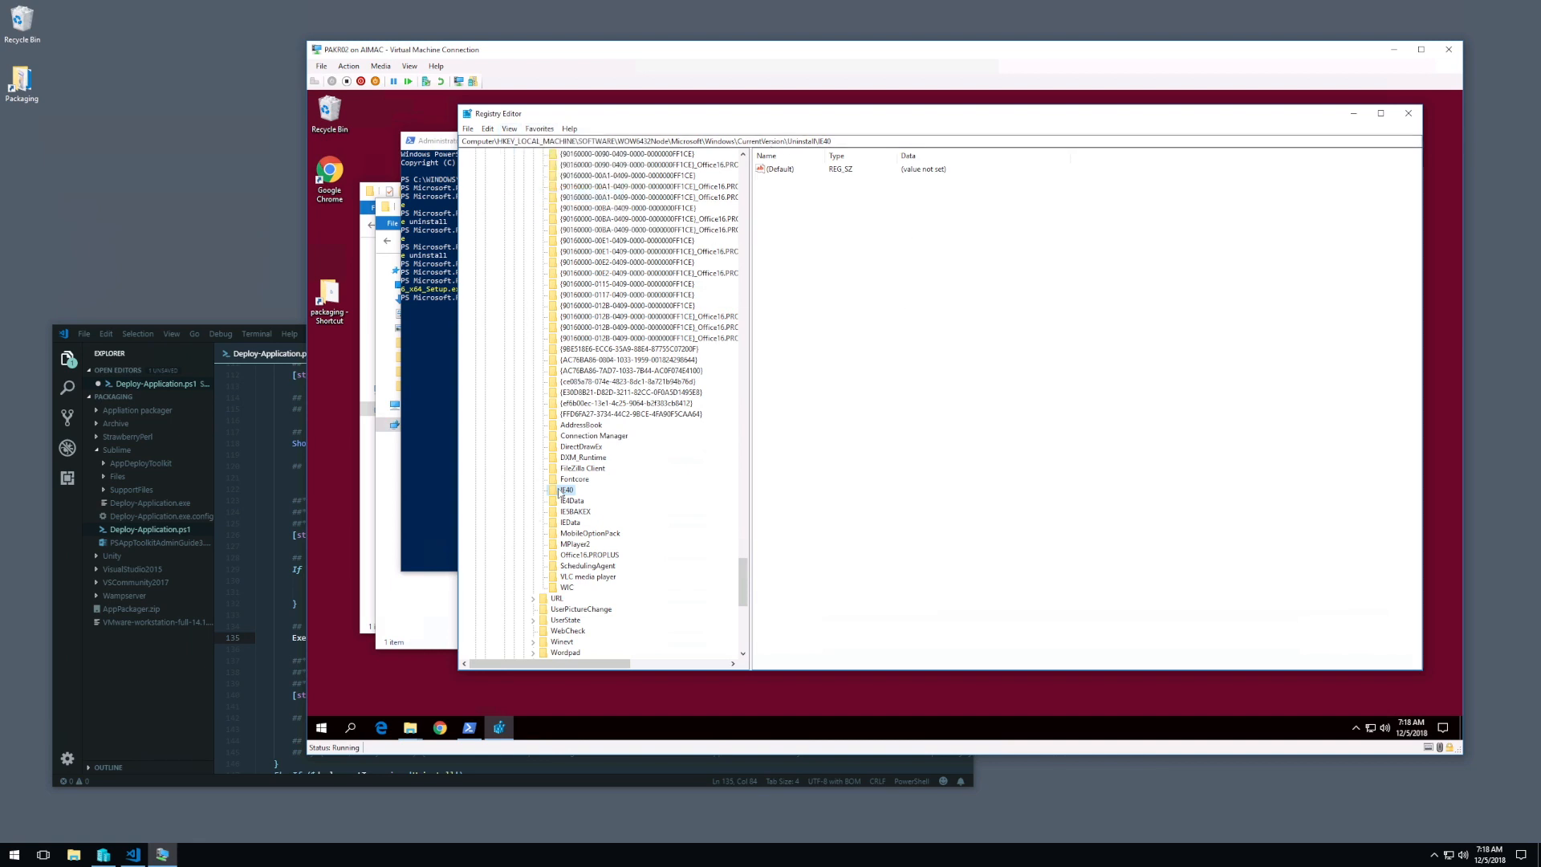
# Step: Collapse the WOW6432Node branch under HKEY_LOCAL_MACHINE\SOFTWARE
pyautogui.scroll(10, 631, 347)
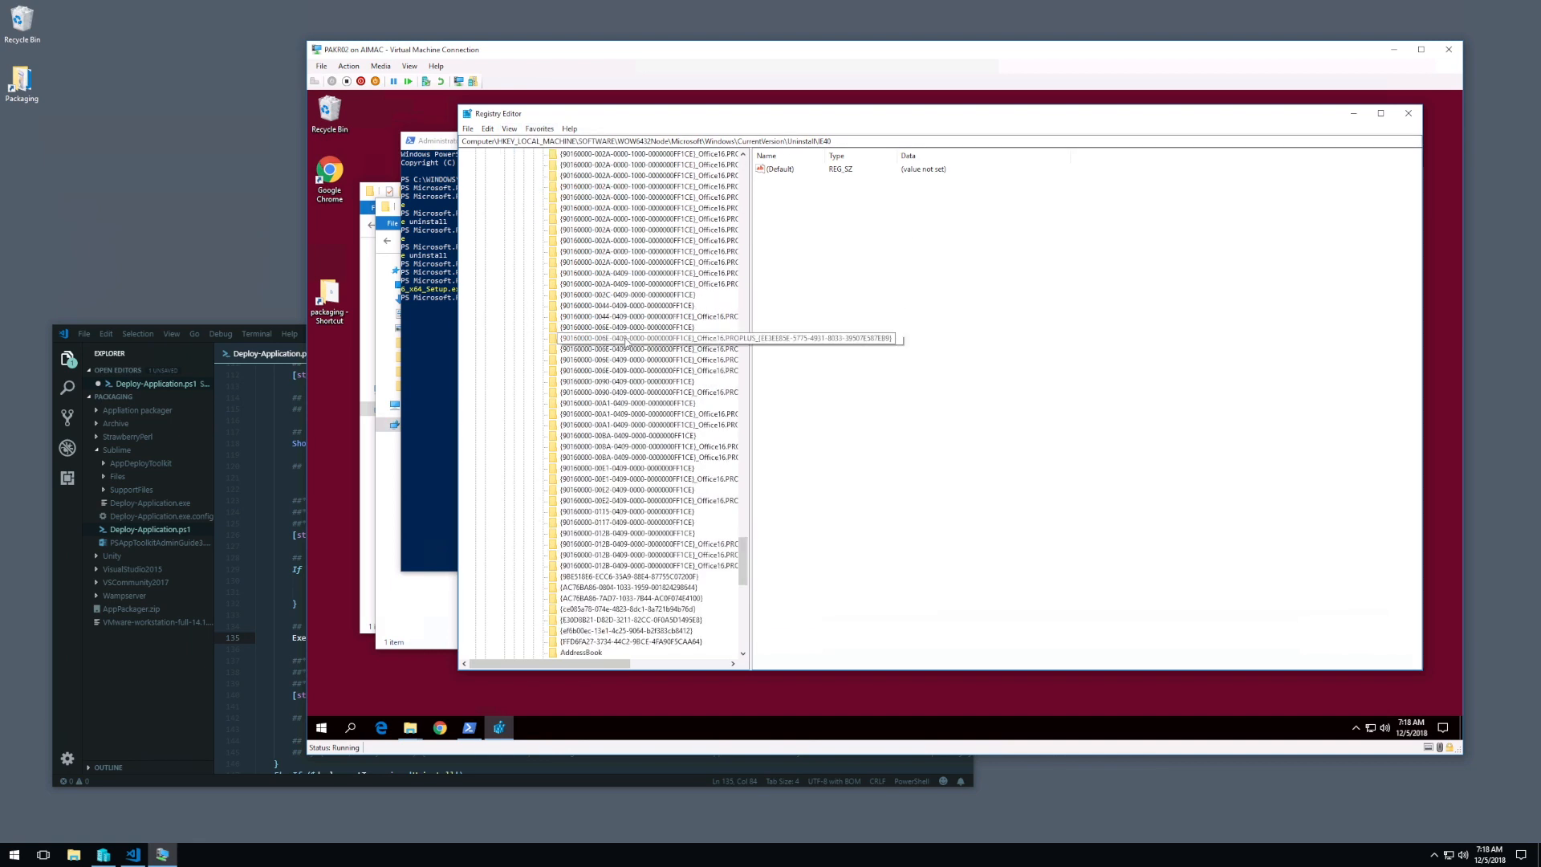
pyautogui.scroll(15, 662, 273)
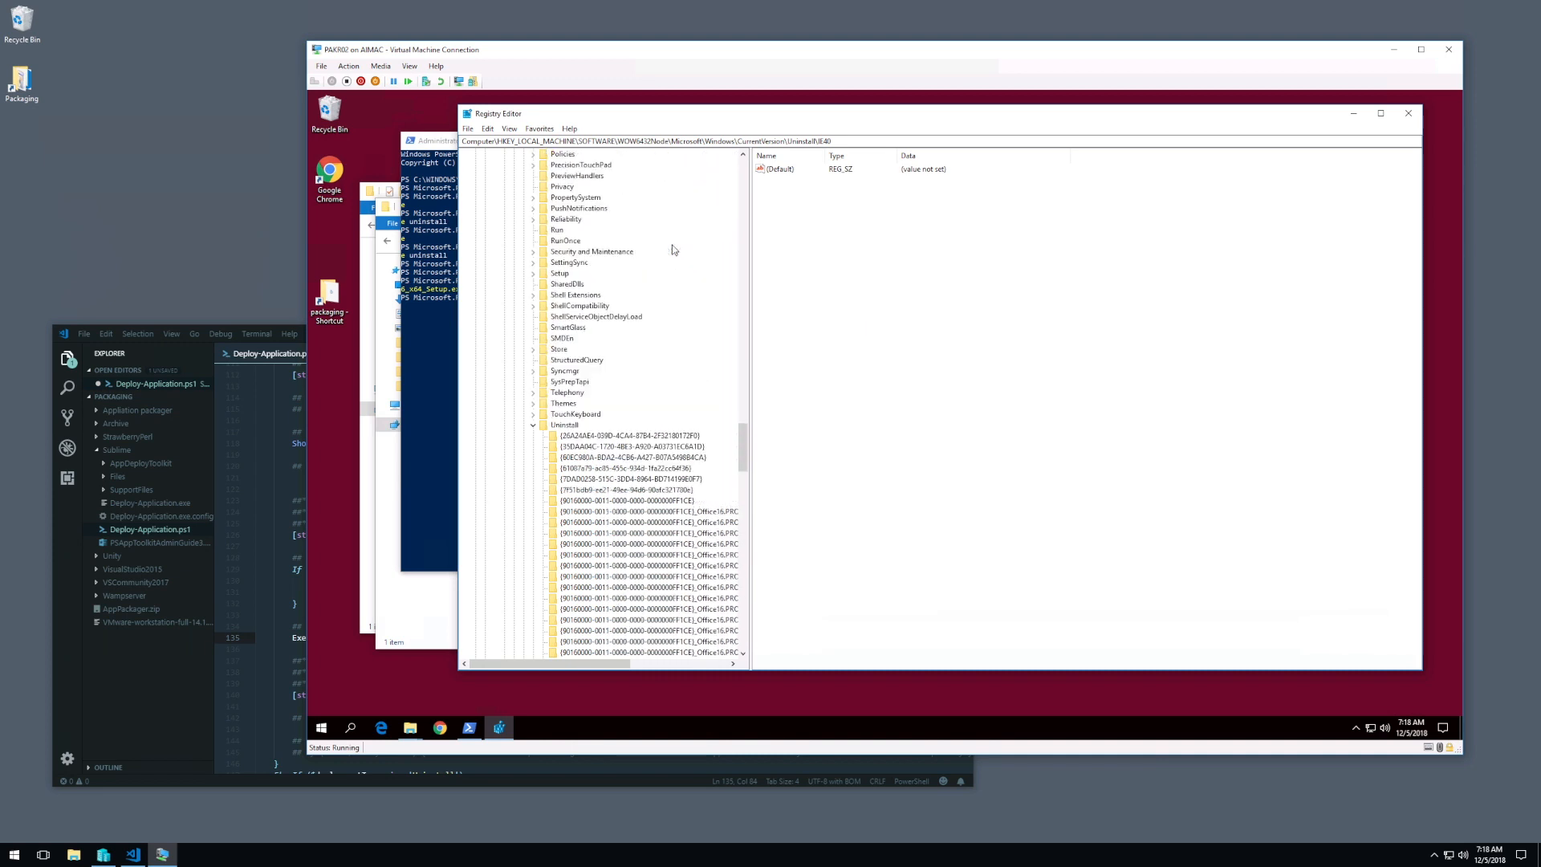
pyautogui.scroll(8, 673, 245)
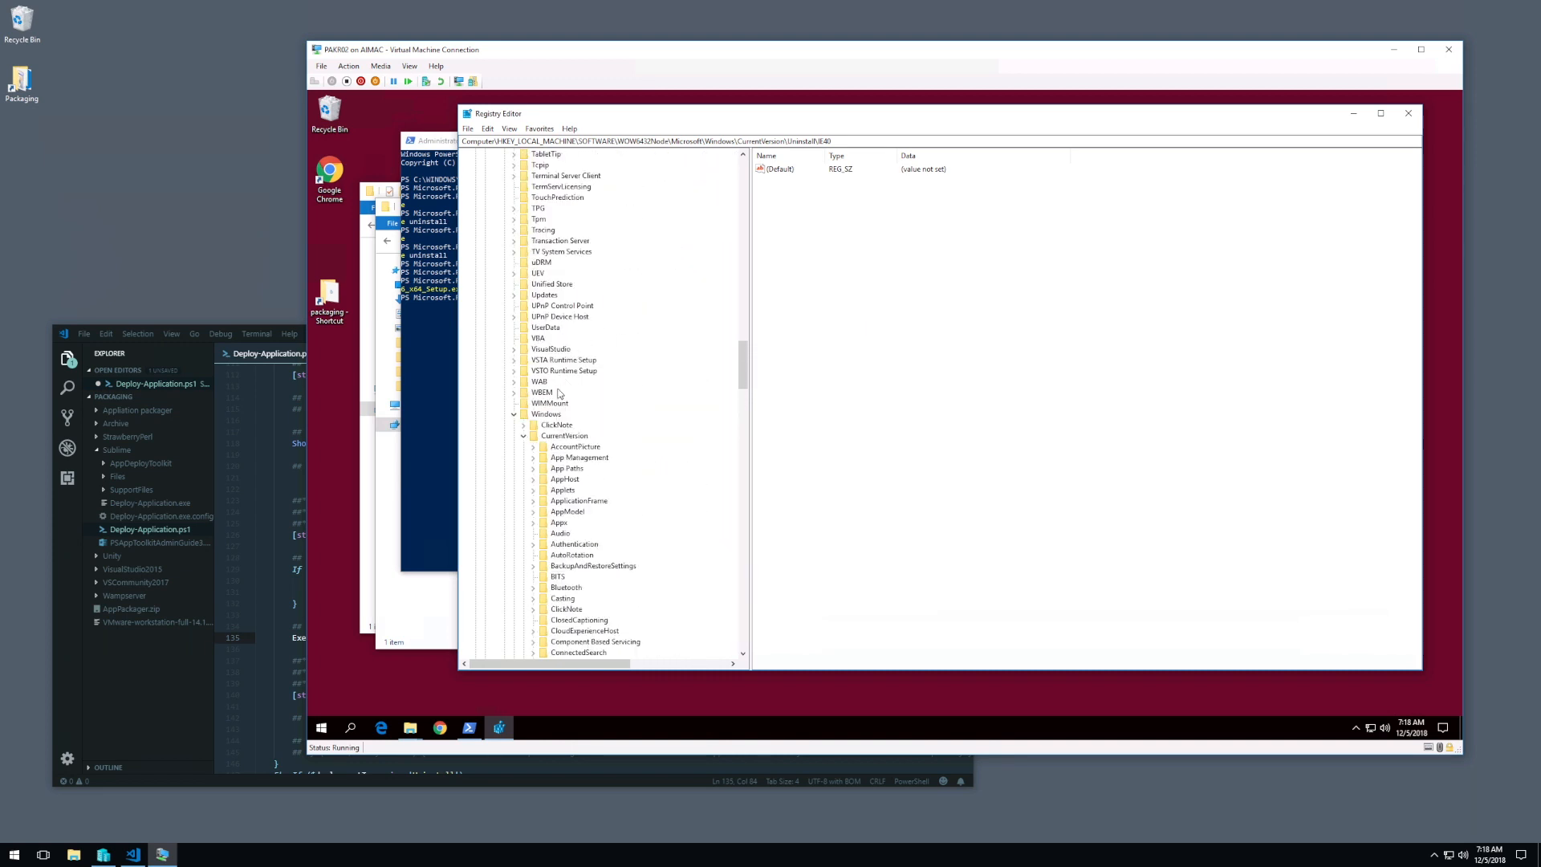
pyautogui.scroll(7, 532, 399)
pyautogui.scroll(20, 532, 399)
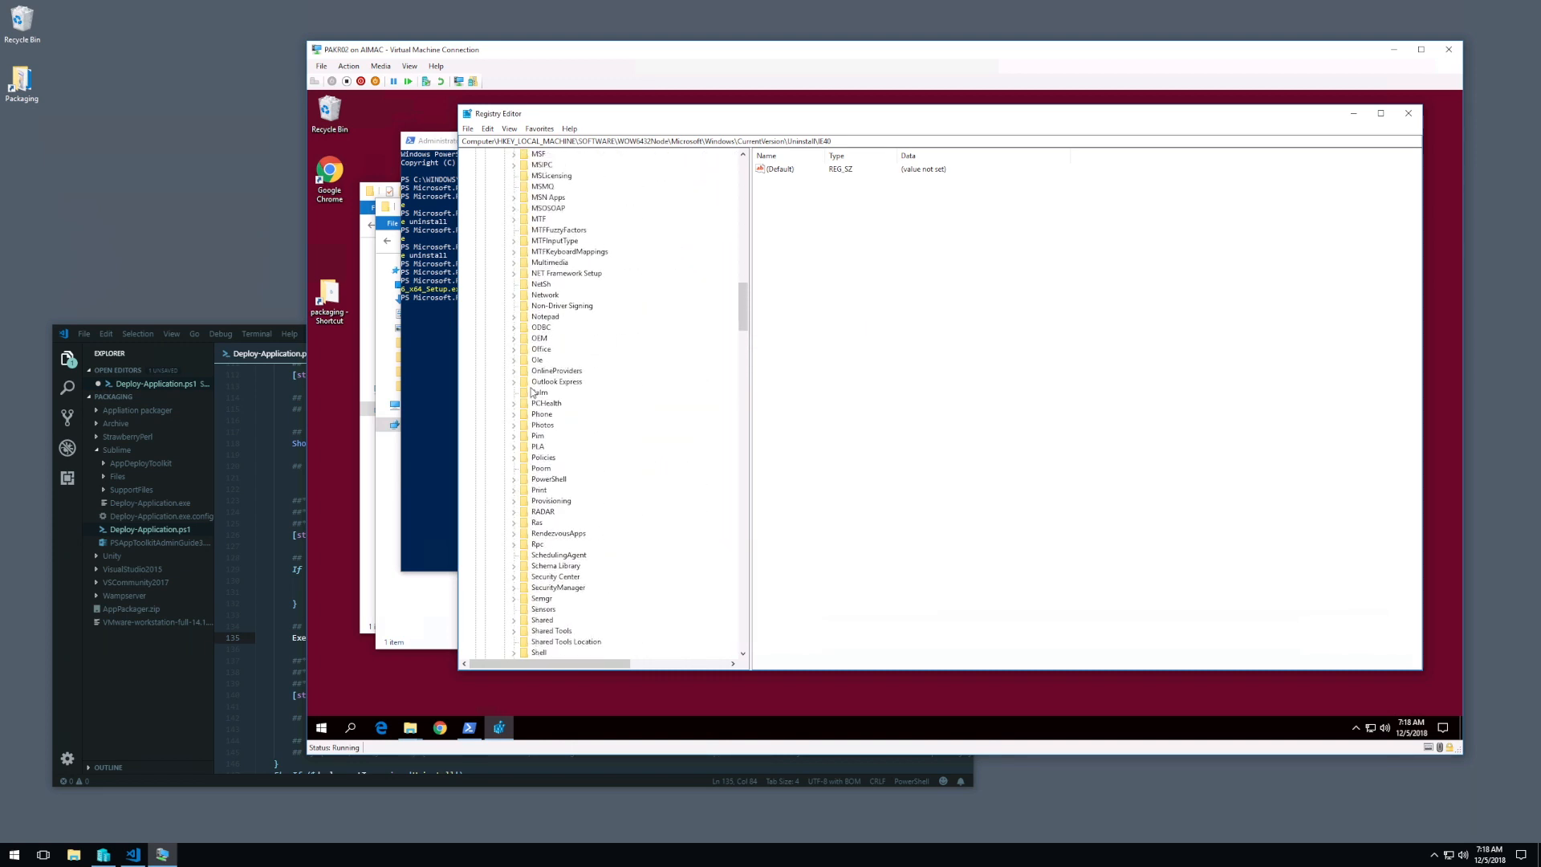
pyautogui.scroll(20, 530, 391)
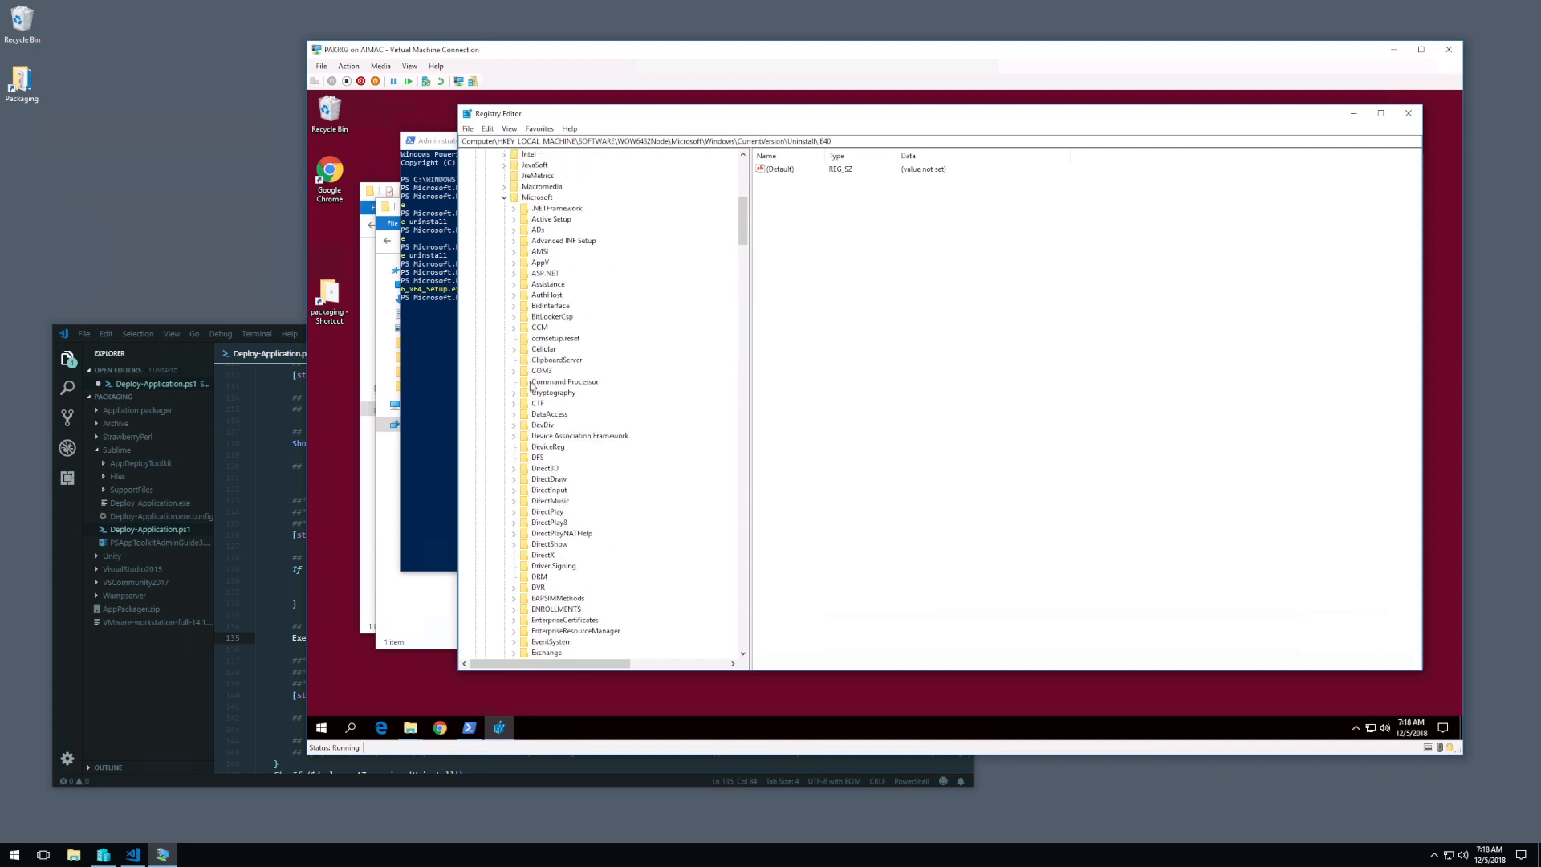
pyautogui.click(495, 262)
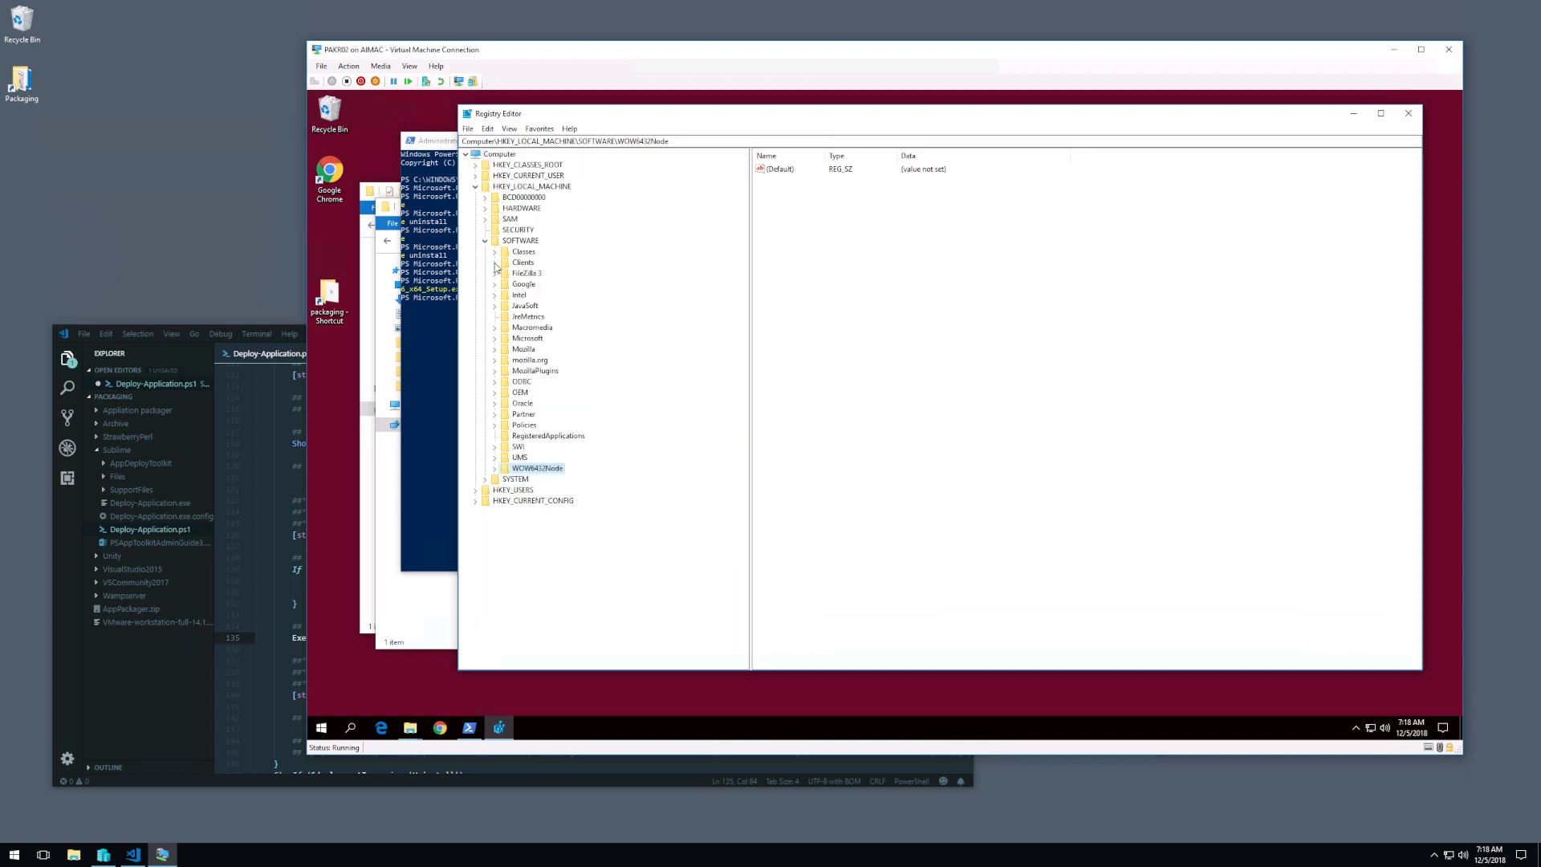
# Step: Expand HKEY_LOCAL_MACHINE\SOFTWARE\Microsoft\Windows\CurrentVersion\Uninstall to list the 64-bit applications' uninstall keys
pyautogui.click(494, 340)
pyautogui.click(529, 337)
pyautogui.press('w')
pyautogui.scroll(-2, 545, 427)
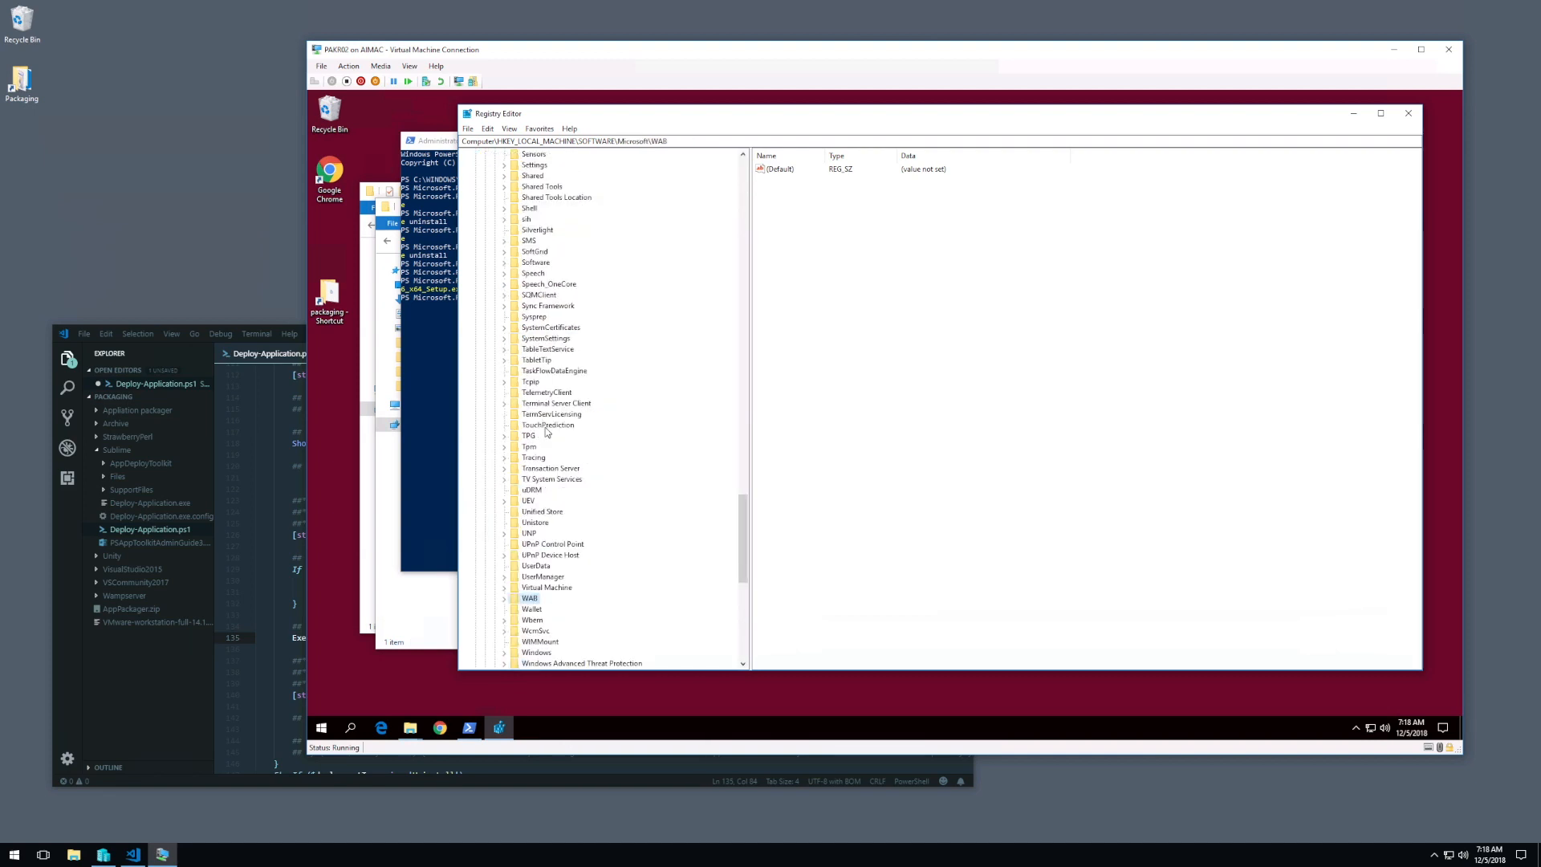
pyautogui.click(504, 651)
pyautogui.scroll(-6, 575, 525)
pyautogui.press('c')
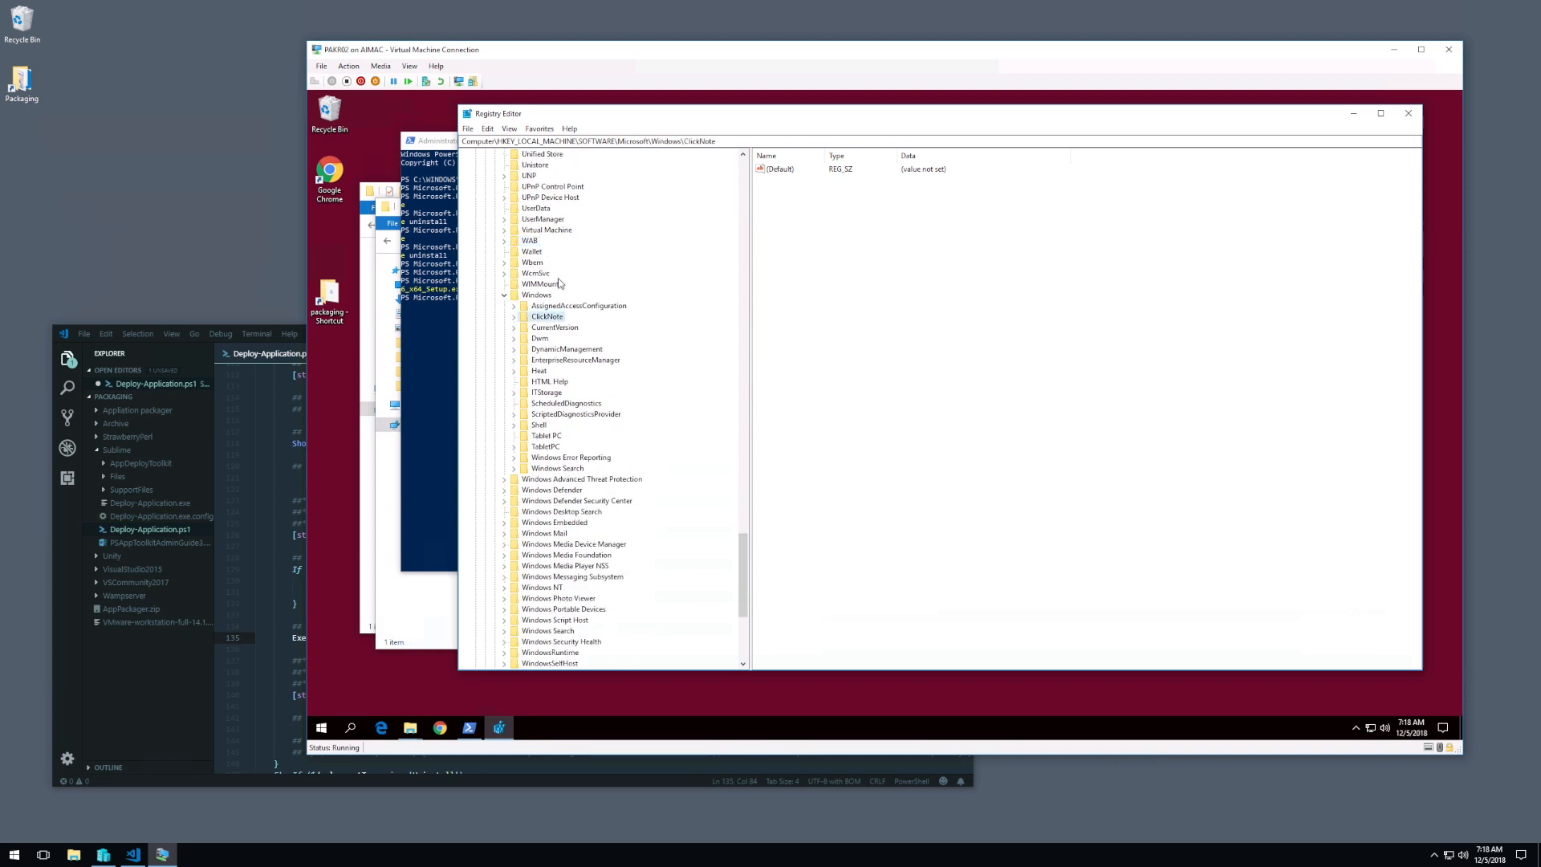
pyautogui.click(514, 328)
pyautogui.press('u')
pyautogui.click(551, 577)
pyautogui.click(523, 577)
pyautogui.scroll(-4, 526, 578)
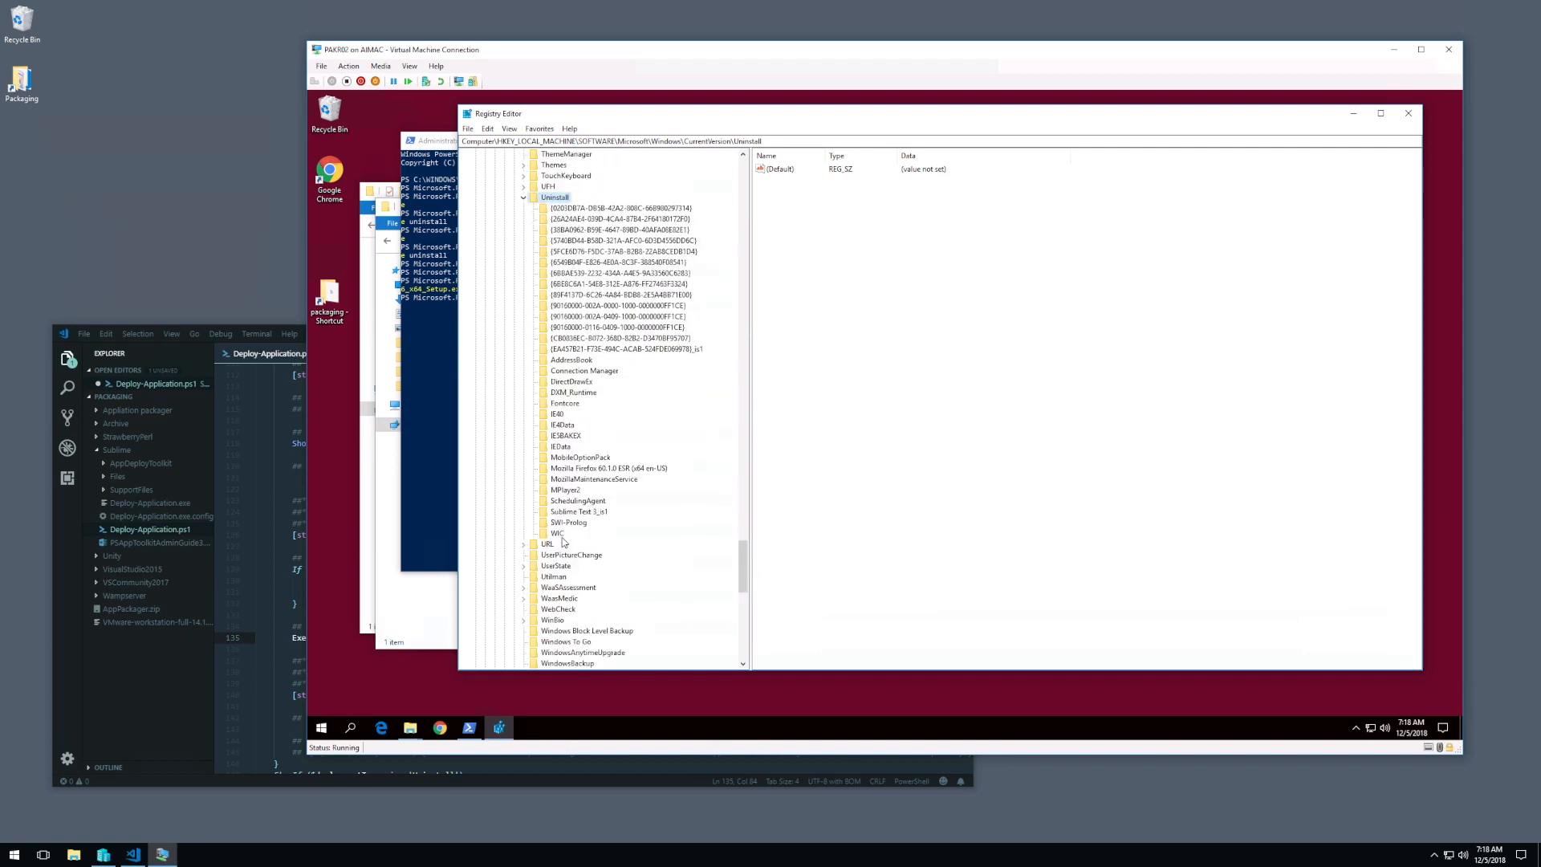
# Step: Export the Sublime Text 3_is1 uninstall key as a registration file into the Sublime package's SupportFiles folder
pyautogui.click(572, 512)
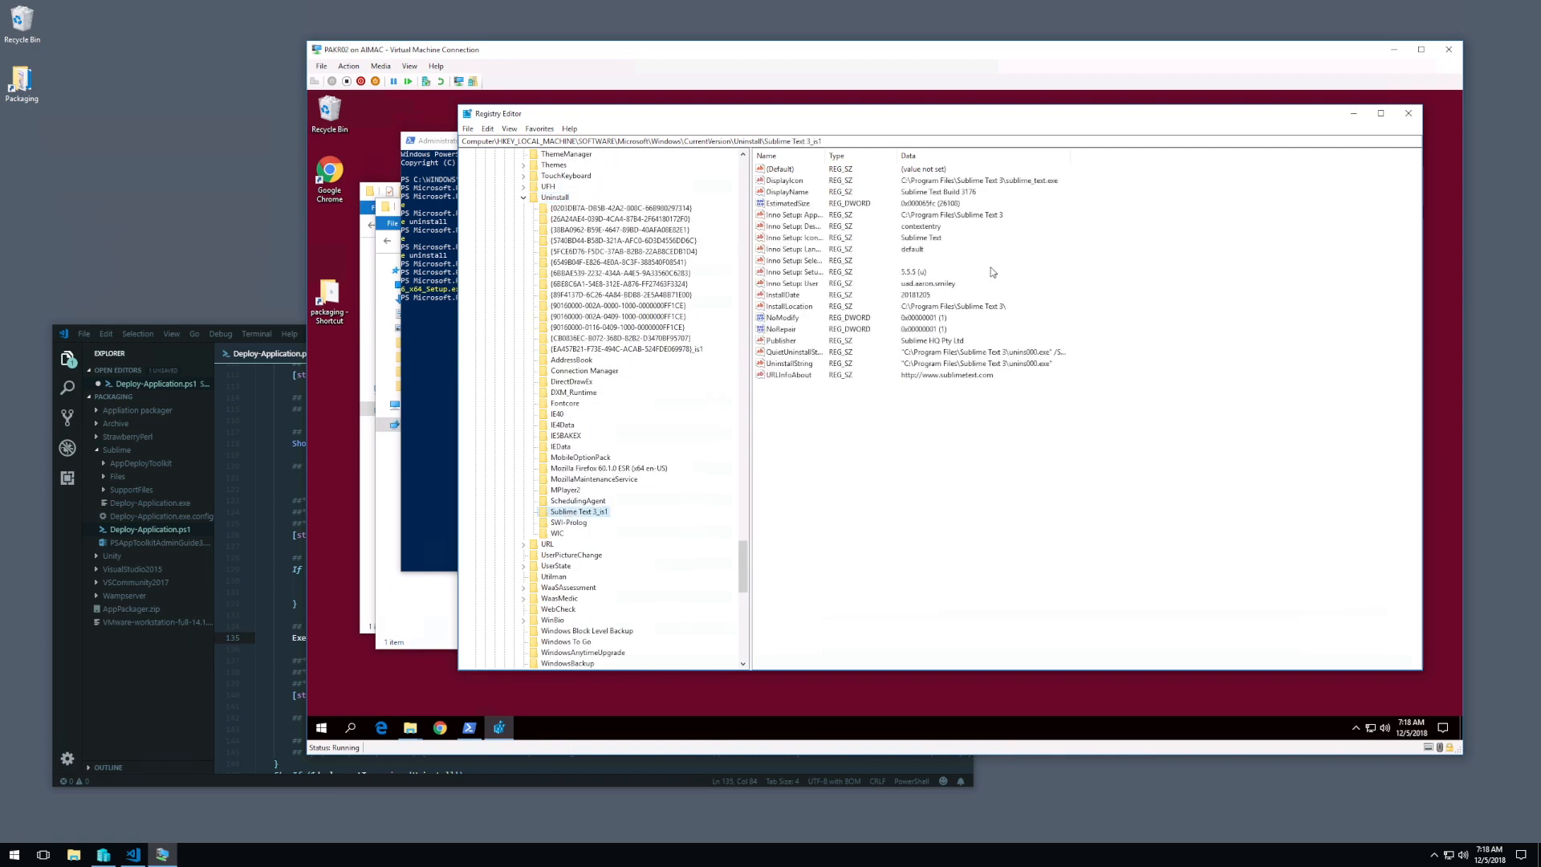
pyautogui.rightClick(592, 514)
pyautogui.click(642, 592)
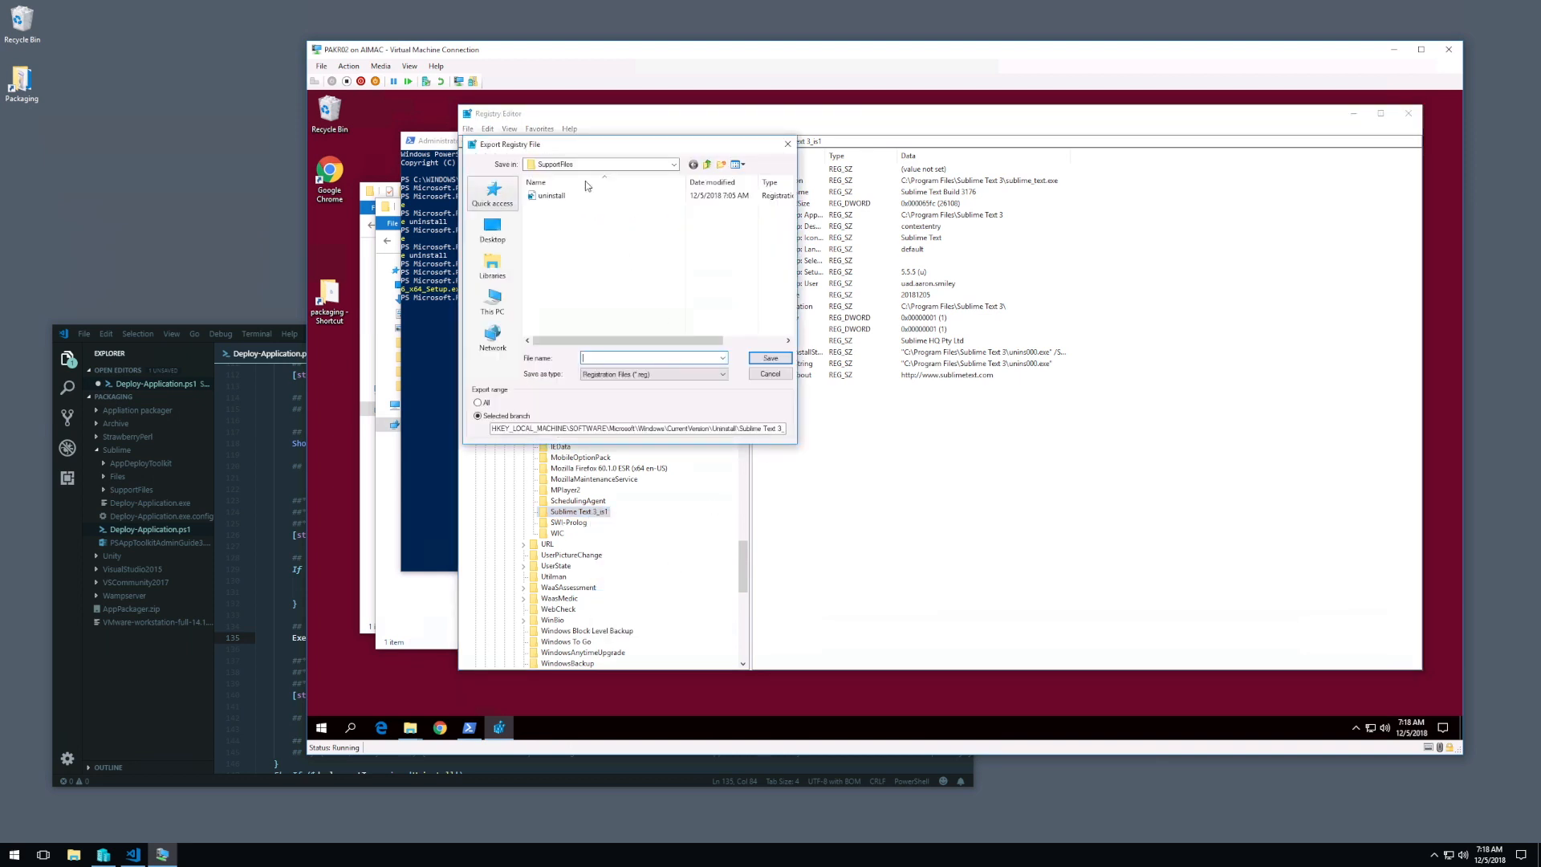
pyautogui.click(707, 164)
pyautogui.click(707, 164)
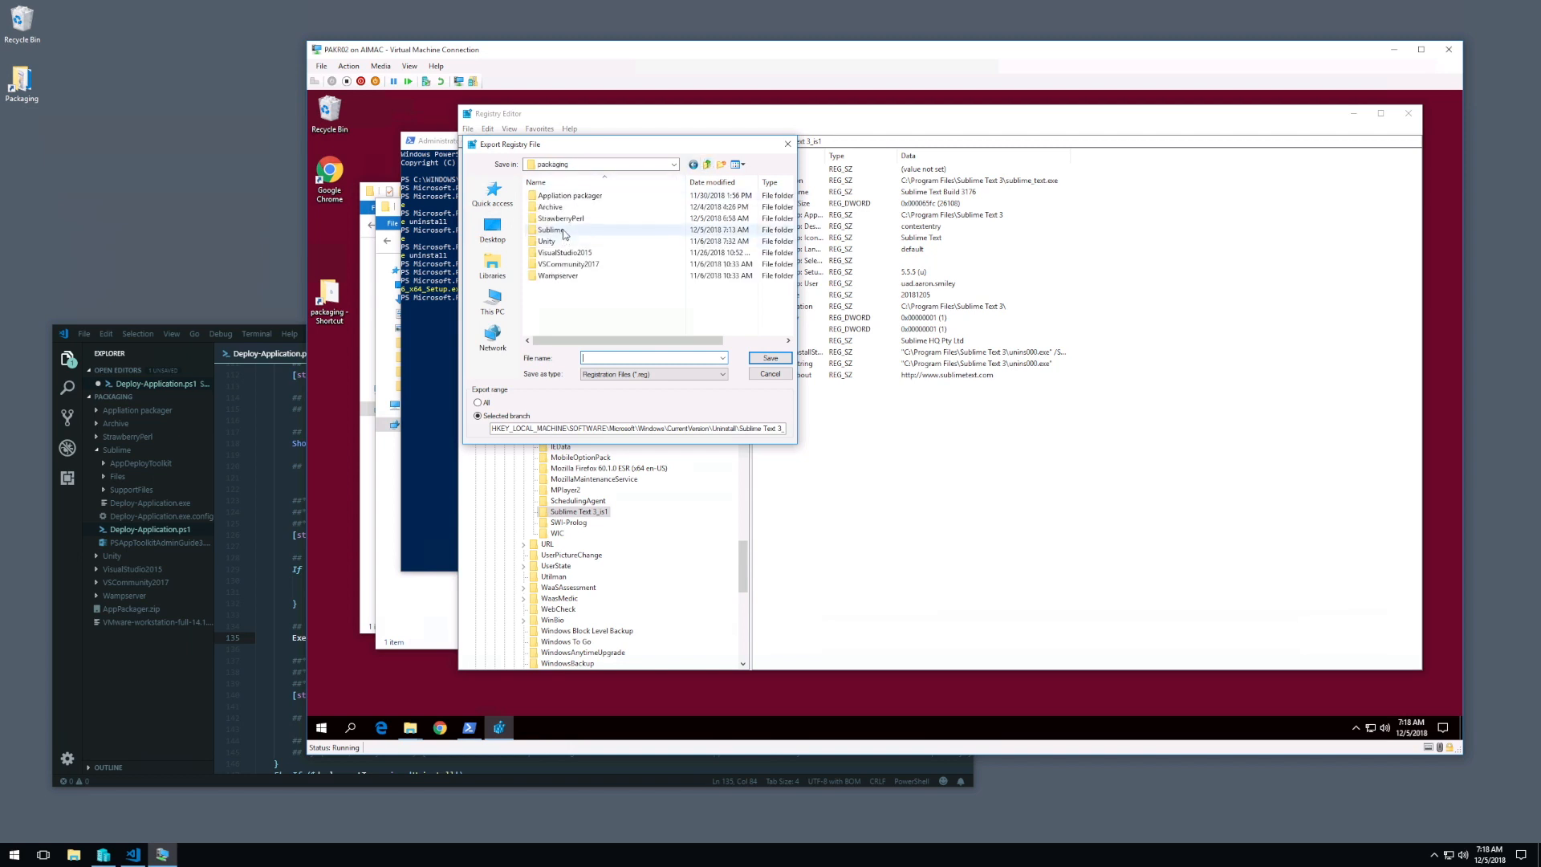
pyautogui.doubleClick(564, 231)
pyautogui.doubleClick(561, 220)
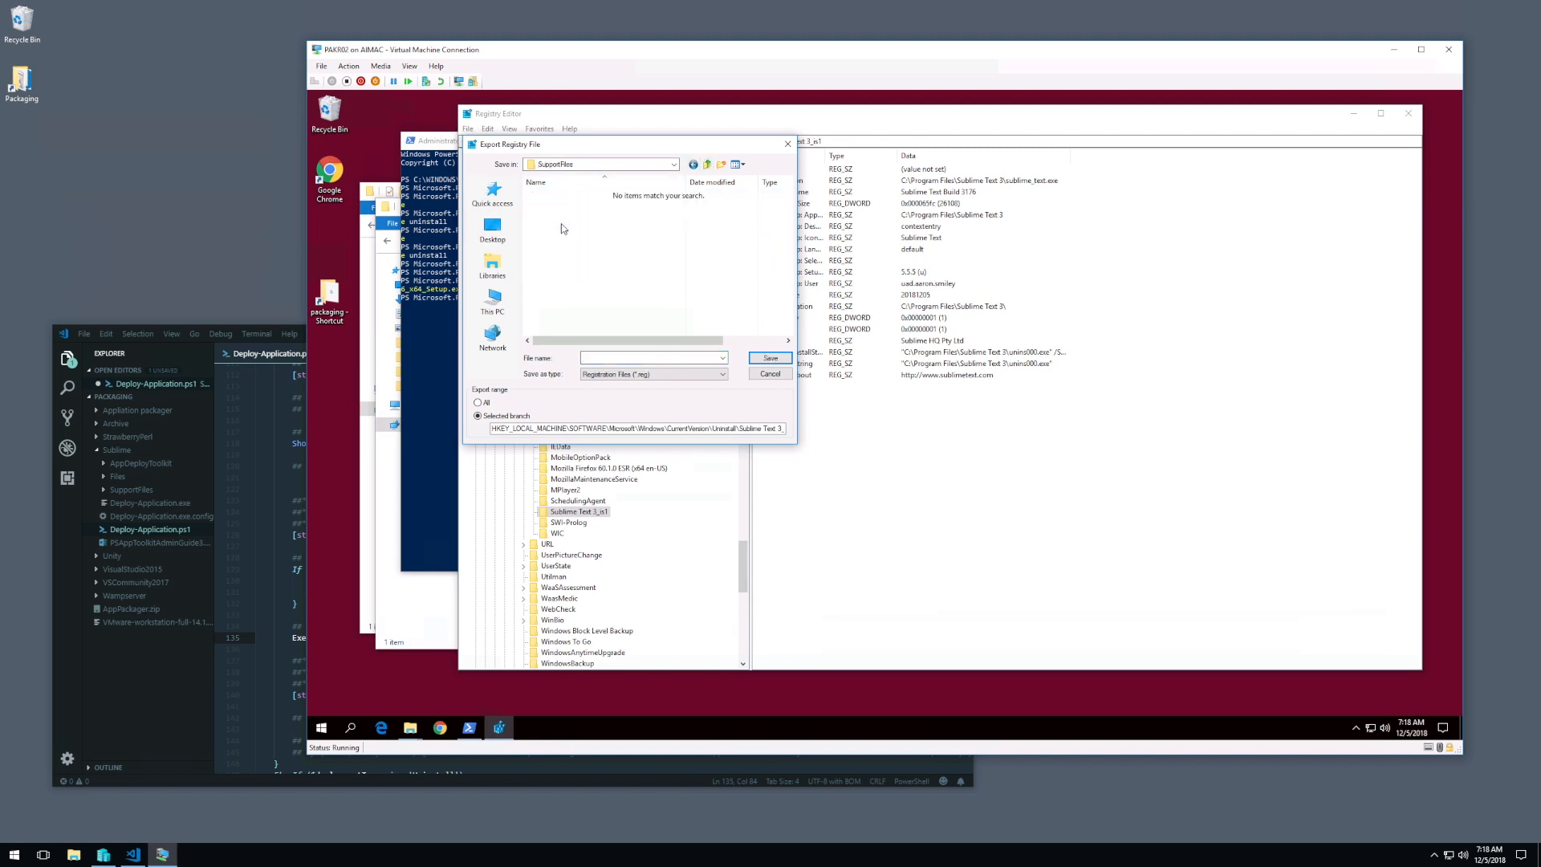
pyautogui.click(608, 357)
pyautogui.press('Return')
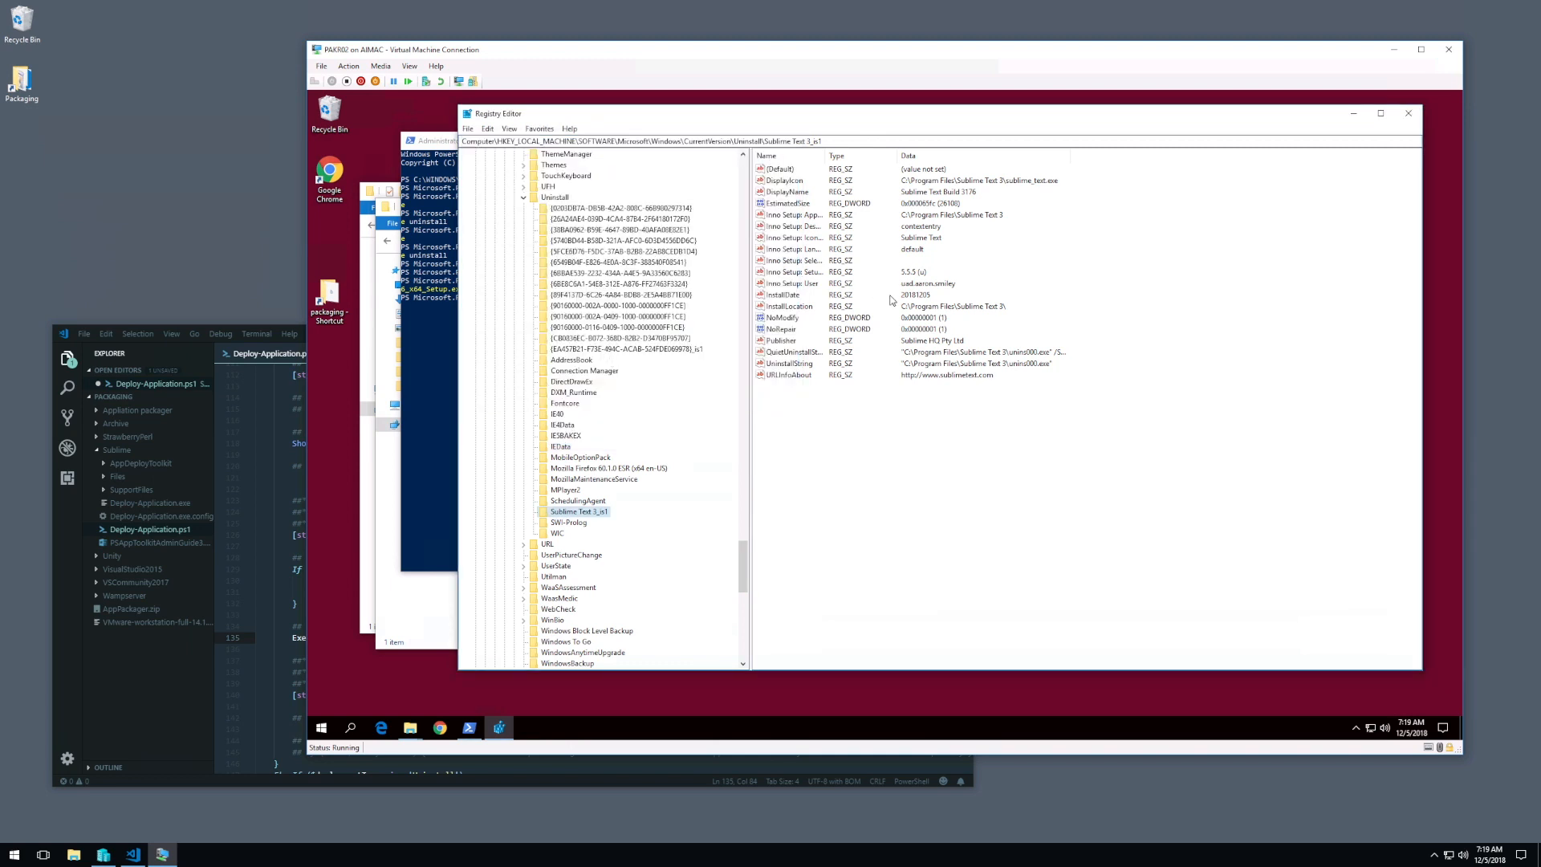
# Step: Copy the silent switch from the QuietUninstallString value of the Sublime Text 3_is1 key, leaving the value unmodified
pyautogui.click(788, 353)
pyautogui.moveTo(832, 156); pyautogui.dragTo(867, 156)
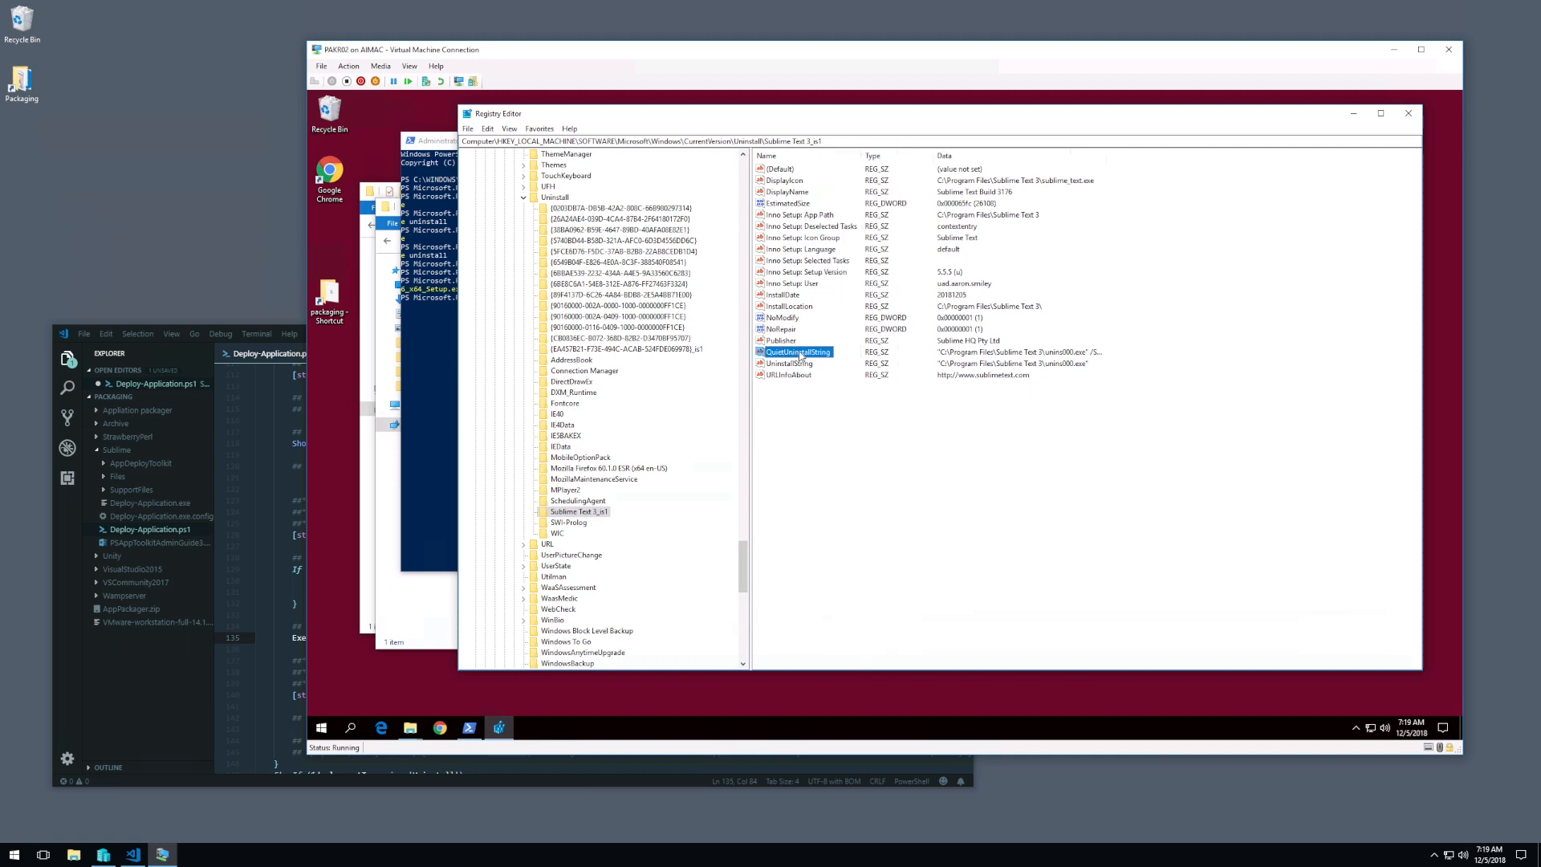
pyautogui.click(993, 354)
pyautogui.rightClick(818, 354)
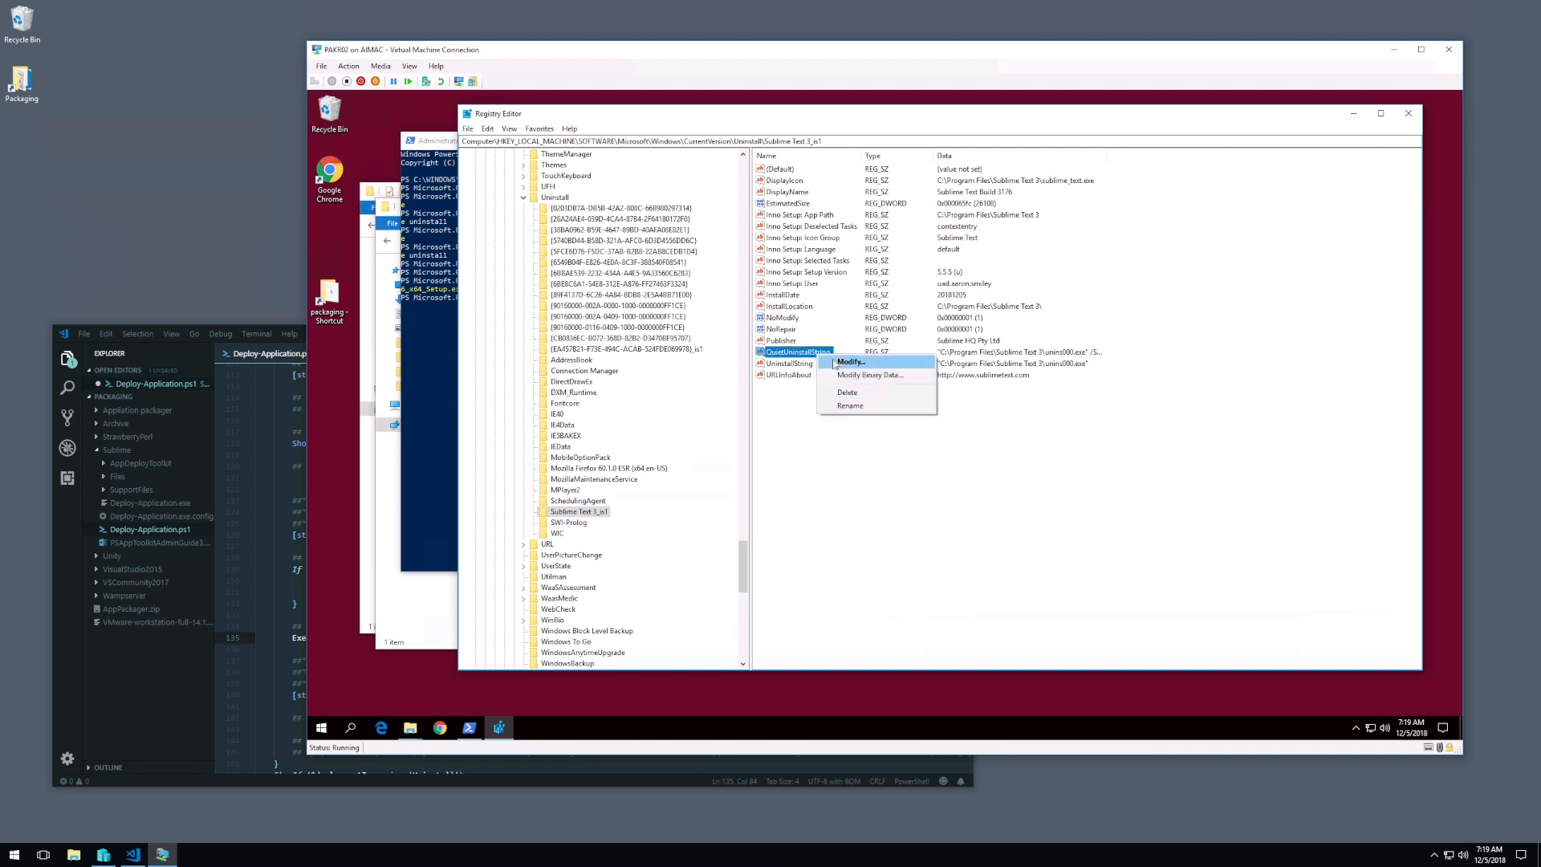
pyautogui.click(835, 362)
pyautogui.click(659, 228)
pyautogui.moveTo(669, 228); pyautogui.dragTo(482, 228)
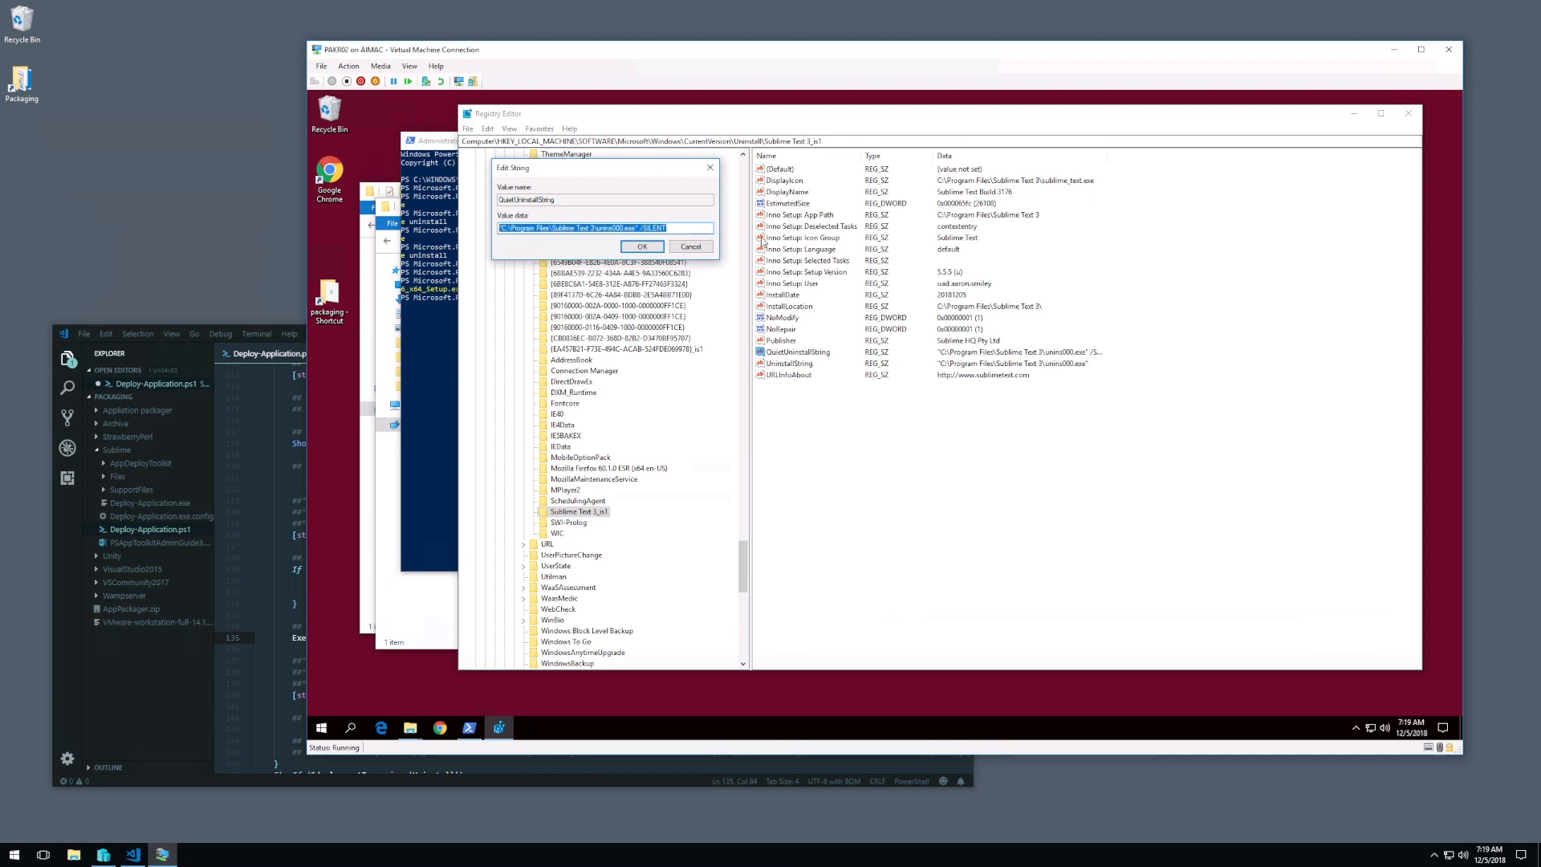
pyautogui.moveTo(679, 232); pyautogui.dragTo(639, 228)
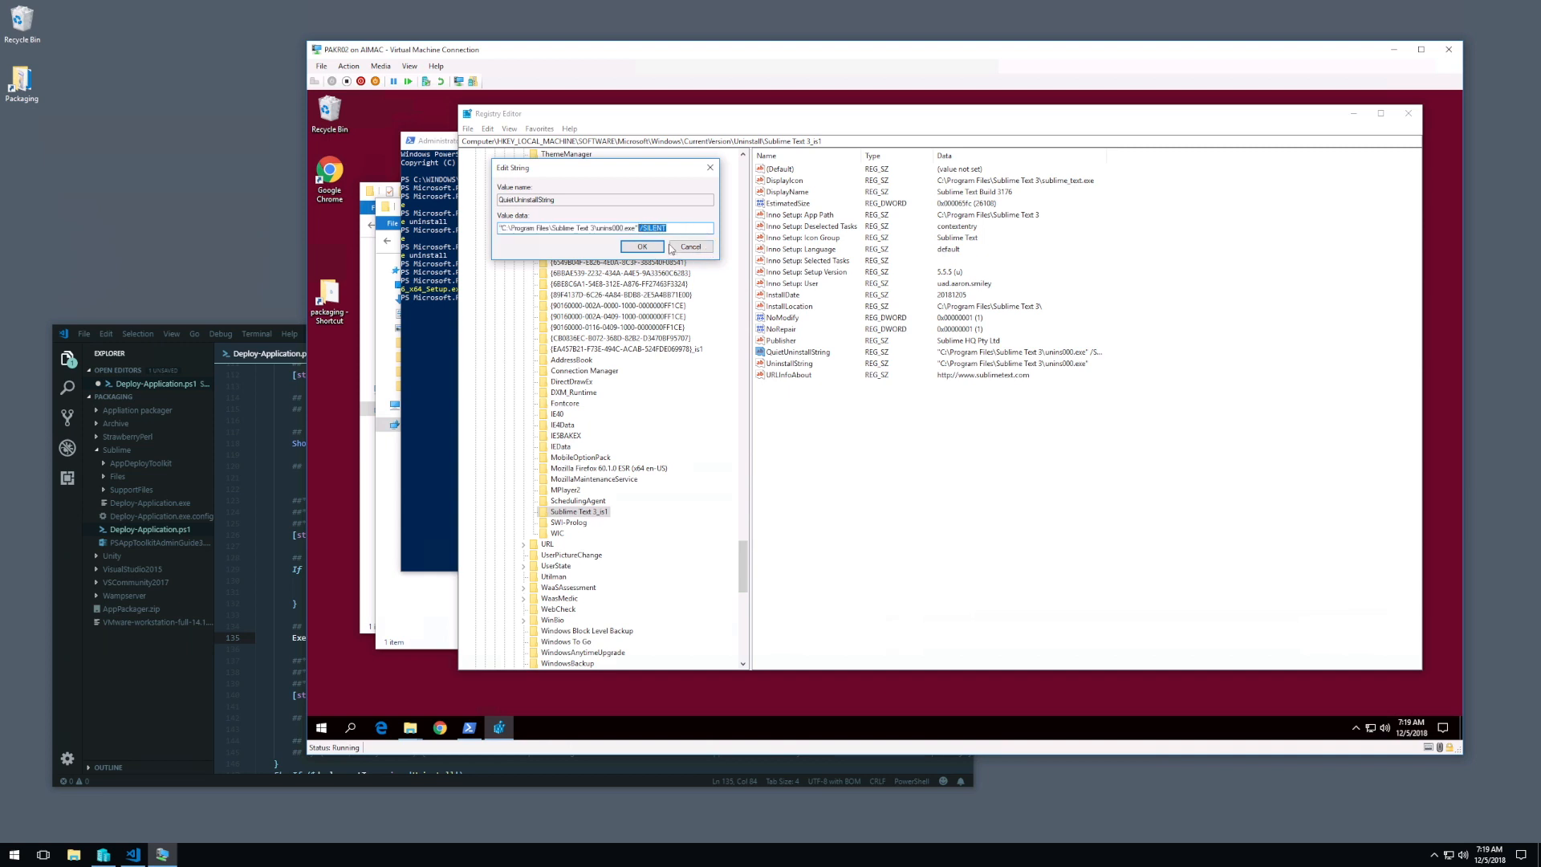
pyautogui.click(689, 247)
# Step: Switch to Visual Studio Code, set the installation Execute-Process parameters in Deploy-Application.ps1 to "/SILENT", and save the script
pyautogui.click(445, 361)
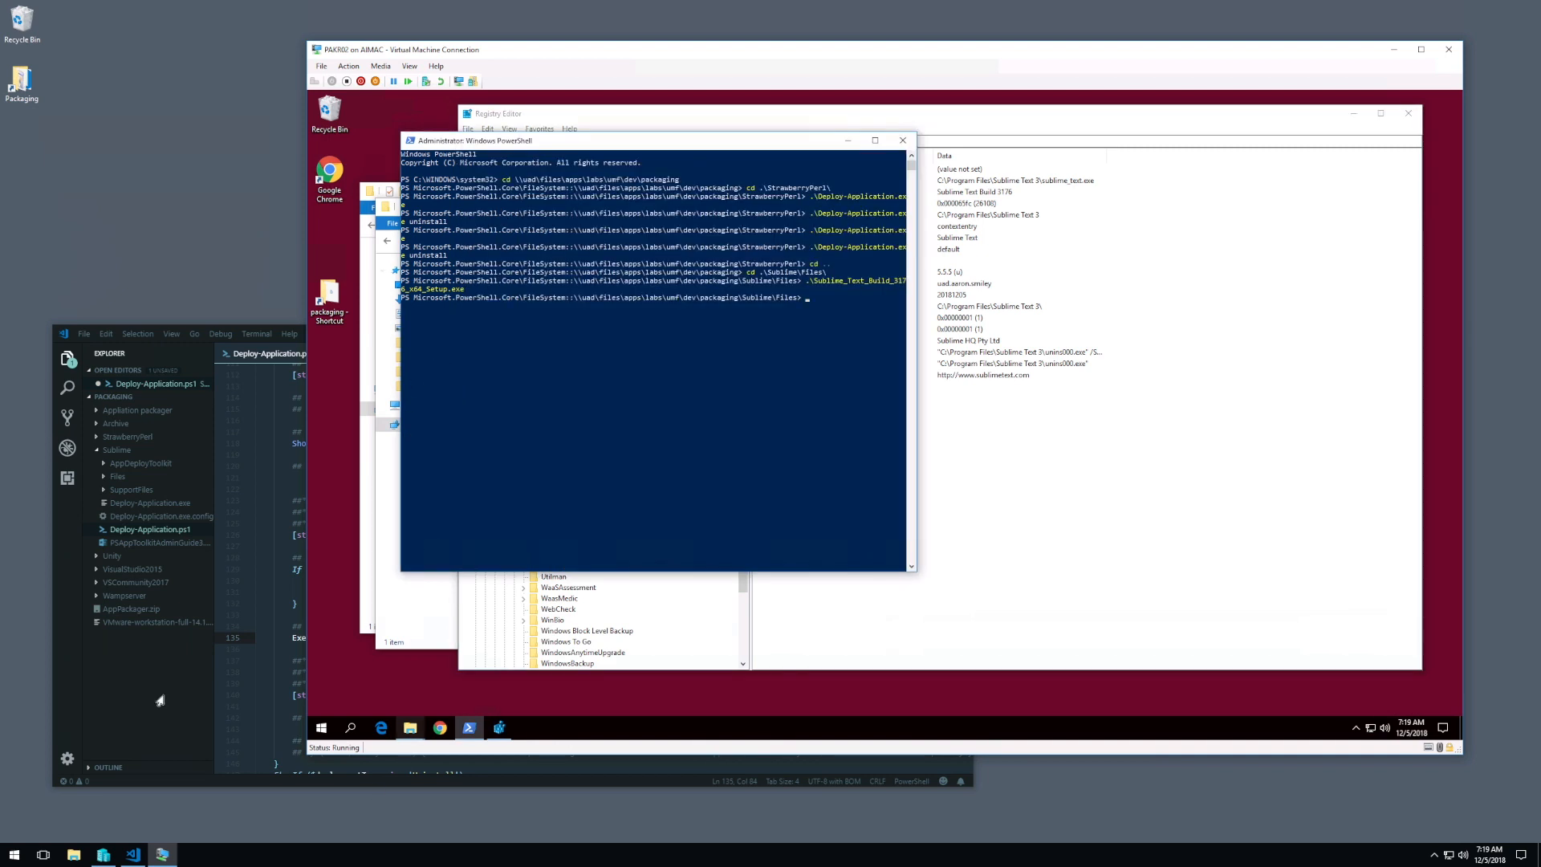
pyautogui.click(294, 659)
pyautogui.click(642, 637)
pyautogui.write('/SILENT')
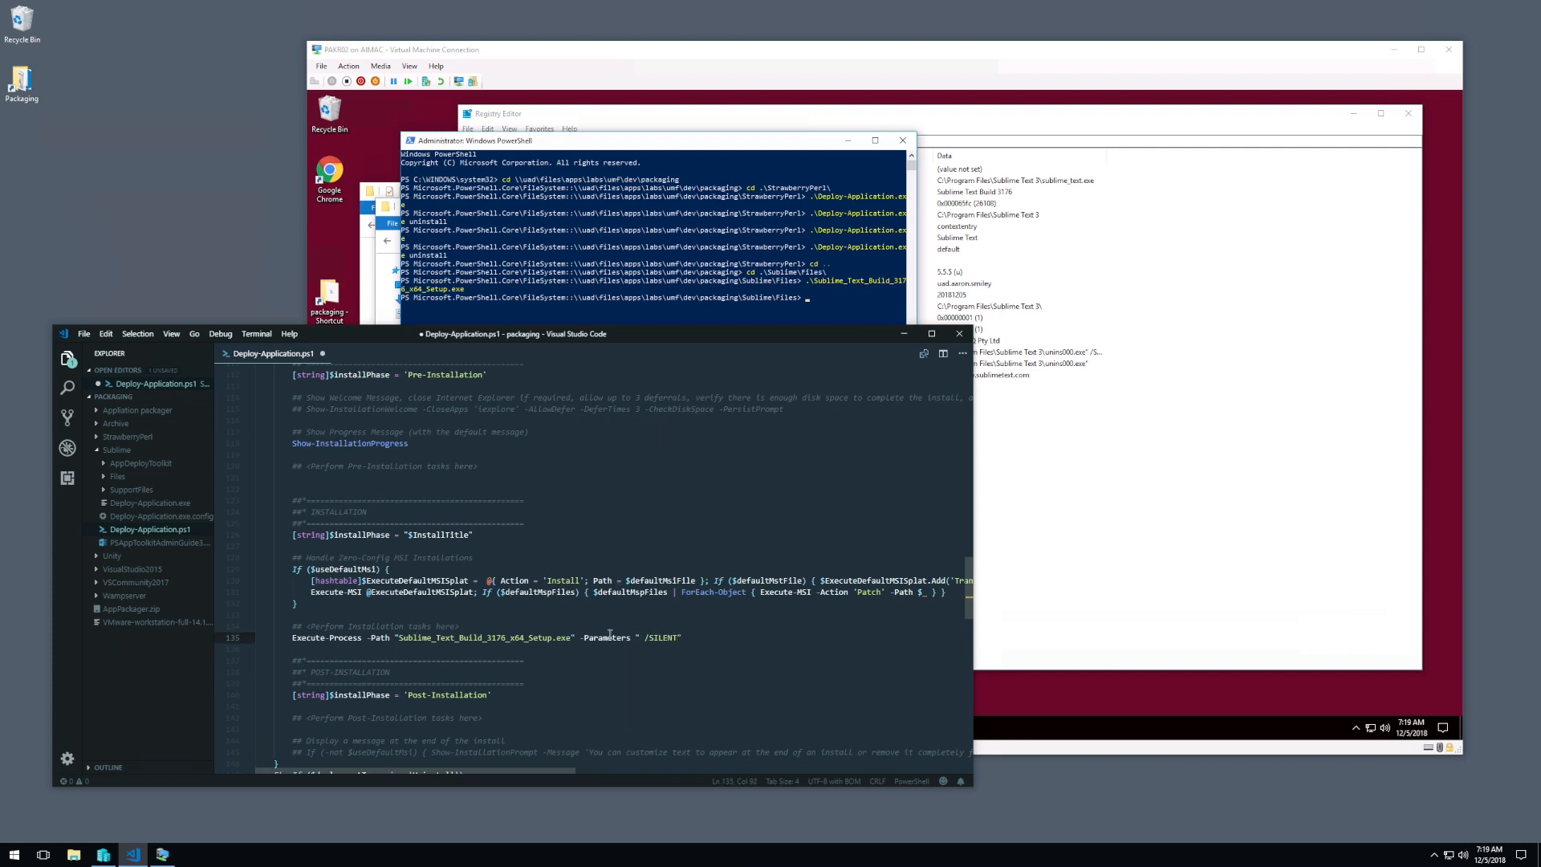
pyautogui.press('BackSpace')
pyautogui.hotkey('ctrl', 's')
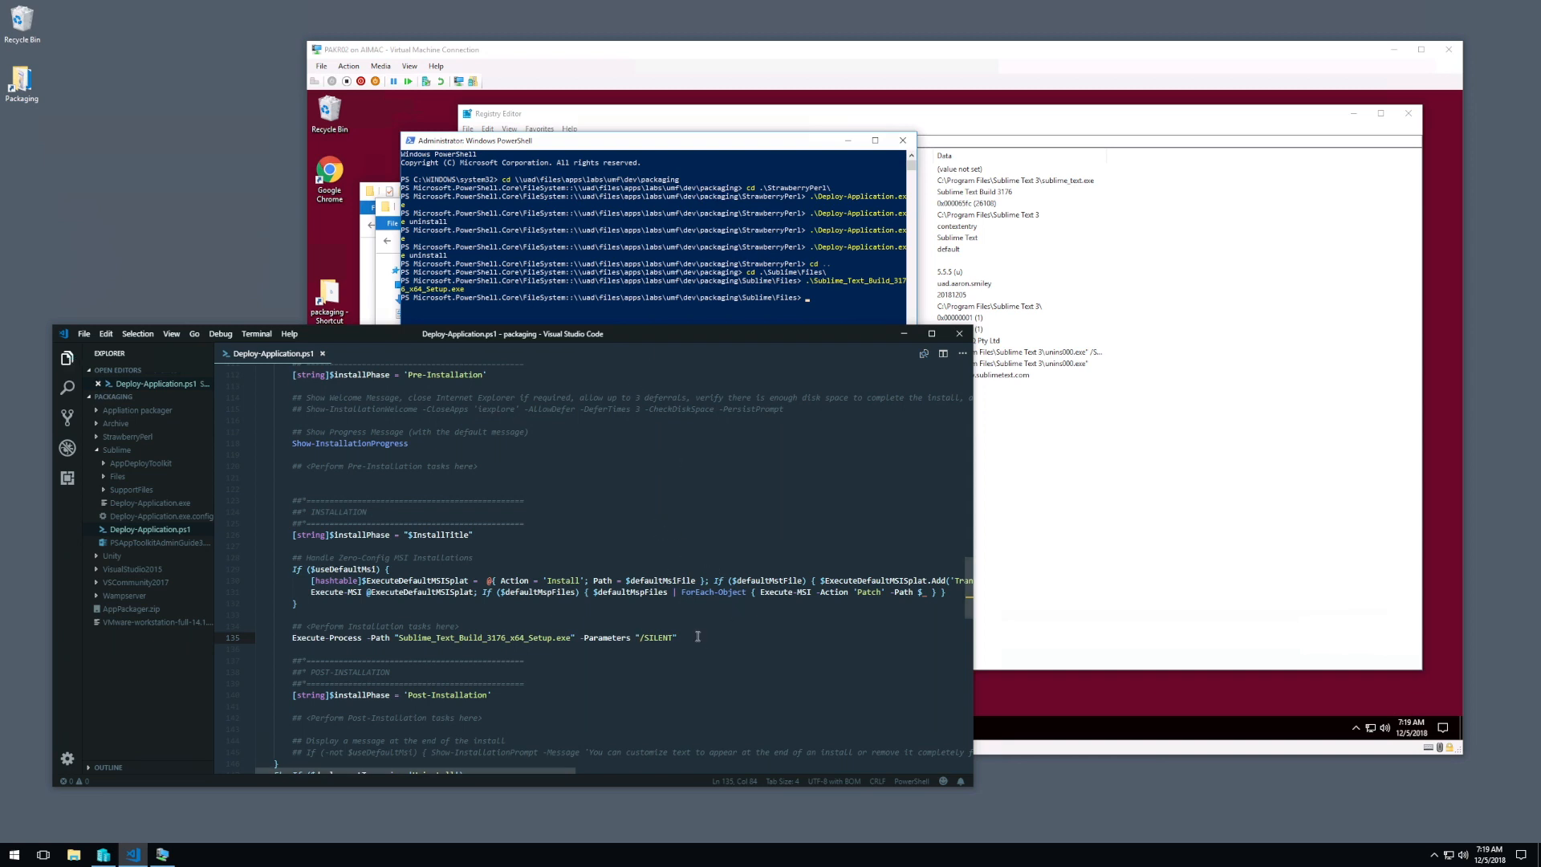
# Step: Copy the installation Execute-Process line under the "Perform Uninstallation tasks here" comment in Deploy-Application.ps1
pyautogui.scroll(-7, 698, 636)
pyautogui.moveTo(680, 399); pyautogui.dragTo(682, 389)
pyautogui.hotkey('ctrl', 'c')
pyautogui.scroll(-6, 679, 416)
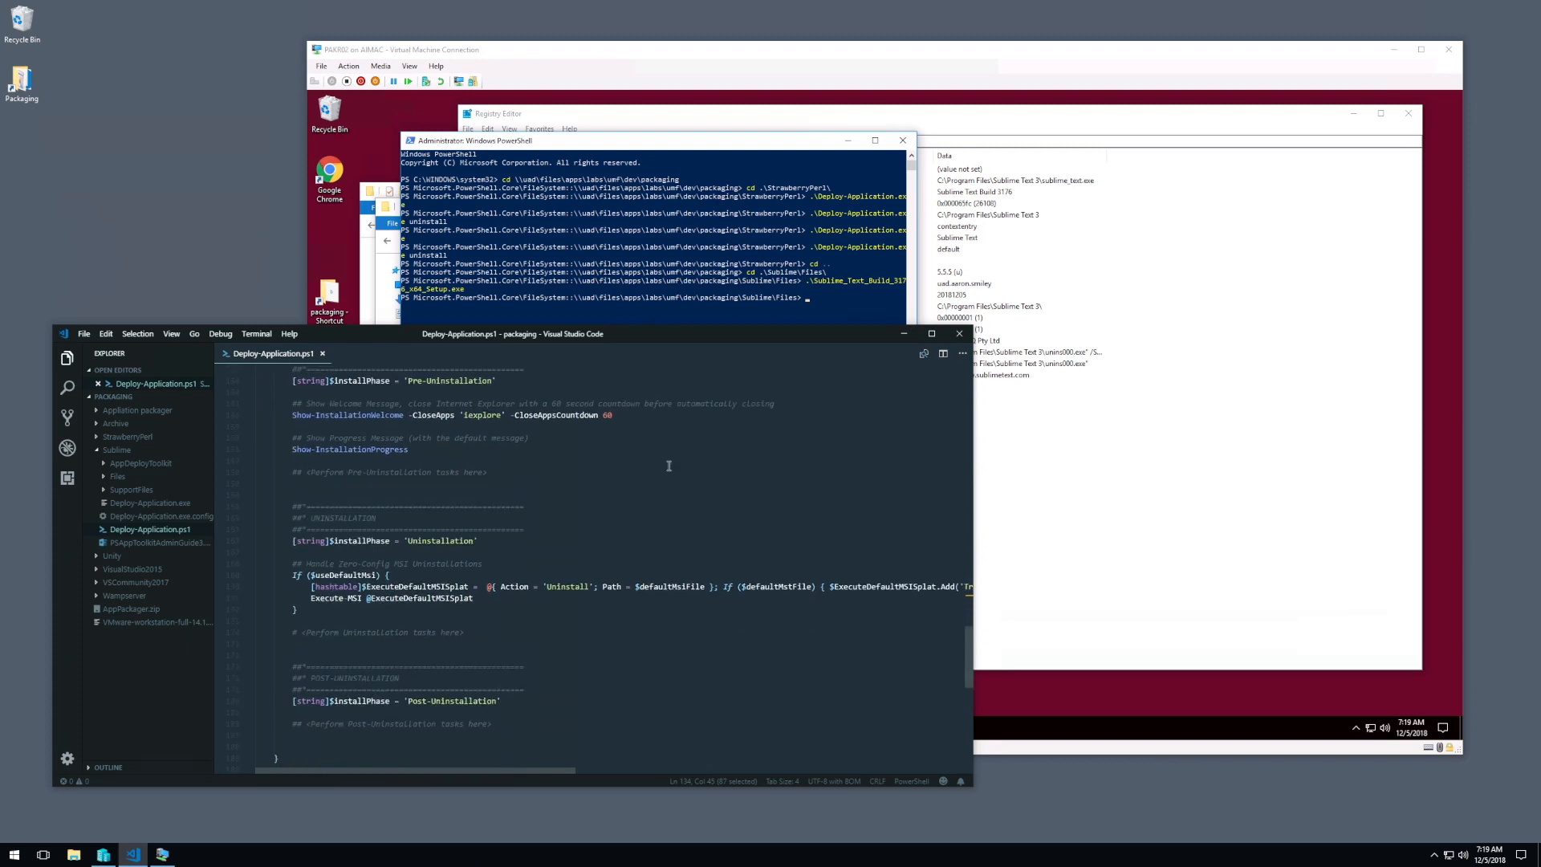
pyautogui.click(517, 633)
pyautogui.hotkey('ctrl', 'v')
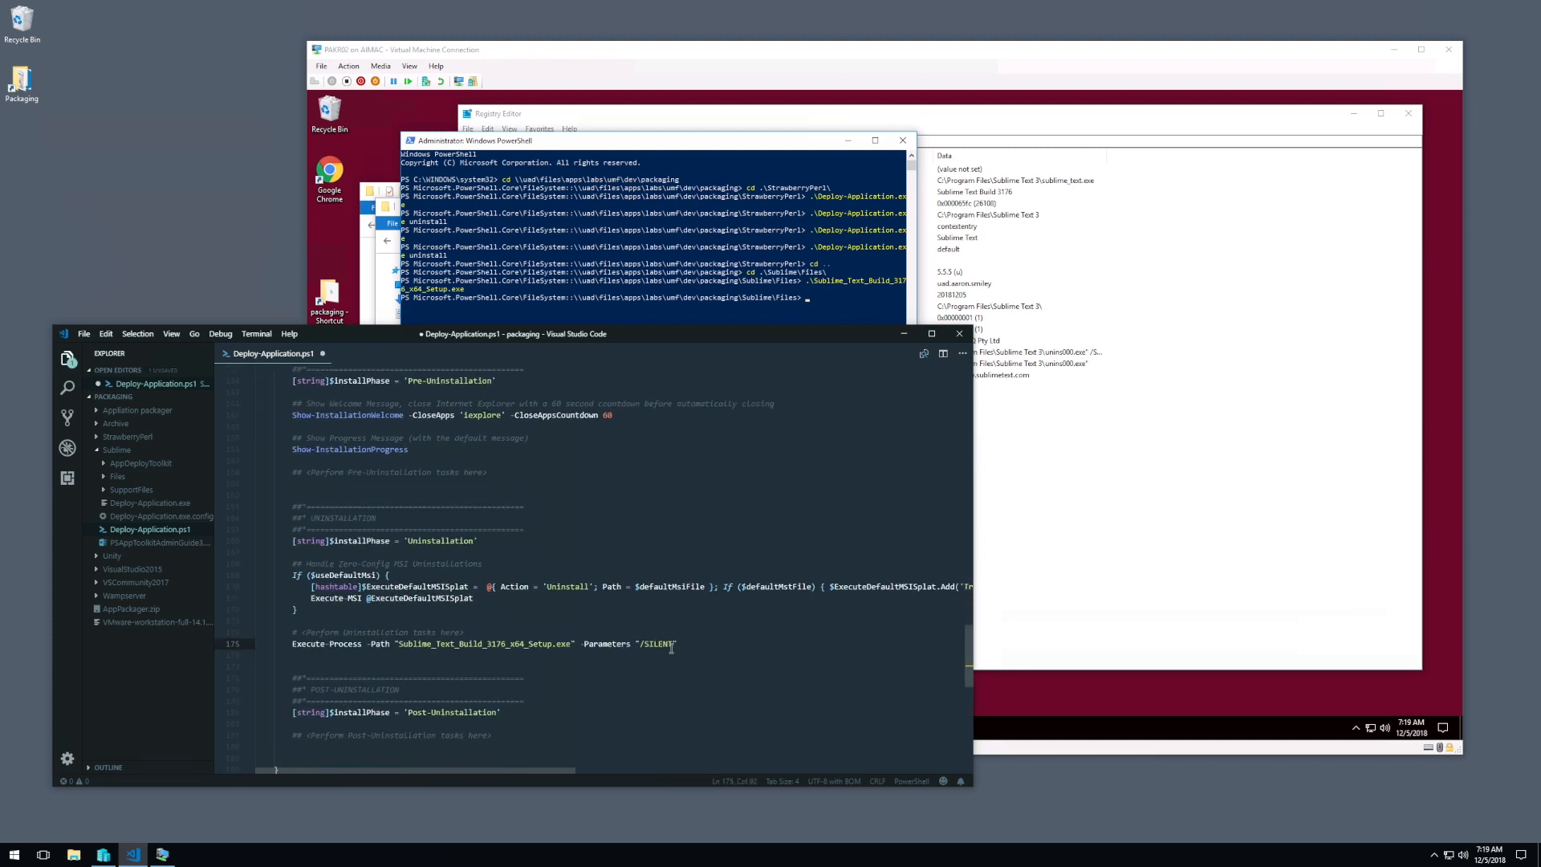
# Step: Switch to Registry Editor in the virtual machine and copy the quoted unins000.exe path from the QuietUninstallString value
pyautogui.click(701, 306)
pyautogui.click(1170, 424)
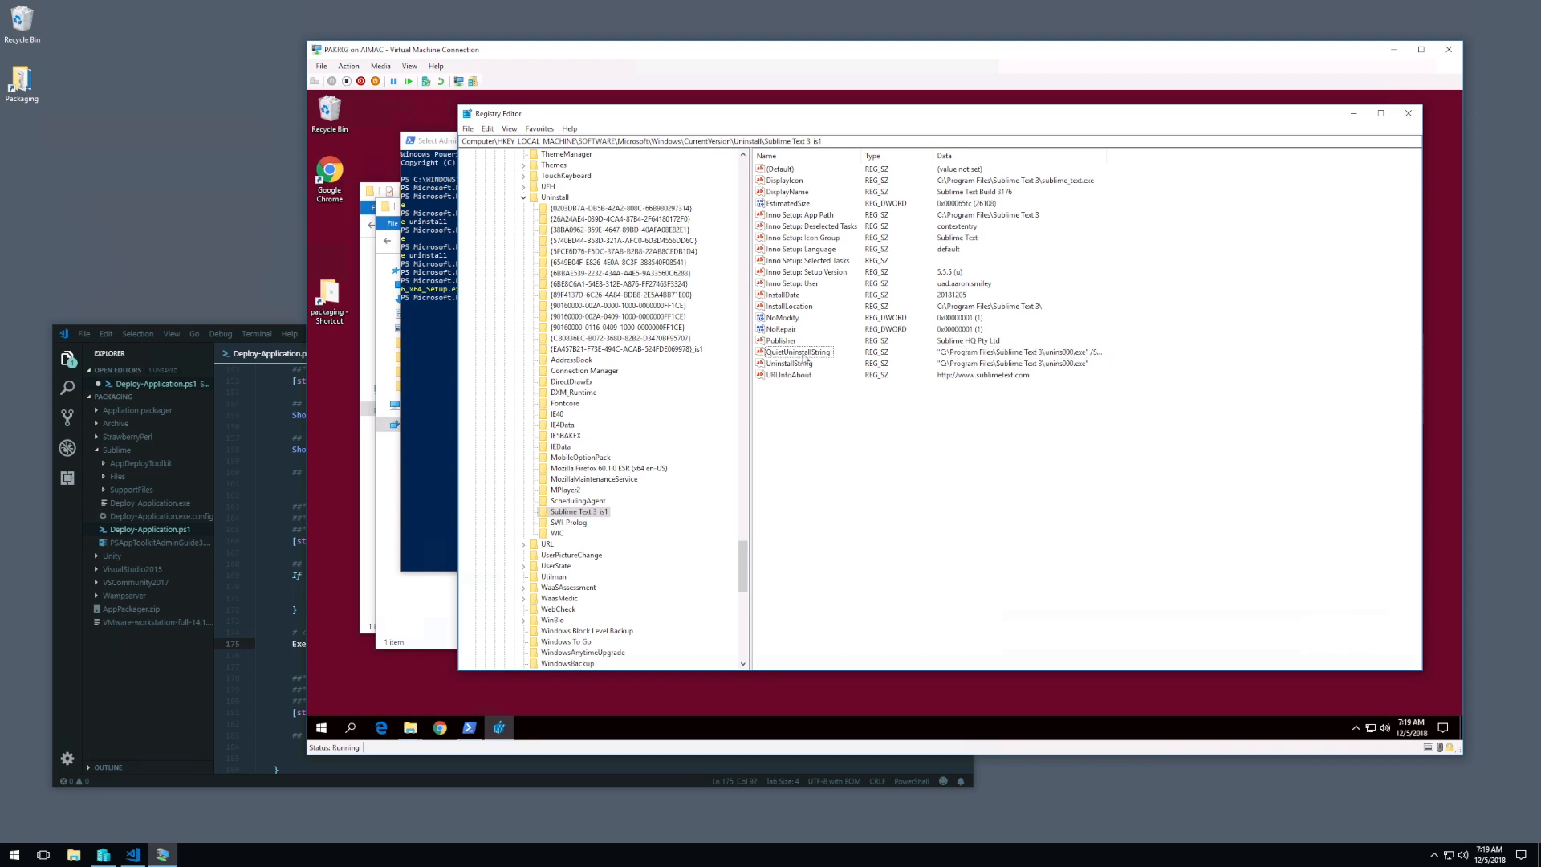
pyautogui.click(805, 357)
pyautogui.rightClick(805, 355)
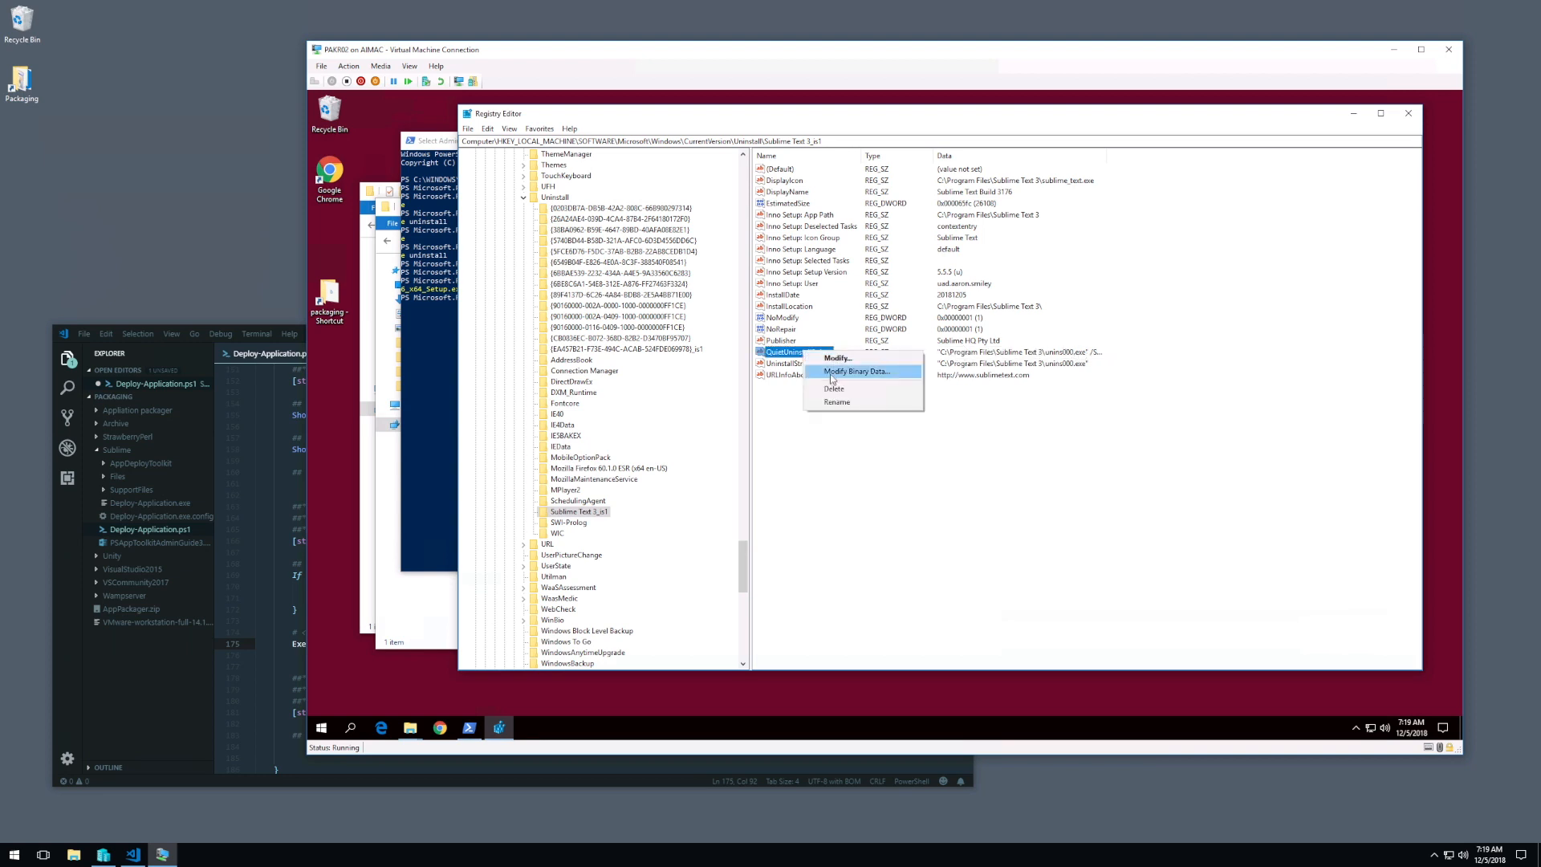
pyautogui.click(835, 358)
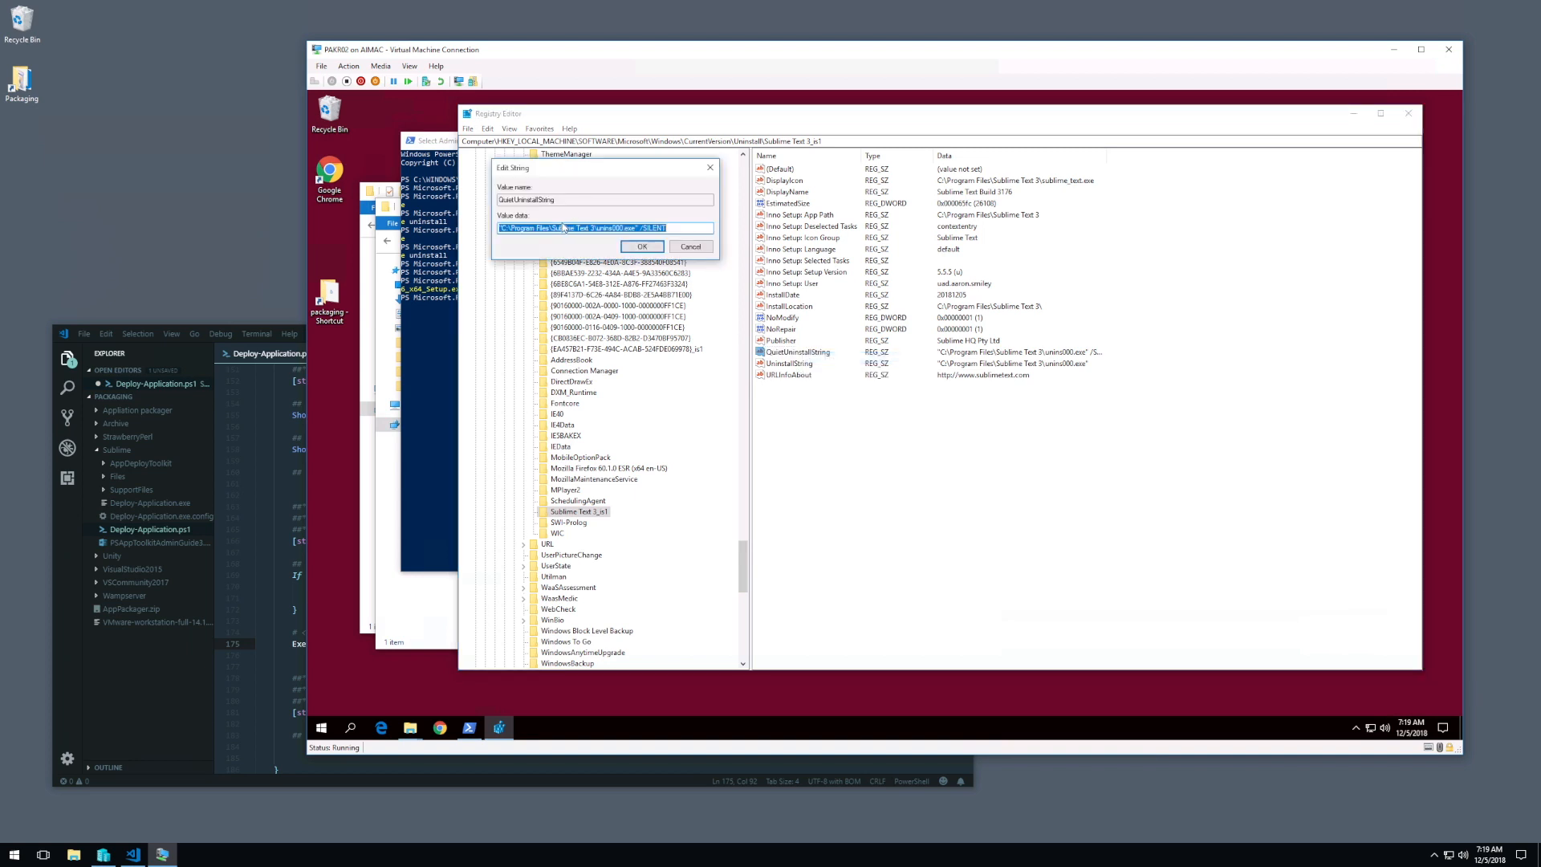
pyautogui.click(539, 228)
pyautogui.moveTo(639, 228); pyautogui.dragTo(470, 223)
pyautogui.hotkey('ctrl', 'c')
pyautogui.click(642, 246)
# Step: Replace the path in the uninstallation Execute-Process line of Deploy-Application.ps1 with "C:\Program Files\Sublime Text 3\unins000.exe"
pyautogui.click(258, 518)
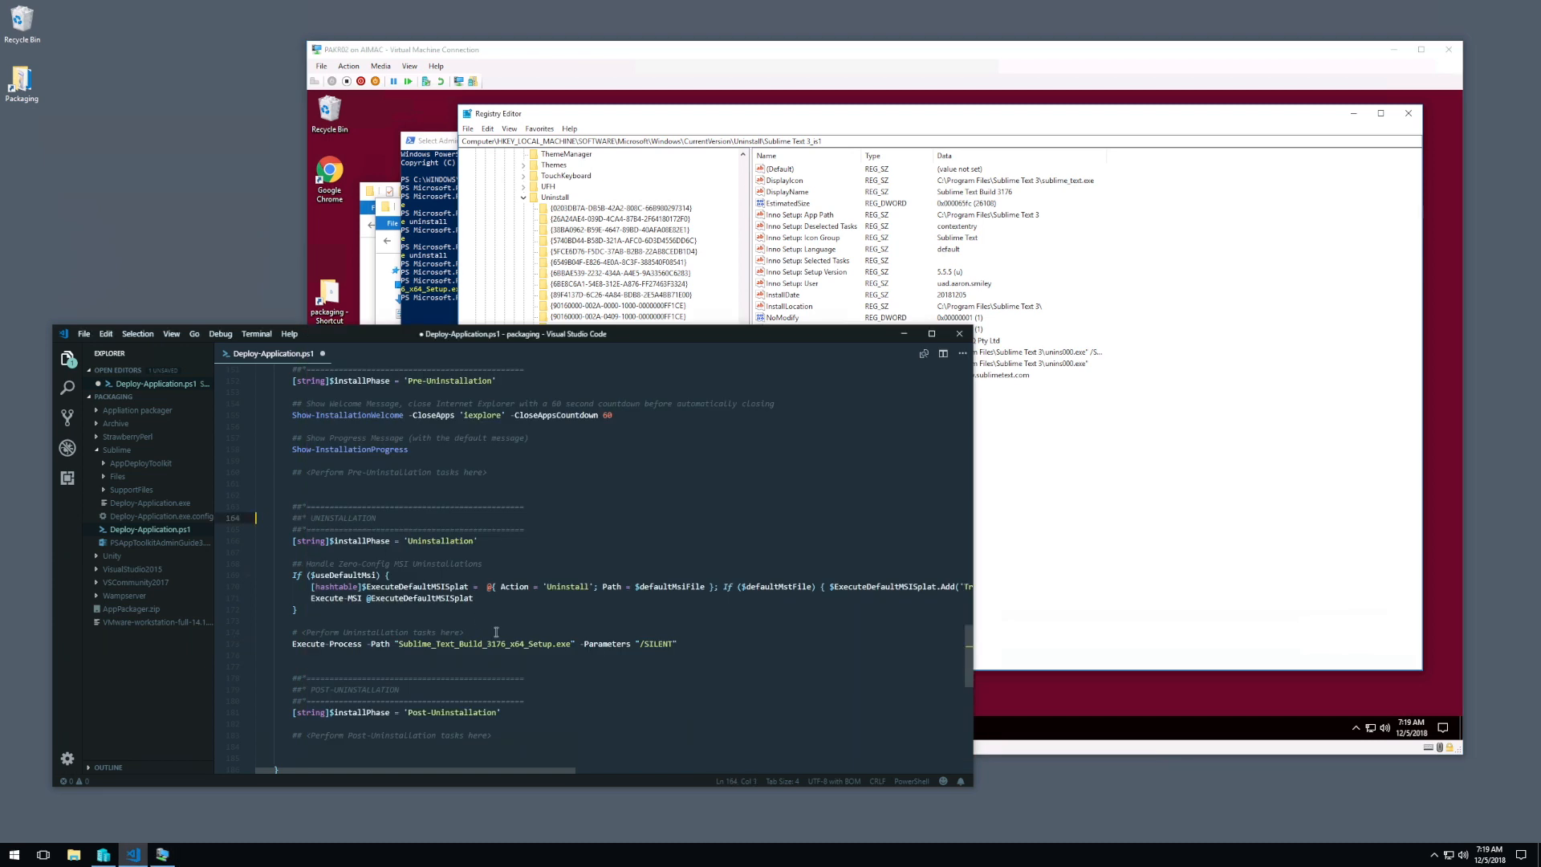
pyautogui.write('d')
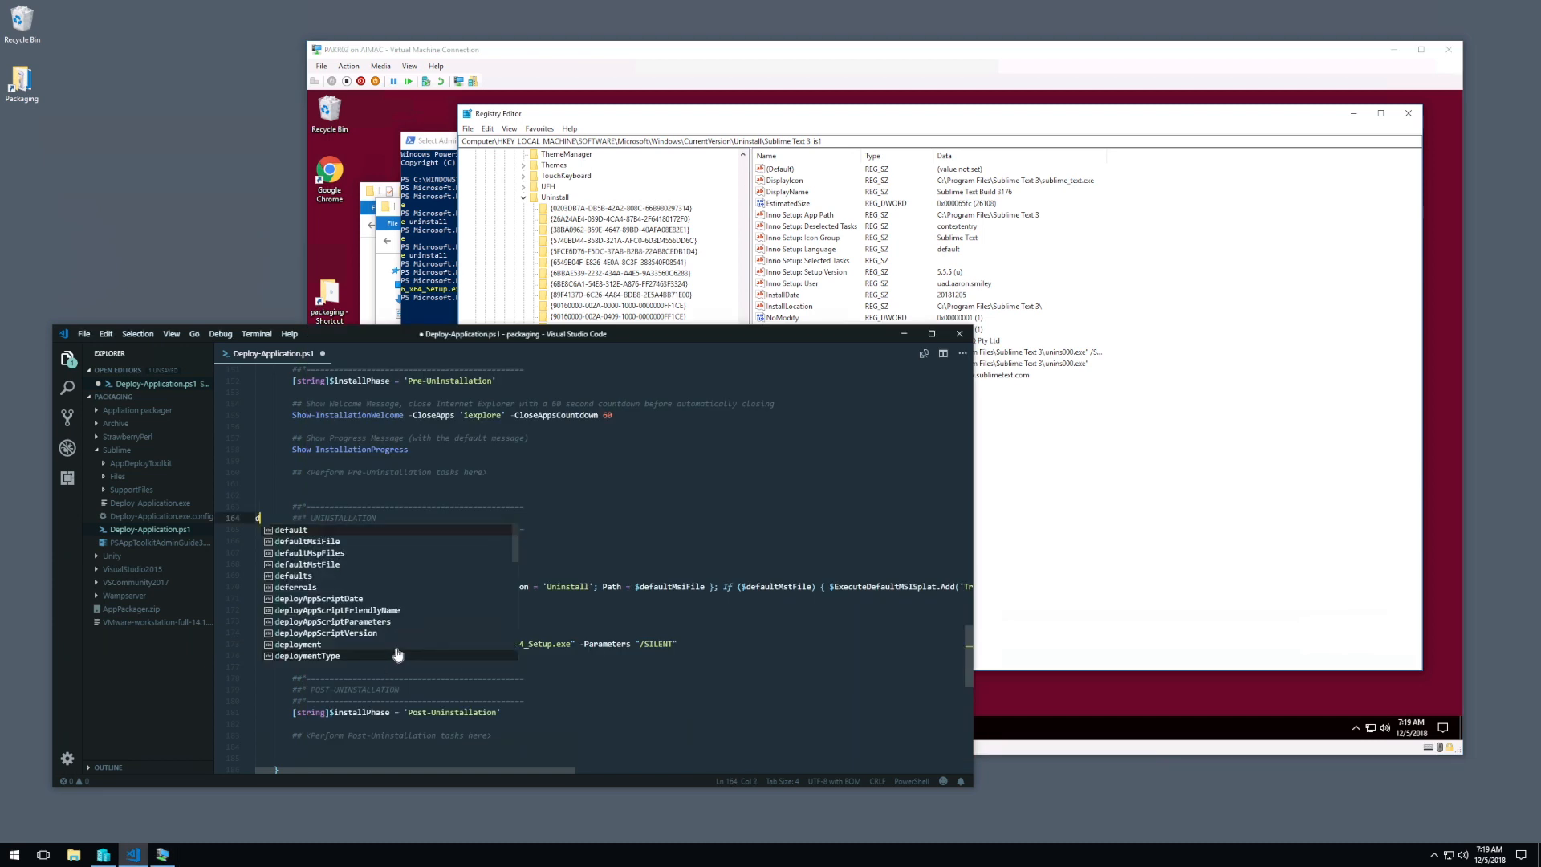
pyautogui.press('Escape')
pyautogui.press('BackSpace')
pyautogui.moveTo(400, 646); pyautogui.dragTo(579, 643)
pyautogui.moveTo(400, 644); pyautogui.dragTo(576, 644)
pyautogui.hotkey('ctrl', 'v')
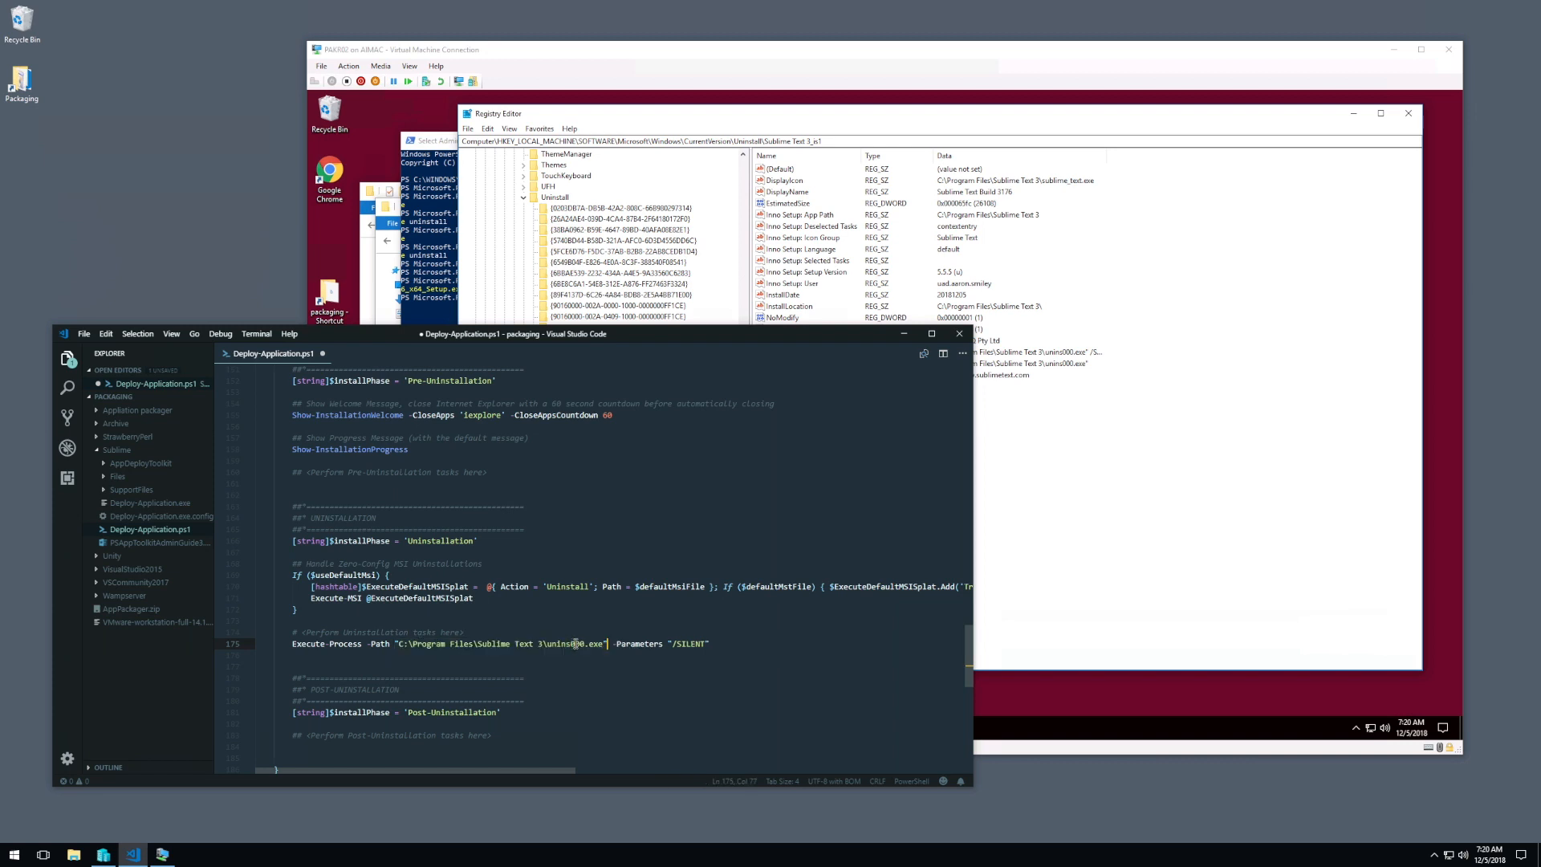
# Step: Replace C:\Program Files in the uninstallation path with $envProgramFiles and save Deploy-Application.ps1
pyautogui.moveTo(398, 644); pyautogui.dragTo(474, 643)
pyautogui.write('$envProgramFils')
pyautogui.press('BackSpace')
pyautogui.write('es')
pyautogui.hotkey('ctrl', 's')
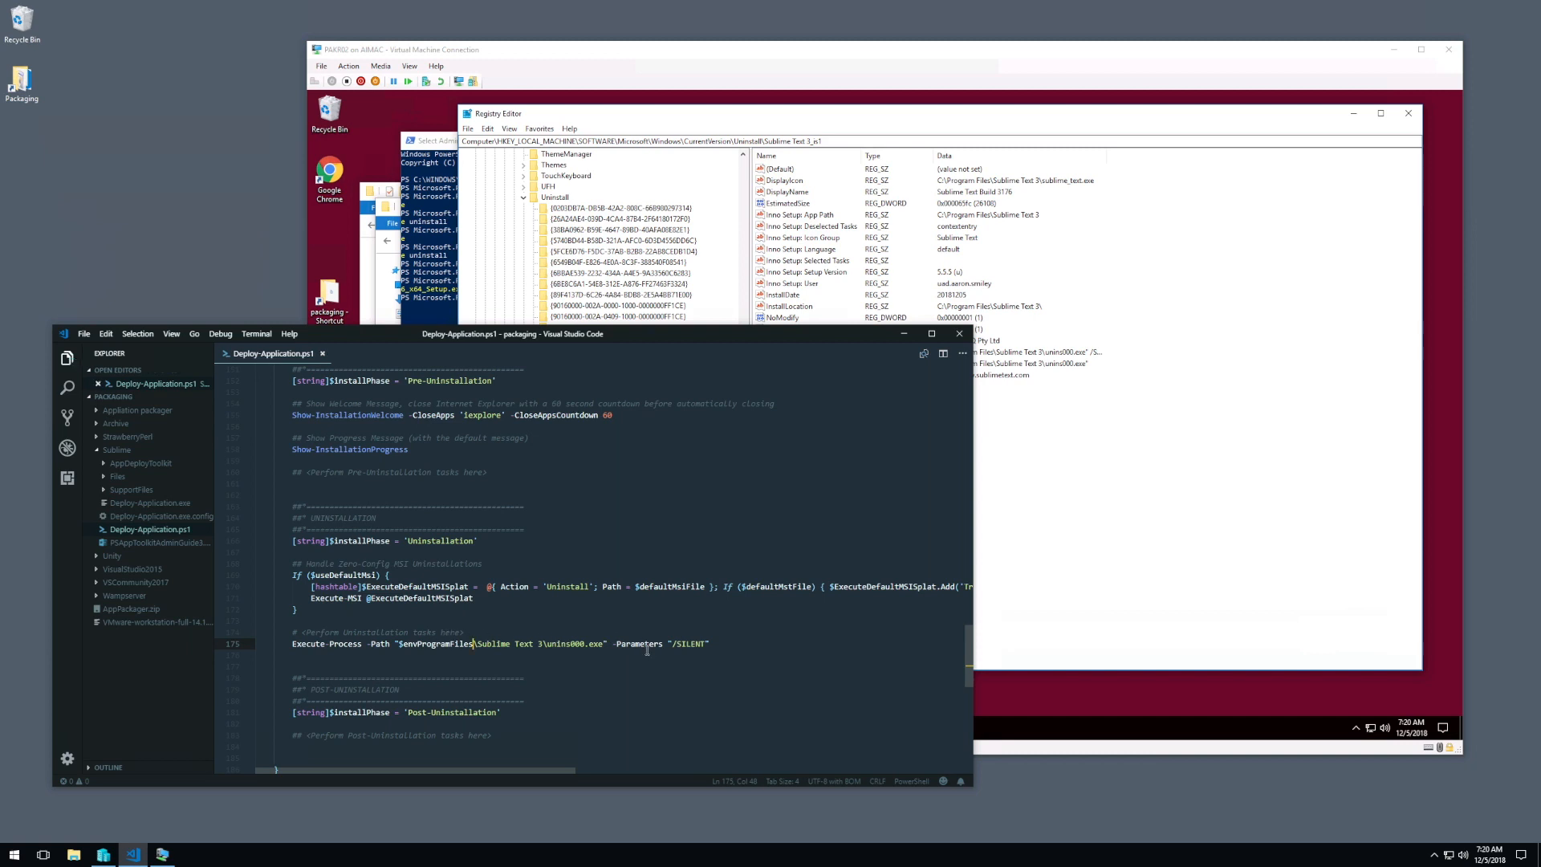
pyautogui.click(686, 644)
pyautogui.scroll(-1, 682, 622)
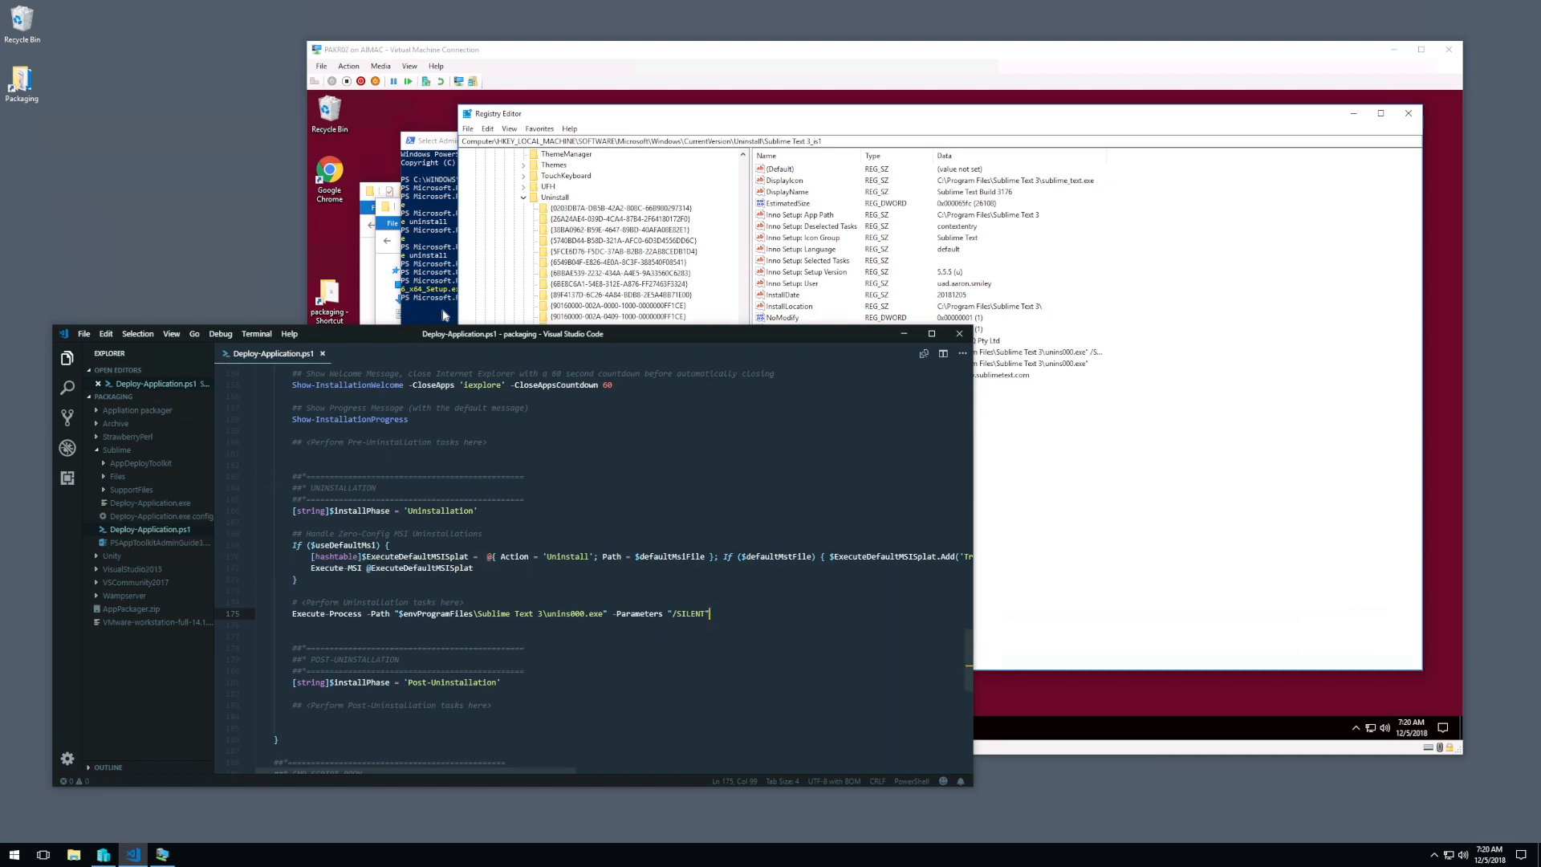
# Step: Switch to PowerShell in the virtual machine and move up from the Files directory to the Sublime package folder
pyautogui.click(447, 301)
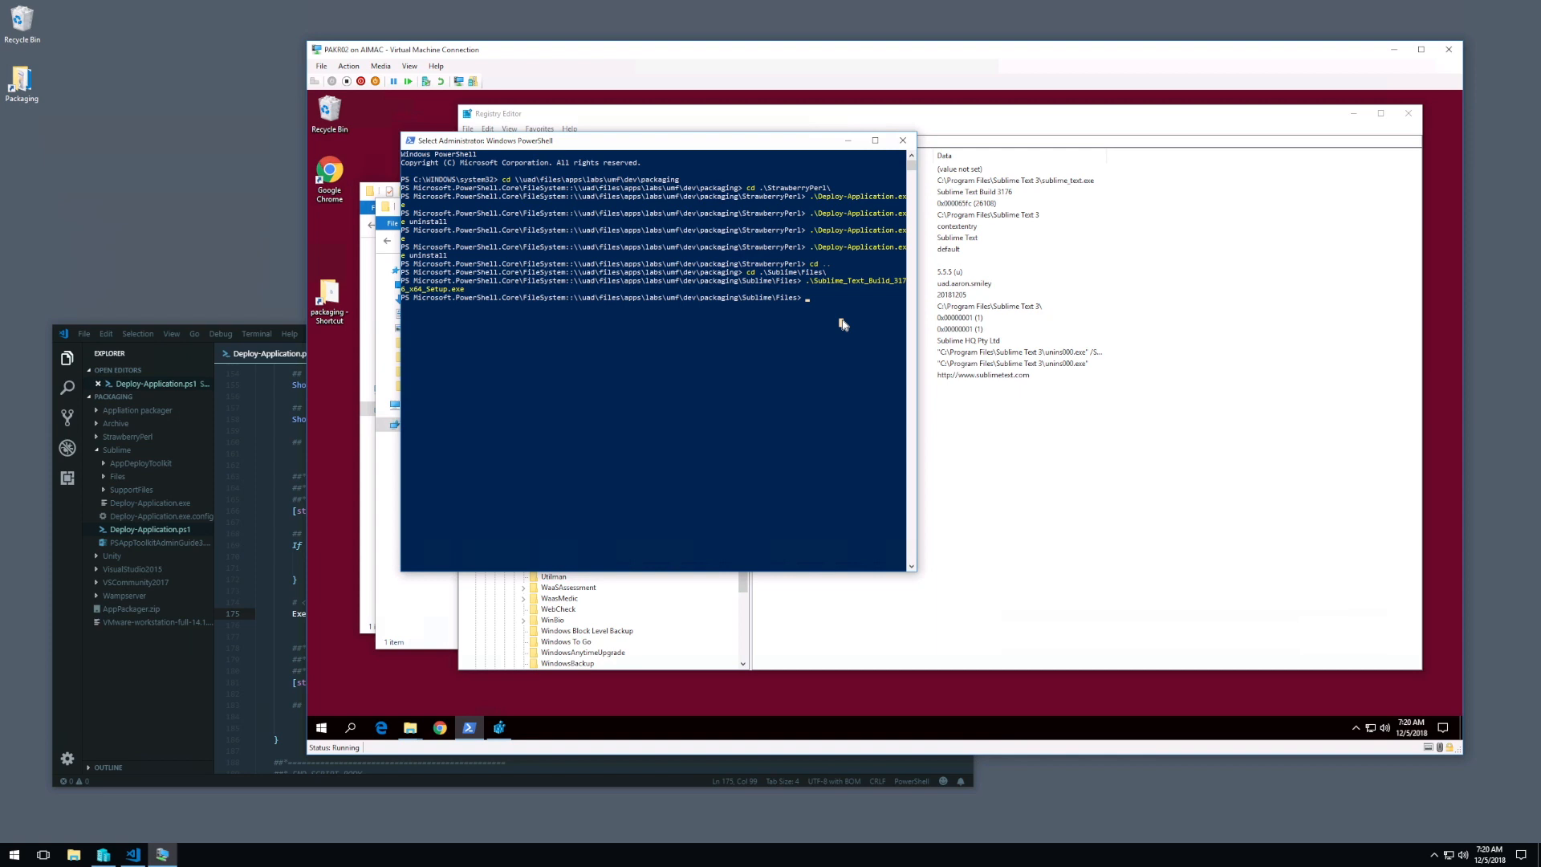
pyautogui.press('Escape')
pyautogui.write('cd ..')
pyautogui.press('Return')
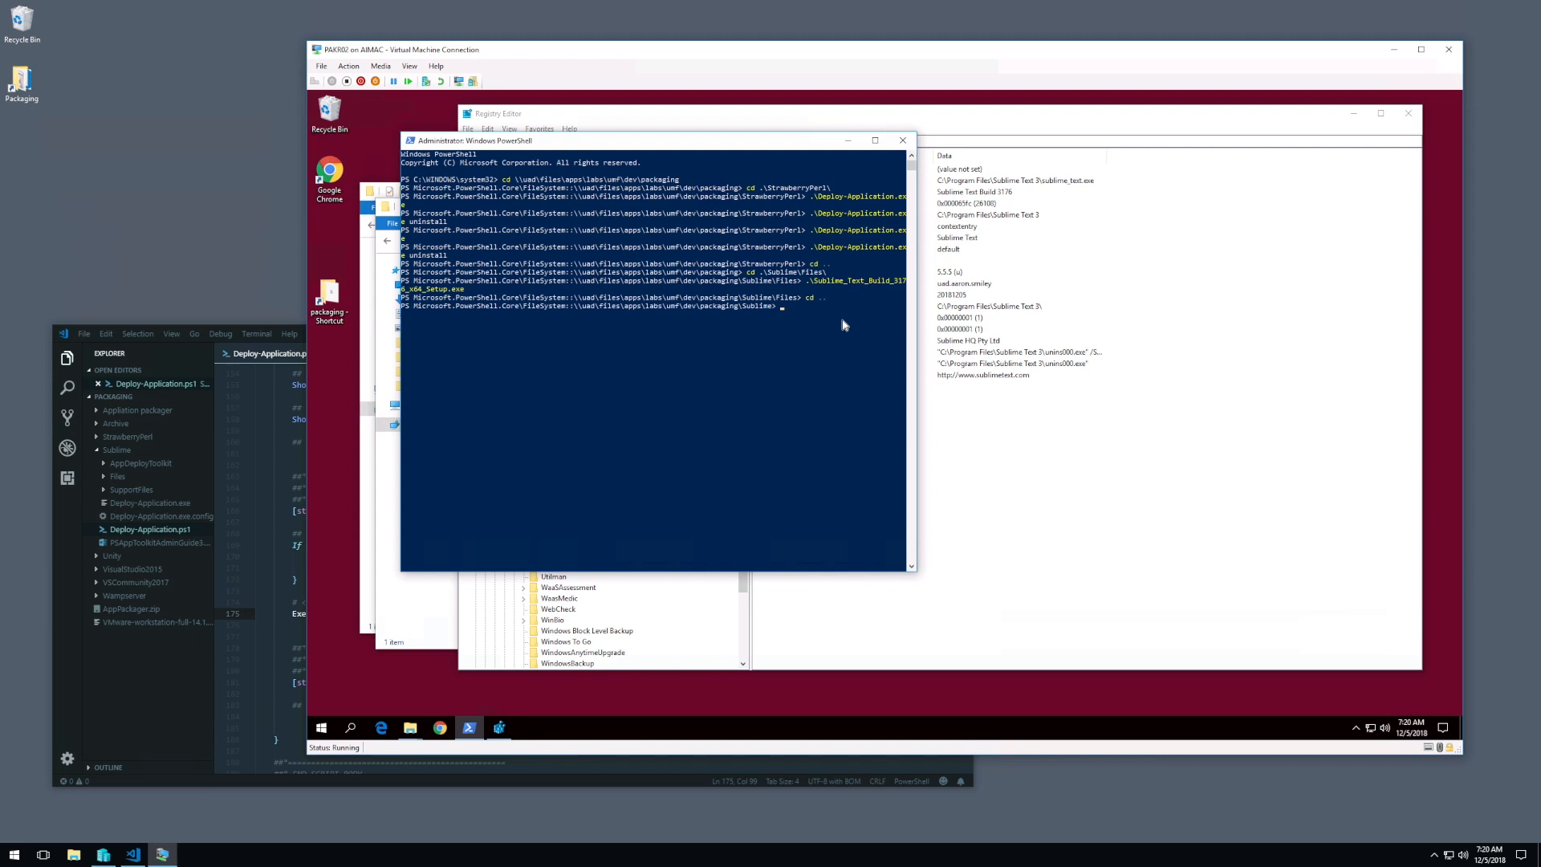
# Step: Test the package's removal by running .\Deploy-Application.exe uninstall in PowerShell
pyautogui.write('.\\de')
pyautogui.press('Tab')
pyautogui.write('uninstall')
pyautogui.press('Return')
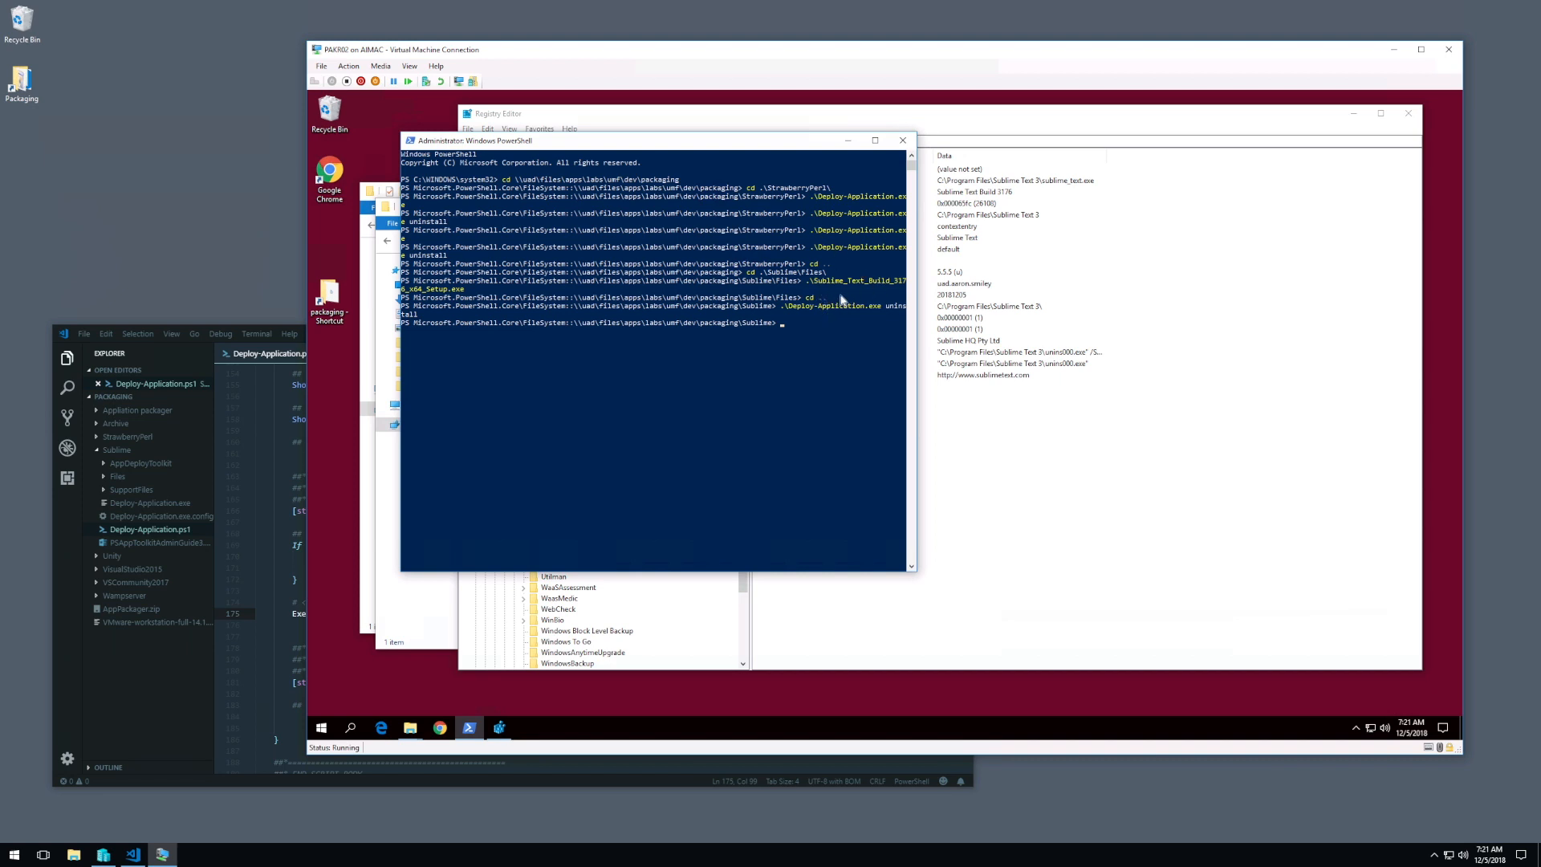
# Step: Test the package's installation by running .\Deploy-Application.exe without arguments in PowerShell
pyautogui.click(785, 375)
pyautogui.press('Up')
pyautogui.click(321, 728)
pyautogui.click(322, 728)
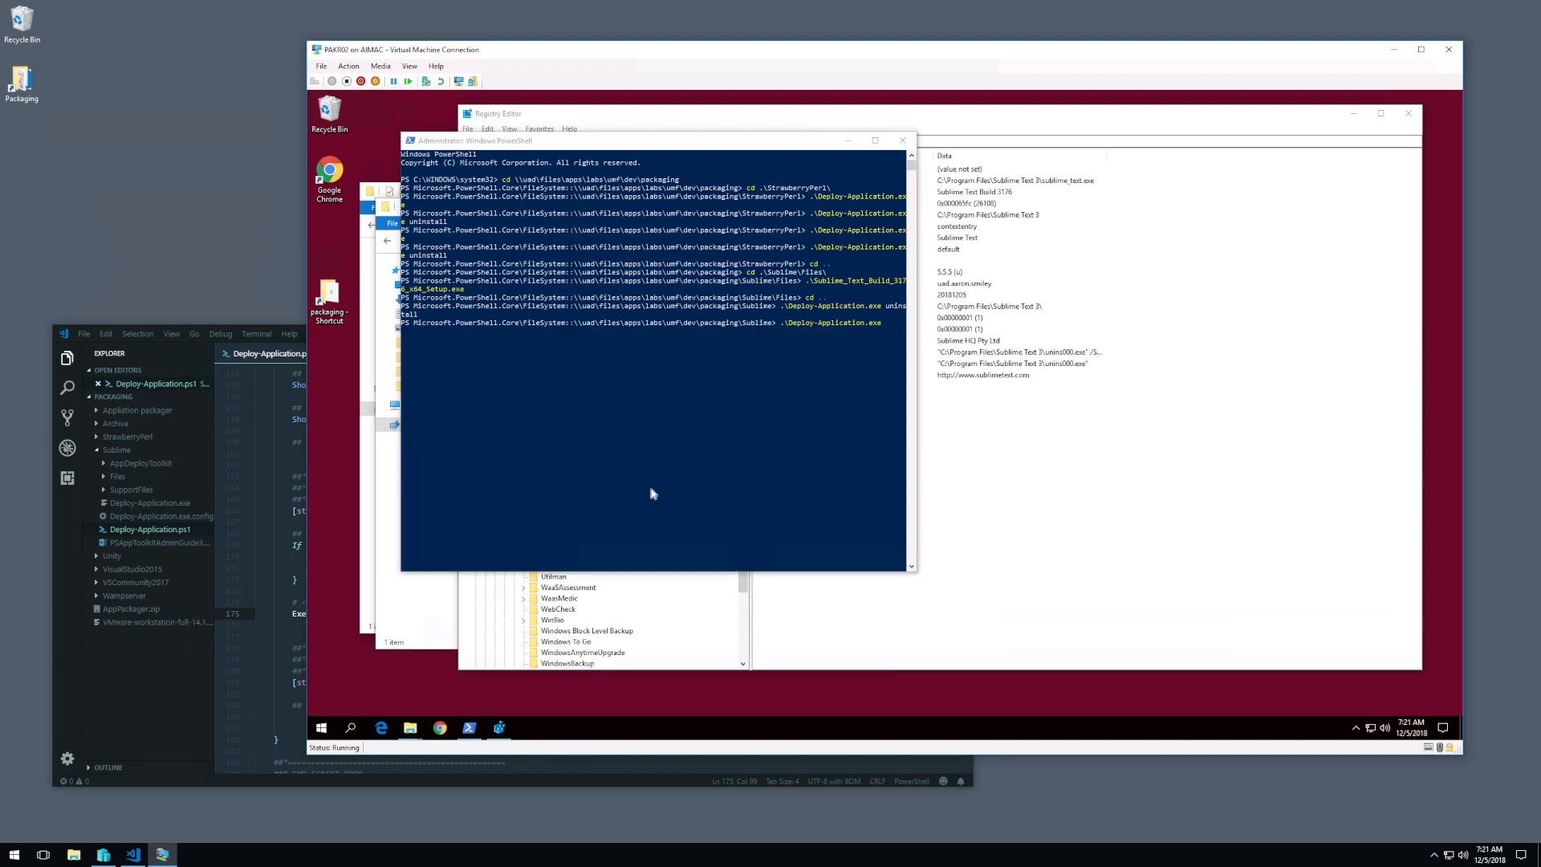
pyautogui.click(670, 484)
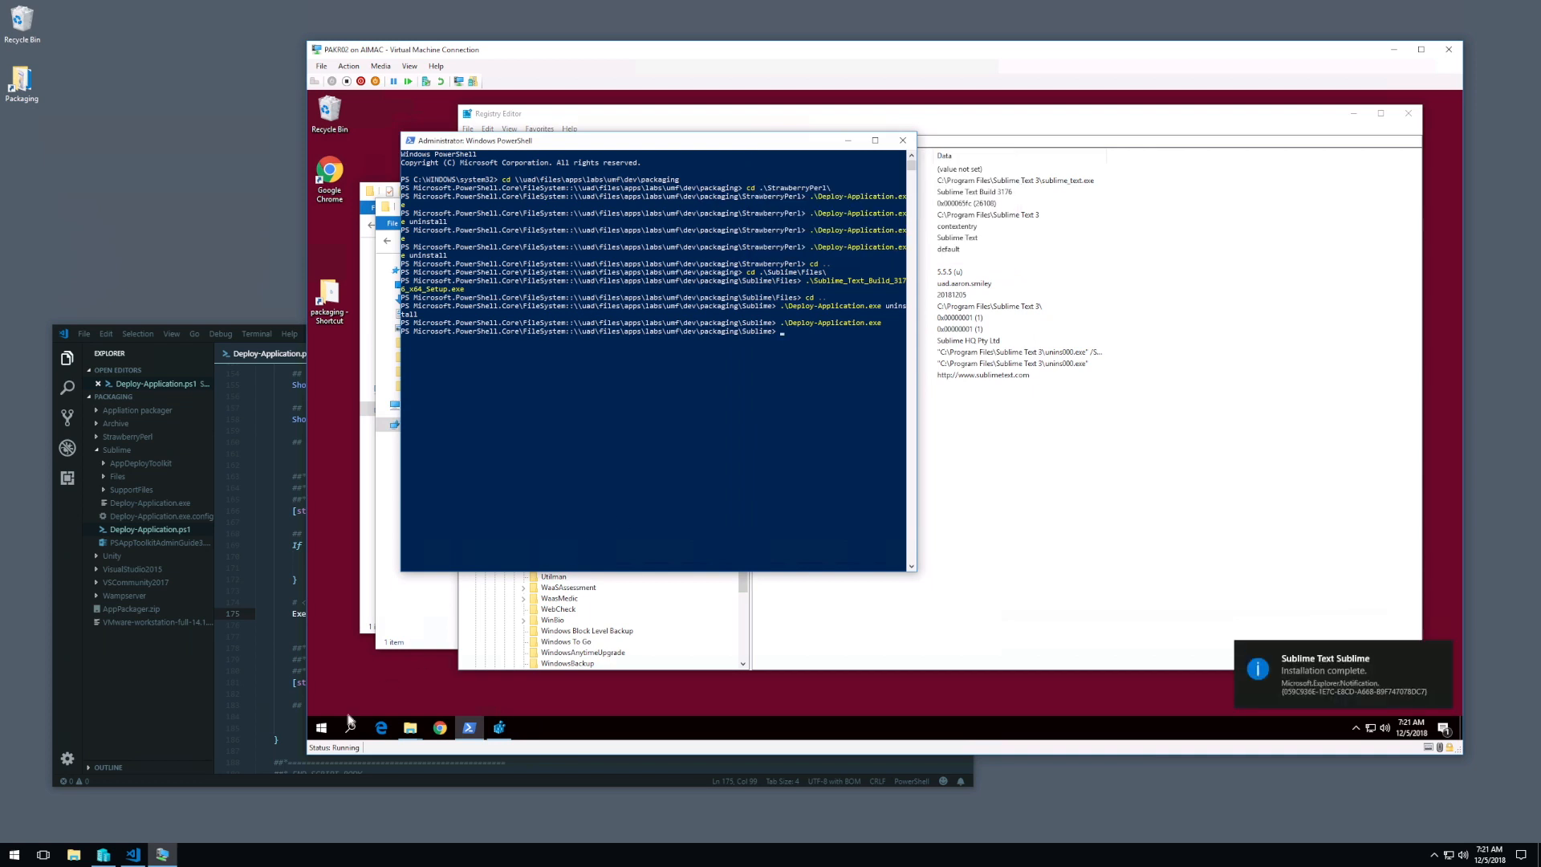
# Step: Launch Sublime Text 3 in the virtual machine to check the installation, and close it
pyautogui.click(321, 727)
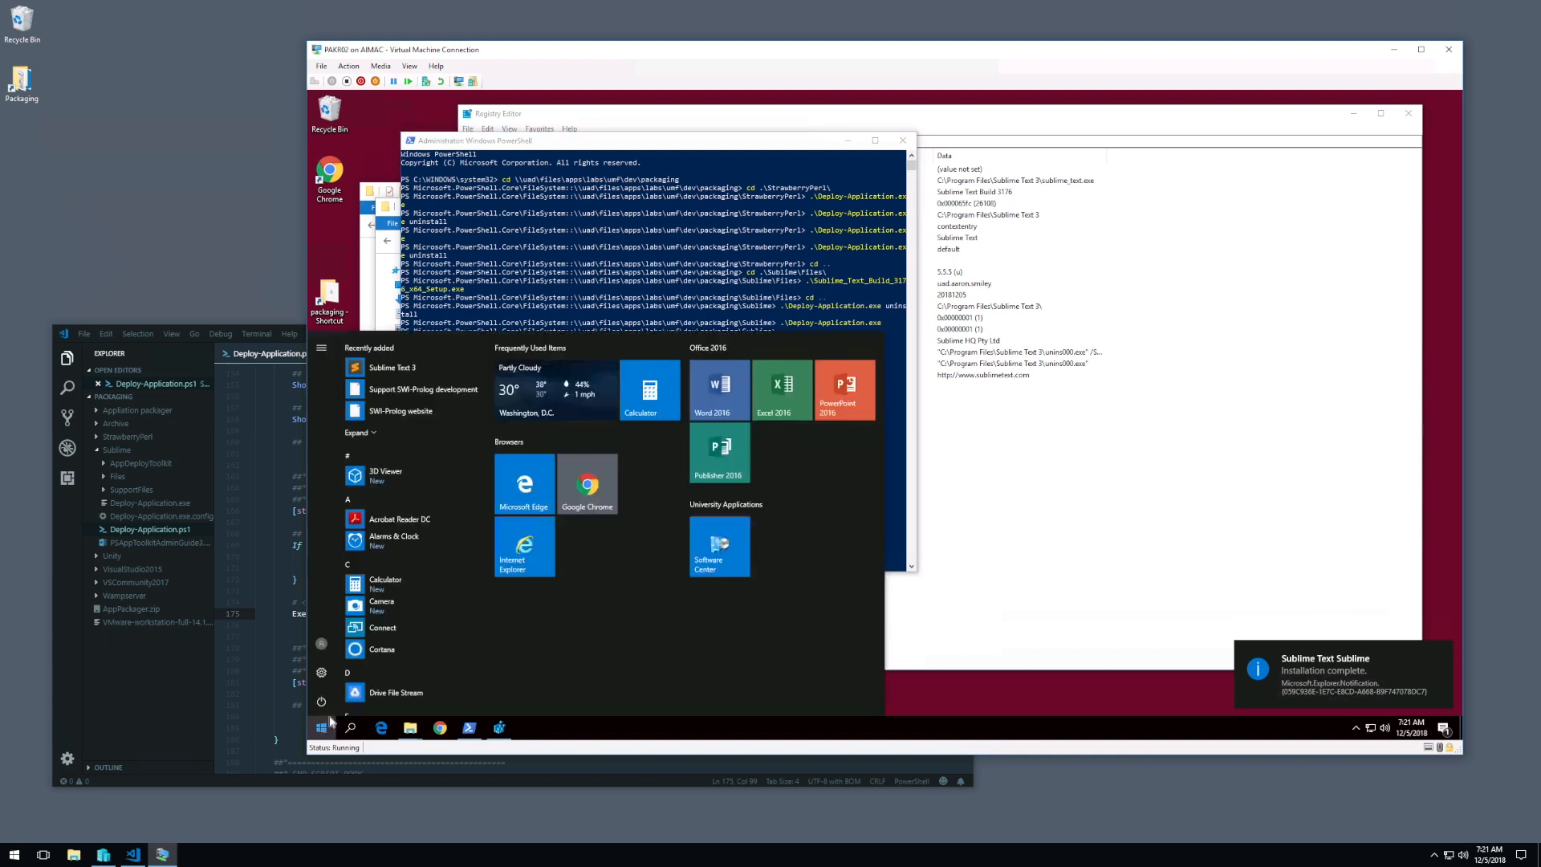
pyautogui.click(402, 369)
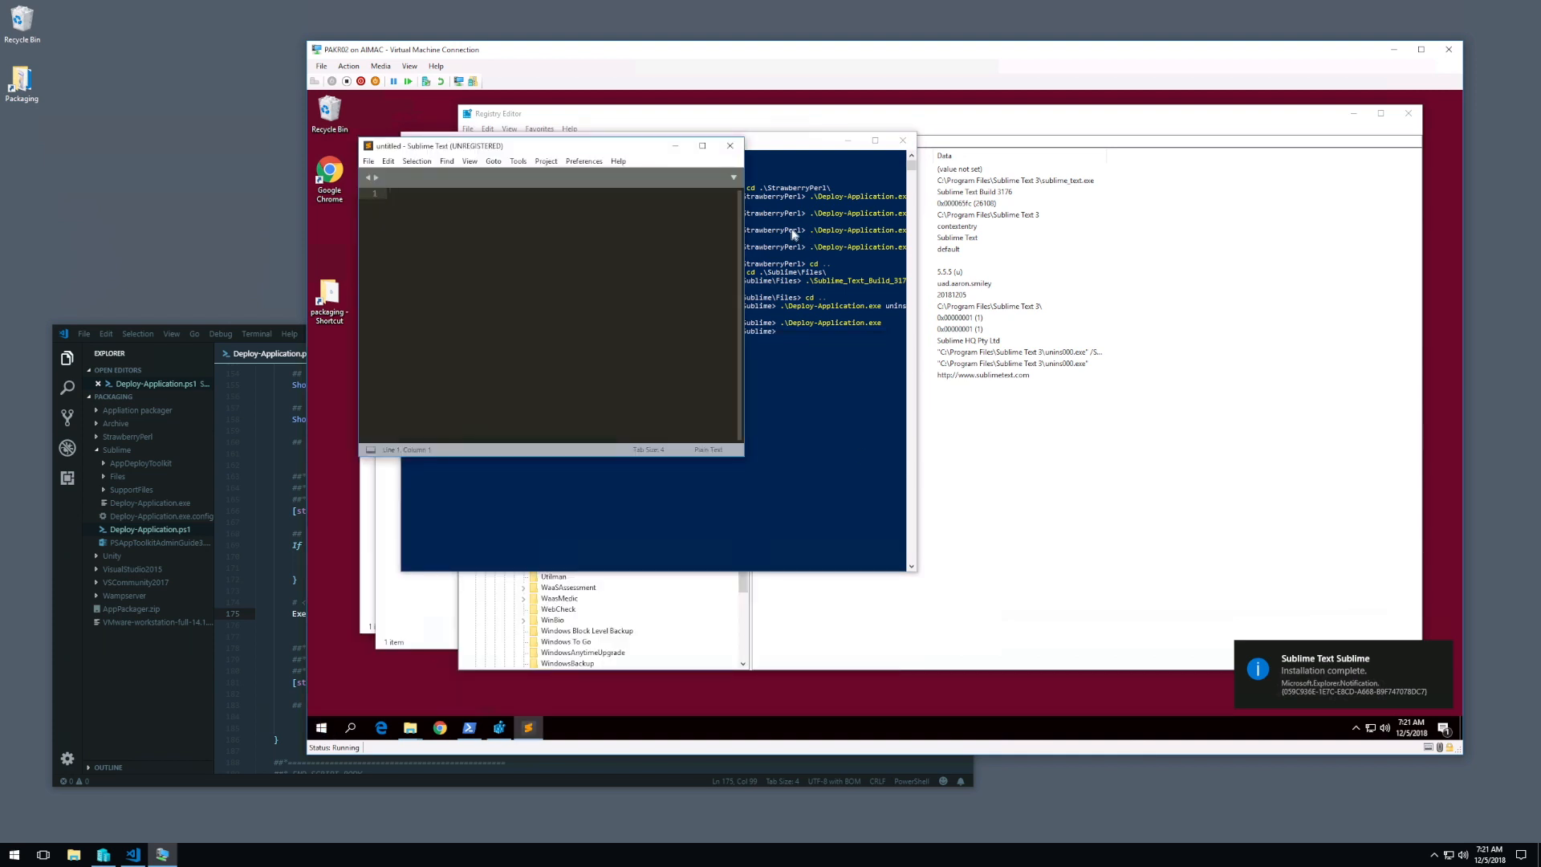
pyautogui.click(729, 145)
# Step: Rerun .\Deploy-Application.exe uninstall in PowerShell to remove the freshly installed Sublime Text package
pyautogui.click(795, 376)
pyautogui.press('Escape')
pyautogui.press('Up')
pyautogui.press('Up')
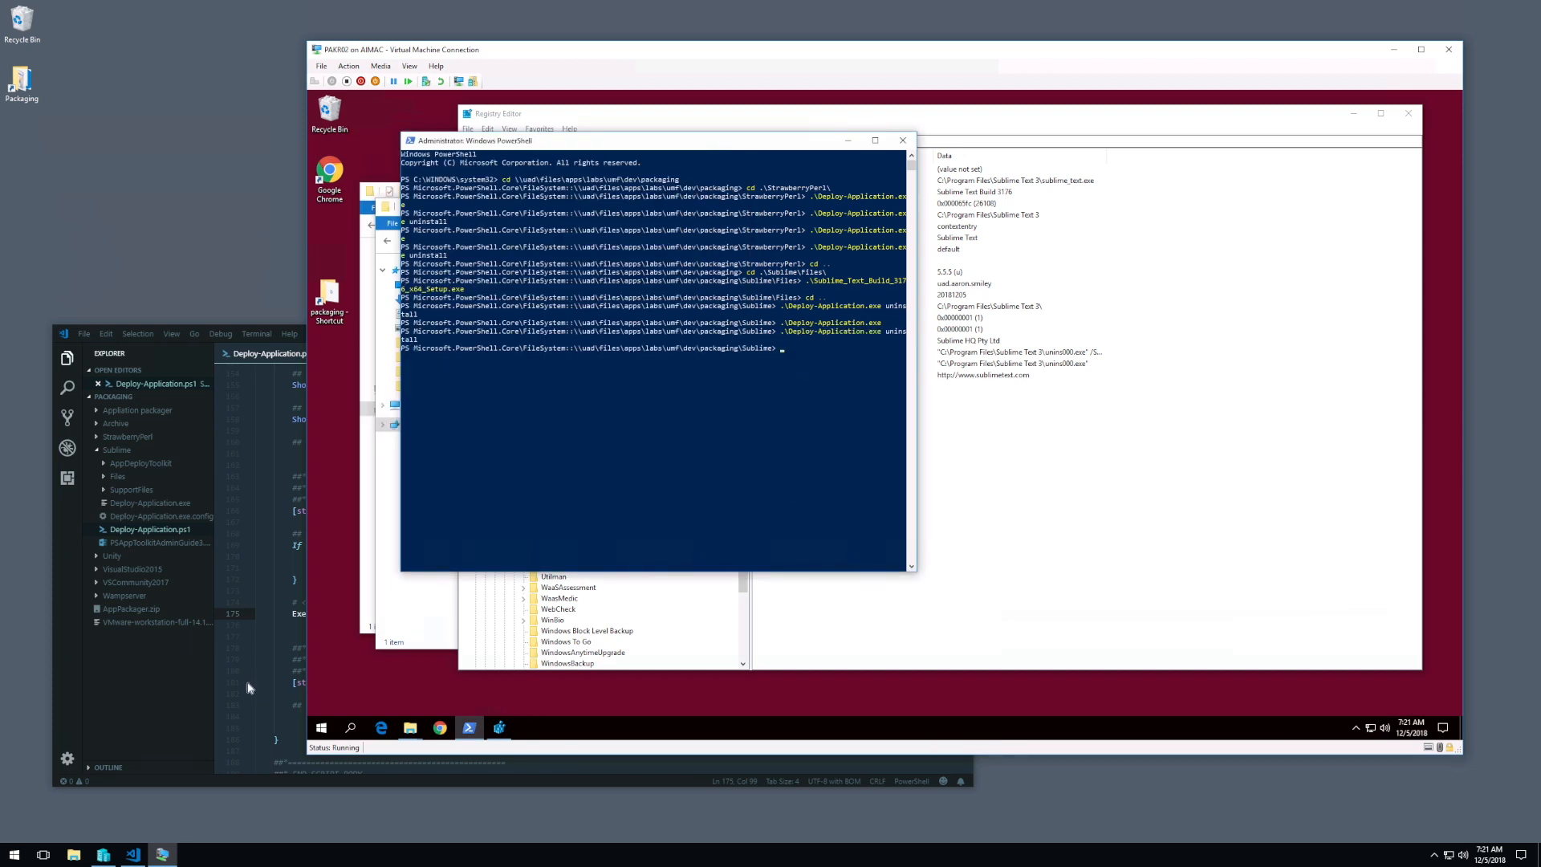
# Step: Review Deploy-Application.ps1 in Visual Studio Code from the uninstallation section up to the variable declarations
pyautogui.click(276, 644)
pyautogui.scroll(8, 499, 595)
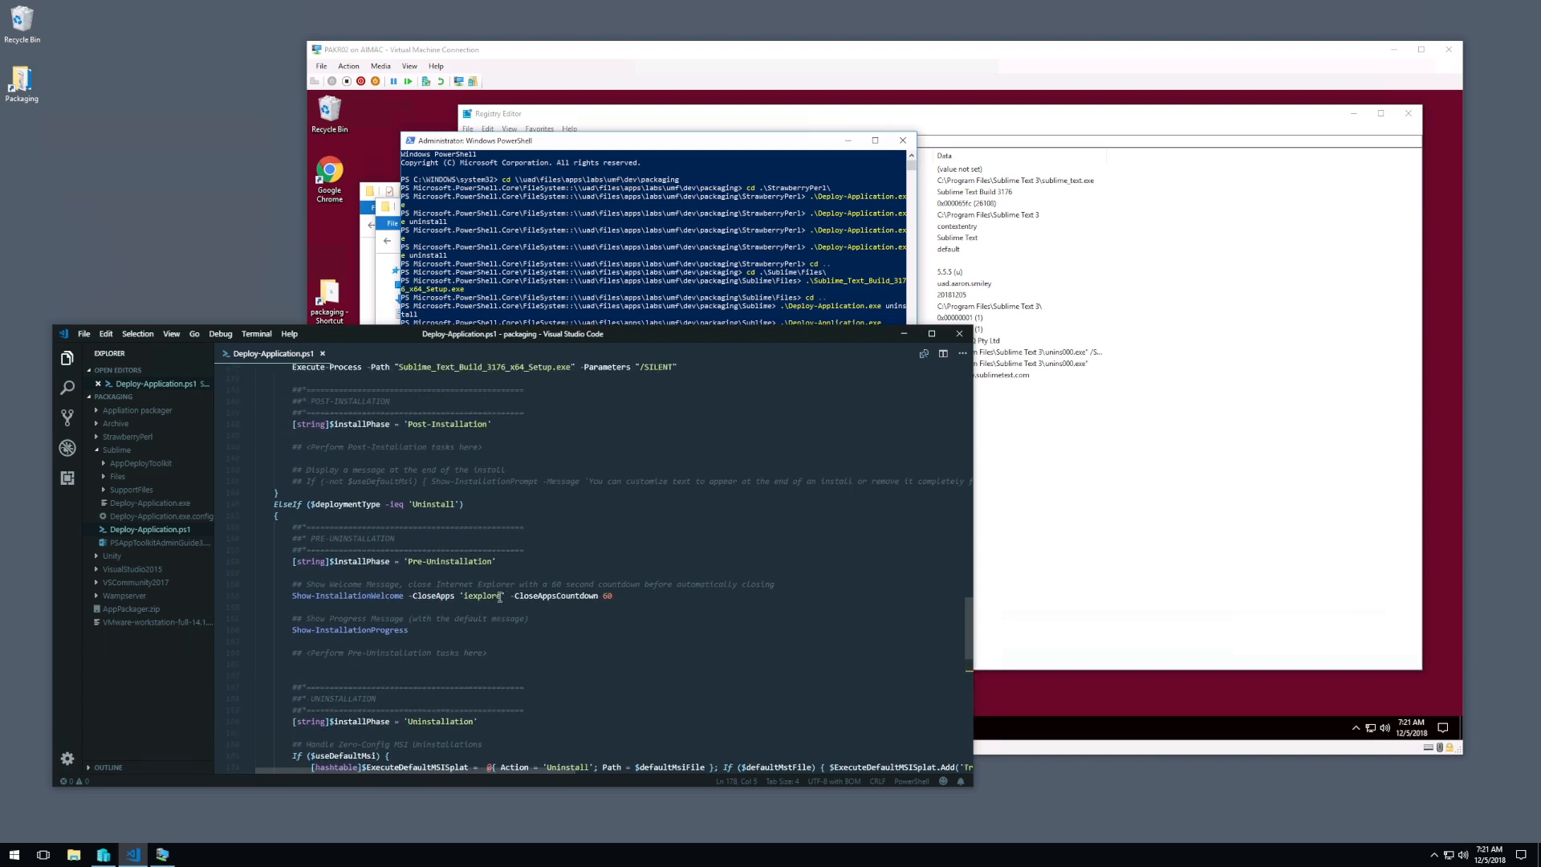
pyautogui.scroll(4, 499, 595)
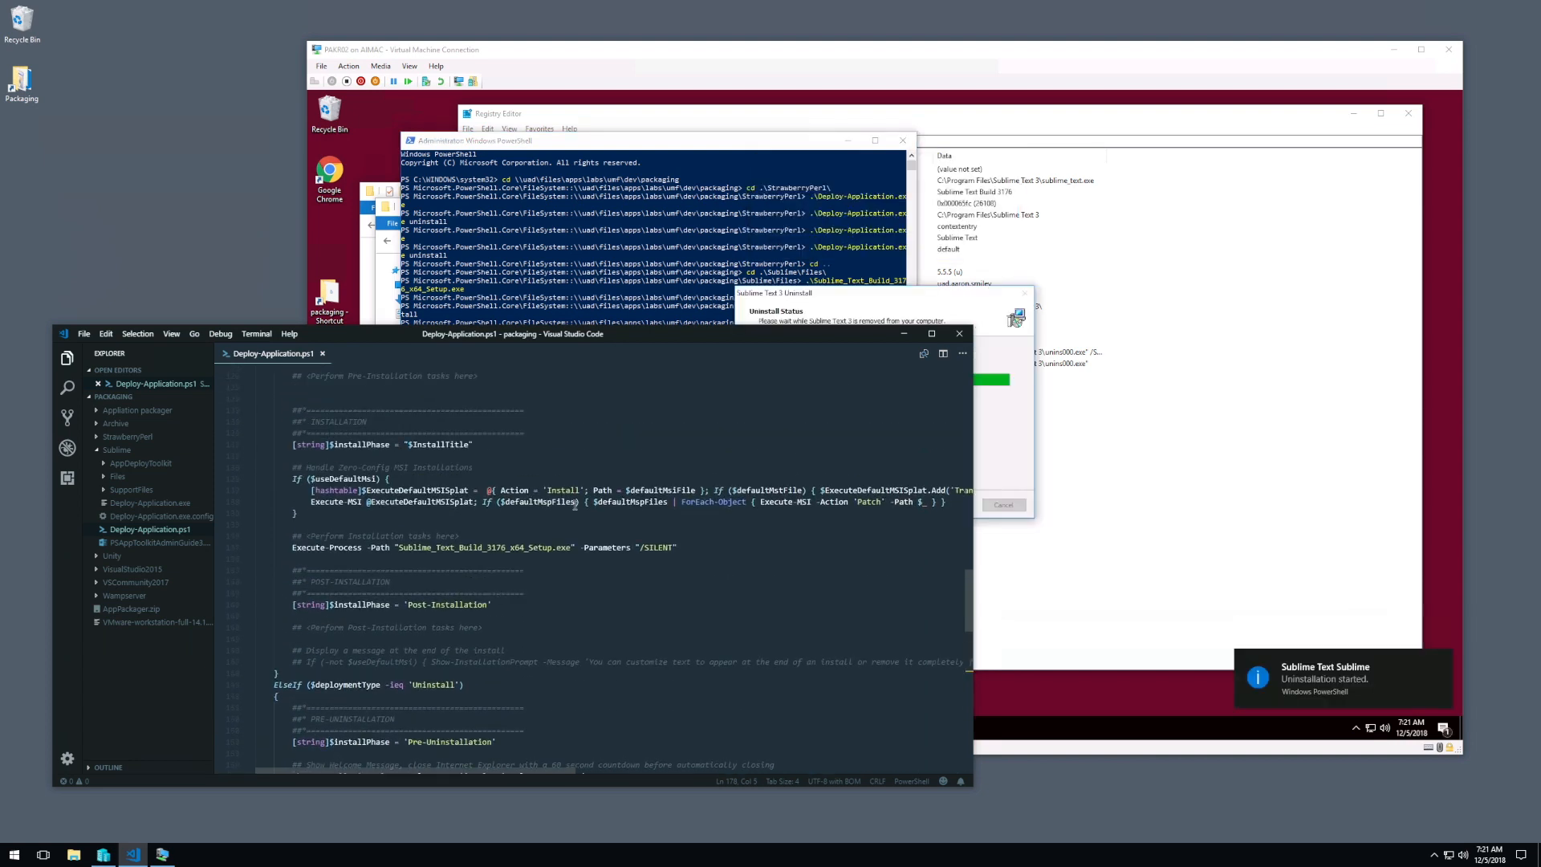
pyautogui.scroll(7, 594, 526)
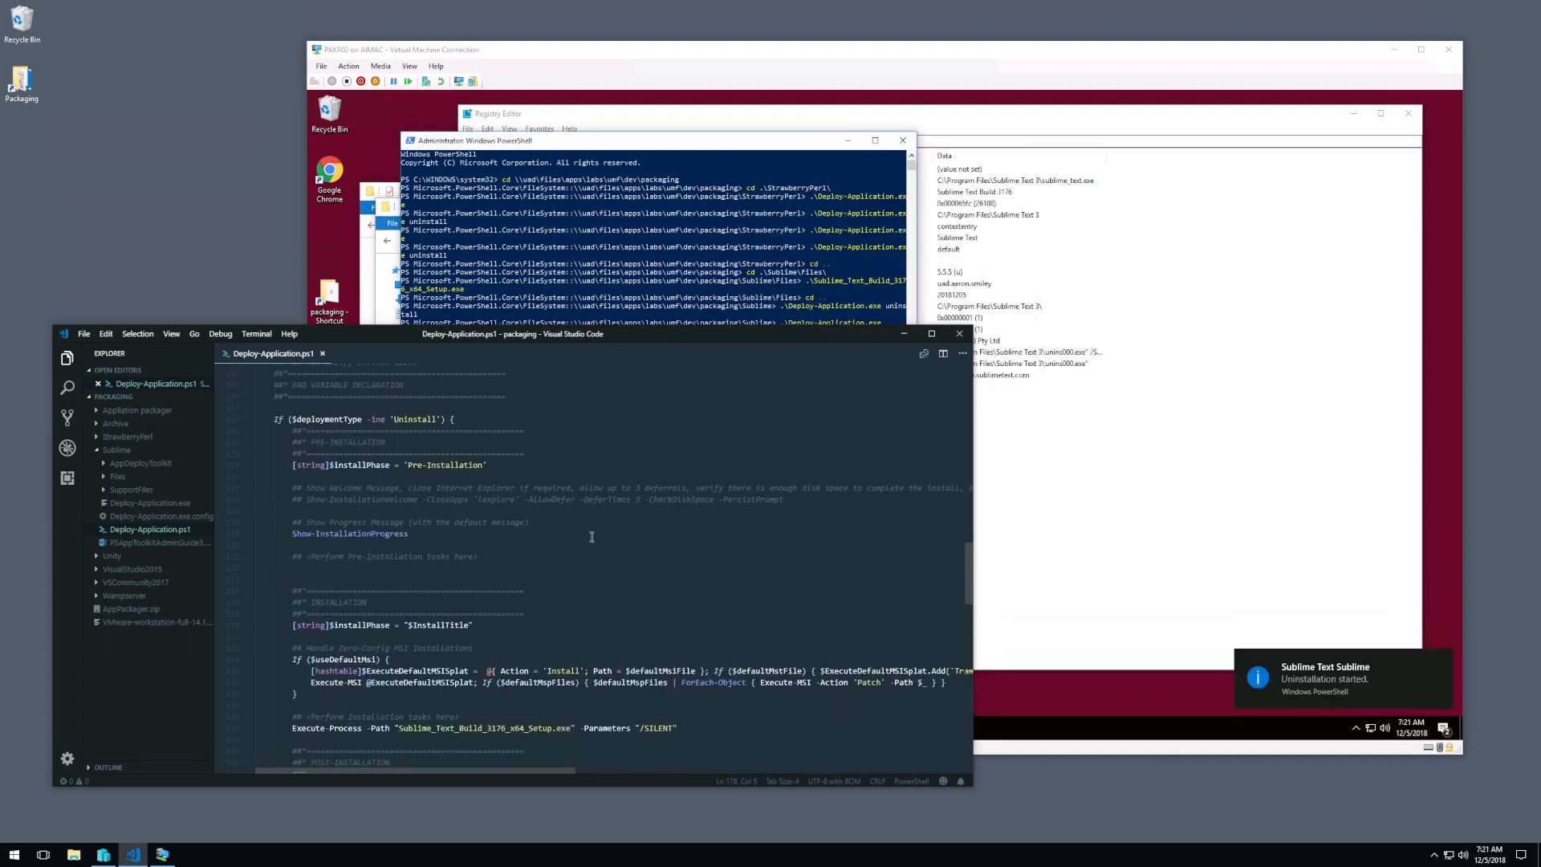
pyautogui.scroll(8, 594, 550)
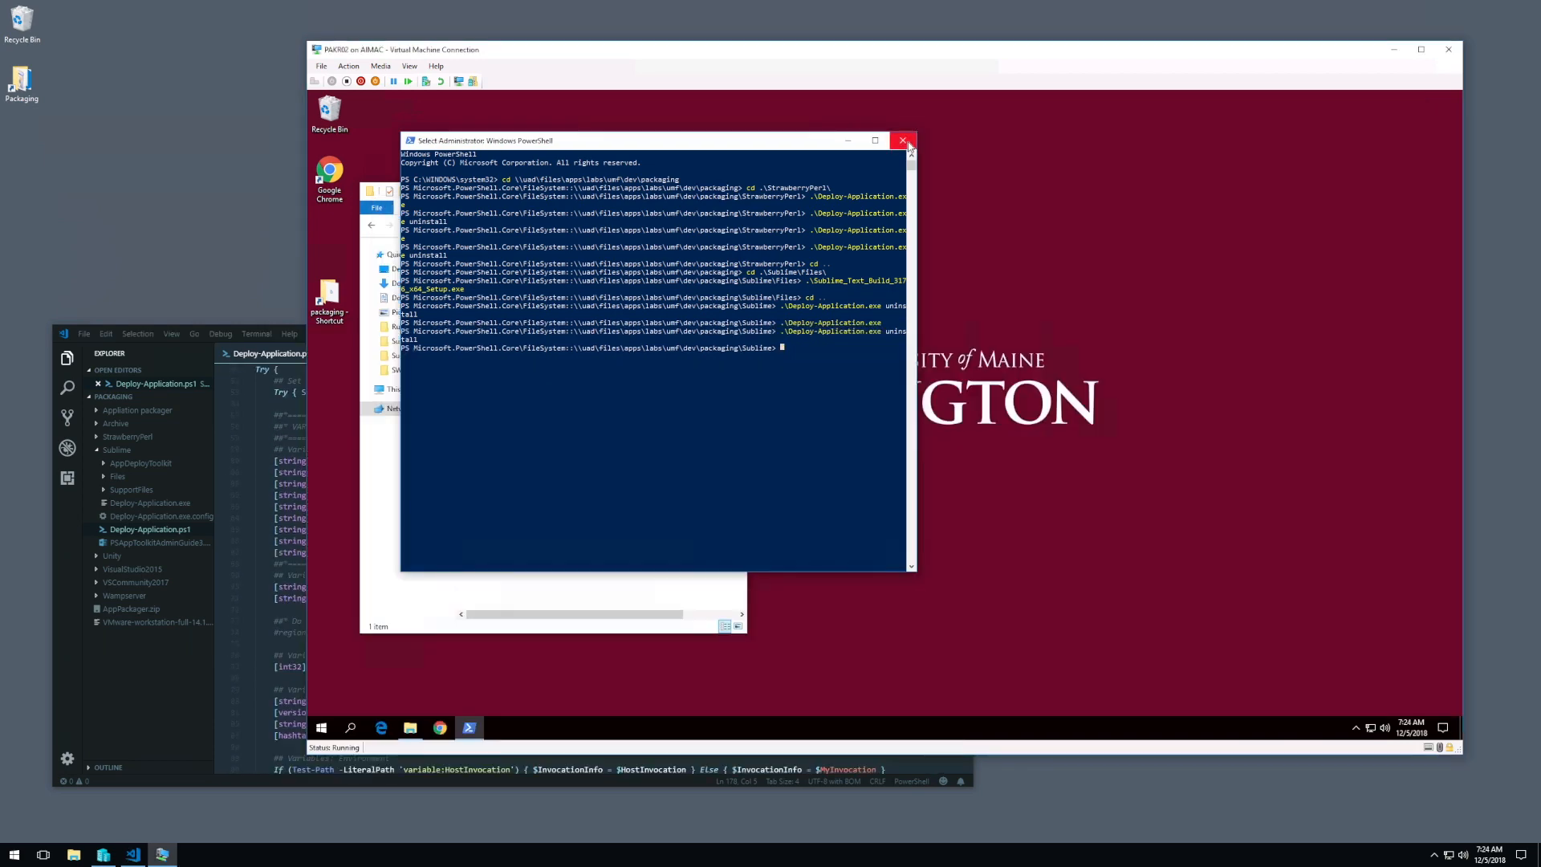
# Step: Close the virtual machine's PowerShell and File Explorer windows and return to the appVendor line of Deploy-Application.ps1 in Visual Studio Code
pyautogui.click(903, 141)
pyautogui.click(733, 191)
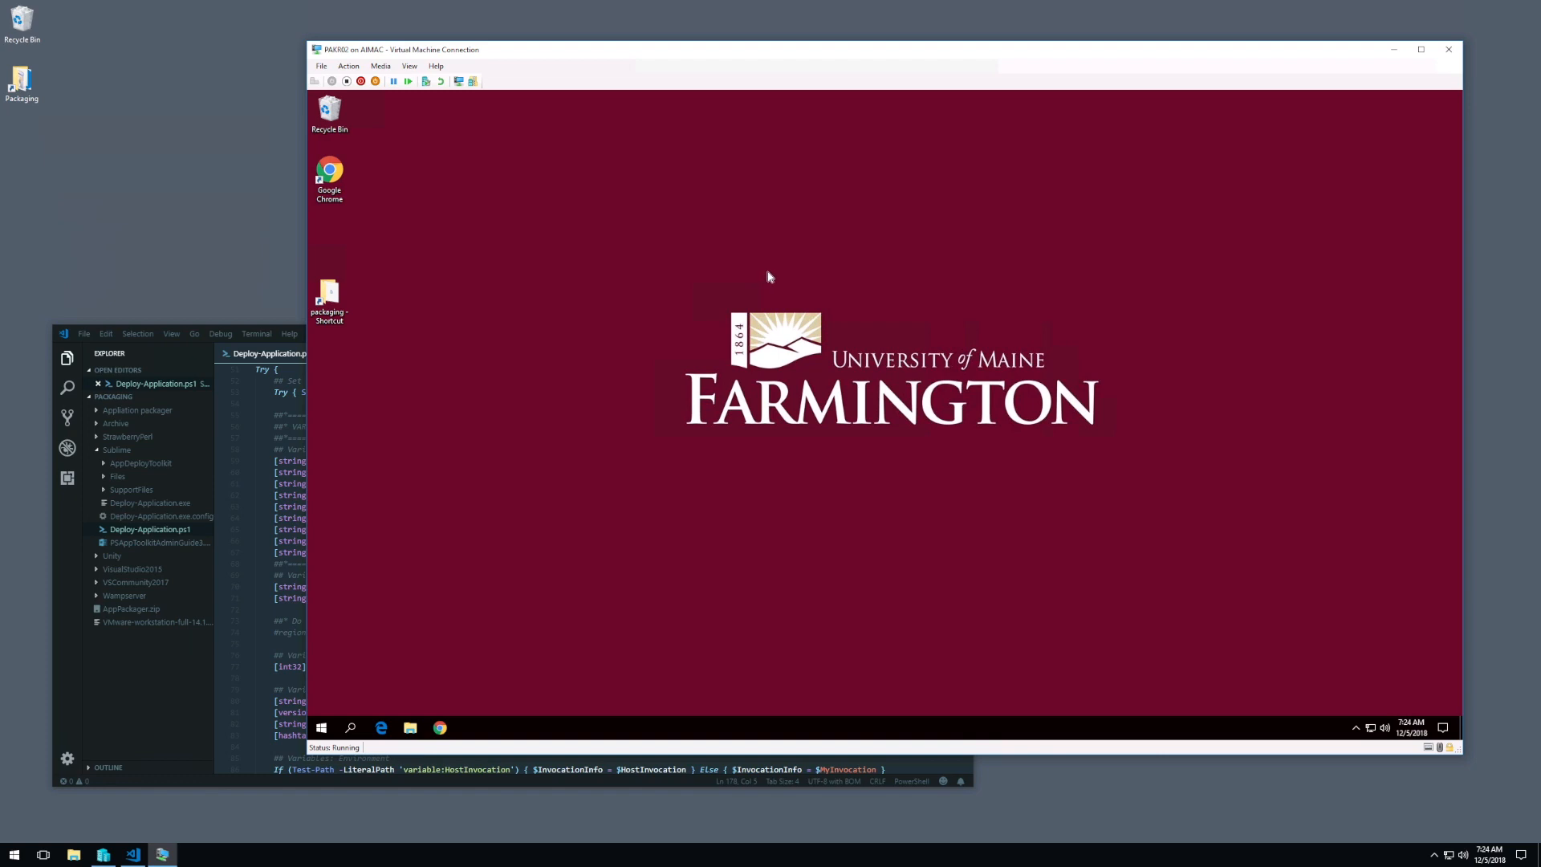
pyautogui.click(297, 461)
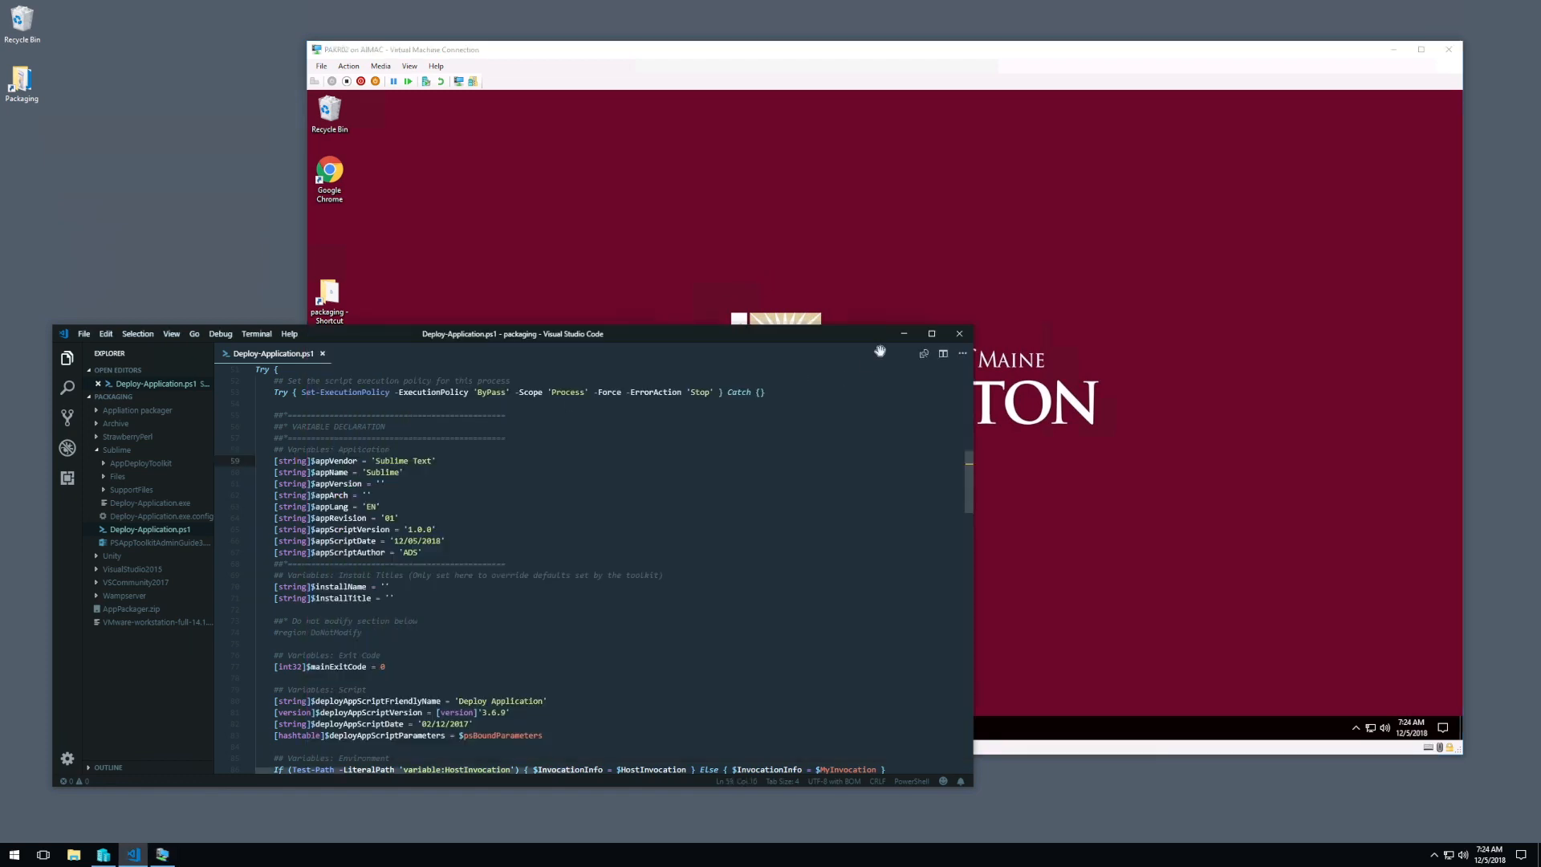